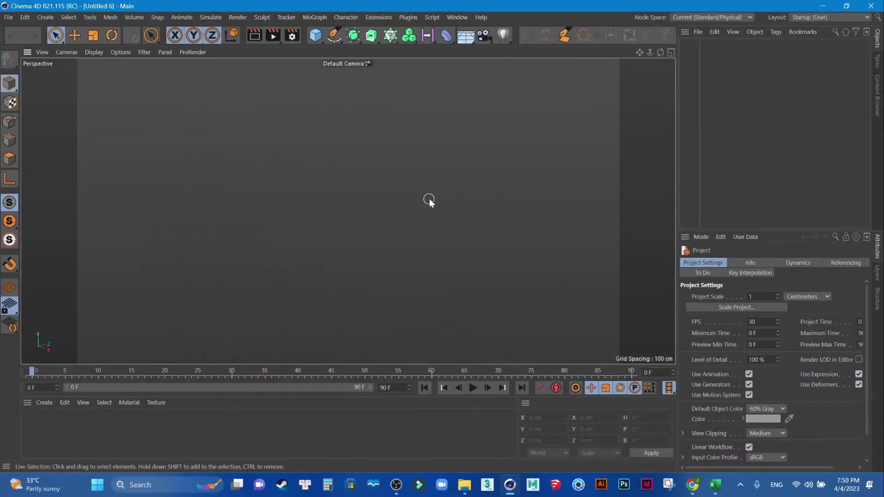
Look through the Deformer and MoGraph menus, then bring up the primitive objects list.
{"action": "left_click", "coordinate": [445, 37]}
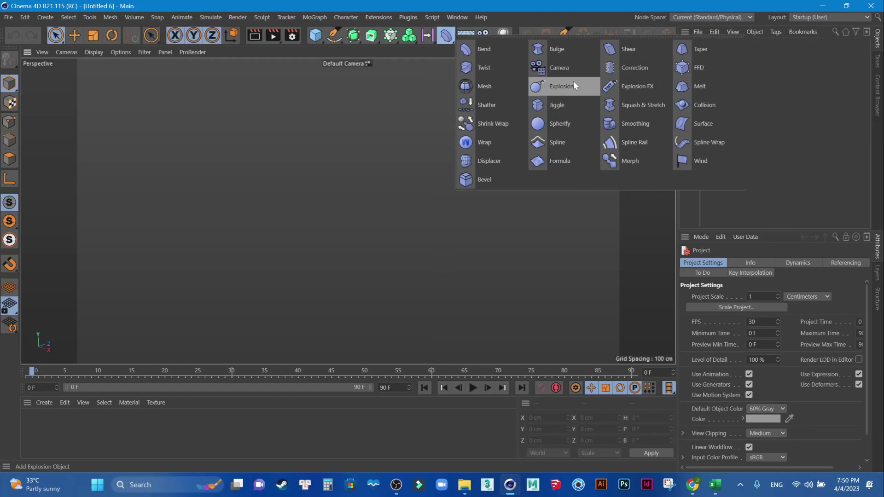
{"action": "left_click", "coordinate": [317, 17]}
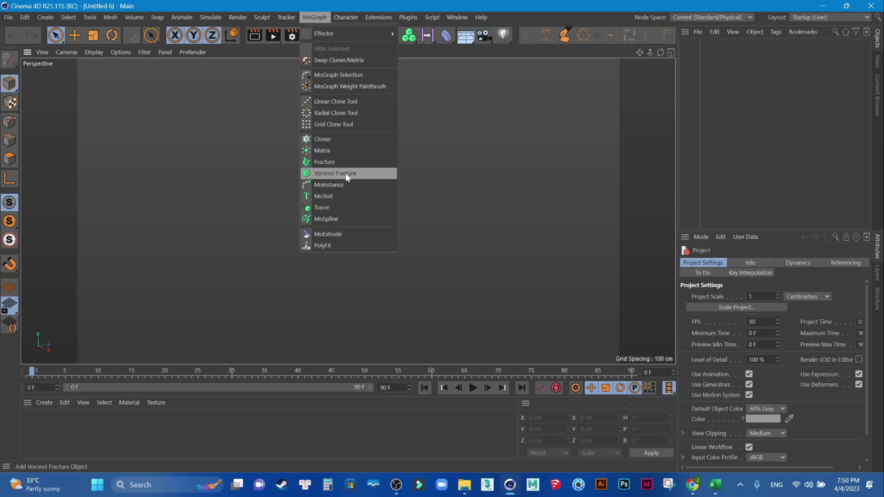
{"action": "left_click", "coordinate": [324, 5]}
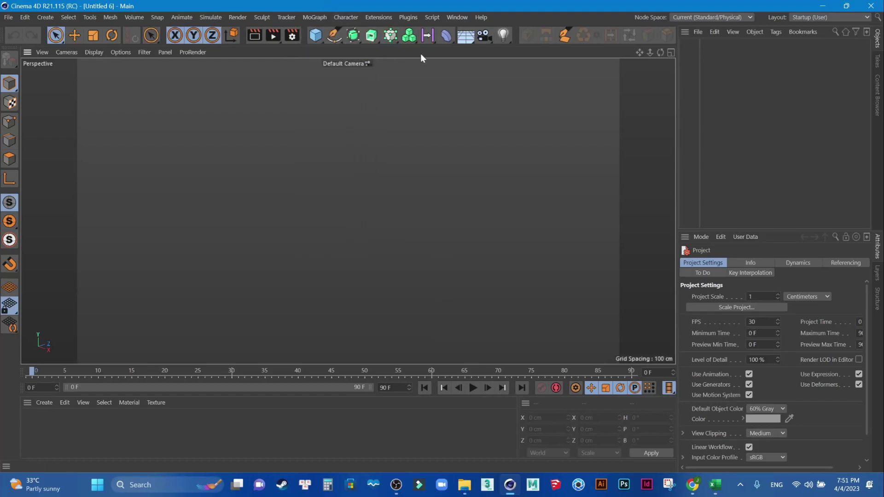
{"action": "left_click", "coordinate": [451, 37]}
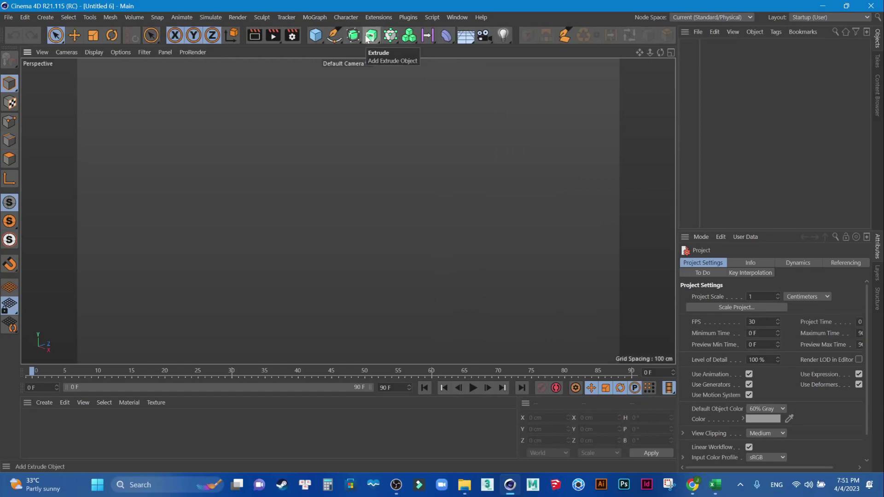
{"action": "left_click", "coordinate": [445, 37]}
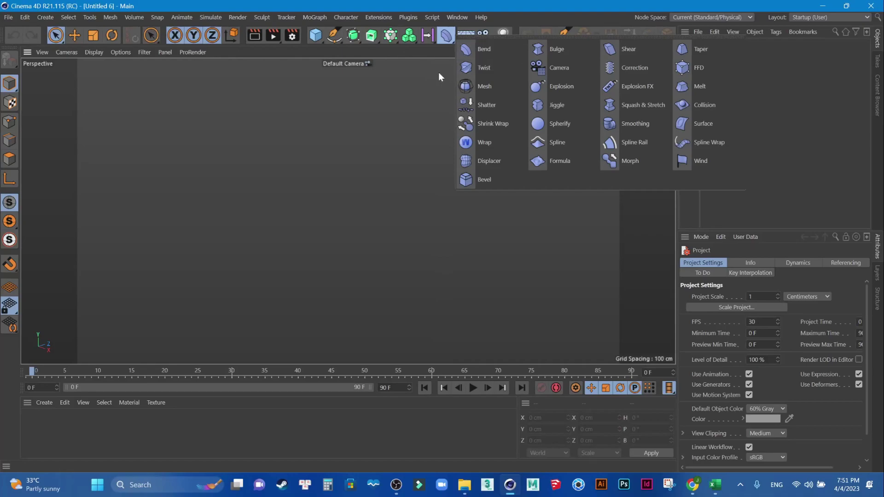
{"action": "left_click", "coordinate": [316, 37]}
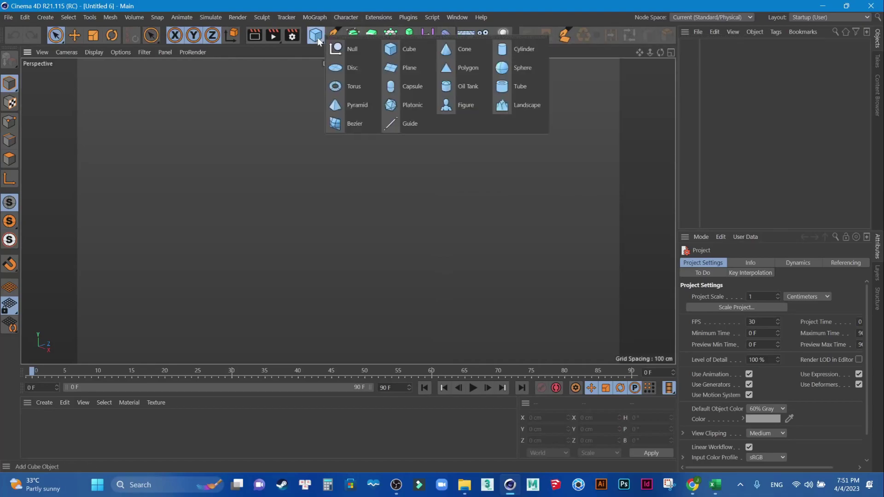
Add a cube with 10 segments along X, Y and Z.
{"action": "left_click", "coordinate": [404, 49]}
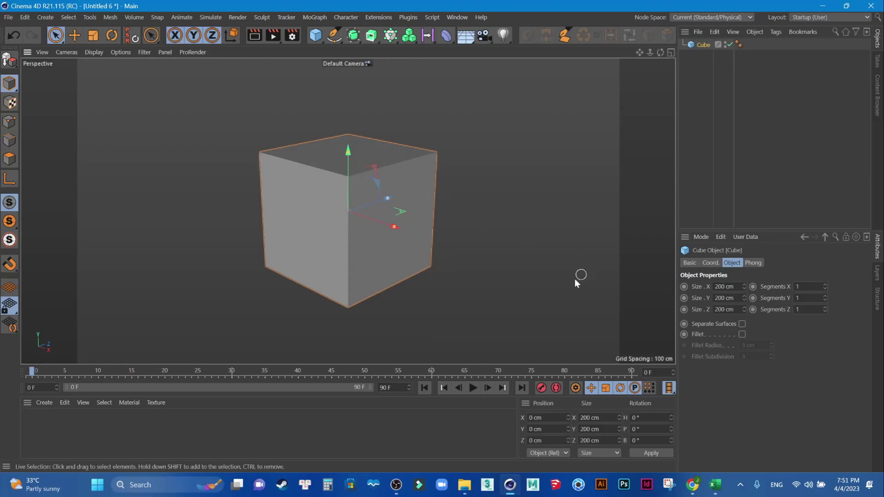
{"action": "scroll", "coordinate": [377, 255], "scroll_direction": "down", "scroll_amount": 2}
{"action": "double_click", "coordinate": [805, 287]}
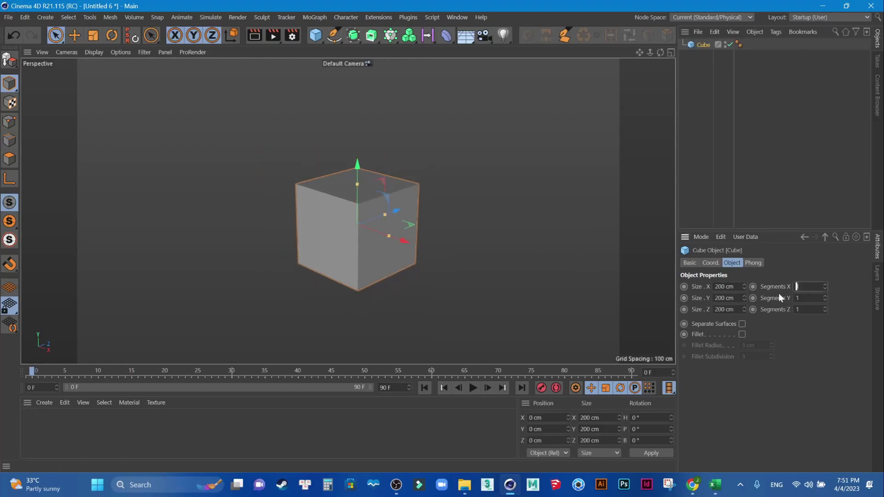
{"action": "type", "text": "10"}
{"action": "key", "text": "Tab"}
{"action": "double_click", "coordinate": [804, 310]}
{"action": "left_click", "coordinate": [330, 262]}
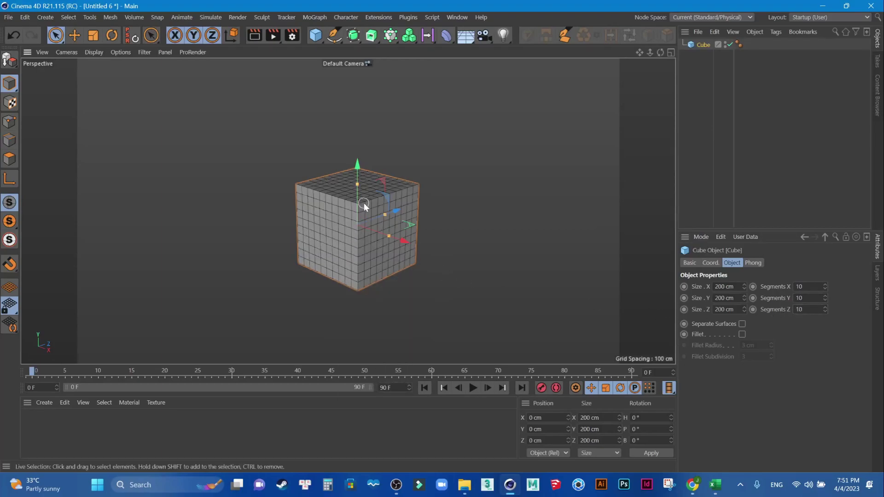
Stretch the cube to 584.91 cm tall and make it an editable polygon object.
{"action": "left_click_drag", "start_coordinate": [358, 184], "coordinate": [358, 100]}
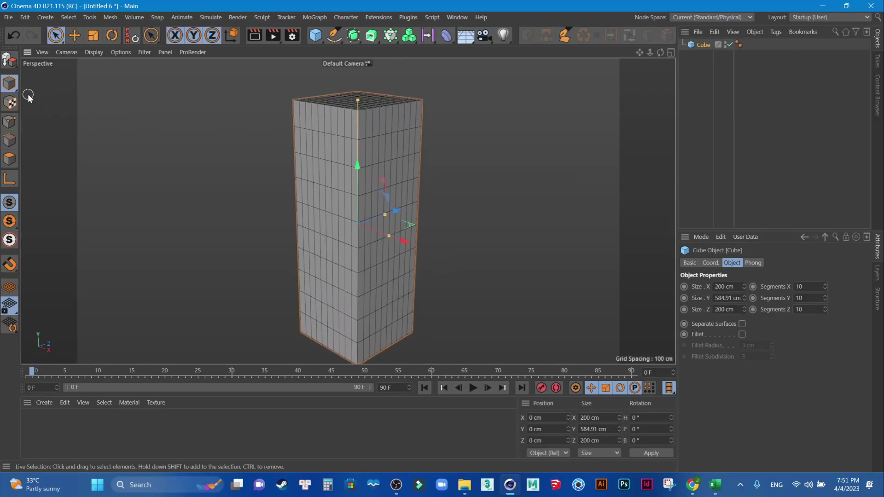
{"action": "left_click", "coordinate": [55, 35]}
{"action": "scroll", "coordinate": [358, 195], "scroll_direction": "down", "scroll_amount": 2}
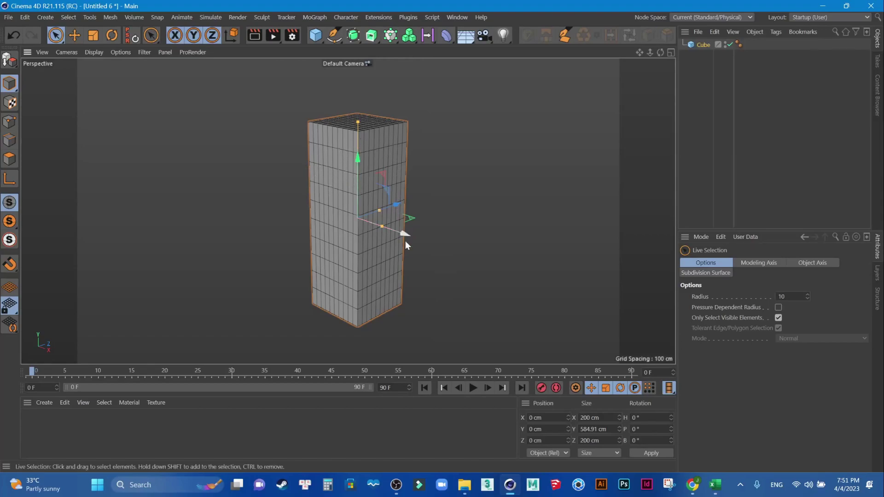
{"action": "scroll", "coordinate": [369, 240], "scroll_direction": "down", "scroll_amount": 2}
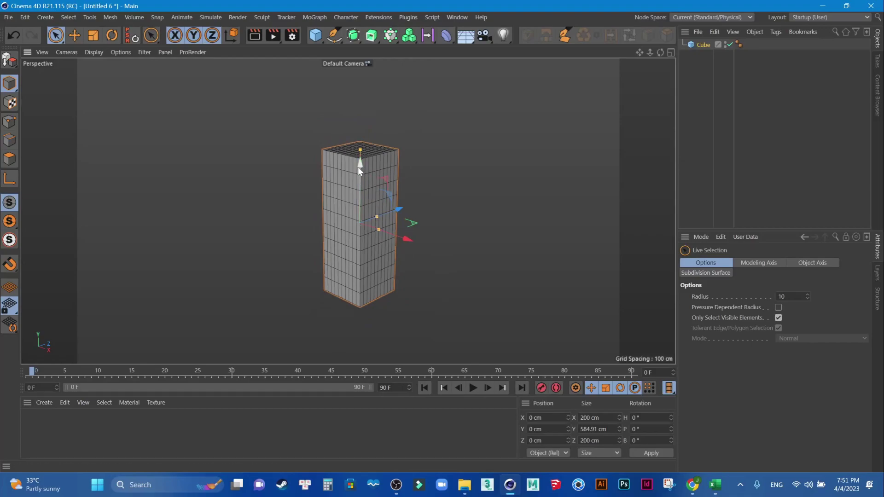
{"action": "left_click", "coordinate": [9, 64]}
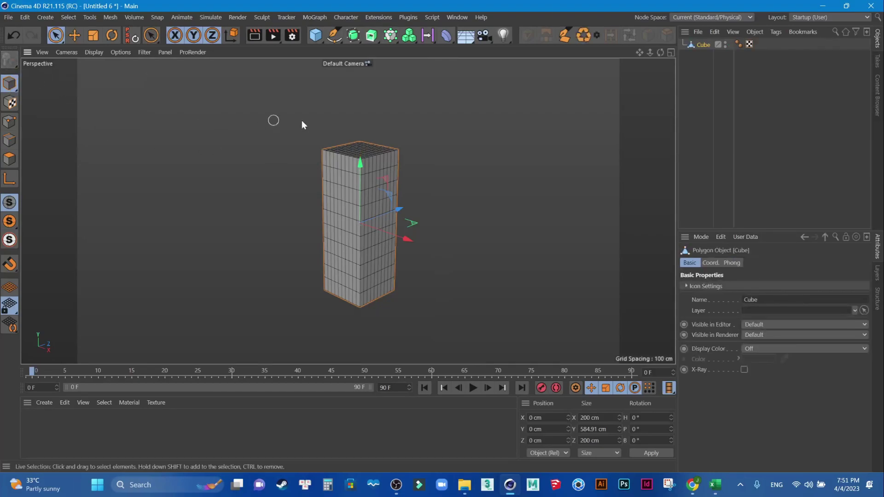
Add a Bend deformer, nest it under the cube, and fit it to the cube's size.
{"action": "left_click", "coordinate": [441, 40]}
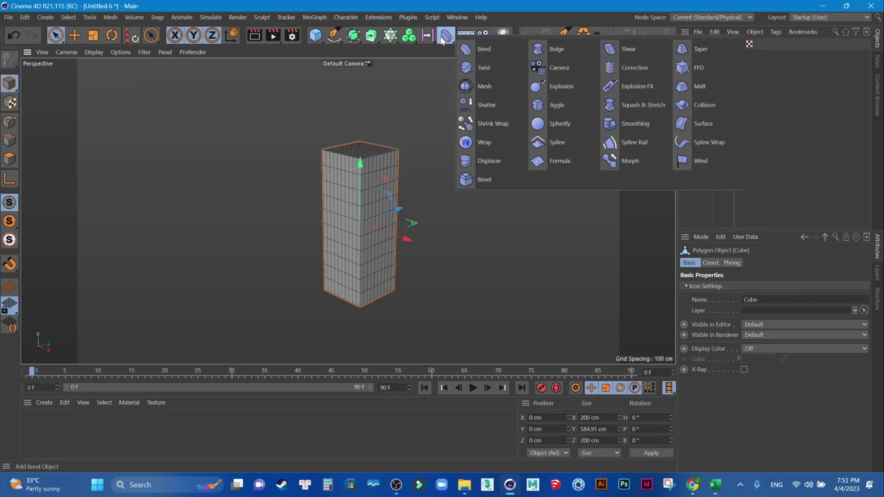
{"action": "left_click", "coordinate": [491, 49]}
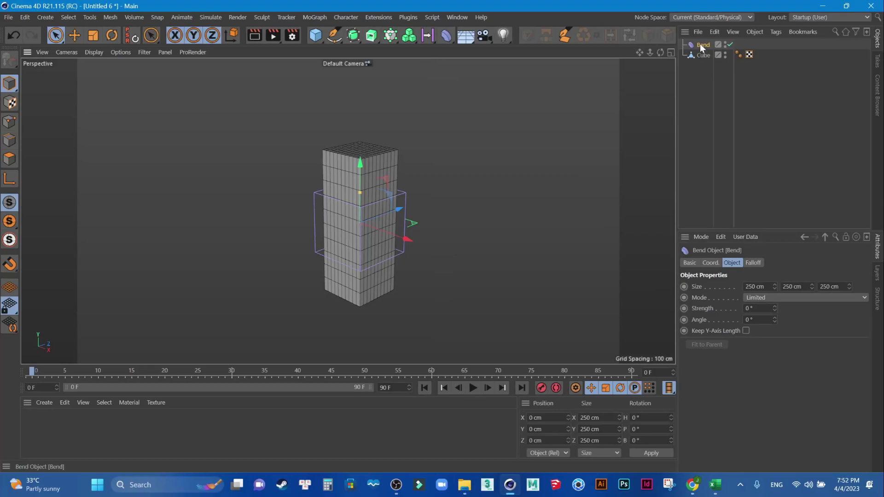
{"action": "left_click_drag", "start_coordinate": [704, 55], "coordinate": [702, 52]}
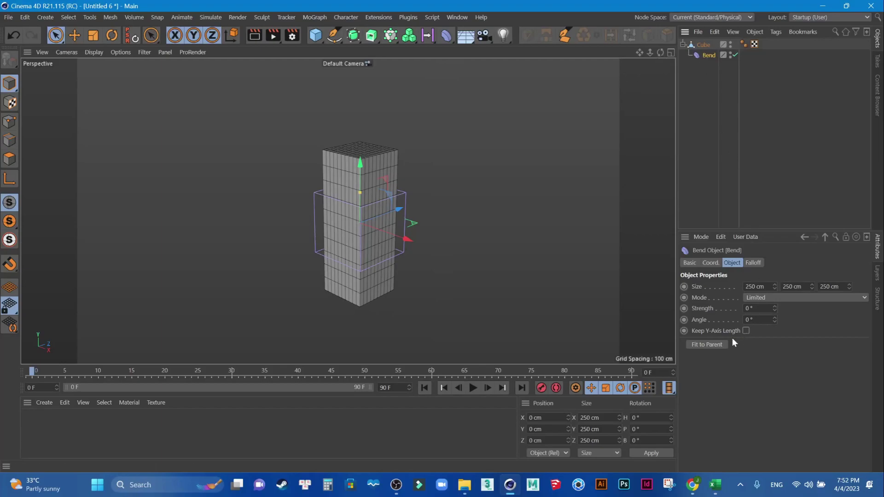
{"action": "left_click", "coordinate": [705, 345]}
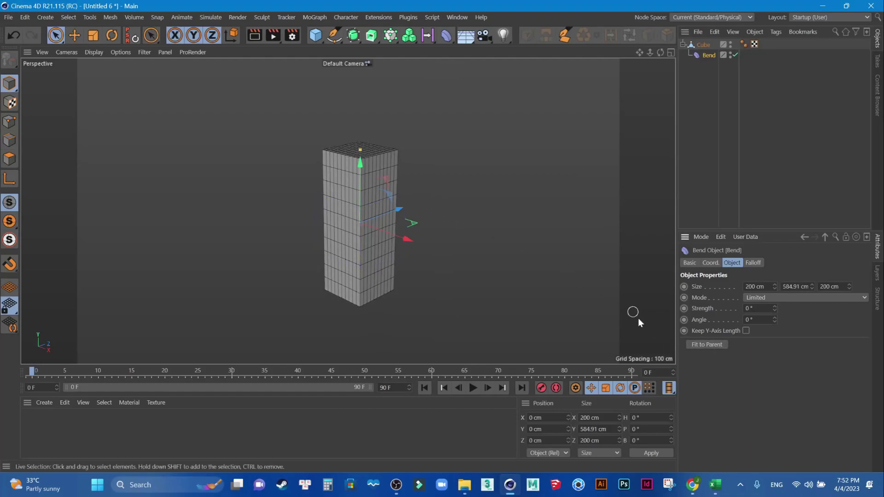
Test several Bend strengths on the cube, resetting Strength to 0 between tries.
{"action": "left_click_drag", "start_coordinate": [775, 306], "coordinate": [775, 309]}
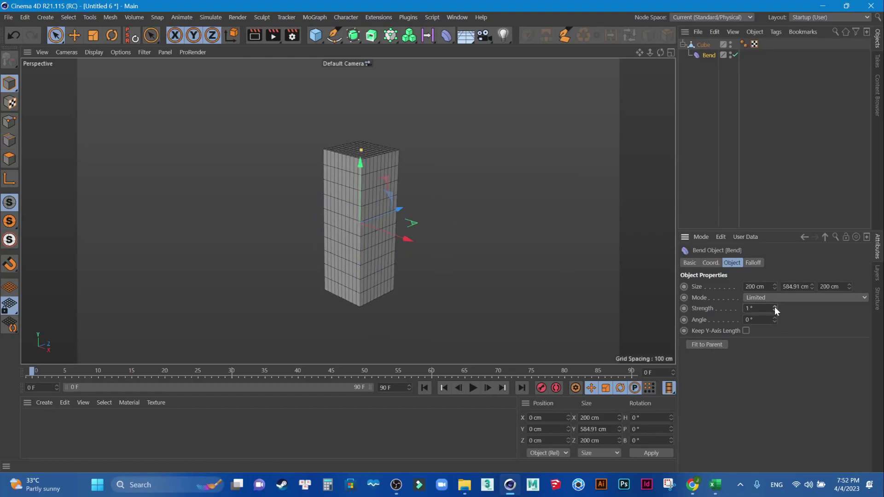
{"action": "mouse_move", "coordinate": [357, 148]}
{"action": "left_mouse_down"}
{"action": "mouse_move", "coordinate": [483, 177]}
{"action": "mouse_move", "coordinate": [324, 134]}
{"action": "mouse_move", "coordinate": [178, 109]}
{"action": "mouse_move", "coordinate": [651, 207]}
{"action": "mouse_move", "coordinate": [318, 124]}
{"action": "mouse_move", "coordinate": [210, 116]}
{"action": "mouse_move", "coordinate": [336, 129]}
{"action": "mouse_move", "coordinate": [524, 183]}
{"action": "mouse_move", "coordinate": [347, 146]}
{"action": "left_mouse_up"}
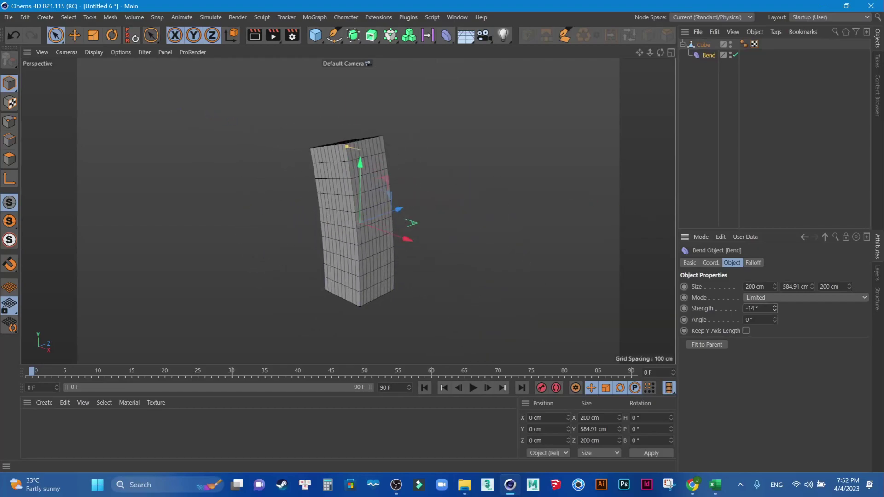
{"action": "left_click", "coordinate": [756, 309]}
{"action": "type", "text": "0"}
{"action": "key", "text": "Return"}
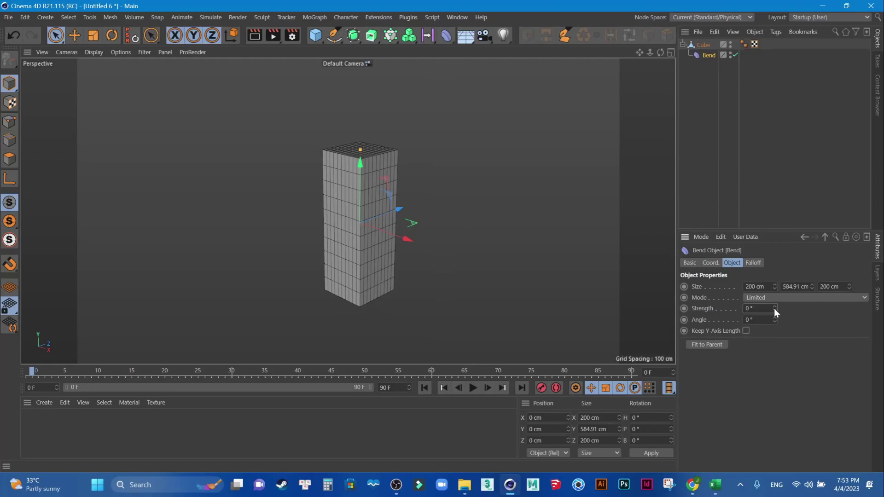
{"action": "mouse_move", "coordinate": [776, 306]}
{"action": "left_mouse_down"}
{"action": "mouse_move", "coordinate": [776, 258]}
{"action": "mouse_move", "coordinate": [773, 308]}
{"action": "left_mouse_up"}
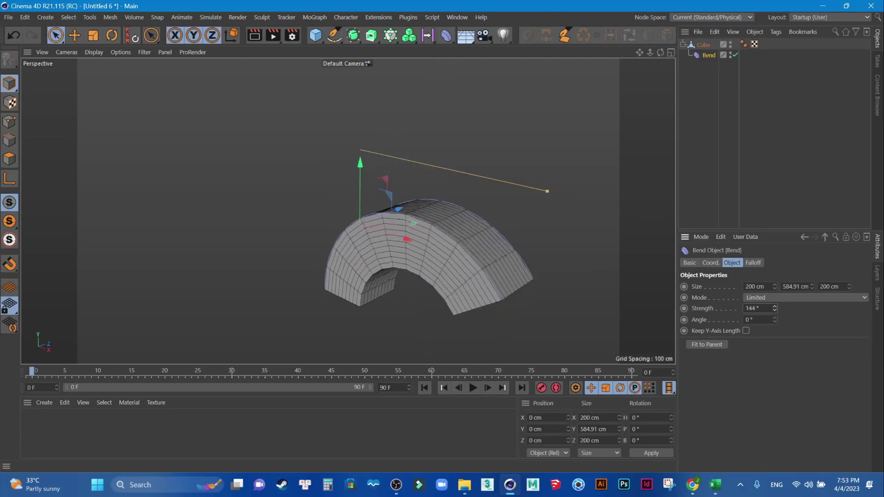
{"action": "left_click", "coordinate": [755, 308]}
{"action": "type", "text": "0"}
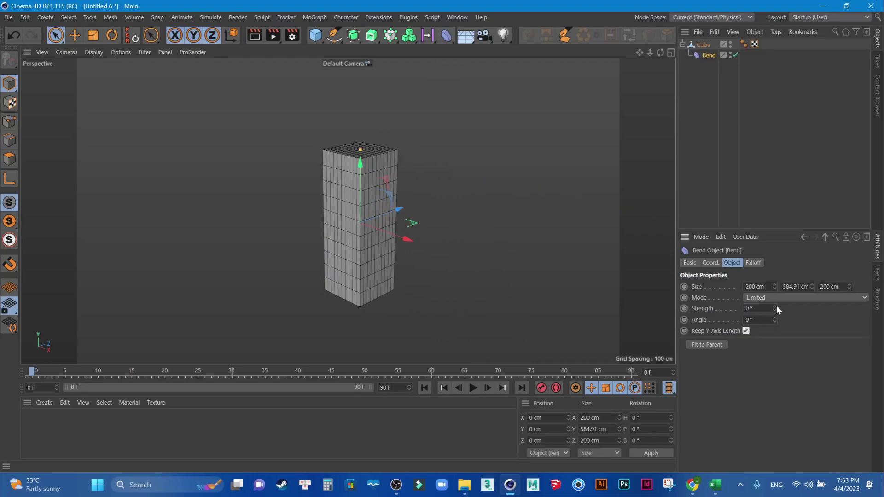
Try opposite bends with Keep Y-Axis Length off, then set Strength back to 0°.
{"action": "left_click_drag", "start_coordinate": [777, 305], "coordinate": [777, 341]}
{"action": "left_click_drag", "start_coordinate": [774, 309], "coordinate": [777, 329]}
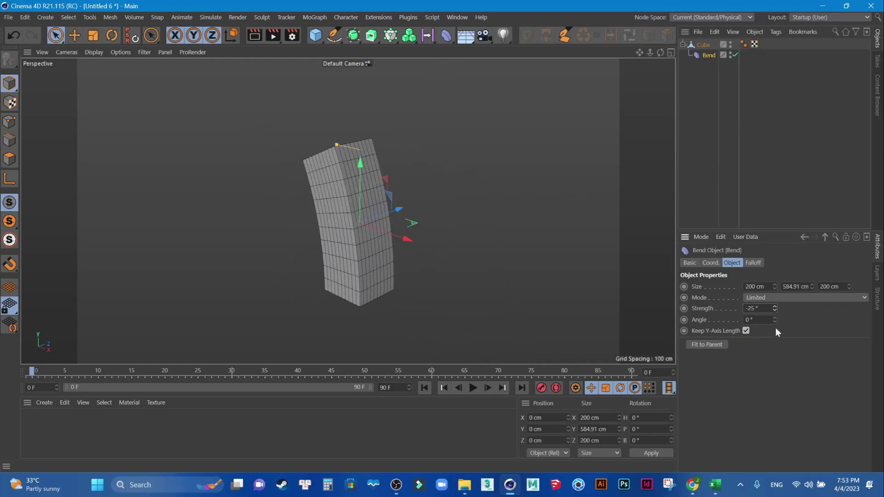
{"action": "left_click", "coordinate": [755, 308]}
{"action": "left_click", "coordinate": [746, 331]}
{"action": "mouse_move", "coordinate": [775, 307]}
{"action": "left_mouse_down"}
{"action": "mouse_move", "coordinate": [775, 281]}
{"action": "mouse_move", "coordinate": [780, 345]}
{"action": "left_mouse_up"}
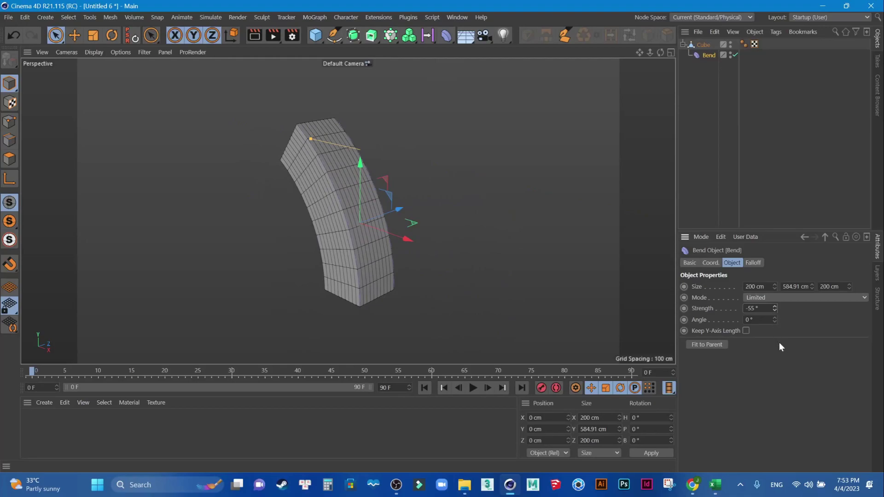
{"action": "left_click", "coordinate": [760, 309]}
{"action": "type", "text": "0"}
{"action": "key", "text": "Return"}
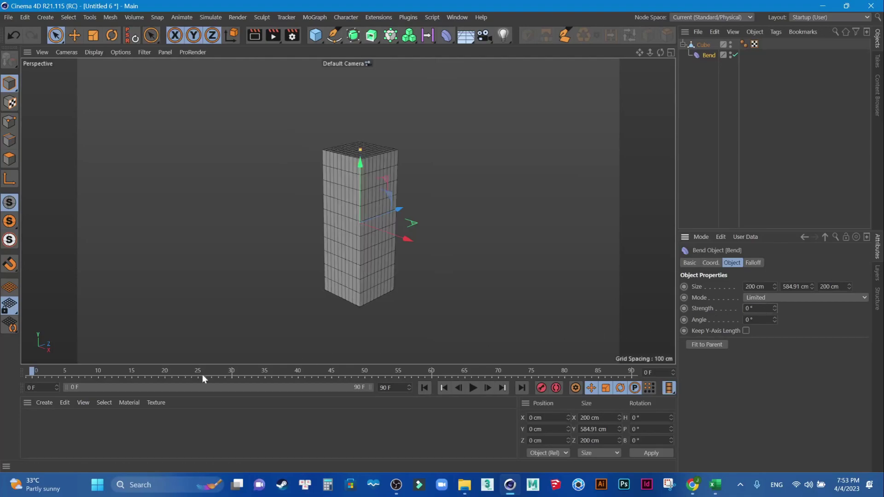
Keyframe Bend Strength at 0° on frame 0, 180° on frame 45, and -180° on frame 90.
{"action": "left_click", "coordinate": [685, 308]}
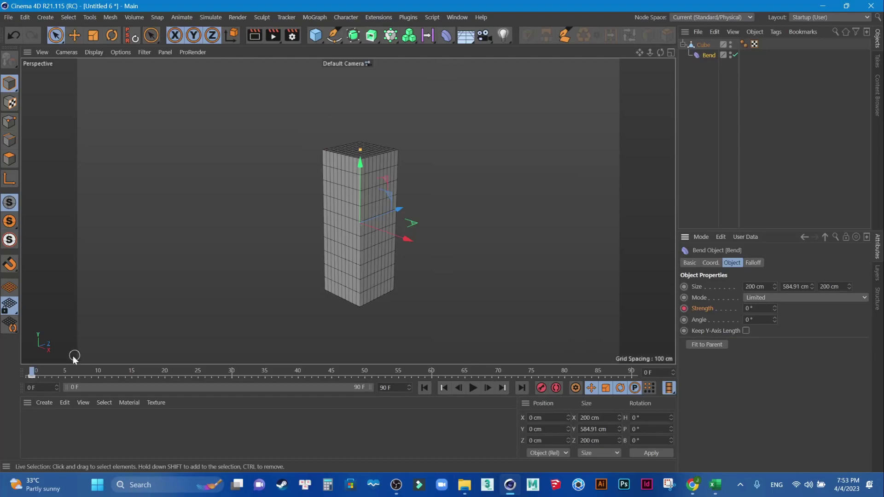
{"action": "left_click_drag", "start_coordinate": [31, 370], "coordinate": [327, 383]}
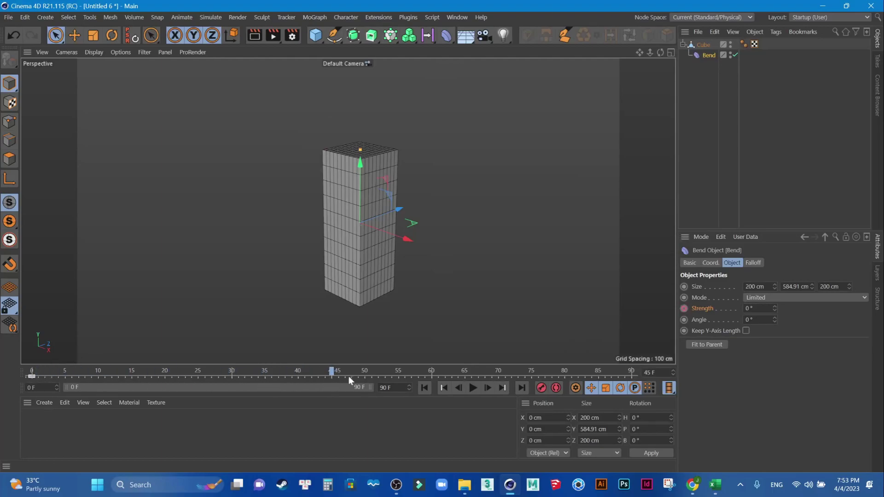
{"action": "left_click", "coordinate": [752, 313]}
{"action": "type", "text": "180"}
{"action": "key", "text": "Return"}
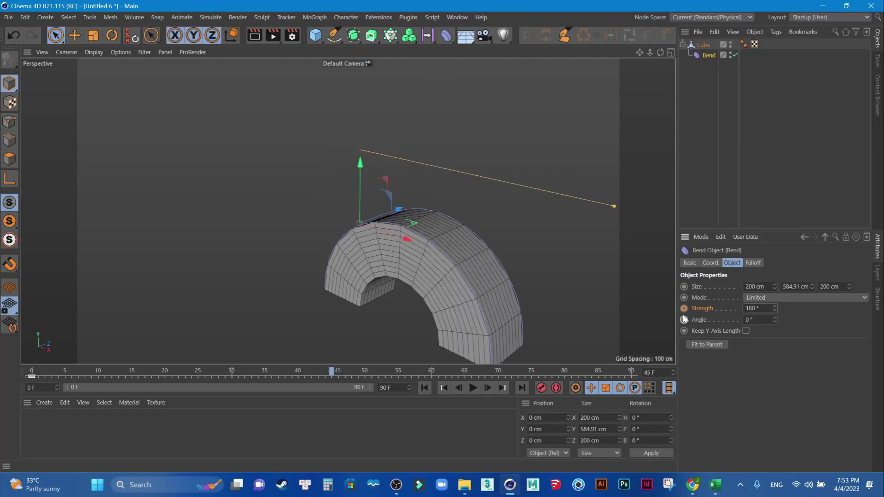
{"action": "left_click", "coordinate": [684, 309]}
{"action": "left_click_drag", "start_coordinate": [331, 374], "coordinate": [676, 367]}
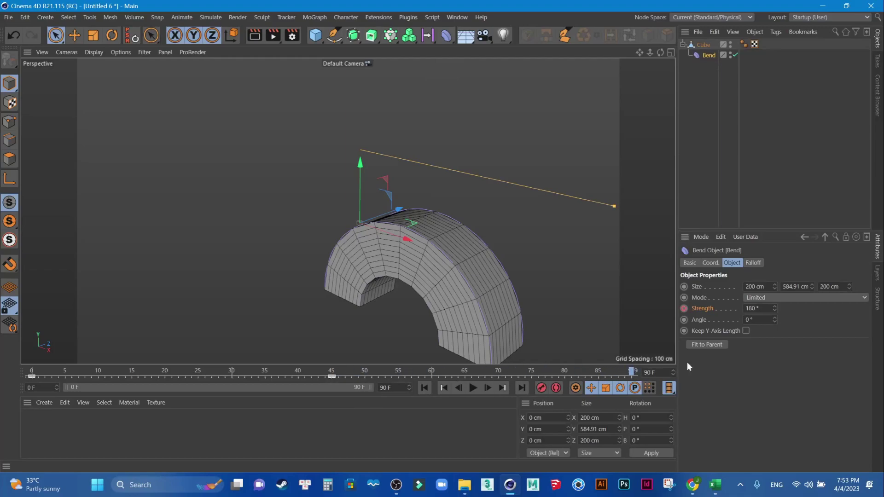
{"action": "double_click", "coordinate": [758, 308]}
{"action": "type", "text": "-180"}
{"action": "key", "text": "Return"}
Play the bending animation, stop it, and return to frame 0.
{"action": "left_click", "coordinate": [425, 390]}
{"action": "left_click", "coordinate": [472, 389]}
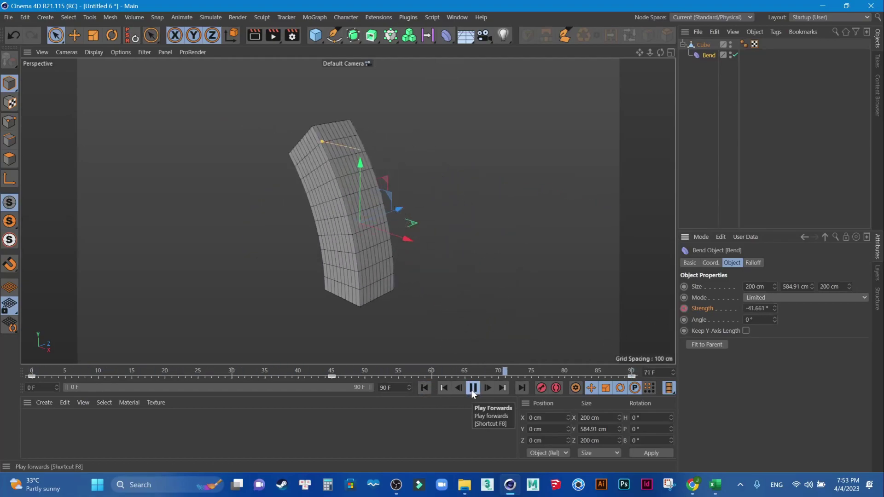
{"action": "left_click", "coordinate": [471, 389]}
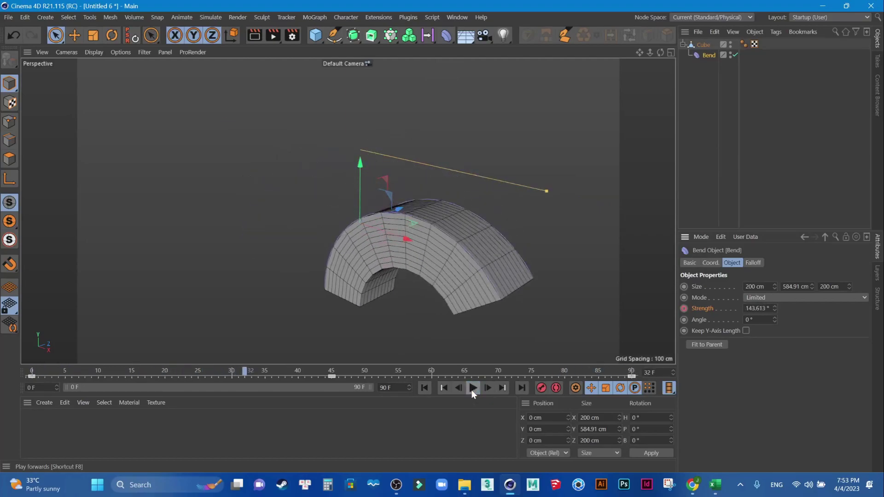
{"action": "left_click", "coordinate": [422, 390]}
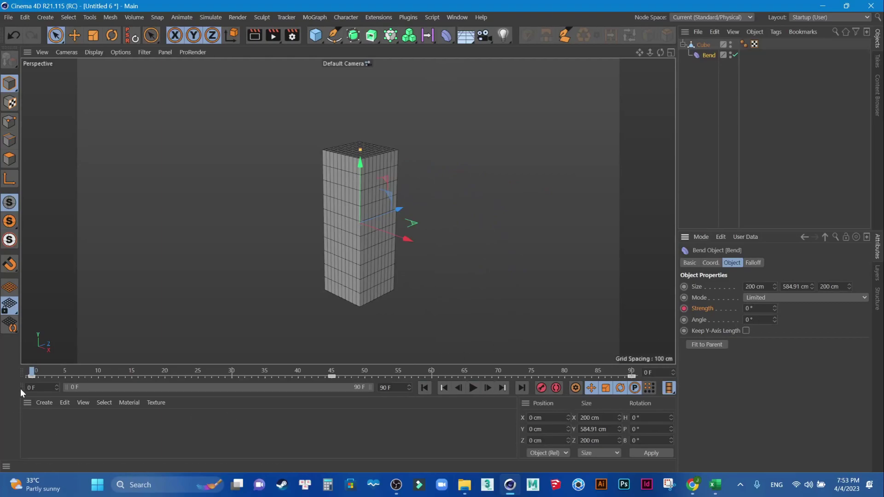
{"action": "left_click", "coordinate": [763, 319]}
Keyframe the Bend Angle at 0° on frame 0 and 360° on the last frame.
{"action": "left_click", "coordinate": [684, 320], "text": "ctrl"}
{"action": "left_click_drag", "start_coordinate": [37, 373], "coordinate": [632, 372]}
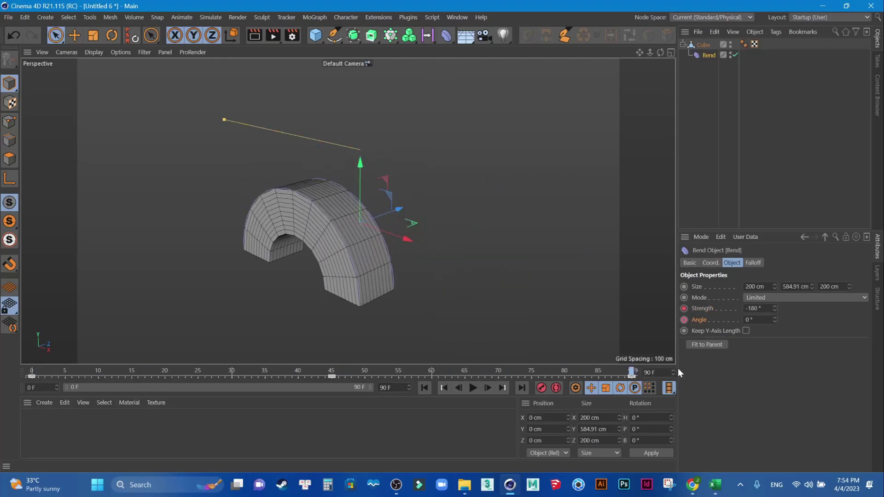
{"action": "left_click", "coordinate": [748, 319]}
{"action": "type", "text": "360"}
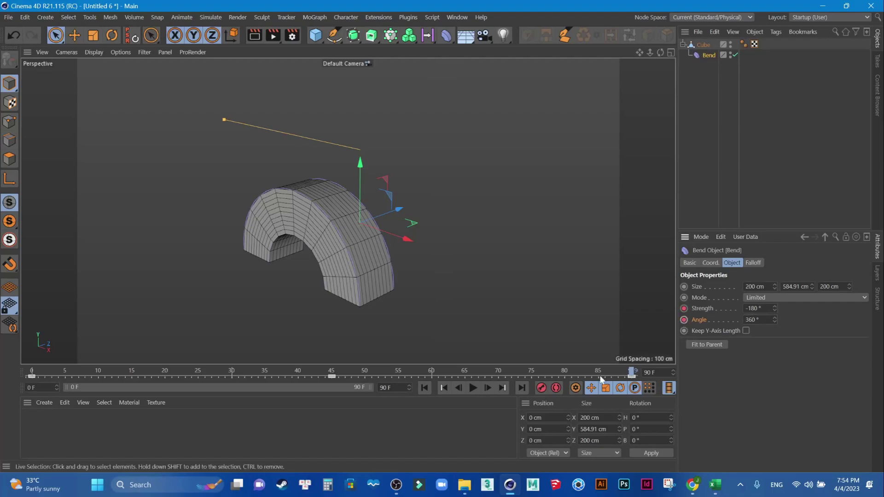
Play back the angle animation, then pull the Bend out of the cube and delete it.
{"action": "left_click", "coordinate": [422, 391]}
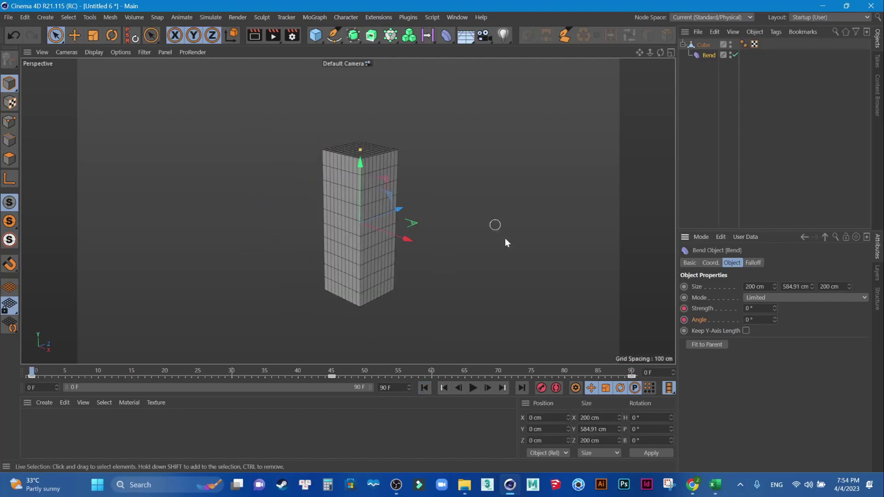
{"action": "left_click", "coordinate": [474, 389]}
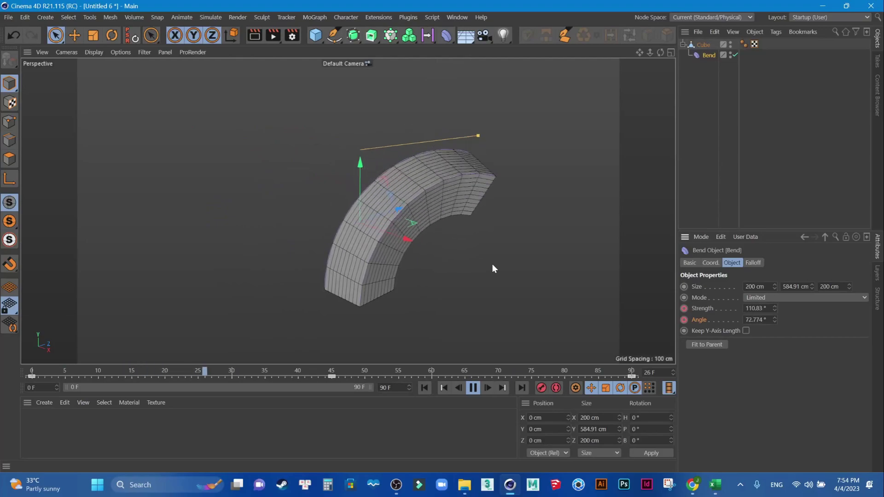
{"action": "left_click", "coordinate": [425, 388]}
{"action": "left_click_drag", "start_coordinate": [708, 57], "coordinate": [700, 103]}
{"action": "key", "text": "Delete"}
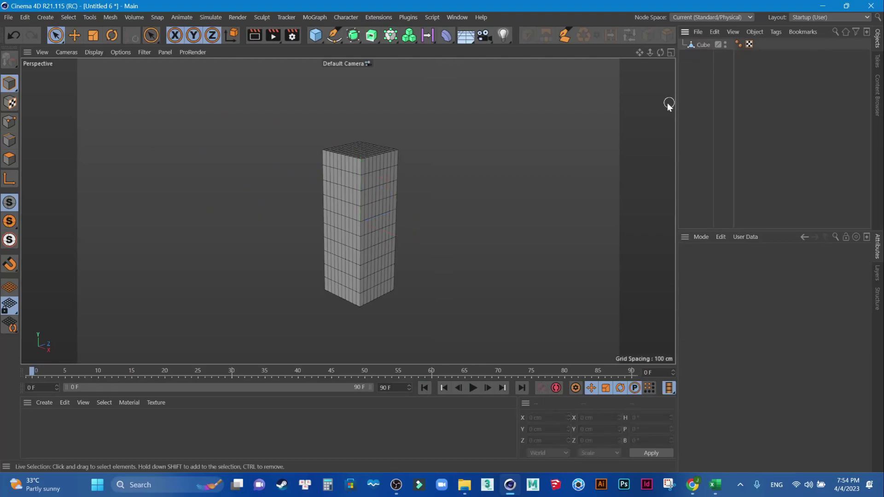
Add a Bulge deformer under the cube, fit it to the cube, and test its strength.
{"action": "left_click", "coordinate": [704, 45]}
{"action": "left_click", "coordinate": [447, 40]}
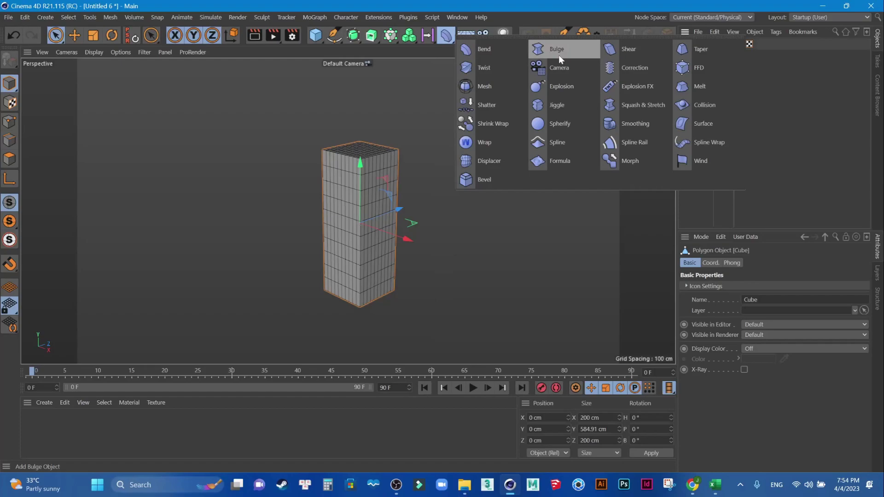
{"action": "left_click", "coordinate": [559, 55]}
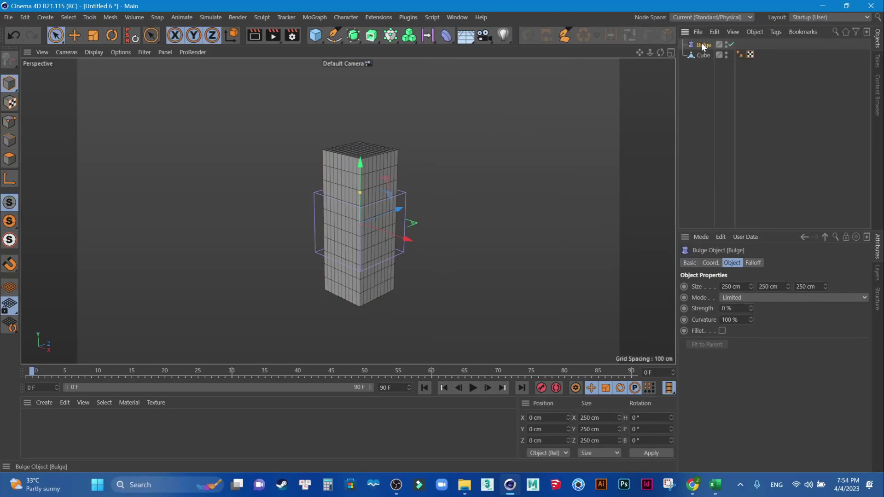
{"action": "left_click_drag", "start_coordinate": [707, 53], "coordinate": [707, 54]}
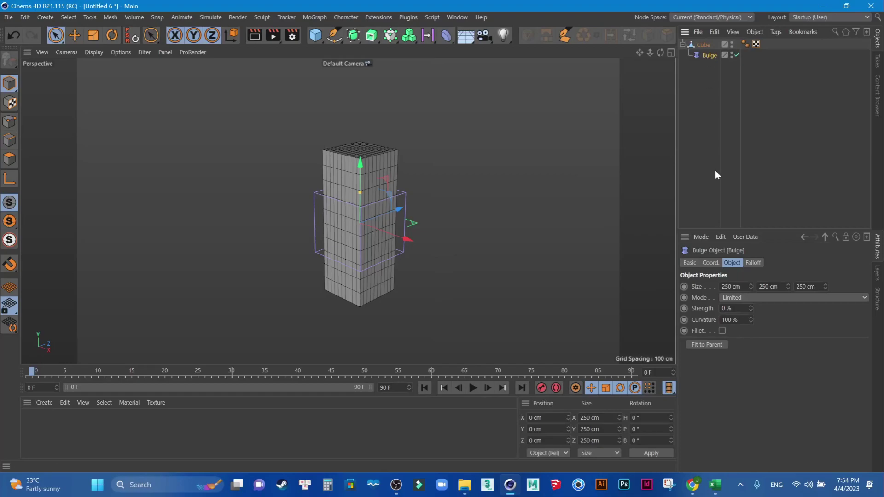
{"action": "left_click", "coordinate": [712, 345]}
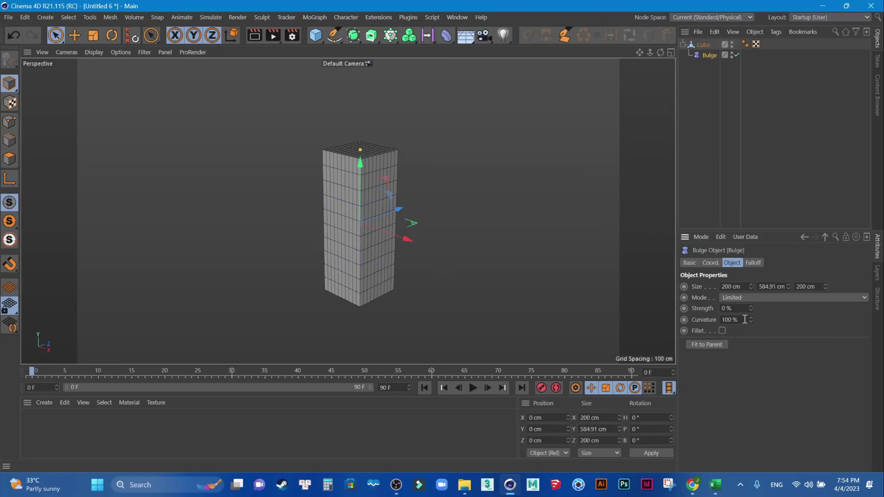
{"action": "mouse_move", "coordinate": [750, 308]}
{"action": "left_mouse_down"}
{"action": "mouse_move", "coordinate": [773, 308]}
{"action": "mouse_move", "coordinate": [748, 314]}
{"action": "left_mouse_up"}
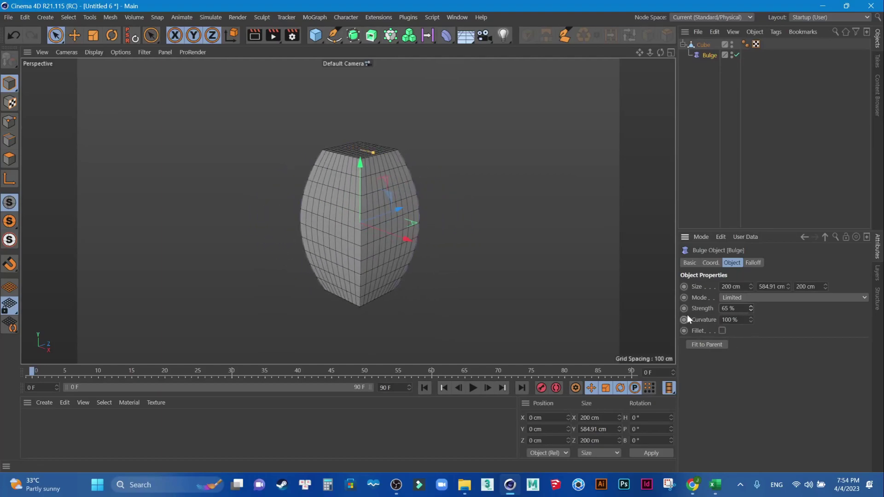
Keyframe Bulge Strength at 0% on frame 0, 83% near frame 20, and -86% at frame 43.
{"action": "double_click", "coordinate": [732, 308]}
{"action": "type", "text": "0"}
{"action": "left_click", "coordinate": [685, 308]}
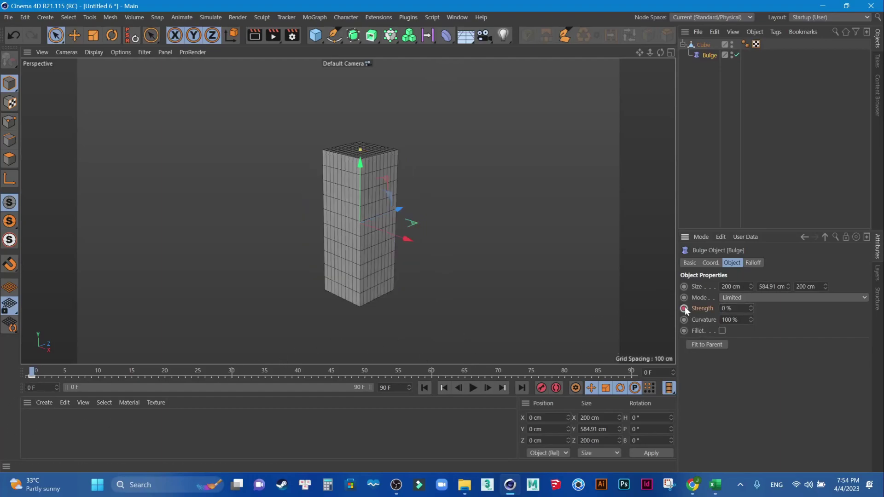
{"action": "left_click_drag", "start_coordinate": [29, 375], "coordinate": [177, 374]}
{"action": "left_click_drag", "start_coordinate": [751, 306], "coordinate": [727, 322]}
{"action": "left_click", "coordinate": [684, 309]}
{"action": "left_click_drag", "start_coordinate": [165, 374], "coordinate": [318, 373]}
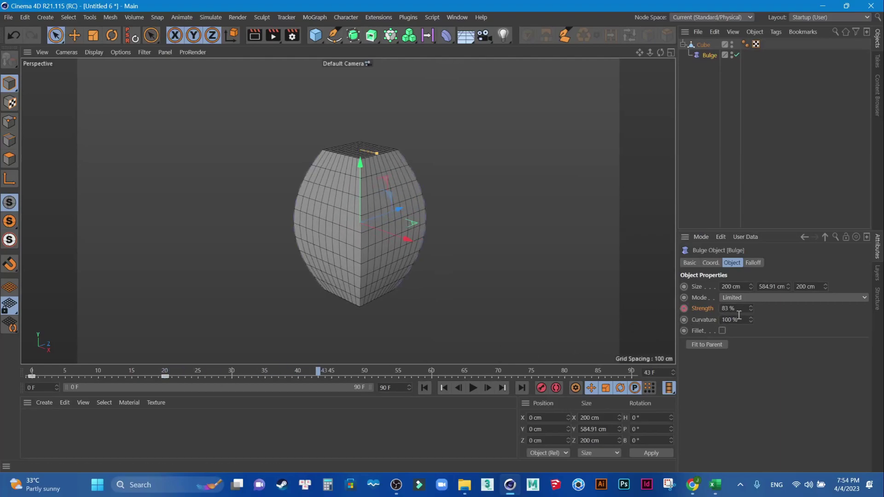
{"action": "left_click_drag", "start_coordinate": [750, 310], "coordinate": [751, 350]}
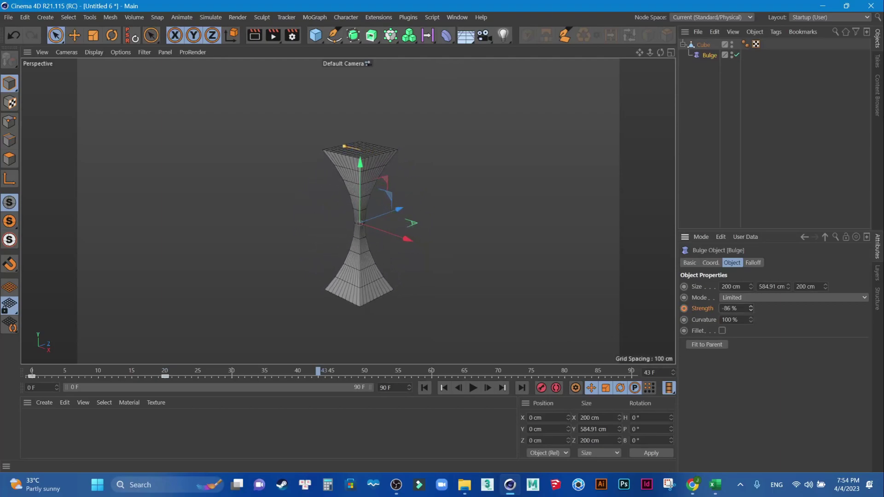
{"action": "left_click", "coordinate": [684, 309]}
Set Bulge Strength to 85% at frame 65 and 0% on the final frame.
{"action": "left_click_drag", "start_coordinate": [317, 374], "coordinate": [466, 374]}
{"action": "left_click_drag", "start_coordinate": [752, 306], "coordinate": [752, 307]}
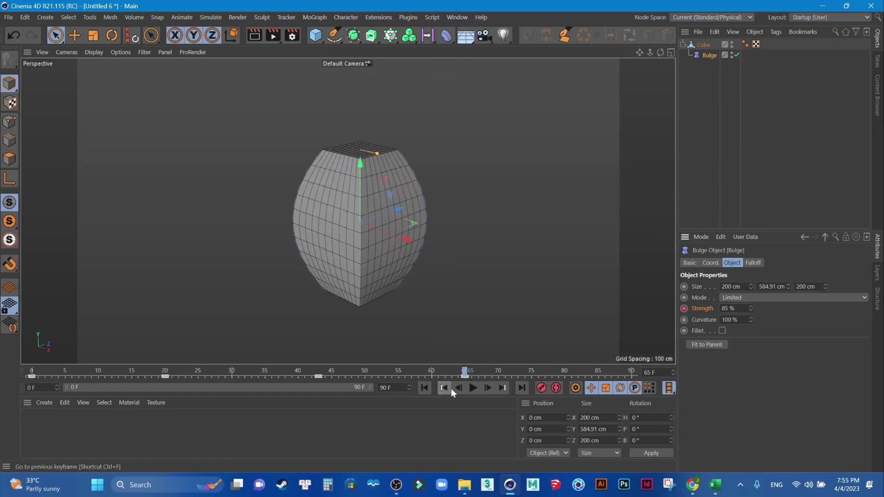
{"action": "left_click", "coordinate": [521, 388]}
{"action": "double_click", "coordinate": [728, 309]}
{"action": "type", "text": "0"}
{"action": "key", "text": "Return"}
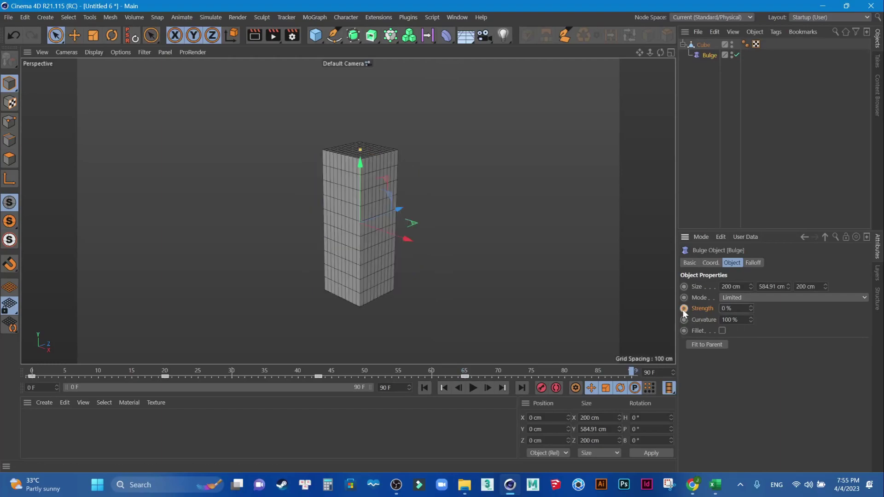
Preview the bulge animation, then remove the Bulge from the cube and delete it.
{"action": "left_click", "coordinate": [425, 388]}
{"action": "left_click", "coordinate": [474, 390]}
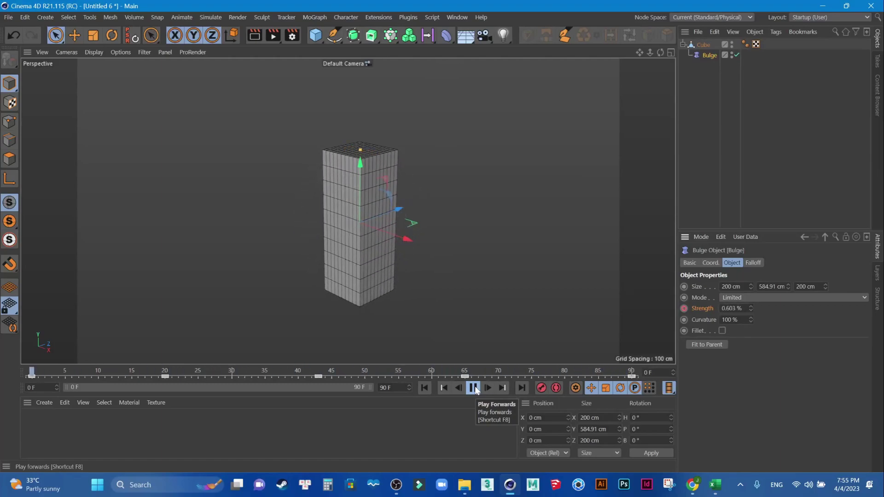
{"action": "left_click", "coordinate": [474, 387]}
{"action": "key", "text": "shift+f"}
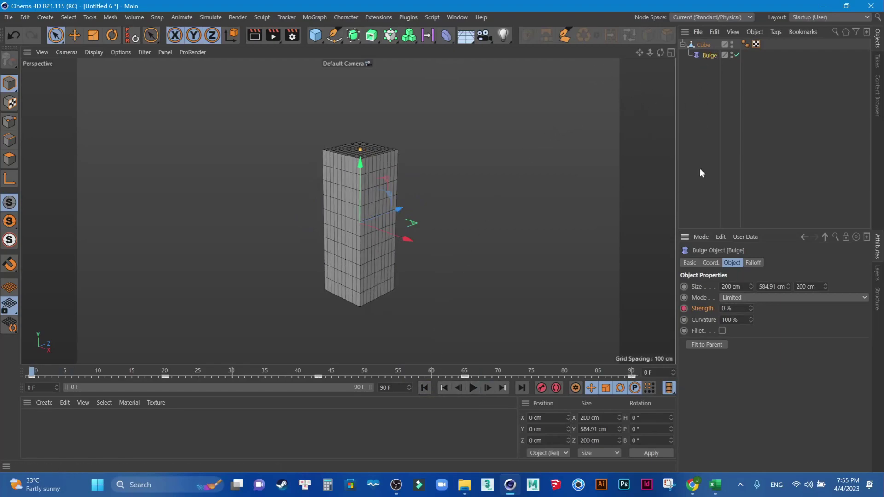
{"action": "left_click_drag", "start_coordinate": [709, 55], "coordinate": [702, 107]}
{"action": "key", "text": "Delete"}
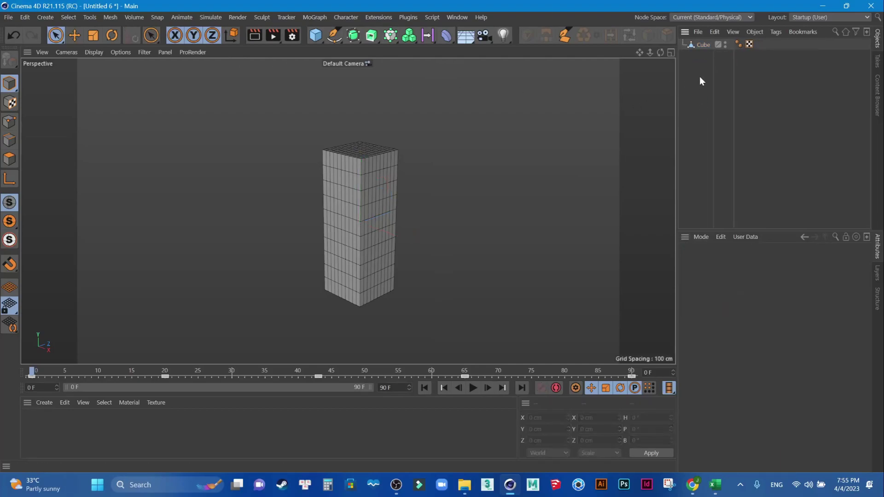
Add a Taper deformer under the cube, fit it, and set its Strength to 0%.
{"action": "left_click", "coordinate": [704, 45]}
{"action": "left_click", "coordinate": [446, 37]}
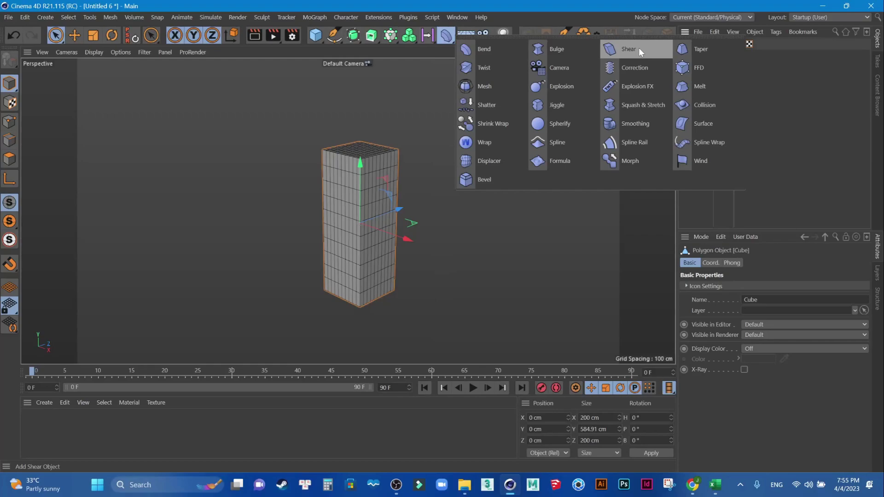
{"action": "left_click", "coordinate": [712, 49]}
{"action": "left_click_drag", "start_coordinate": [709, 50], "coordinate": [704, 53]}
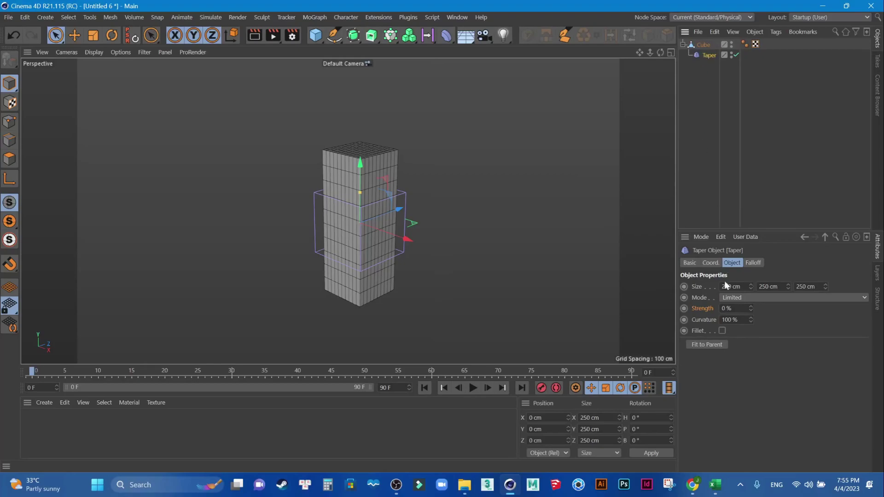
{"action": "left_click", "coordinate": [716, 343]}
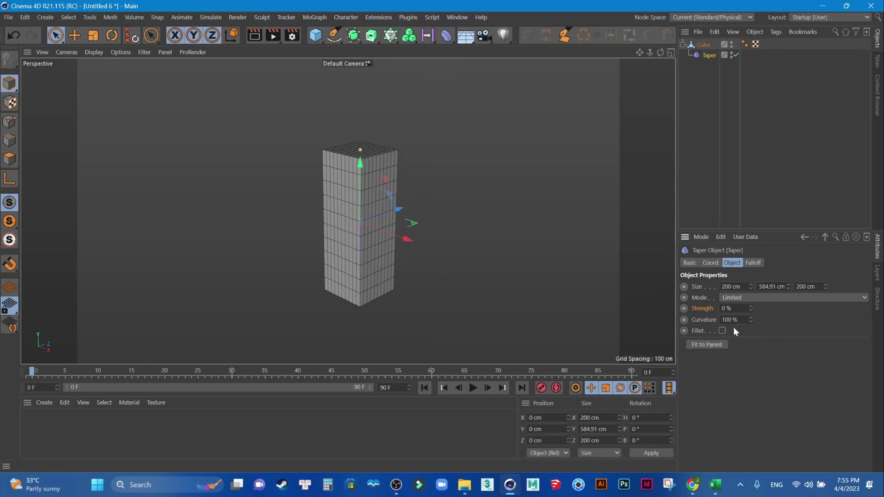
{"action": "mouse_move", "coordinate": [750, 308]}
{"action": "left_mouse_down"}
{"action": "mouse_move", "coordinate": [749, 332]}
{"action": "mouse_move", "coordinate": [753, 297]}
{"action": "left_mouse_up"}
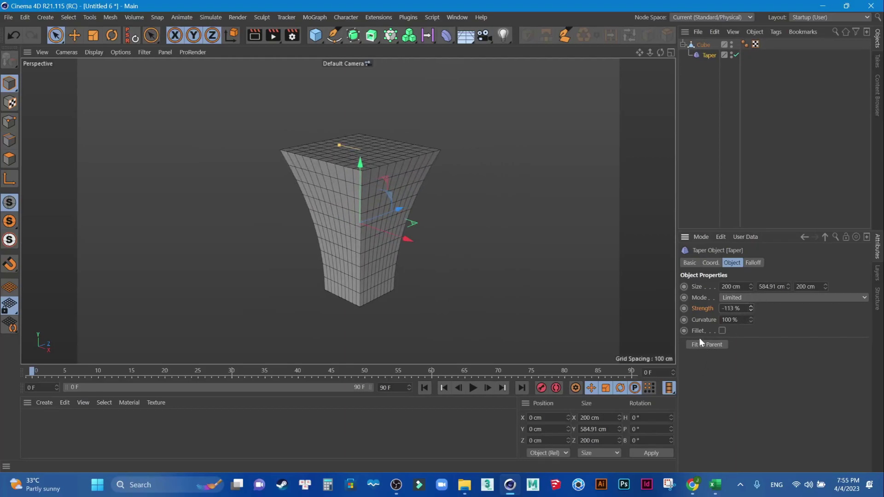
{"action": "double_click", "coordinate": [735, 308]}
{"action": "type", "text": "0"}
{"action": "key", "text": "Return"}
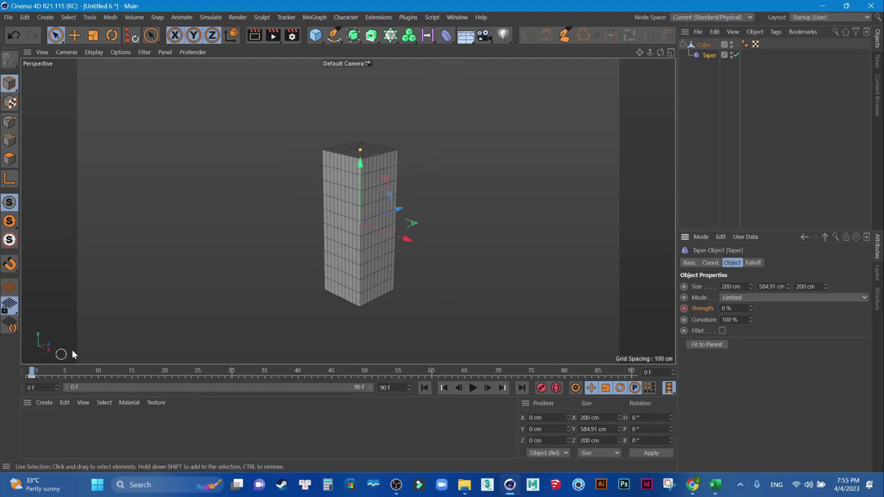
Animate the taper: pointed top at frame 12, flared at frame 56, 37% at frame 77.
{"action": "left_click_drag", "start_coordinate": [32, 376], "coordinate": [120, 375]}
{"action": "mouse_move", "coordinate": [751, 308]}
{"action": "left_mouse_down"}
{"action": "mouse_move", "coordinate": [783, 307]}
{"action": "mouse_move", "coordinate": [737, 308]}
{"action": "left_mouse_up"}
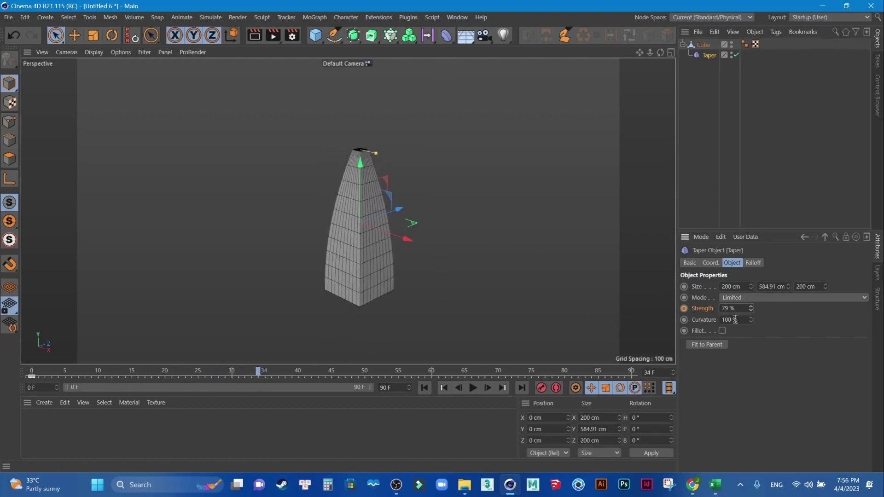
{"action": "left_click_drag", "start_coordinate": [255, 373], "coordinate": [404, 373]}
{"action": "left_click_drag", "start_coordinate": [751, 311], "coordinate": [369, 310]}
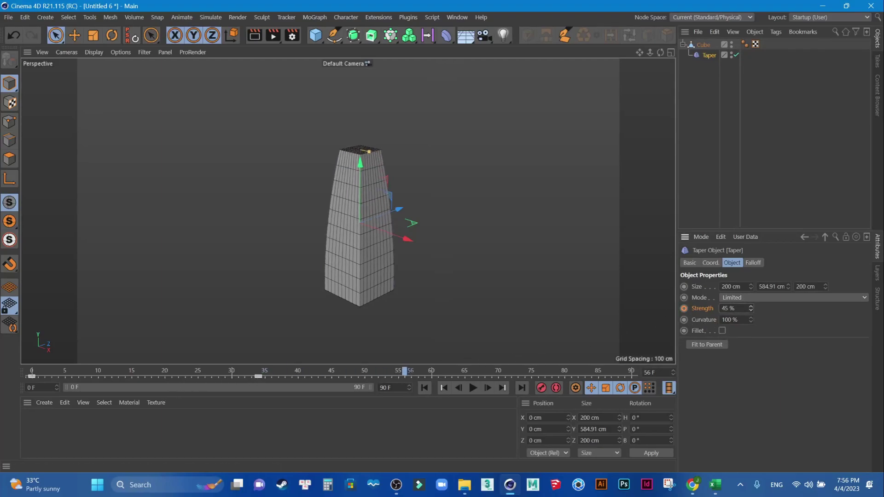
{"action": "left_click", "coordinate": [684, 309]}
{"action": "left_click_drag", "start_coordinate": [405, 373], "coordinate": [545, 373]}
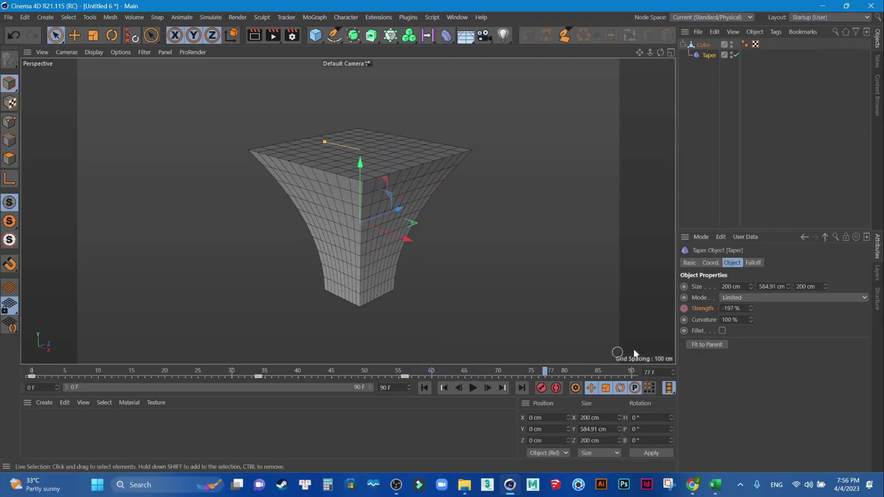
{"action": "left_click_drag", "start_coordinate": [751, 309], "coordinate": [734, 319]}
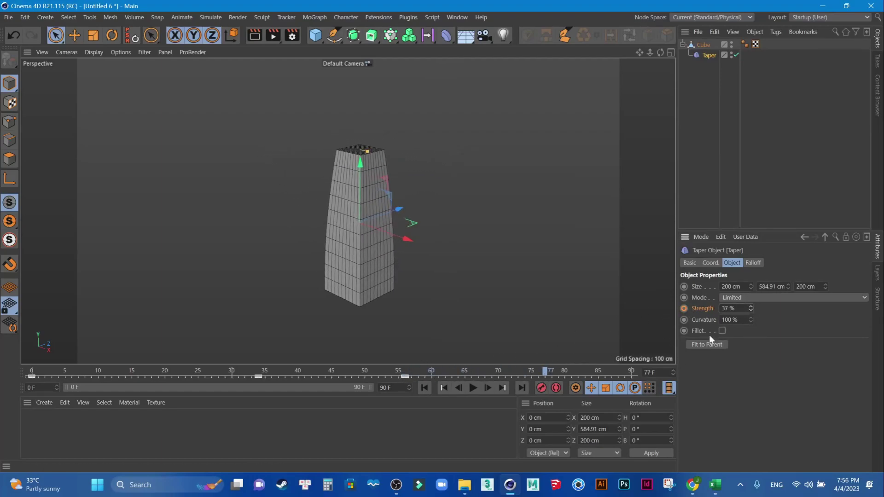
{"action": "left_click", "coordinate": [684, 309]}
Move to frame 90 and key Taper Strength back to 0%.
{"action": "left_click_drag", "start_coordinate": [547, 374], "coordinate": [631, 373]}
{"action": "double_click", "coordinate": [735, 309]}
{"action": "type", "text": "0"}
{"action": "left_click", "coordinate": [683, 310]}
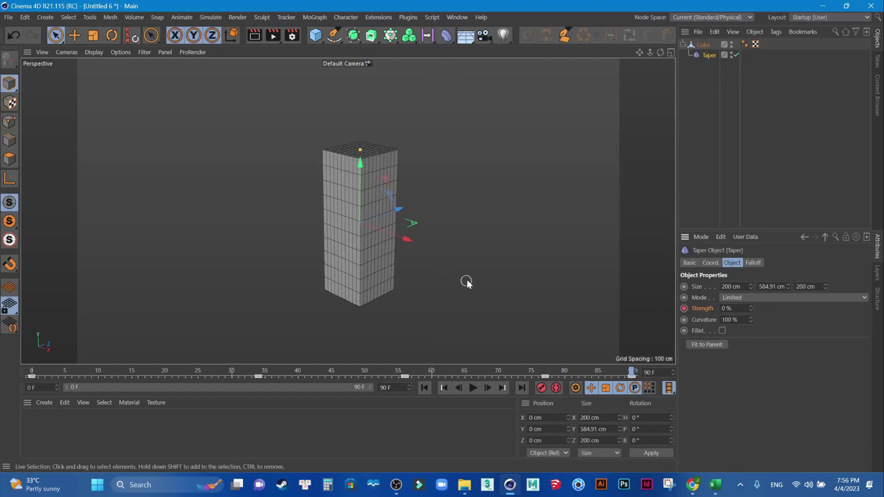
On the cube's Coord tab, zero the heading and pitch rotations and key the pitch.
{"action": "left_click", "coordinate": [703, 45]}
{"action": "left_click", "coordinate": [711, 262]}
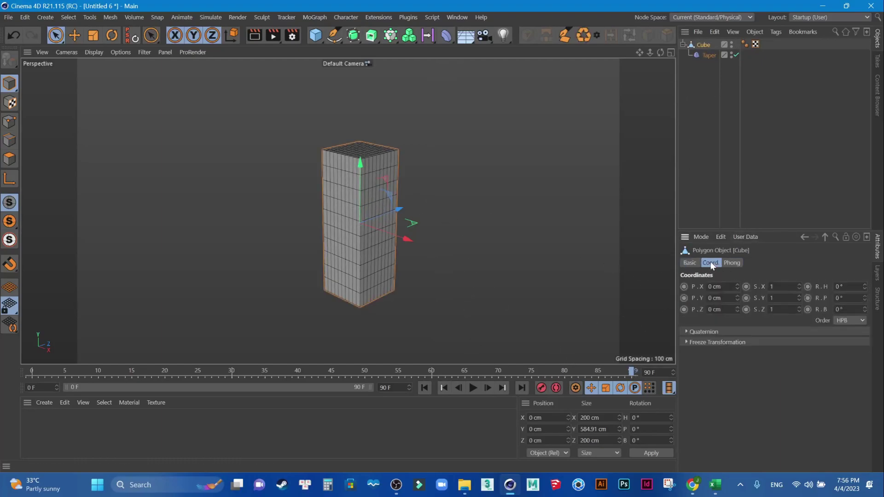
{"action": "mouse_move", "coordinate": [865, 286]}
{"action": "left_mouse_down"}
{"action": "mouse_move", "coordinate": [864, 272]}
{"action": "mouse_move", "coordinate": [855, 287]}
{"action": "left_mouse_up"}
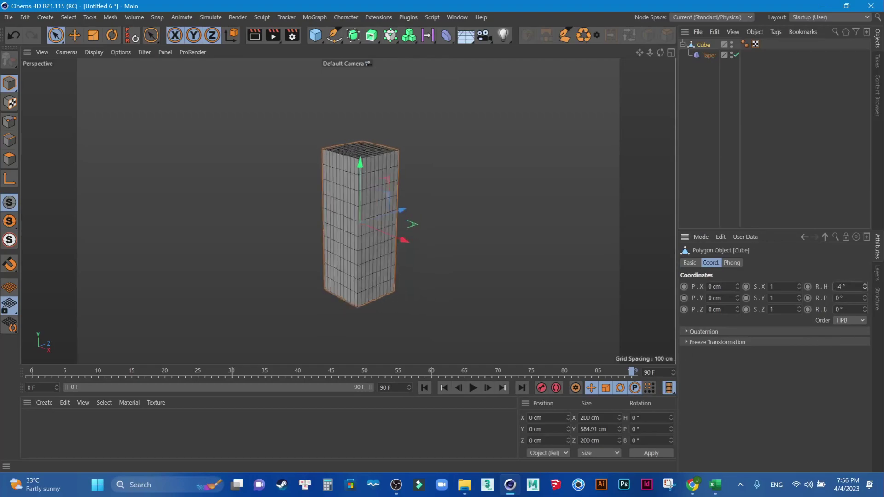
{"action": "double_click", "coordinate": [854, 287]}
{"action": "type", "text": "0"}
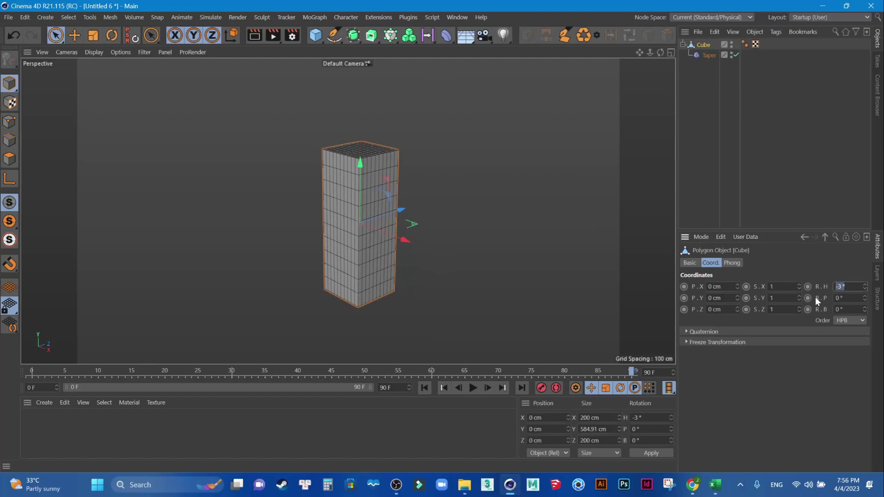
{"action": "left_click", "coordinate": [865, 296]}
{"action": "left_click_drag", "start_coordinate": [866, 298], "coordinate": [868, 315]}
{"action": "double_click", "coordinate": [849, 299]}
{"action": "type", "text": "0"}
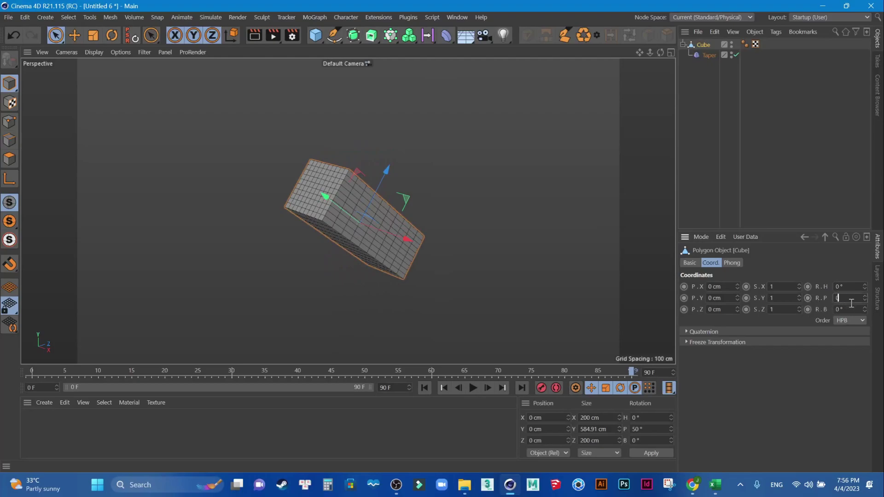
{"action": "key", "text": "Return"}
{"action": "left_click", "coordinate": [808, 298]}
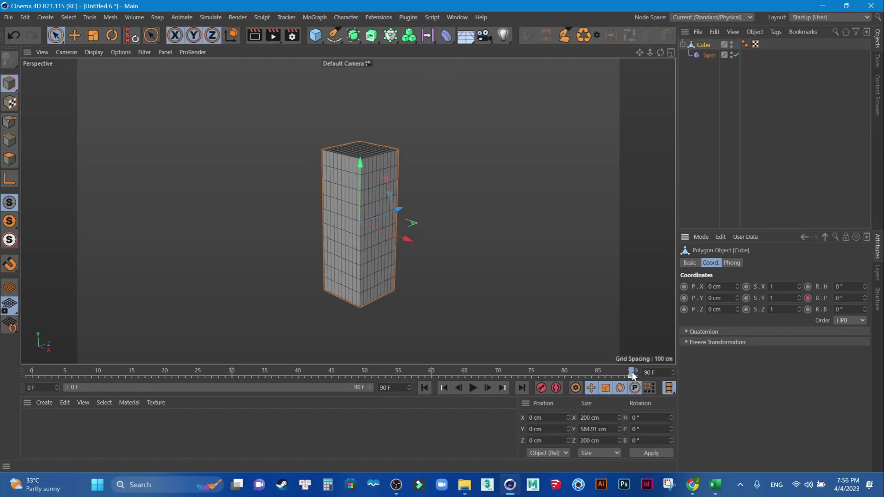
Key pitch 0° at frame 0 and 360° at frame 90, then rewind.
{"action": "key", "text": "F9"}
{"action": "left_click_drag", "start_coordinate": [617, 372], "coordinate": [31, 374]}
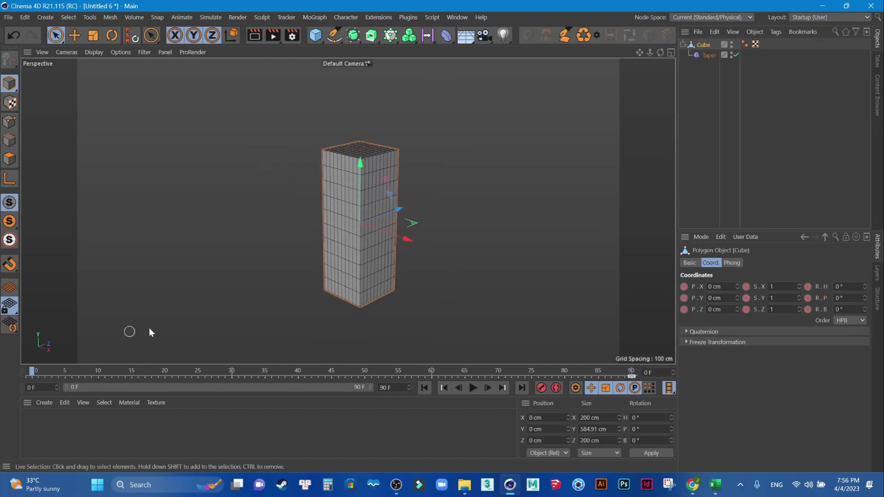
{"action": "left_click", "coordinate": [808, 298]}
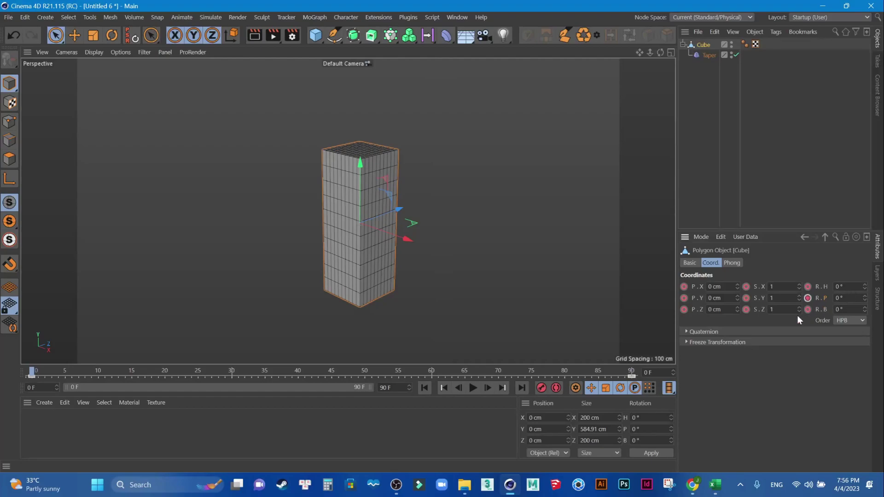
{"action": "left_click_drag", "start_coordinate": [32, 372], "coordinate": [632, 377]}
{"action": "left_click", "coordinate": [848, 298]}
{"action": "type", "text": "360"}
{"action": "key", "text": "Return"}
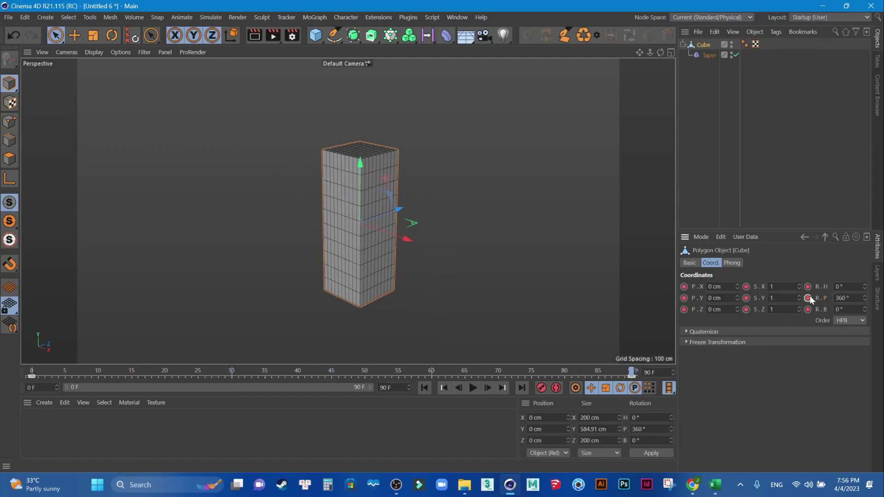
{"action": "left_click", "coordinate": [808, 299]}
{"action": "left_click", "coordinate": [425, 387]}
Play the spinning taper animation, rewind to frame 0, and delete the Taper deformer.
{"action": "left_click", "coordinate": [473, 388]}
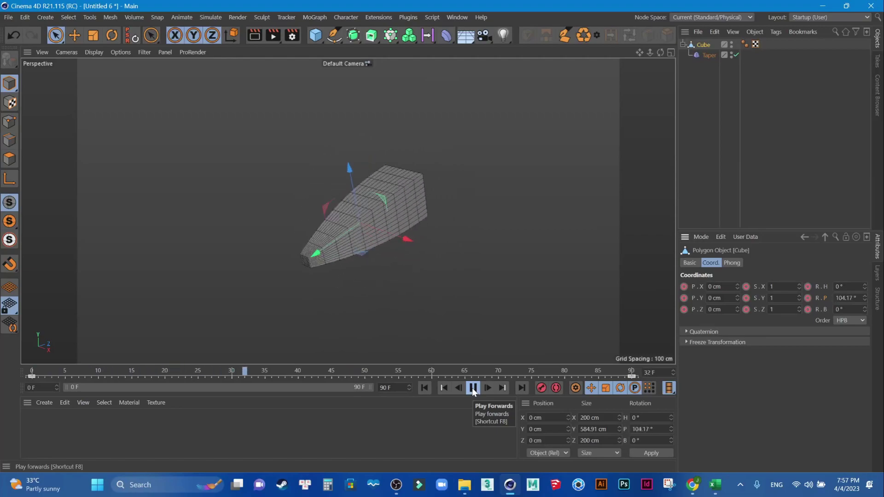
{"action": "left_click", "coordinate": [473, 391]}
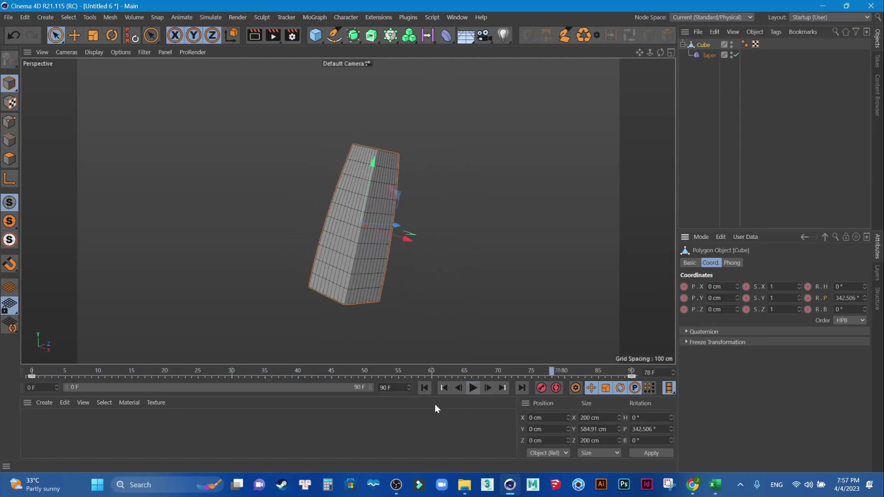
{"action": "left_click", "coordinate": [426, 391]}
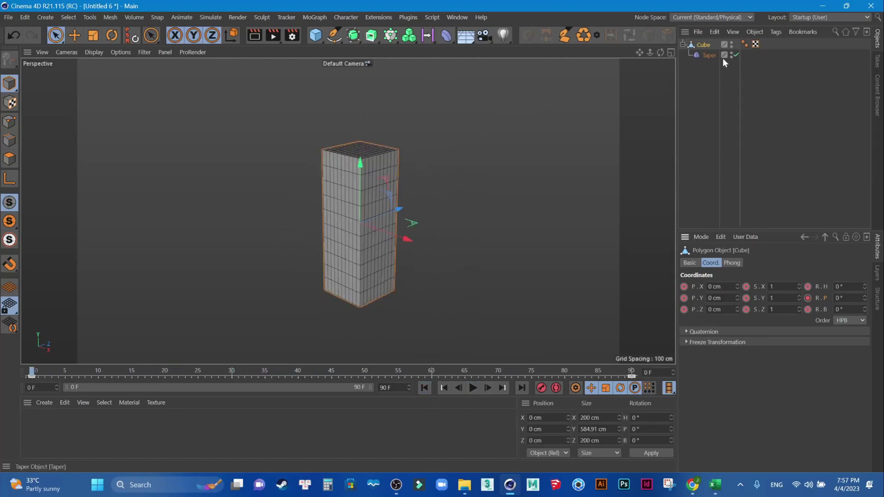
{"action": "key", "text": "Delete"}
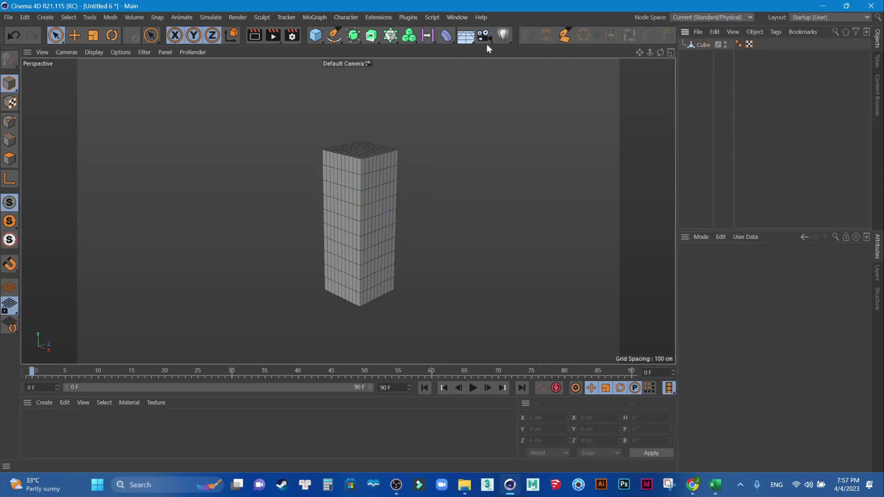
Add a Twist deformer under the cube and fit it to the cube's size.
{"action": "left_click", "coordinate": [441, 38]}
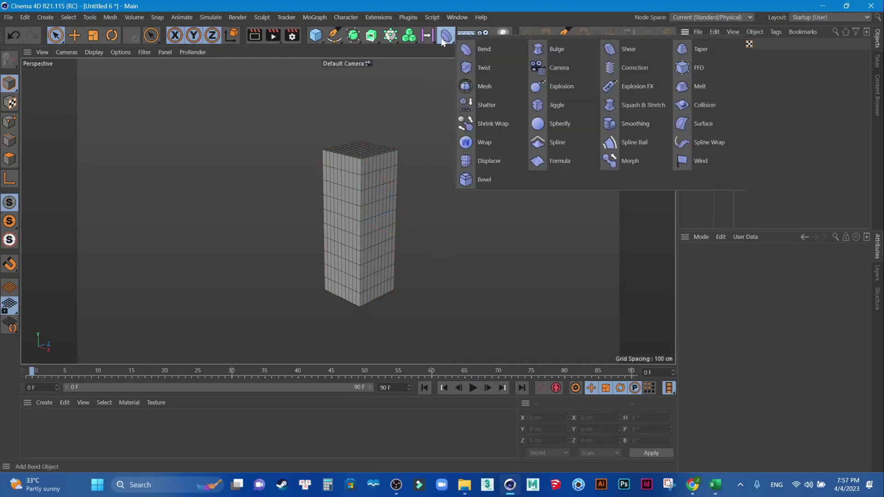
{"action": "left_click", "coordinate": [506, 72]}
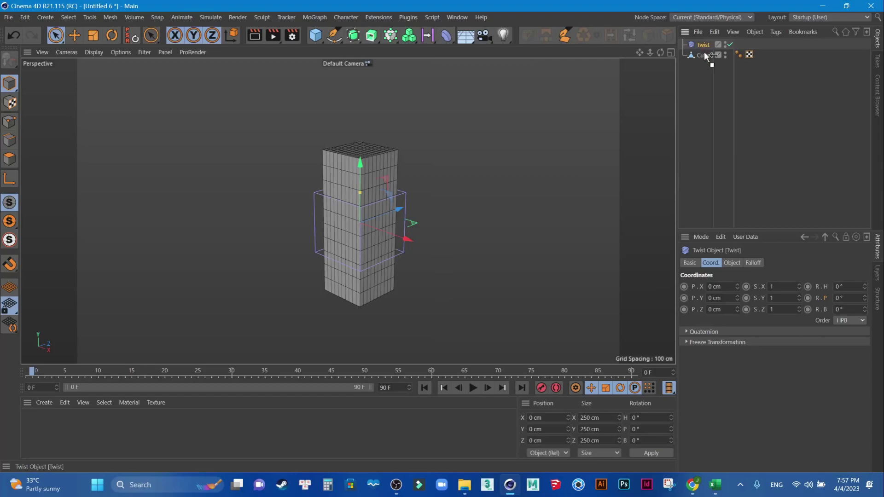
{"action": "left_click_drag", "start_coordinate": [705, 56], "coordinate": [704, 61]}
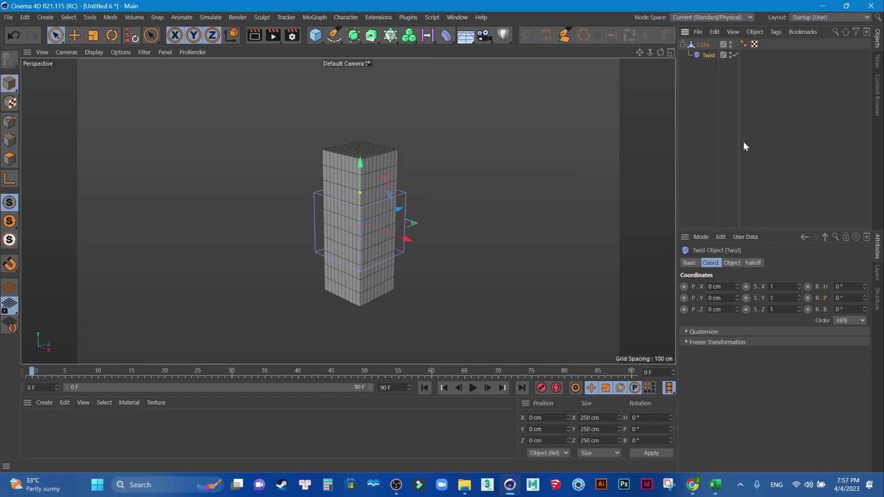
{"action": "left_click", "coordinate": [732, 264]}
{"action": "left_click", "coordinate": [704, 321]}
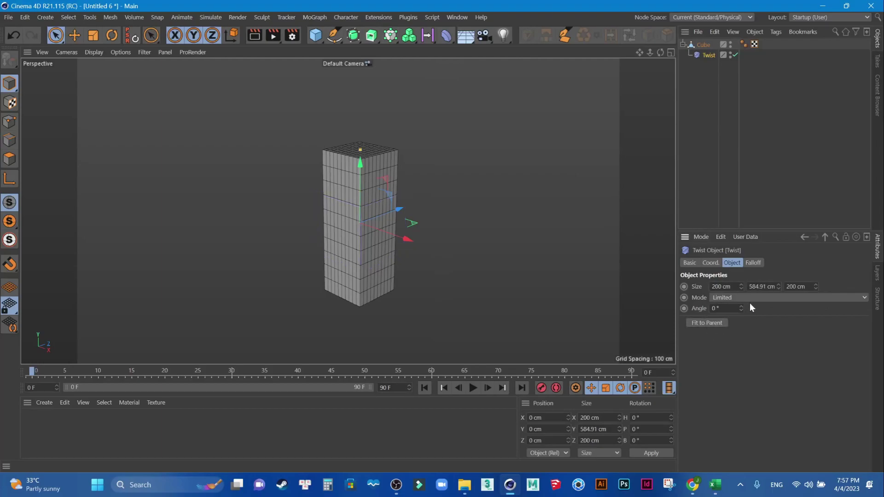
Set the Twist angle to -118° to twist the tower.
{"action": "mouse_move", "coordinate": [742, 307]}
{"action": "left_mouse_down"}
{"action": "mouse_move", "coordinate": [755, 307]}
{"action": "mouse_move", "coordinate": [728, 308]}
{"action": "mouse_move", "coordinate": [755, 308]}
{"action": "mouse_move", "coordinate": [728, 309]}
{"action": "mouse_move", "coordinate": [744, 309]}
{"action": "left_mouse_up"}
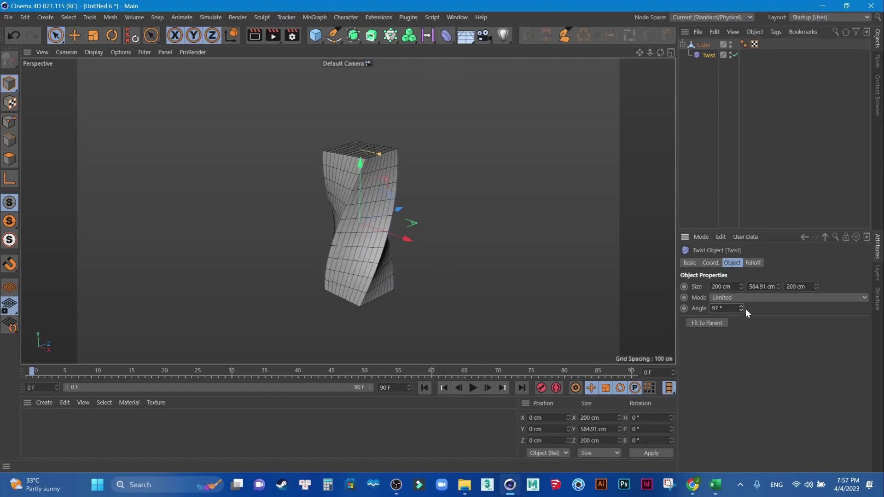
{"action": "mouse_move", "coordinate": [741, 308]}
{"action": "left_mouse_down"}
{"action": "mouse_move", "coordinate": [714, 308]}
{"action": "mouse_move", "coordinate": [755, 308]}
{"action": "left_mouse_up"}
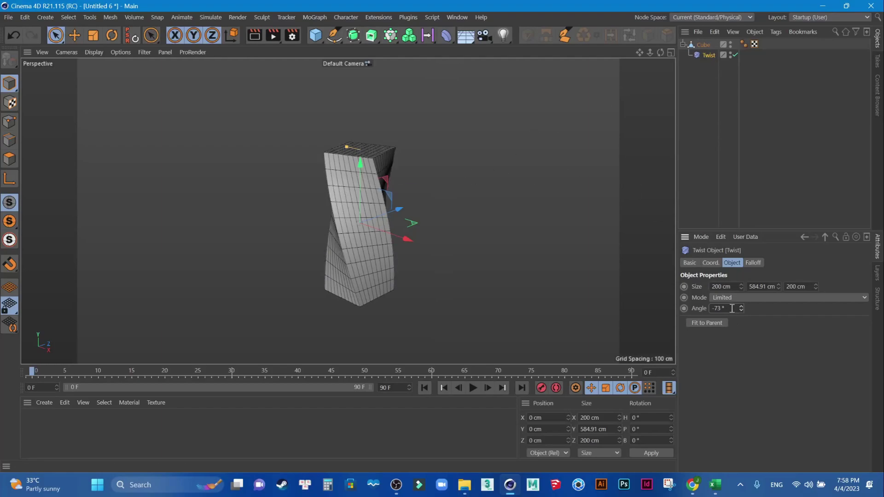
{"action": "left_click_drag", "start_coordinate": [743, 306], "coordinate": [743, 312]}
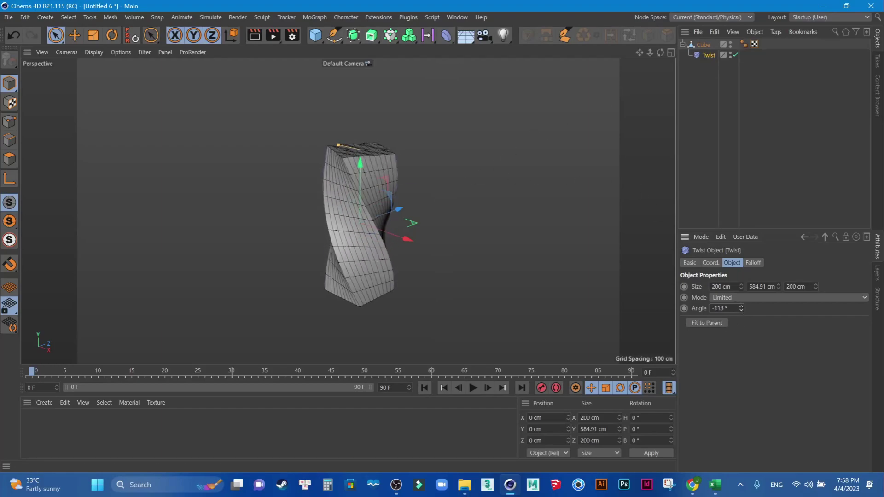
Orbit around the twisted tower to inspect it, then delete the Twist deformer.
{"action": "left_click", "coordinate": [64, 60]}
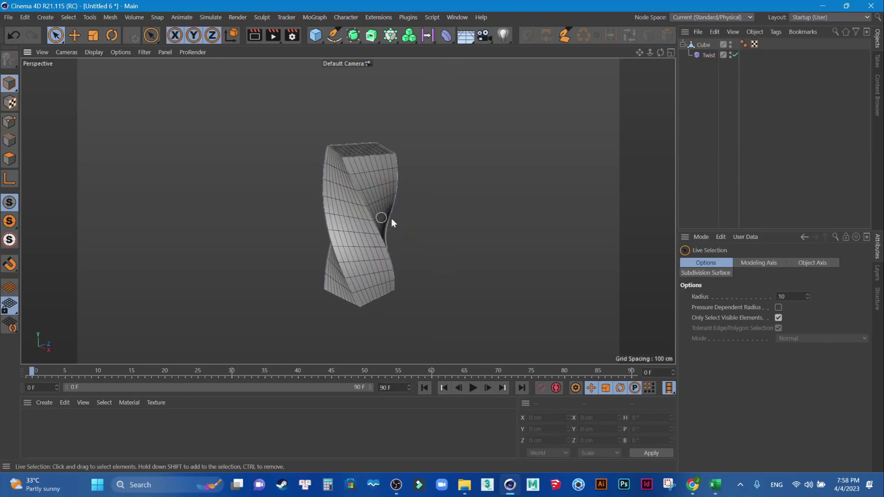
{"action": "scroll", "coordinate": [423, 216], "scroll_direction": "up", "scroll_amount": 2}
{"action": "mouse_move", "coordinate": [422, 216]}
{"action": "left_mouse_down", "text": "alt"}
{"action": "mouse_move", "coordinate": [475, 235]}
{"action": "mouse_move", "coordinate": [336, 237]}
{"action": "mouse_move", "coordinate": [374, 245]}
{"action": "mouse_move", "coordinate": [341, 159]}
{"action": "left_mouse_up", "text": "alt"}
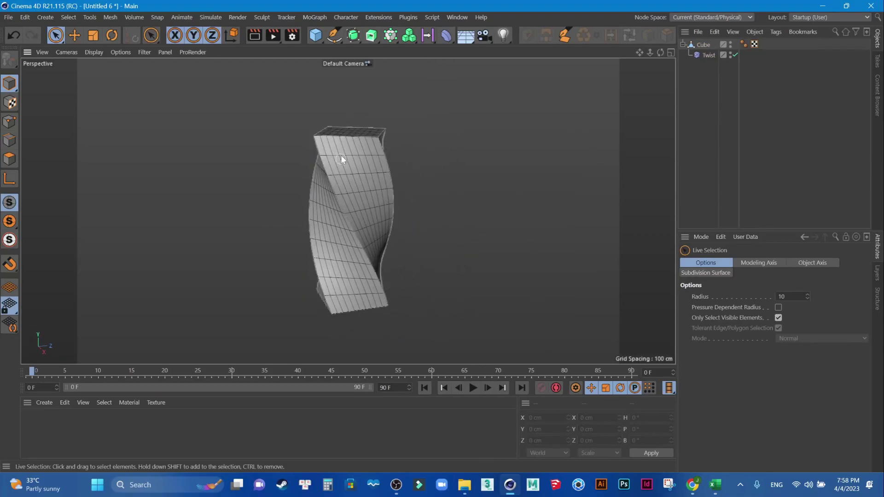
{"action": "mouse_move", "coordinate": [306, 205]}
{"action": "left_mouse_down", "text": "alt"}
{"action": "mouse_move", "coordinate": [455, 181]}
{"action": "mouse_move", "coordinate": [334, 139]}
{"action": "mouse_move", "coordinate": [378, 279]}
{"action": "mouse_move", "coordinate": [536, 201]}
{"action": "mouse_move", "coordinate": [335, 261]}
{"action": "mouse_move", "coordinate": [510, 133]}
{"action": "left_mouse_up", "text": "alt"}
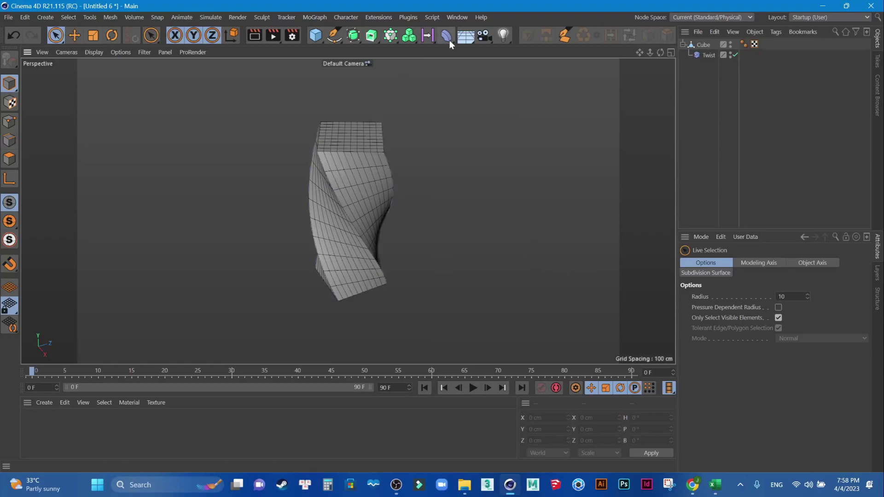
{"action": "left_click", "coordinate": [712, 55]}
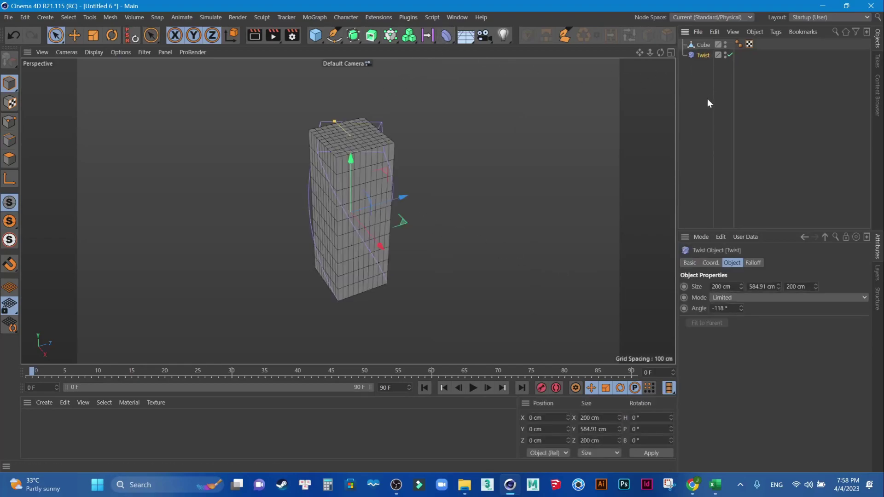
{"action": "key", "text": "Delete"}
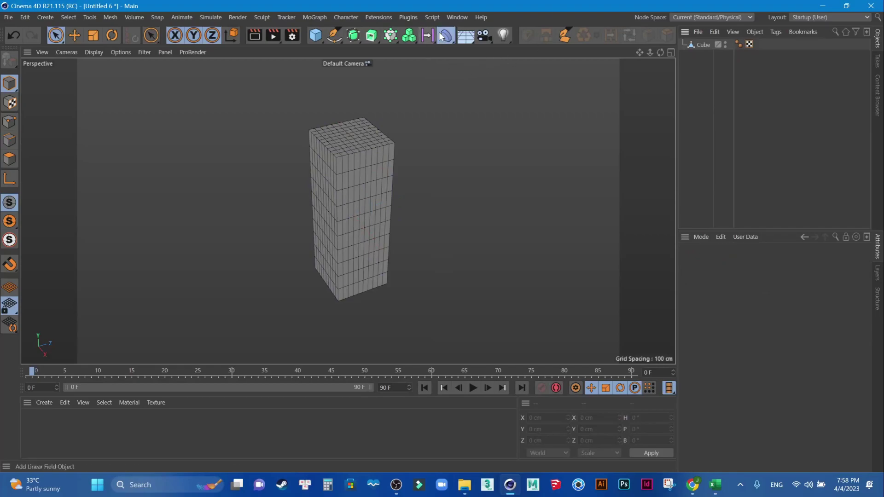
Add an FFD deformer under the cube and fit its cage to the cube.
{"action": "left_click", "coordinate": [442, 36]}
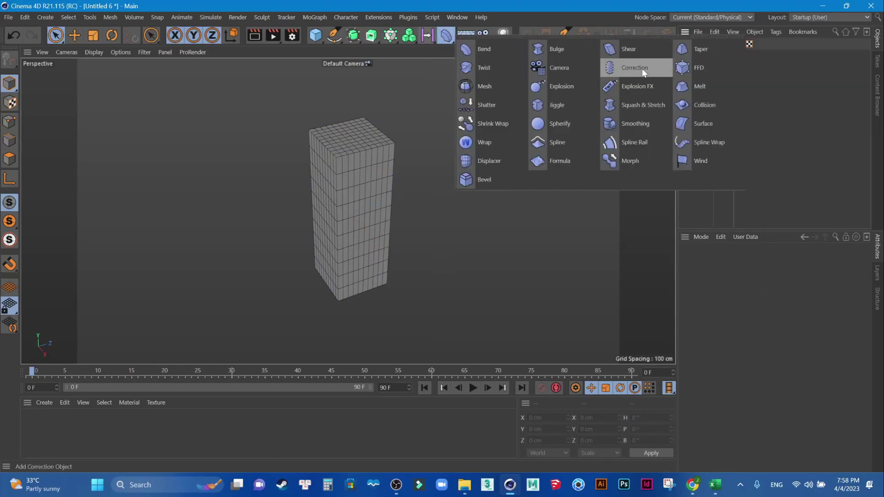
{"action": "left_click", "coordinate": [706, 71]}
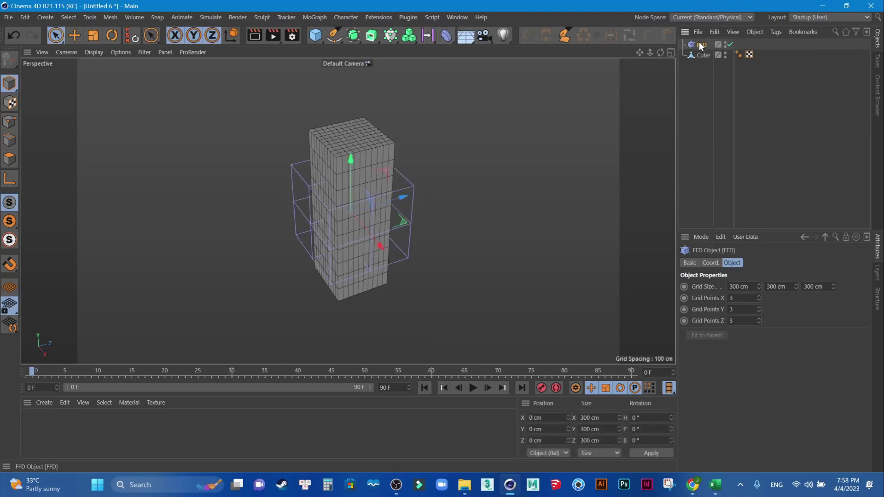
{"action": "left_click_drag", "start_coordinate": [704, 57], "coordinate": [706, 45]}
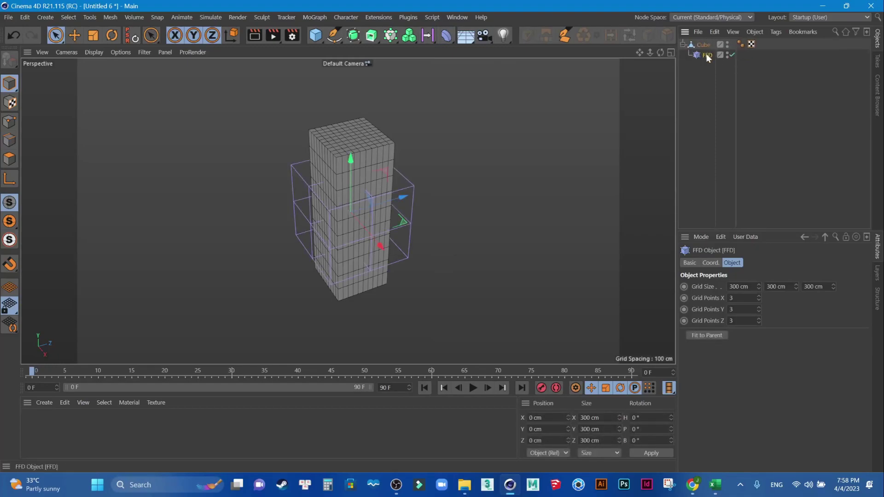
{"action": "left_click_drag", "start_coordinate": [463, 251], "coordinate": [474, 234], "text": "alt"}
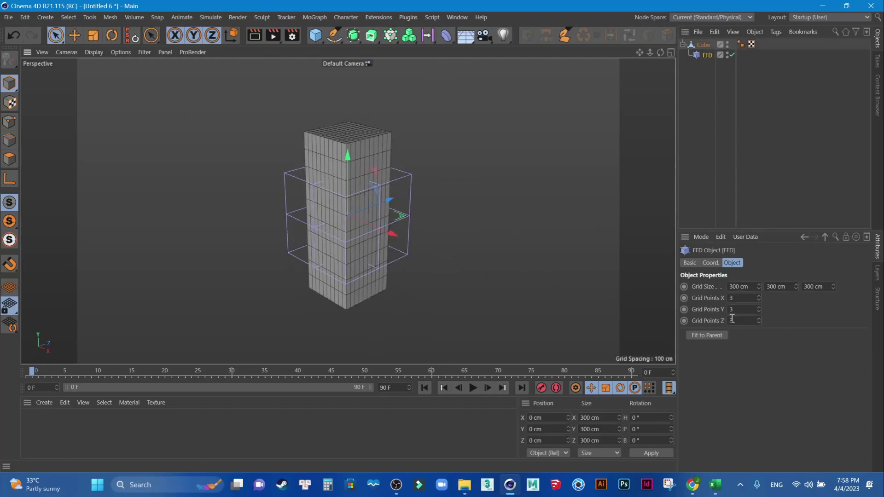
{"action": "left_click", "coordinate": [712, 337]}
Set the FFD grid points along X and Y to 4.
{"action": "left_click", "coordinate": [742, 298]}
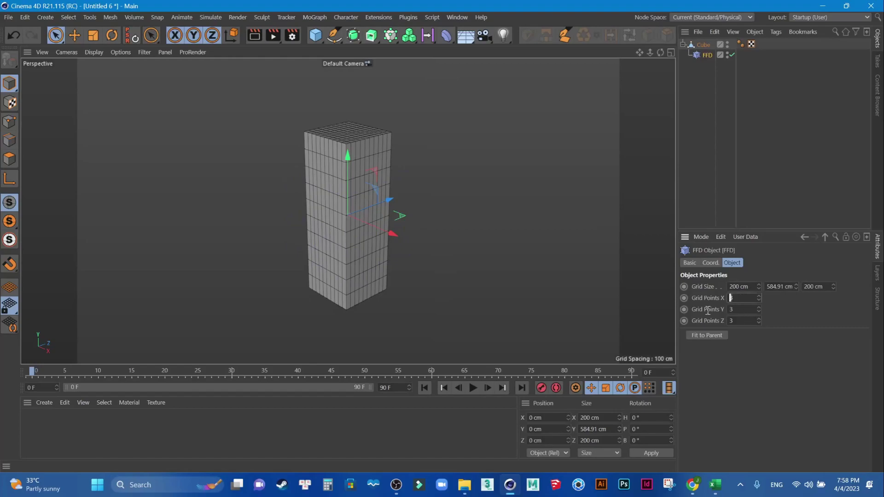
{"action": "type", "text": "4"}
{"action": "key", "text": "Tab"}
{"action": "type", "text": "4"}
{"action": "left_click", "coordinate": [733, 323]}
{"action": "type", "text": "4"}
{"action": "left_click", "coordinate": [9, 122]}
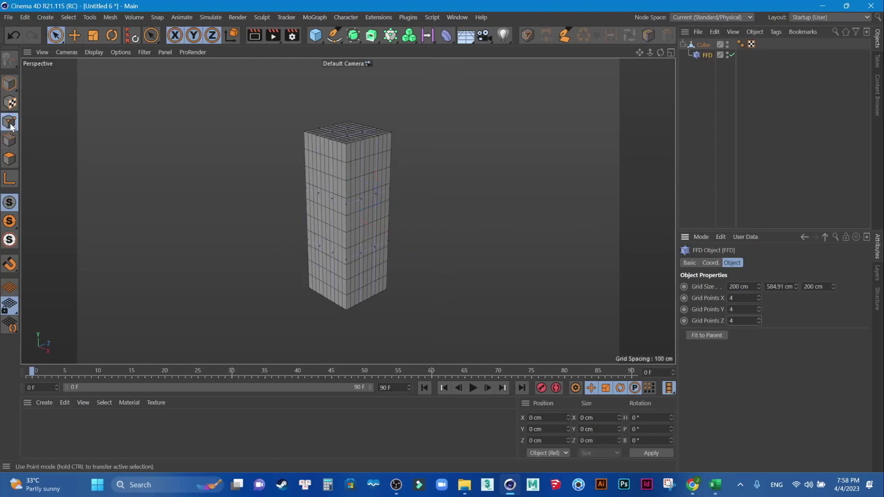
Select FFD lattice points on one side of the tall box.
{"action": "left_click", "coordinate": [359, 206]}
{"action": "scroll", "coordinate": [368, 203], "scroll_direction": "up", "scroll_amount": 2}
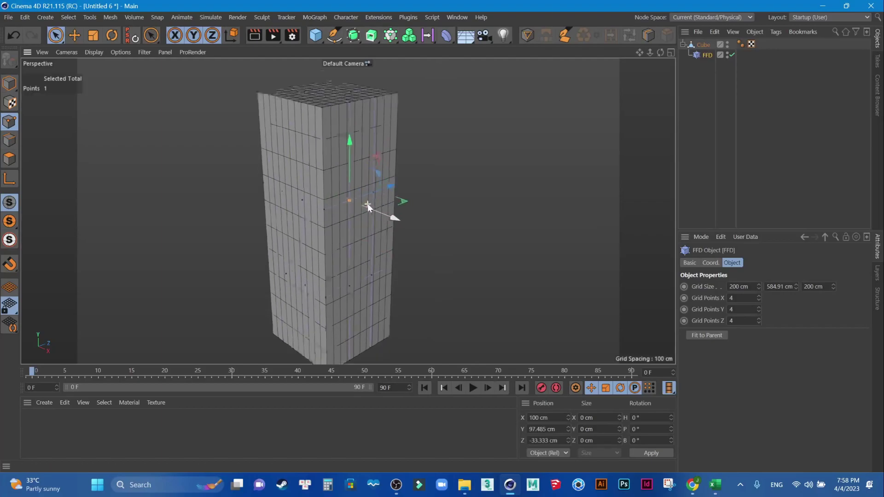
{"action": "scroll", "coordinate": [377, 187], "scroll_direction": "up", "scroll_amount": 3}
{"action": "left_click_drag", "start_coordinate": [459, 217], "coordinate": [310, 251], "text": "alt"}
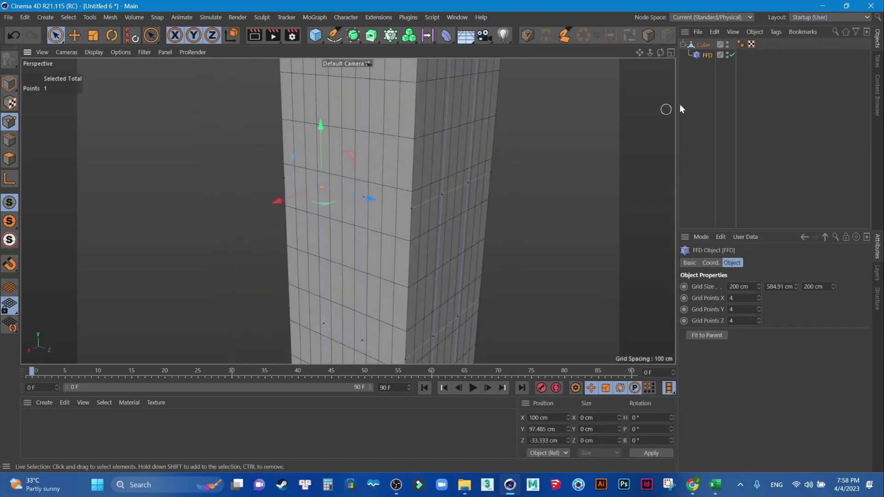
{"action": "scroll", "coordinate": [355, 207], "scroll_direction": "up", "scroll_amount": 3}
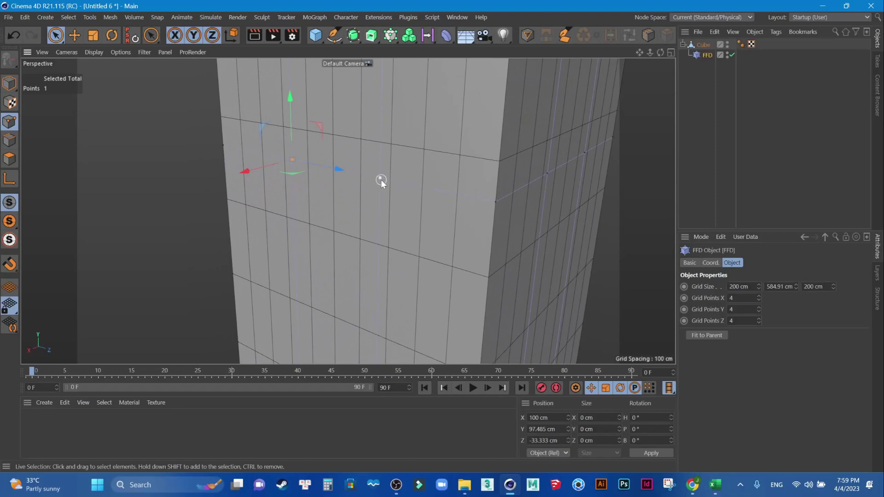
{"action": "scroll", "coordinate": [382, 181], "scroll_direction": "down", "scroll_amount": 3}
{"action": "scroll", "coordinate": [381, 325], "scroll_direction": "down", "scroll_amount": 2}
{"action": "left_click", "coordinate": [408, 141], "text": "shift"}
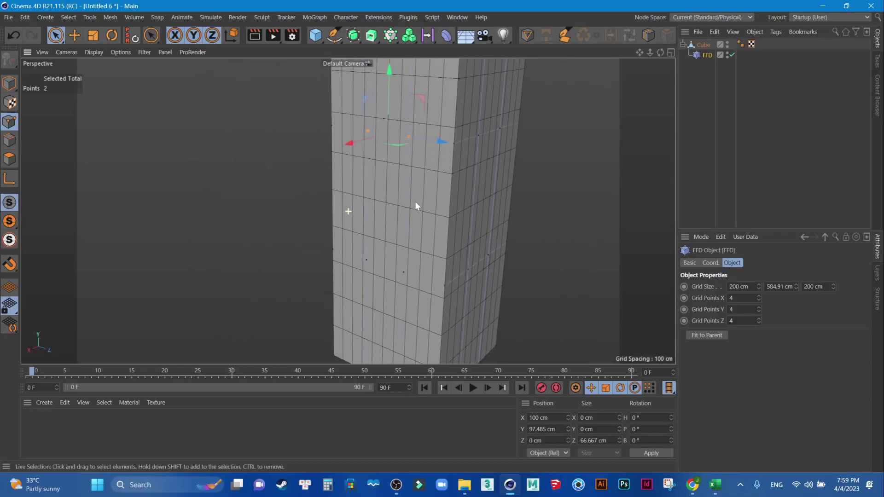
{"action": "left_click", "coordinate": [404, 270], "text": "shift"}
Pull the selected lattice points out to 334.135 cm on X, then undo the bulge.
{"action": "mouse_move", "coordinate": [414, 258]}
{"action": "left_mouse_down", "text": "alt"}
{"action": "mouse_move", "coordinate": [450, 257]}
{"action": "mouse_move", "coordinate": [356, 249]}
{"action": "mouse_move", "coordinate": [203, 264]}
{"action": "mouse_move", "coordinate": [227, 256]}
{"action": "mouse_move", "coordinate": [427, 270]}
{"action": "mouse_move", "coordinate": [477, 256]}
{"action": "mouse_move", "coordinate": [394, 156]}
{"action": "left_mouse_up", "text": "alt"}
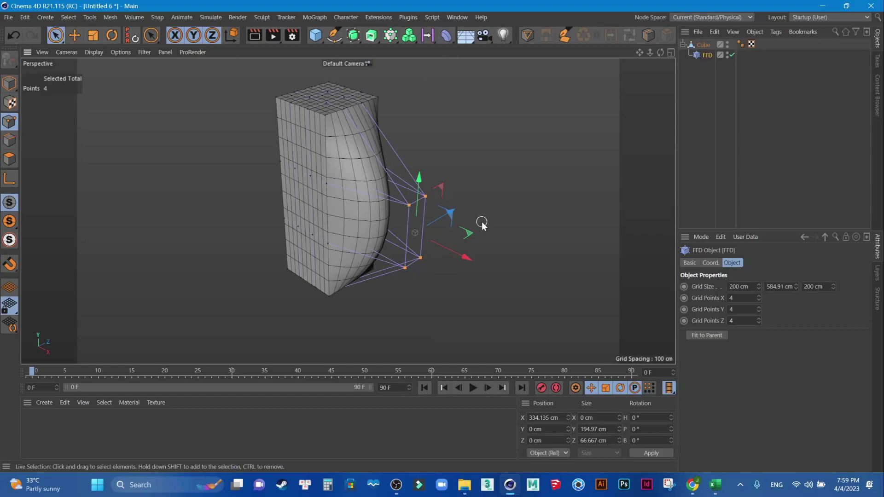
{"action": "left_click", "coordinate": [56, 35]}
{"action": "key", "text": "ctrl+z"}
{"action": "key", "text": "ctrl+z"}
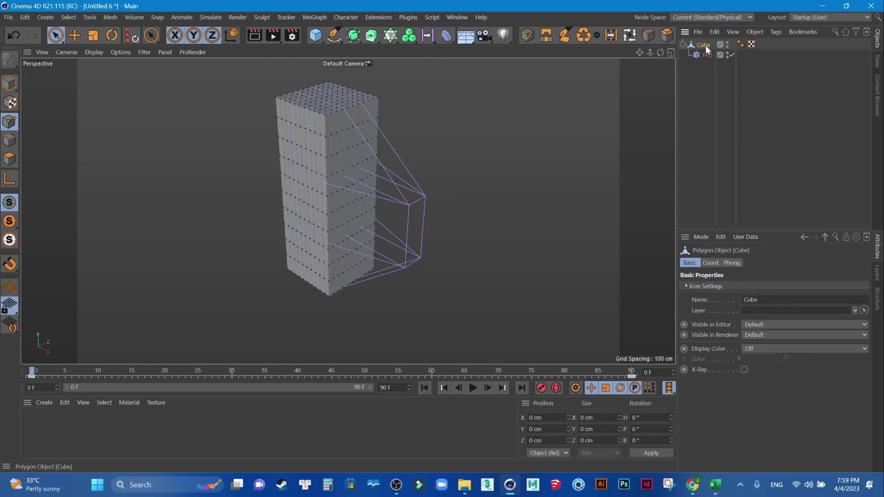
Undo to an empty scene and add a new cube with 10 segments per axis.
{"action": "key", "text": "ctrl+z"}
{"action": "key", "text": "ctrl+z"}
{"action": "left_click", "coordinate": [315, 36]}
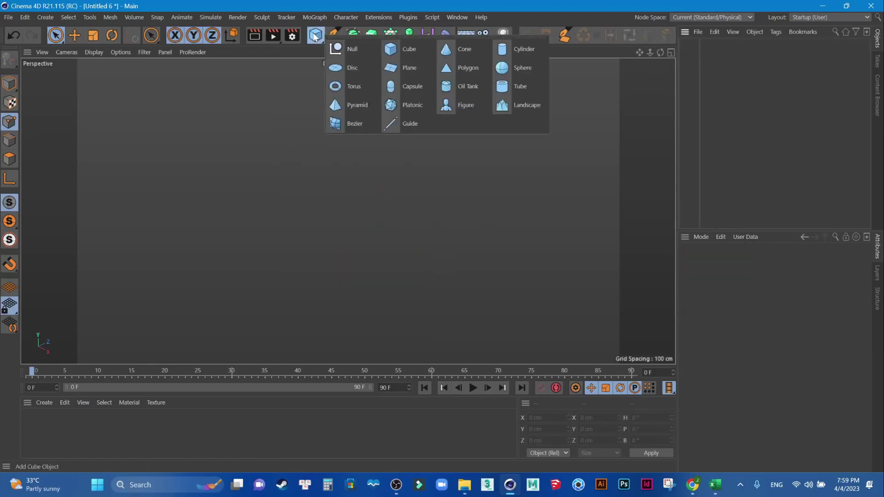
{"action": "left_click", "coordinate": [408, 51]}
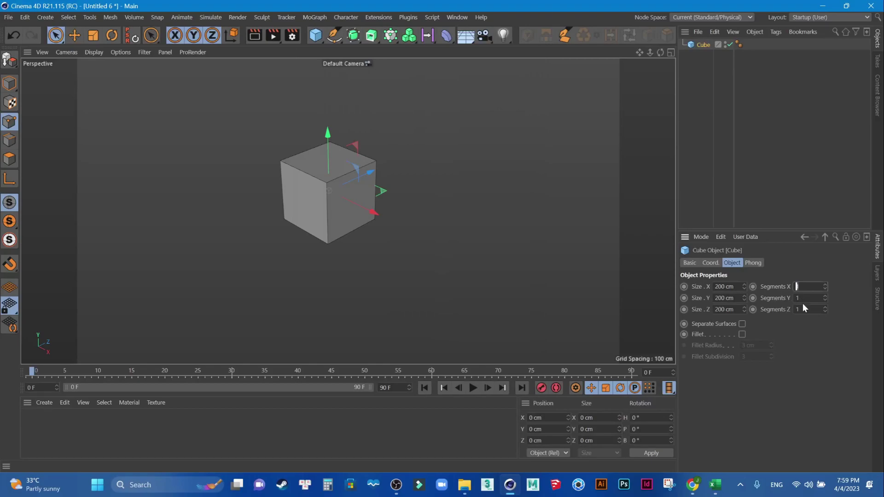
{"action": "type", "text": "10"}
{"action": "key", "text": "Tab"}
{"action": "type", "text": "10"}
{"action": "key", "text": "Return"}
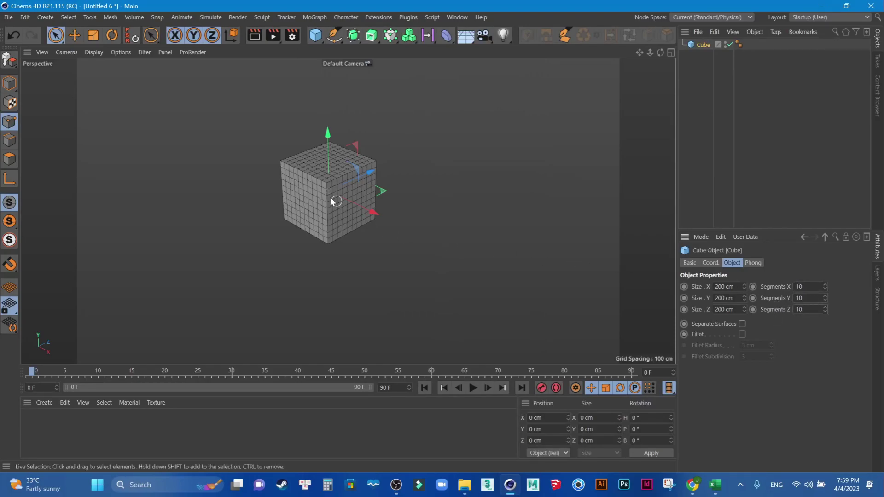
Orbit closer to the cube, undoing an accidental scale and an early editable conversion.
{"action": "scroll", "coordinate": [294, 184], "scroll_direction": "up", "scroll_amount": 2}
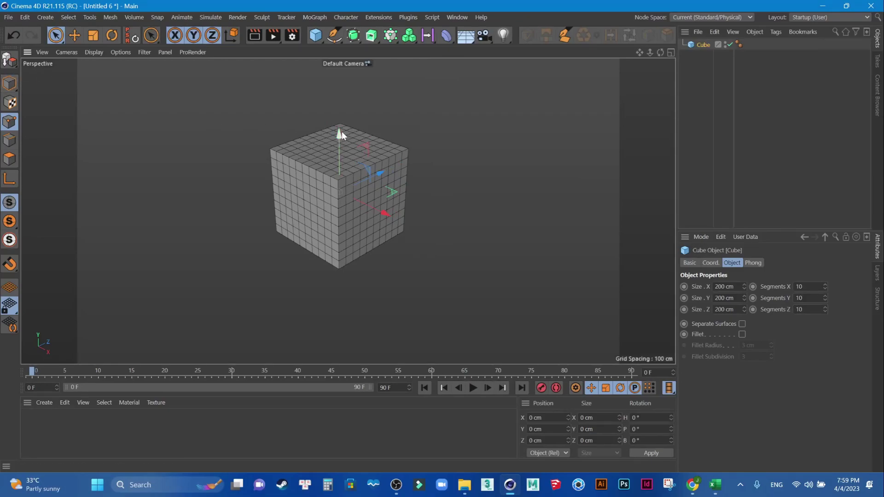
{"action": "left_click", "coordinate": [97, 38]}
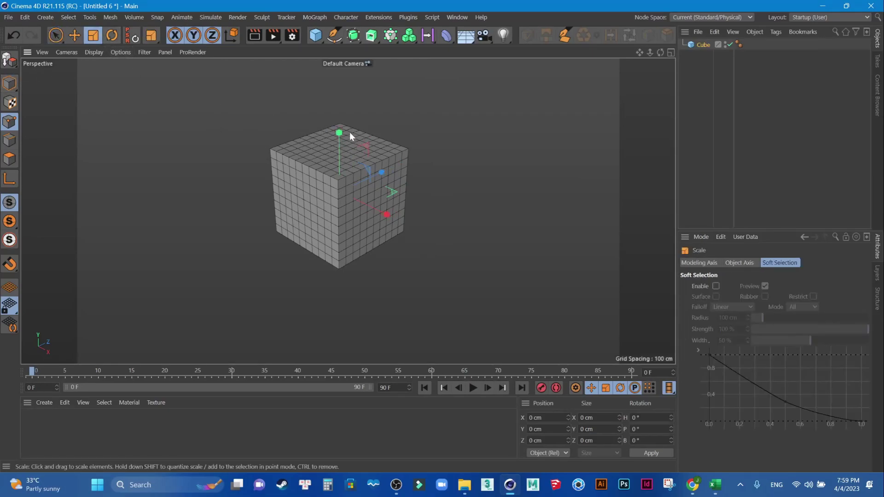
{"action": "left_click_drag", "start_coordinate": [349, 132], "coordinate": [344, 164]}
{"action": "key", "text": "ctrl+z"}
{"action": "scroll", "coordinate": [344, 165], "scroll_direction": "up", "scroll_amount": 3}
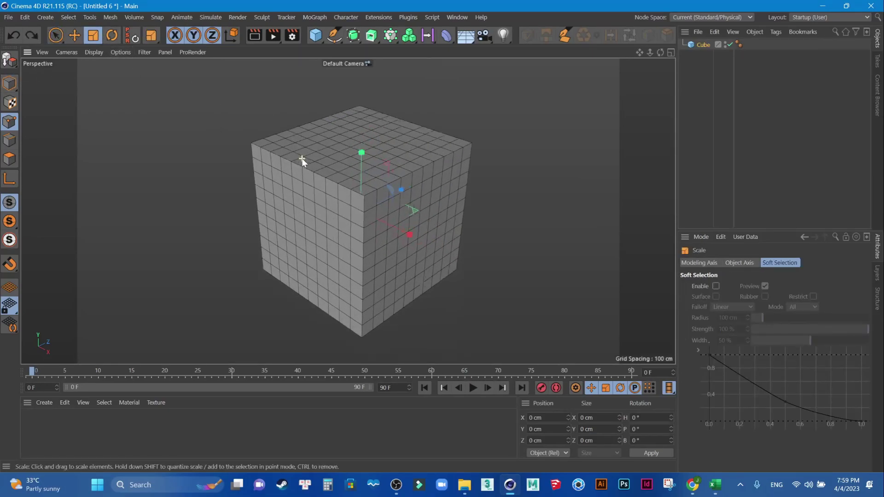
{"action": "left_click_drag", "start_coordinate": [335, 211], "coordinate": [379, 194], "text": "alt"}
{"action": "left_click", "coordinate": [74, 35]}
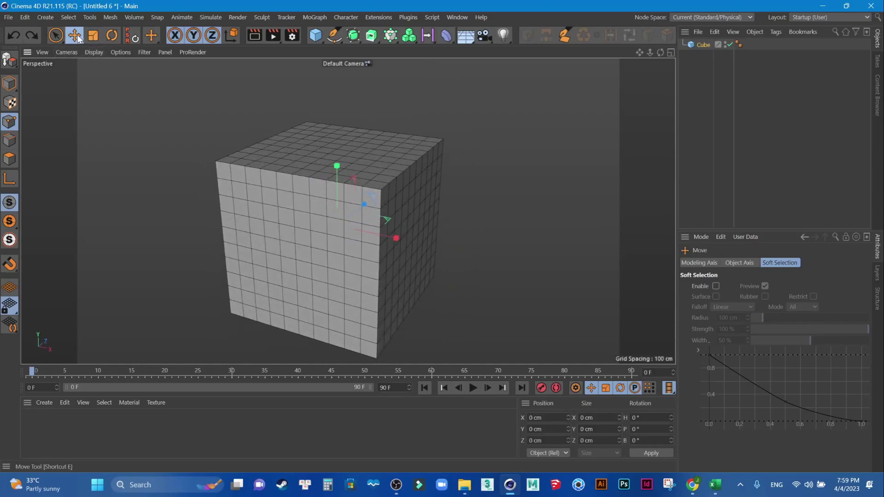
{"action": "left_click", "coordinate": [9, 60]}
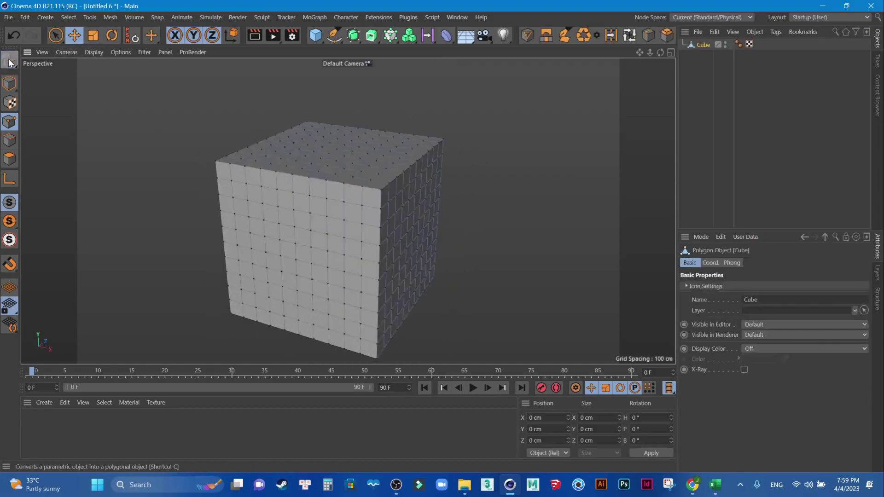
{"action": "key", "text": "ctrl+z"}
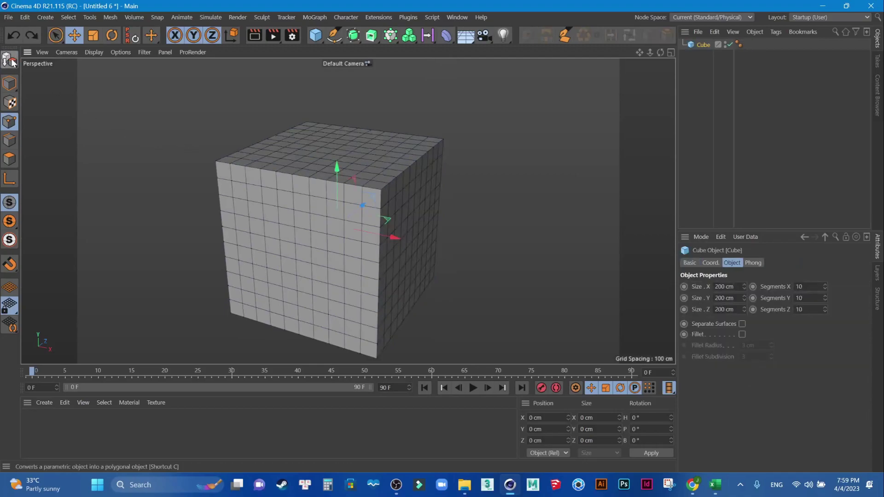
Resize the cube to about 321 × 84 × 200 cm and make it editable.
{"action": "left_click_drag", "start_coordinate": [337, 150], "coordinate": [347, 184]}
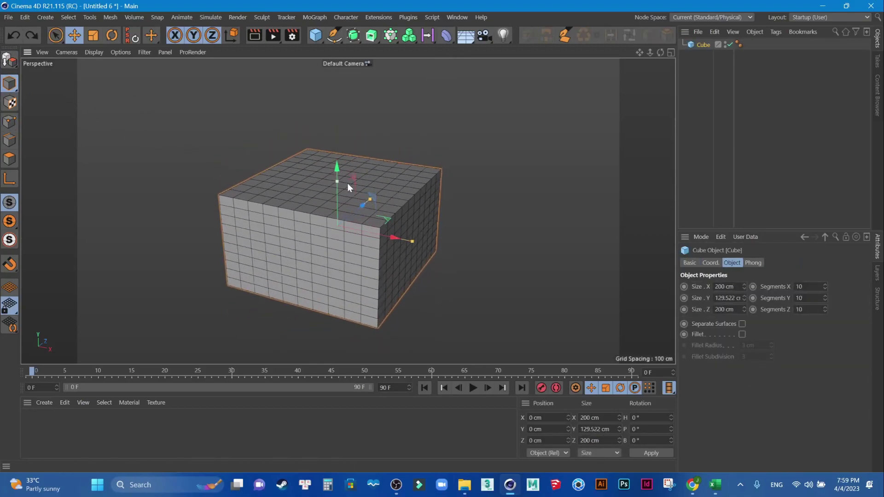
{"action": "left_click_drag", "start_coordinate": [413, 241], "coordinate": [463, 253]}
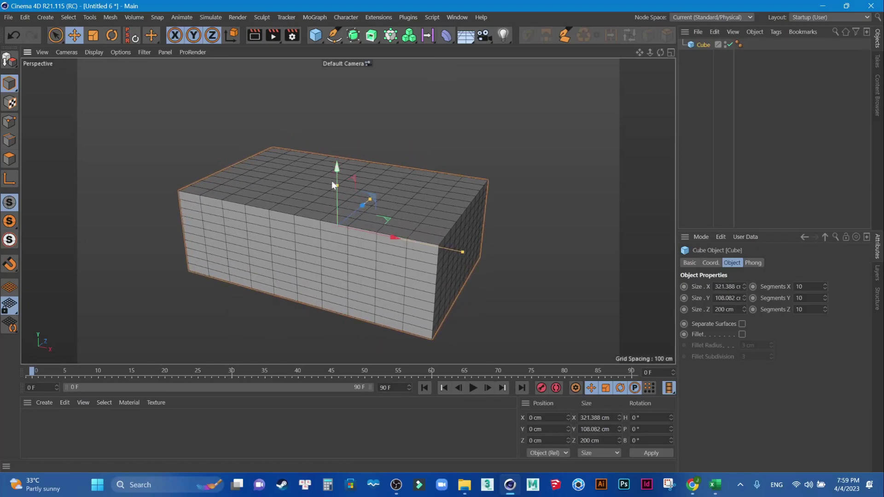
{"action": "left_click_drag", "start_coordinate": [338, 173], "coordinate": [339, 184]}
{"action": "key", "text": "c"}
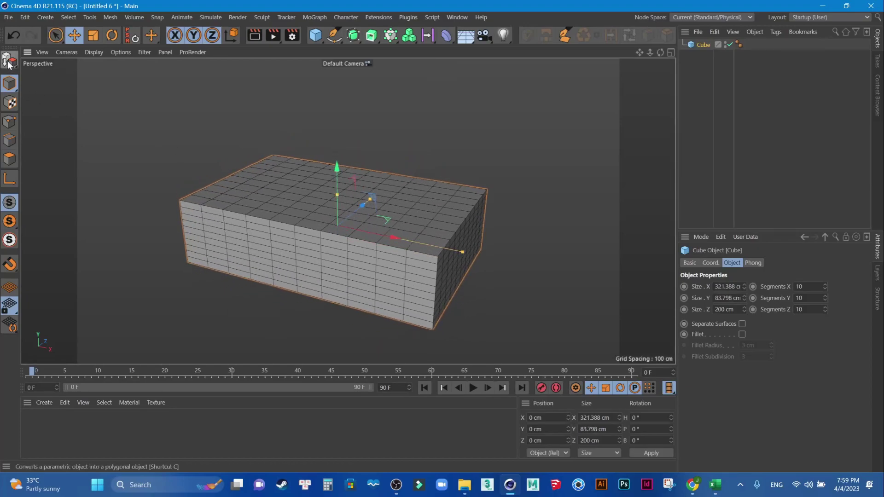
{"action": "left_click", "coordinate": [54, 40]}
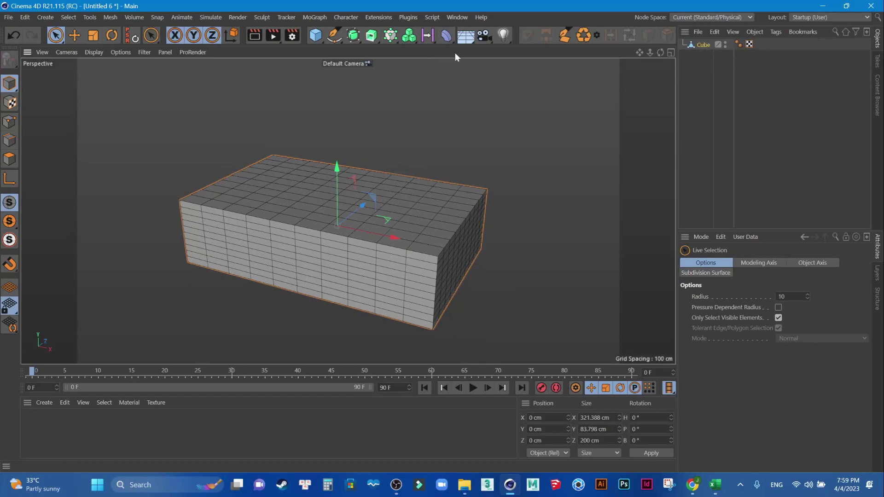
Add an FFD deformer under the slab and fit its lattice to the cube.
{"action": "left_click", "coordinate": [441, 38]}
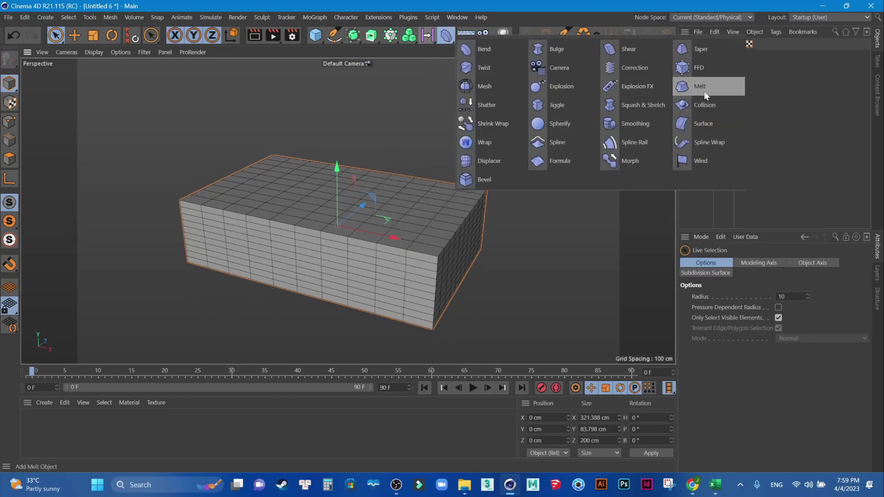
{"action": "left_click", "coordinate": [710, 85]}
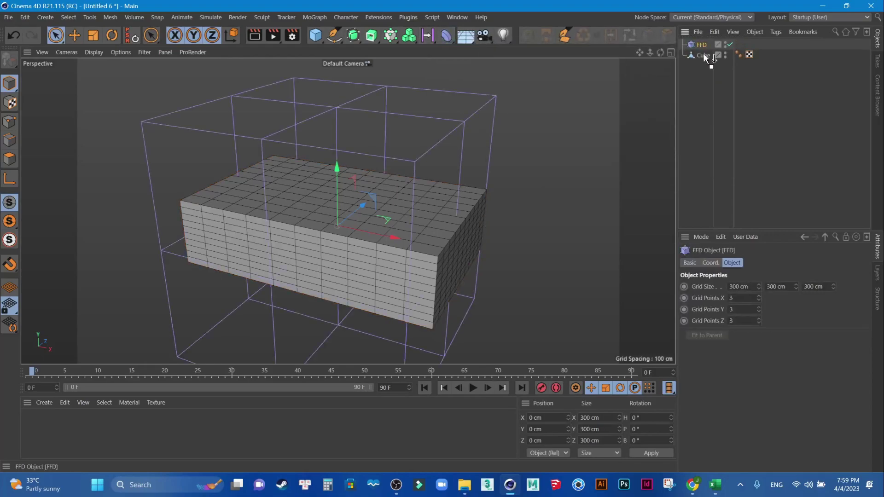
{"action": "left_click_drag", "start_coordinate": [703, 43], "coordinate": [704, 54]}
{"action": "left_click", "coordinate": [707, 336]}
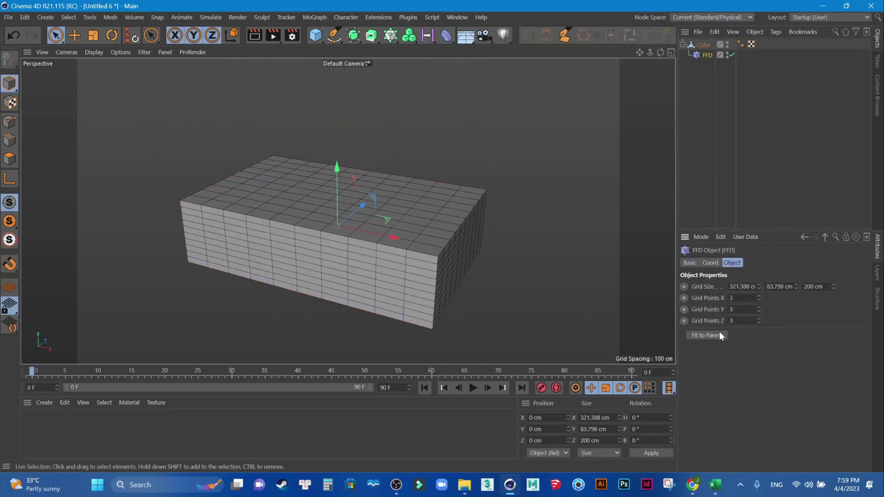
{"action": "left_click", "coordinate": [14, 137]}
Pull the front-right top FFD point to dent the slab's corner.
{"action": "left_click", "coordinate": [10, 121]}
{"action": "mouse_move", "coordinate": [267, 242]}
{"action": "left_mouse_down", "text": "alt"}
{"action": "mouse_move", "coordinate": [354, 272]}
{"action": "mouse_move", "coordinate": [292, 281]}
{"action": "mouse_move", "coordinate": [318, 192]}
{"action": "mouse_move", "coordinate": [322, 112]}
{"action": "left_mouse_up", "text": "alt"}
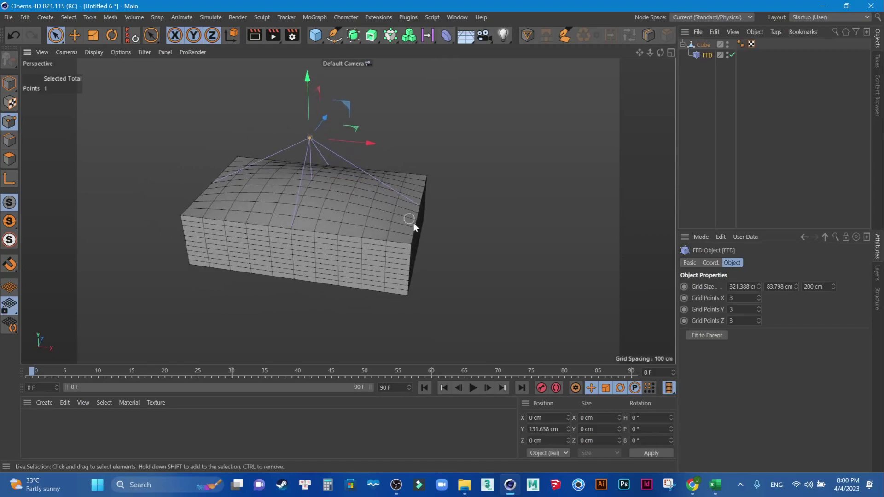
{"action": "left_click", "coordinate": [465, 249]}
{"action": "mouse_move", "coordinate": [471, 251]}
{"action": "left_mouse_down"}
{"action": "mouse_move", "coordinate": [414, 259]}
{"action": "mouse_move", "coordinate": [368, 345]}
{"action": "left_mouse_up"}
{"action": "mouse_move", "coordinate": [375, 233]}
{"action": "left_mouse_down"}
{"action": "mouse_move", "coordinate": [410, 241]}
{"action": "mouse_move", "coordinate": [487, 192]}
{"action": "mouse_move", "coordinate": [462, 194]}
{"action": "left_mouse_up"}
Drag the bottom-centre and bottom-left FFD points and push another point outward.
{"action": "left_click", "coordinate": [319, 277]}
{"action": "mouse_move", "coordinate": [319, 276]}
{"action": "left_mouse_down"}
{"action": "mouse_move", "coordinate": [312, 323]}
{"action": "mouse_move", "coordinate": [236, 221]}
{"action": "mouse_move", "coordinate": [237, 248]}
{"action": "left_mouse_up"}
{"action": "left_click", "coordinate": [203, 217]}
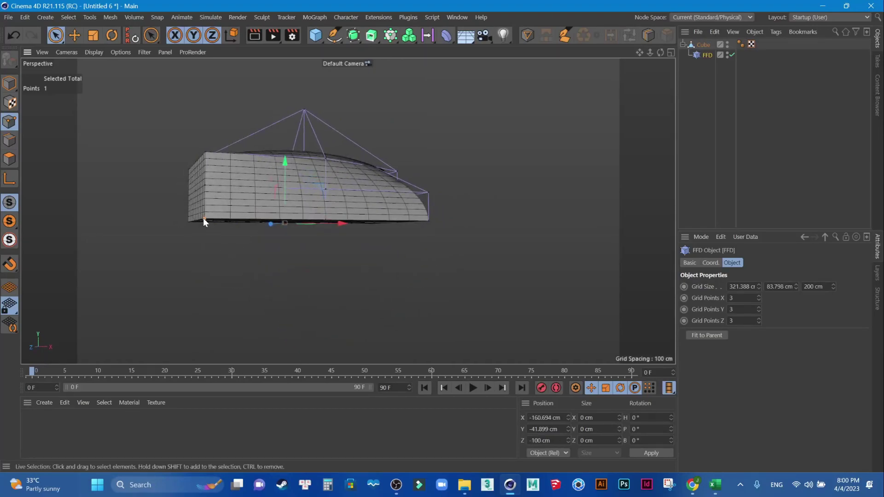
{"action": "mouse_move", "coordinate": [273, 223]}
{"action": "left_mouse_down", "text": "alt"}
{"action": "mouse_move", "coordinate": [256, 217]}
{"action": "mouse_move", "coordinate": [277, 156]}
{"action": "mouse_move", "coordinate": [247, 225]}
{"action": "mouse_move", "coordinate": [178, 197]}
{"action": "left_mouse_up", "text": "alt"}
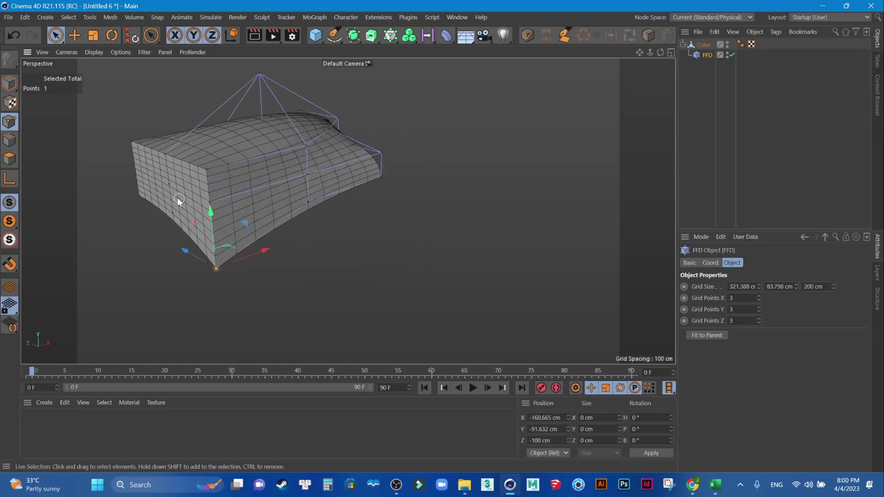
{"action": "left_click", "coordinate": [169, 184]}
{"action": "mouse_move", "coordinate": [225, 185]}
{"action": "left_mouse_down"}
{"action": "mouse_move", "coordinate": [176, 212]}
{"action": "mouse_move", "coordinate": [250, 248]}
{"action": "mouse_move", "coordinate": [277, 220]}
{"action": "mouse_move", "coordinate": [273, 163]}
{"action": "left_mouse_up"}
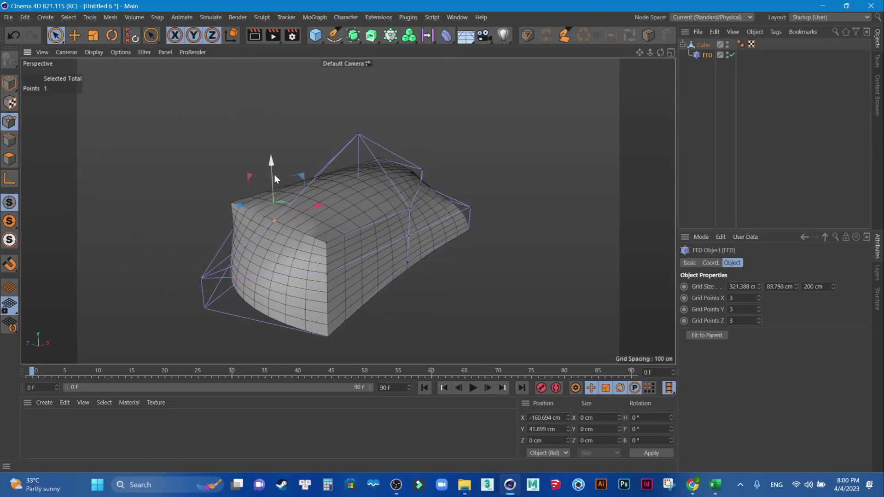
Reselect the corner FFD point and raise it.
{"action": "left_click", "coordinate": [336, 250]}
{"action": "mouse_move", "coordinate": [336, 258]}
{"action": "left_mouse_down", "text": "alt"}
{"action": "mouse_move", "coordinate": [314, 290]}
{"action": "mouse_move", "coordinate": [336, 222]}
{"action": "left_mouse_up", "text": "alt"}
{"action": "left_click", "coordinate": [340, 212]}
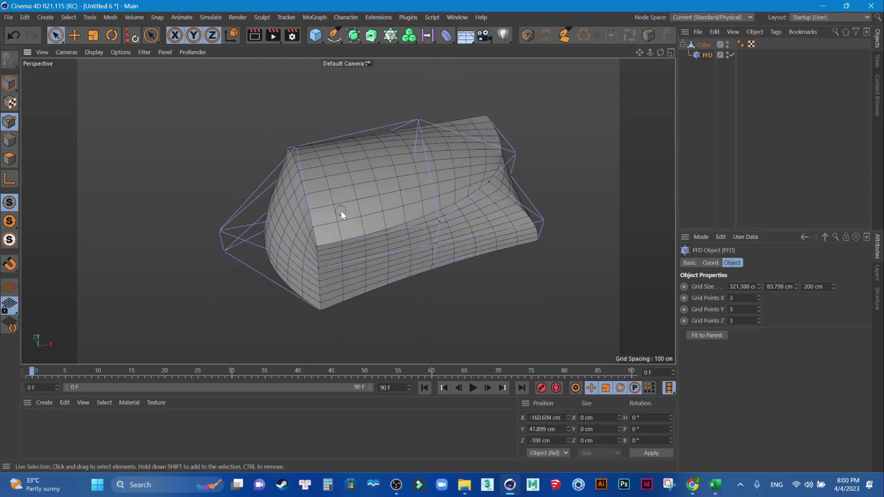
{"action": "left_click", "coordinate": [316, 247]}
{"action": "left_click_drag", "start_coordinate": [336, 226], "coordinate": [333, 222], "text": "alt"}
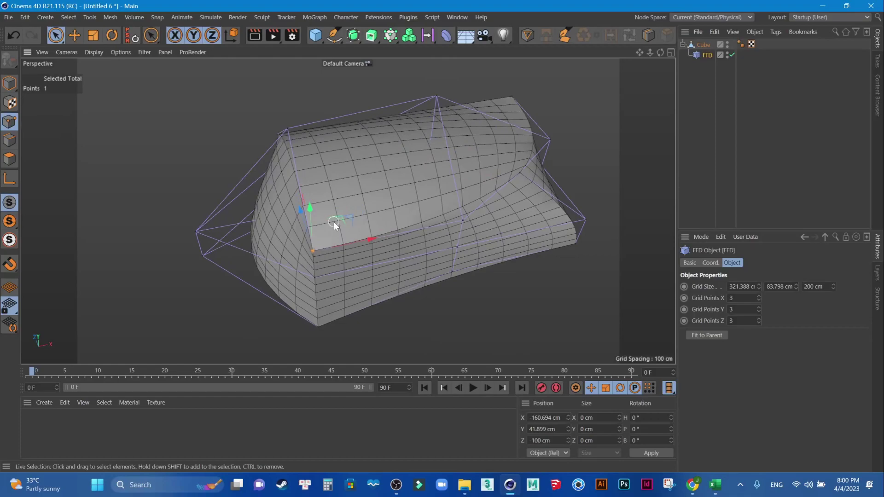
{"action": "left_click", "coordinate": [341, 211]}
{"action": "left_click", "coordinate": [313, 249]}
{"action": "mouse_move", "coordinate": [313, 250]}
{"action": "left_mouse_down", "text": "alt"}
{"action": "mouse_move", "coordinate": [341, 221]}
{"action": "mouse_move", "coordinate": [347, 193]}
{"action": "mouse_move", "coordinate": [332, 218]}
{"action": "mouse_move", "coordinate": [444, 236]}
{"action": "mouse_move", "coordinate": [261, 248]}
{"action": "left_mouse_up", "text": "alt"}
Pull further FFD points forward, up, back and down to round the body shape.
{"action": "left_click", "coordinate": [255, 250]}
{"action": "left_click_drag", "start_coordinate": [206, 262], "coordinate": [142, 286]}
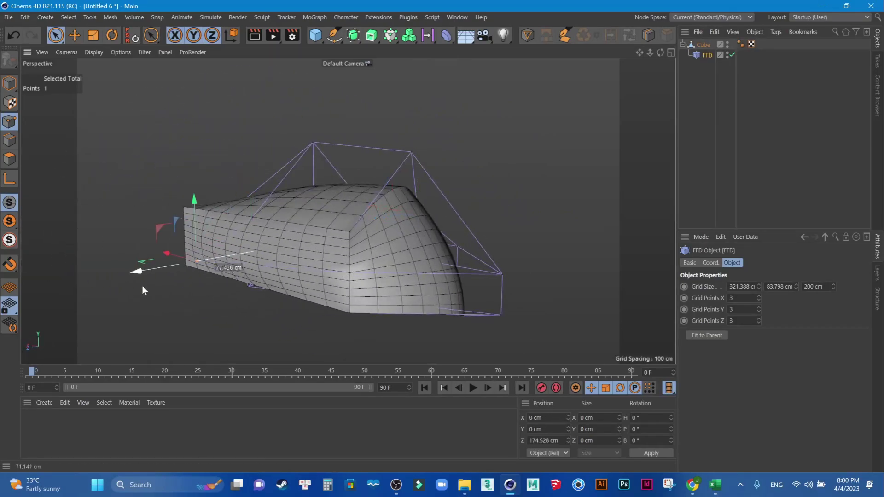
{"action": "mouse_move", "coordinate": [191, 254]}
{"action": "left_mouse_down", "text": "alt"}
{"action": "mouse_move", "coordinate": [316, 239]}
{"action": "mouse_move", "coordinate": [303, 213]}
{"action": "left_mouse_up", "text": "alt"}
{"action": "left_click", "coordinate": [284, 195]}
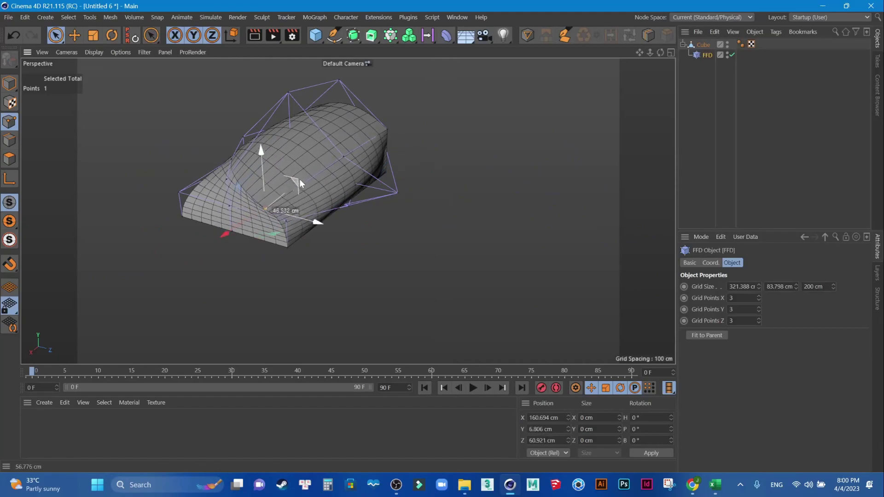
{"action": "mouse_move", "coordinate": [301, 175]}
{"action": "left_mouse_down"}
{"action": "mouse_move", "coordinate": [313, 159]}
{"action": "mouse_move", "coordinate": [334, 247]}
{"action": "mouse_move", "coordinate": [421, 263]}
{"action": "left_mouse_up"}
{"action": "mouse_move", "coordinate": [367, 232]}
{"action": "left_mouse_down"}
{"action": "mouse_move", "coordinate": [330, 254]}
{"action": "mouse_move", "coordinate": [299, 239]}
{"action": "left_mouse_up"}
{"action": "mouse_move", "coordinate": [268, 159]}
{"action": "left_mouse_down"}
{"action": "mouse_move", "coordinate": [270, 189]}
{"action": "mouse_move", "coordinate": [230, 190]}
{"action": "mouse_move", "coordinate": [59, 110]}
{"action": "left_mouse_up"}
{"action": "left_click", "coordinate": [9, 83]}
Place the Cube inside a new Subdivision Surface to smooth it.
{"action": "left_click", "coordinate": [85, 114]}
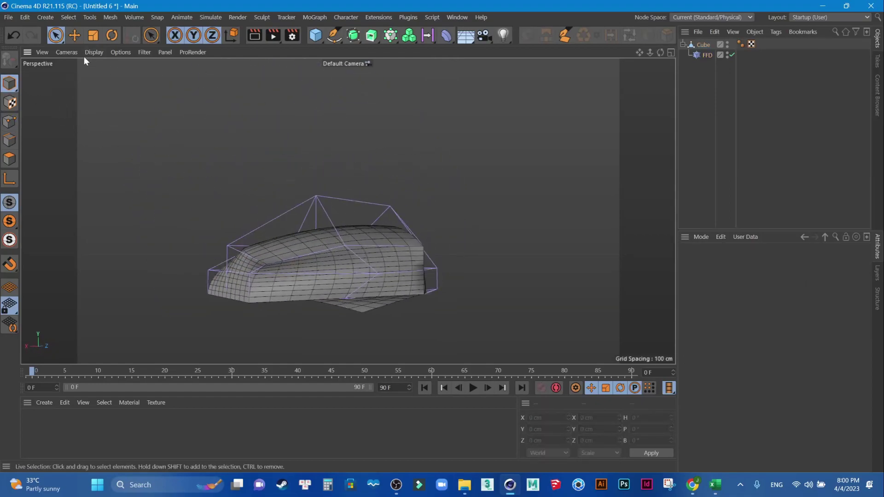
{"action": "left_click", "coordinate": [55, 35]}
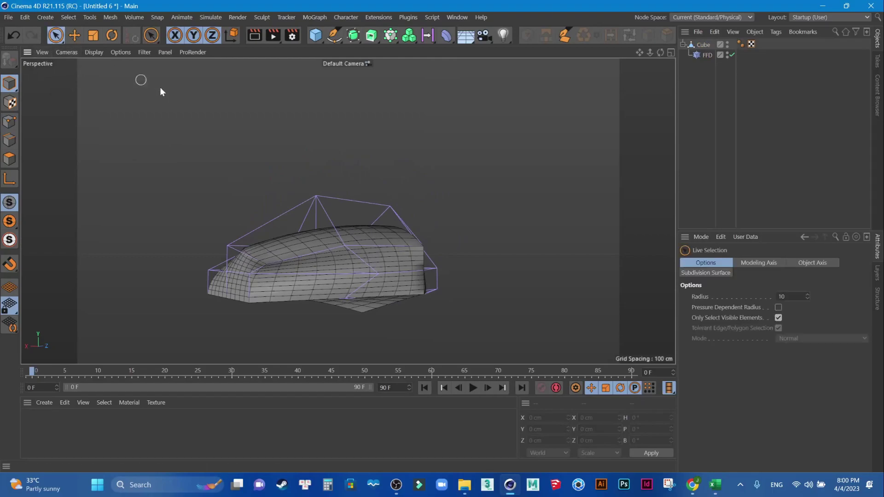
{"action": "left_click", "coordinate": [703, 45]}
{"action": "left_click", "coordinate": [352, 36]}
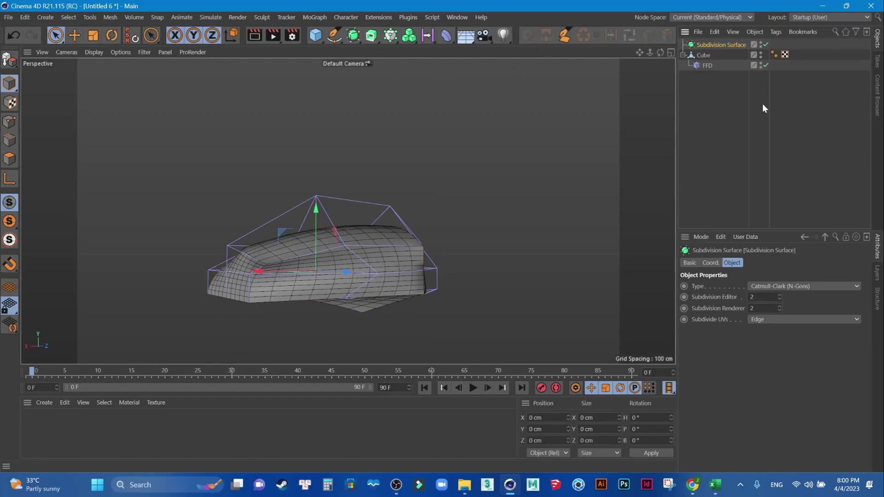
{"action": "left_click_drag", "start_coordinate": [705, 56], "coordinate": [706, 48]}
{"action": "mouse_move", "coordinate": [478, 174]}
{"action": "left_mouse_down", "text": "alt"}
{"action": "mouse_move", "coordinate": [340, 263]}
{"action": "mouse_move", "coordinate": [466, 226]}
{"action": "mouse_move", "coordinate": [396, 214]}
{"action": "mouse_move", "coordinate": [383, 224]}
{"action": "mouse_move", "coordinate": [311, 128]}
{"action": "mouse_move", "coordinate": [490, 199]}
{"action": "mouse_move", "coordinate": [289, 245]}
{"action": "mouse_move", "coordinate": [522, 143]}
{"action": "mouse_move", "coordinate": [429, 153]}
{"action": "left_mouse_up", "text": "alt"}
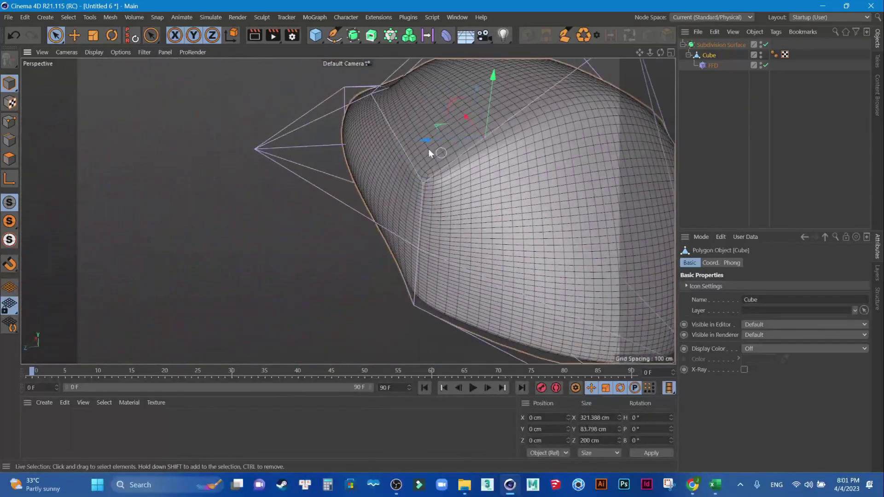
Hide the FFD cage, switch to Gouraud shading without wireframe, then remove the FFD deformer.
{"action": "double_click", "coordinate": [760, 63]}
{"action": "mouse_move", "coordinate": [451, 194]}
{"action": "left_mouse_down", "text": "alt"}
{"action": "mouse_move", "coordinate": [294, 220]}
{"action": "mouse_move", "coordinate": [350, 218]}
{"action": "left_mouse_up", "text": "alt"}
{"action": "left_click", "coordinate": [508, 222], "text": "shift"}
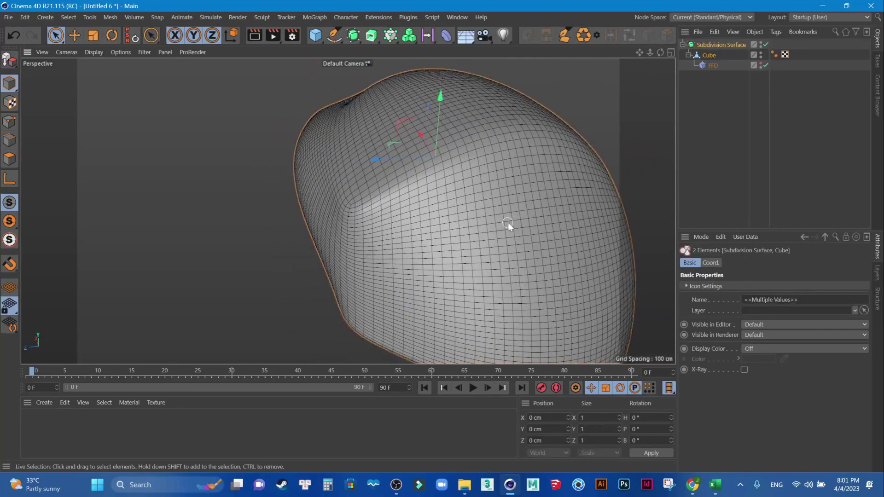
{"action": "key", "text": "n"}
{"action": "key", "text": "a"}
{"action": "scroll", "coordinate": [489, 222], "scroll_direction": "down", "scroll_amount": 2}
{"action": "mouse_move", "coordinate": [489, 222]}
{"action": "left_mouse_down", "text": "alt"}
{"action": "mouse_move", "coordinate": [480, 266]}
{"action": "mouse_move", "coordinate": [537, 152]}
{"action": "mouse_move", "coordinate": [441, 169]}
{"action": "mouse_move", "coordinate": [466, 315]}
{"action": "mouse_move", "coordinate": [551, 258]}
{"action": "mouse_move", "coordinate": [367, 339]}
{"action": "mouse_move", "coordinate": [385, 244]}
{"action": "mouse_move", "coordinate": [465, 306]}
{"action": "mouse_move", "coordinate": [278, 241]}
{"action": "mouse_move", "coordinate": [465, 237]}
{"action": "mouse_move", "coordinate": [400, 252]}
{"action": "mouse_move", "coordinate": [463, 218]}
{"action": "mouse_move", "coordinate": [440, 261]}
{"action": "mouse_move", "coordinate": [402, 238]}
{"action": "mouse_move", "coordinate": [441, 197]}
{"action": "left_mouse_up", "text": "alt"}
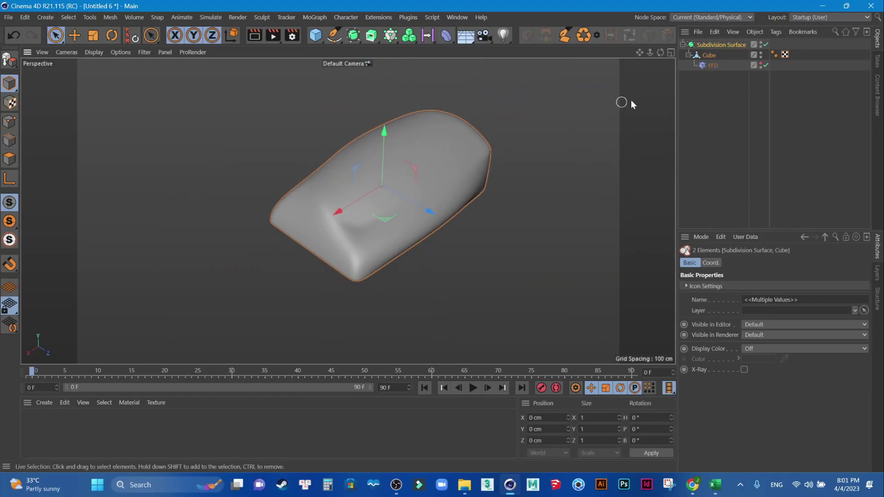
{"action": "left_click", "coordinate": [711, 65]}
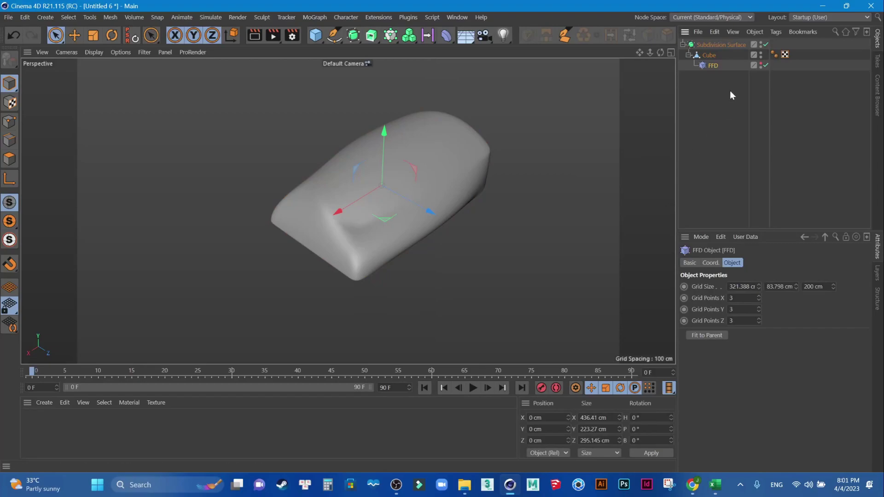
{"action": "key", "text": "ctrl+z"}
Delete the FFD and Subdivision Surface and show the cube's segment wireframe.
{"action": "key", "text": "Delete"}
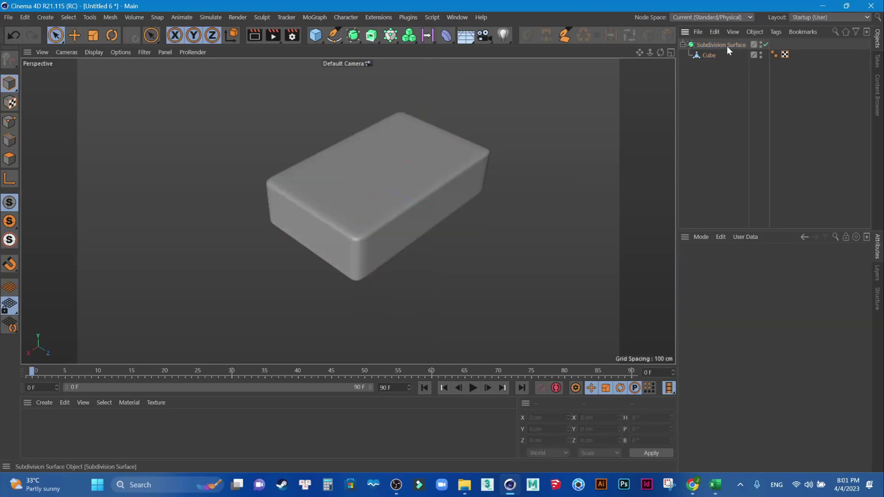
{"action": "left_click", "coordinate": [708, 54]}
{"action": "left_click", "coordinate": [706, 42]}
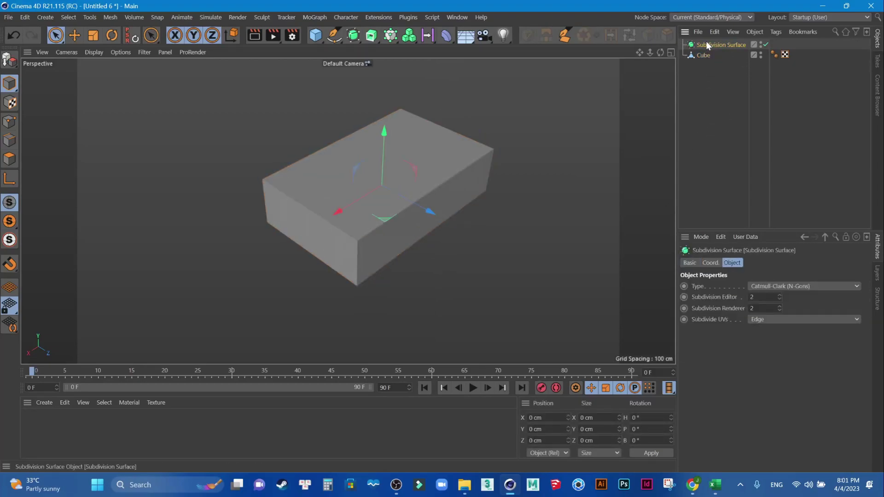
{"action": "key", "text": "Delete"}
{"action": "key", "text": "n"}
{"action": "key", "text": "b"}
{"action": "scroll", "coordinate": [435, 142], "scroll_direction": "up", "scroll_amount": 3}
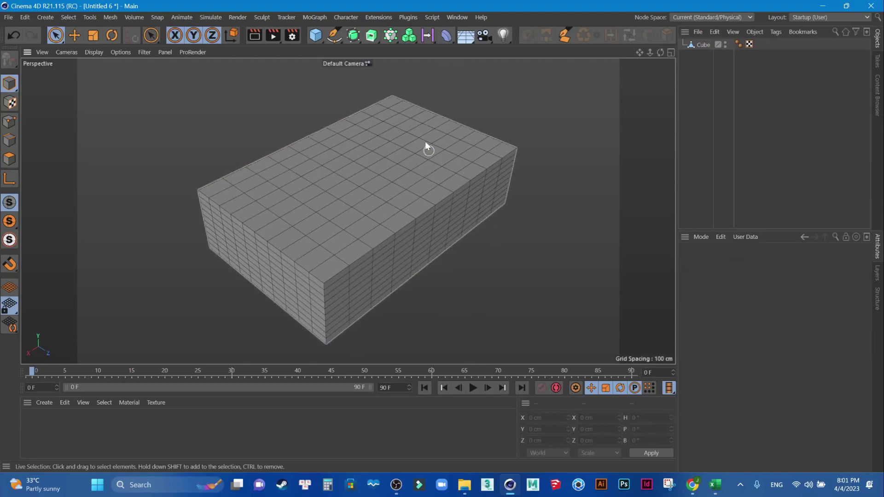
Add a Mesh deformer under the Cube, then delete it again.
{"action": "left_click", "coordinate": [448, 37]}
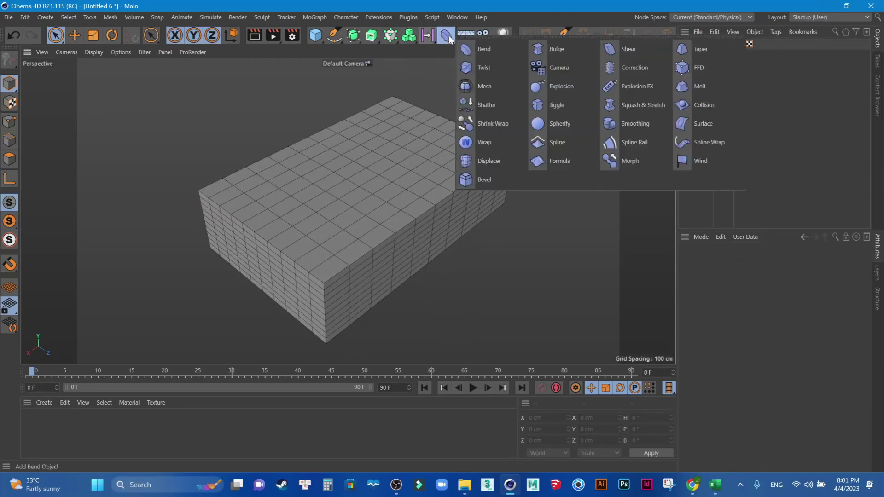
{"action": "left_click", "coordinate": [507, 87]}
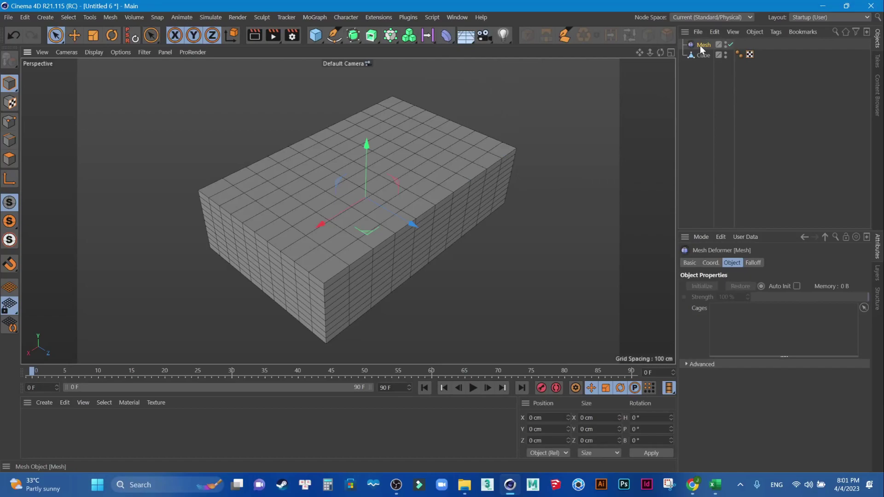
{"action": "left_click_drag", "start_coordinate": [704, 45], "coordinate": [704, 56]}
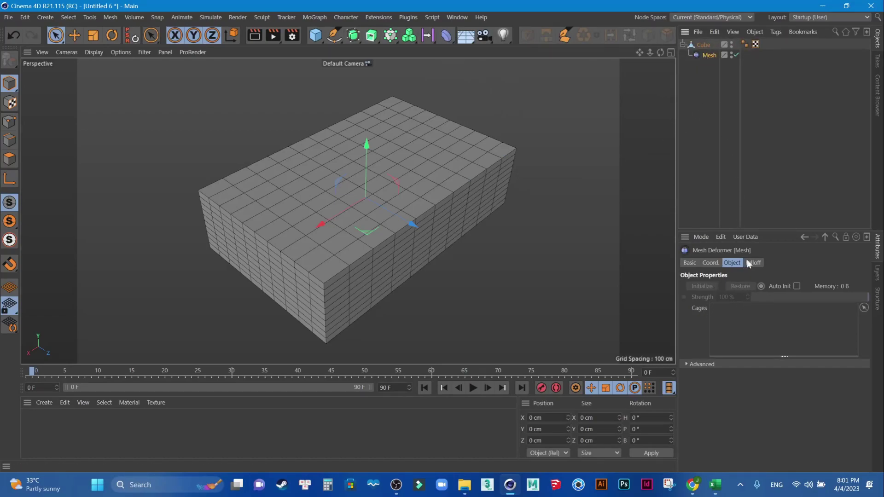
{"action": "mouse_move", "coordinate": [461, 217]}
{"action": "left_mouse_down", "text": "alt"}
{"action": "mouse_move", "coordinate": [319, 218]}
{"action": "mouse_move", "coordinate": [474, 220]}
{"action": "left_mouse_up", "text": "alt"}
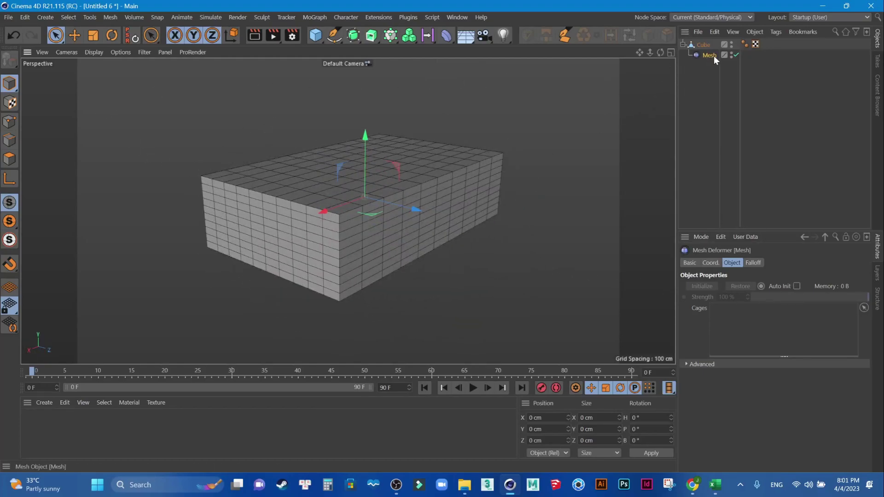
{"action": "key", "text": "Delete"}
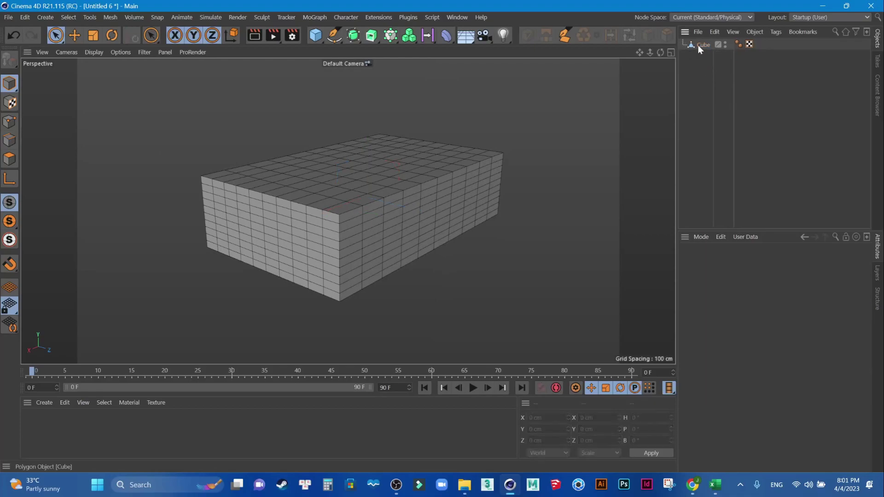
Add an Explosion deformer and nest it under the Cube.
{"action": "left_click", "coordinate": [701, 45]}
{"action": "left_click", "coordinate": [445, 35]}
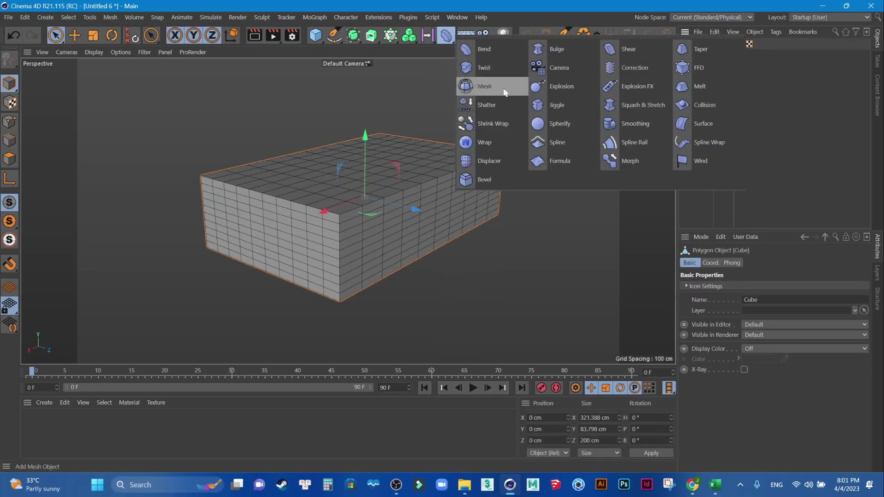
{"action": "left_click", "coordinate": [563, 84]}
{"action": "left_click_drag", "start_coordinate": [711, 45], "coordinate": [707, 55]}
Raise Explosion Strength to preview the shatter, then drag it back to 0%.
{"action": "mouse_move", "coordinate": [759, 286]}
{"action": "left_mouse_down"}
{"action": "mouse_move", "coordinate": [759, 272]}
{"action": "mouse_move", "coordinate": [757, 284]}
{"action": "left_mouse_up"}
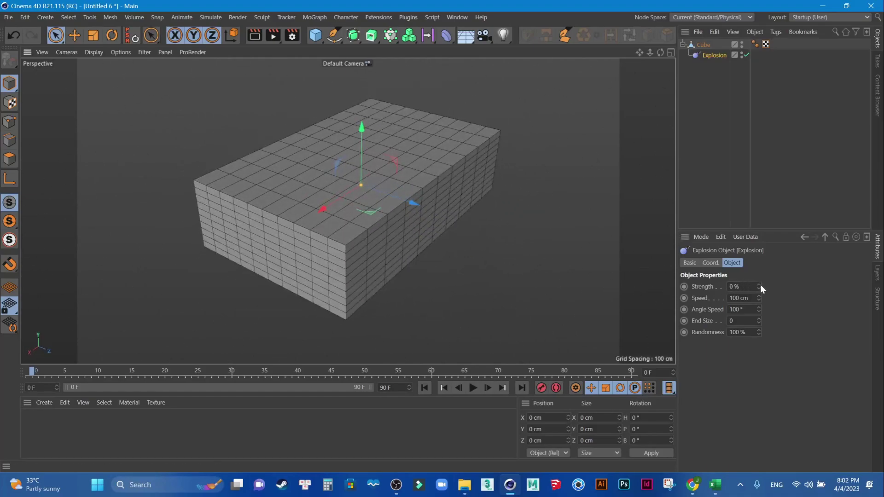
{"action": "left_click_drag", "start_coordinate": [759, 286], "coordinate": [759, 284]}
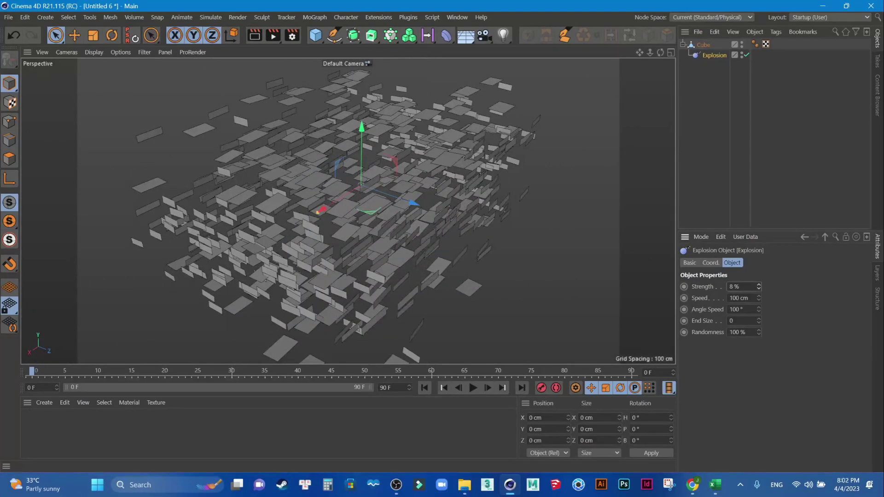
{"action": "scroll", "coordinate": [357, 198], "scroll_direction": "up", "scroll_amount": 5}
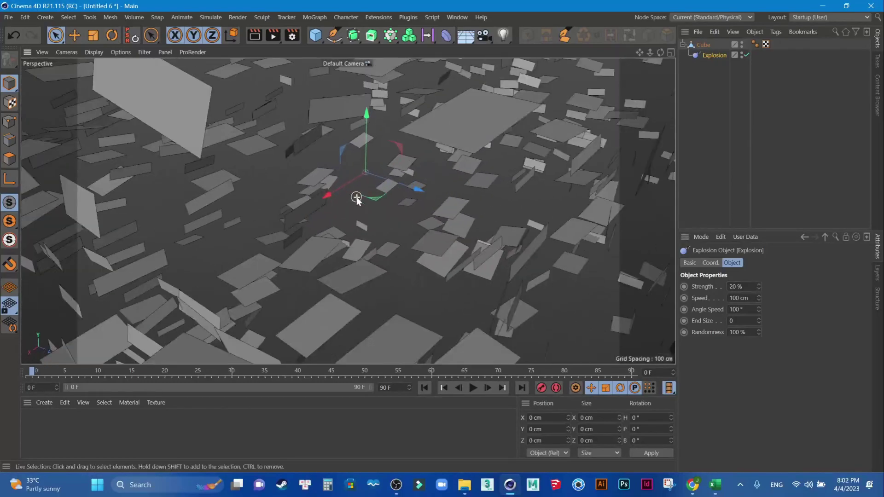
{"action": "scroll", "coordinate": [357, 198], "scroll_direction": "down", "scroll_amount": 5}
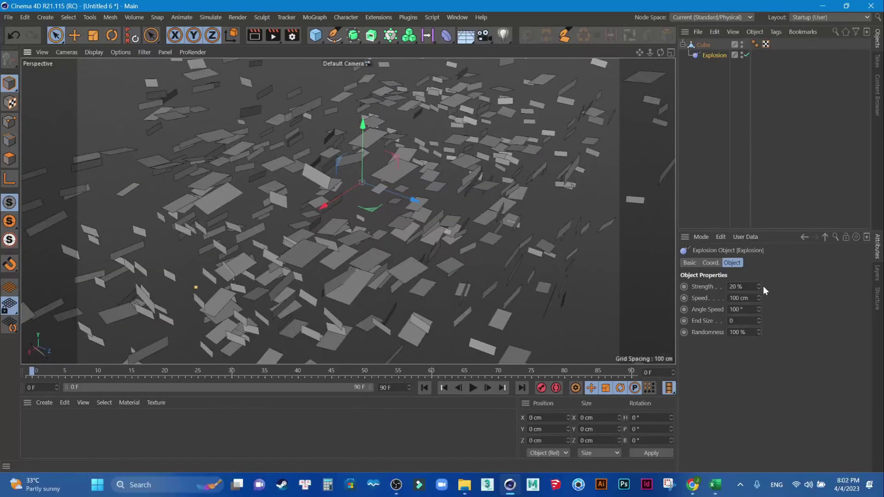
{"action": "left_click_drag", "start_coordinate": [759, 286], "coordinate": [354, 248]}
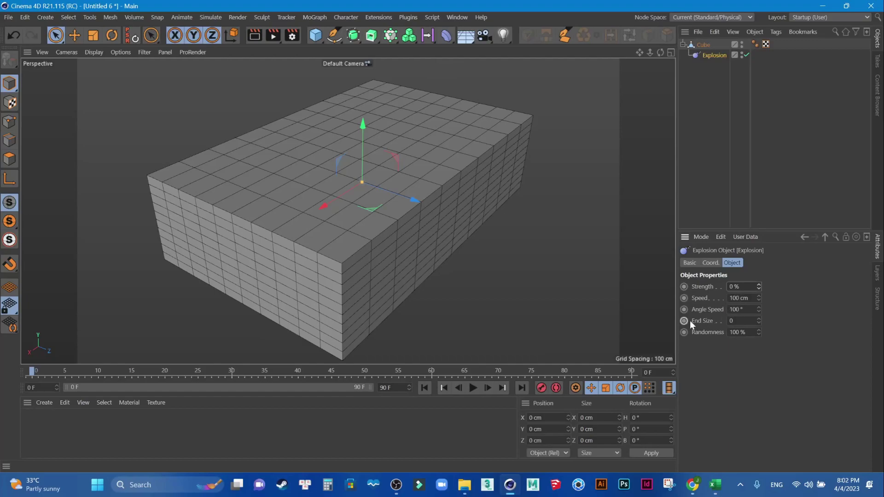
Push Strength near 90% to scatter fragments, return it to 0%, and keyframe it.
{"action": "scroll", "coordinate": [386, 269], "scroll_direction": "down", "scroll_amount": 3}
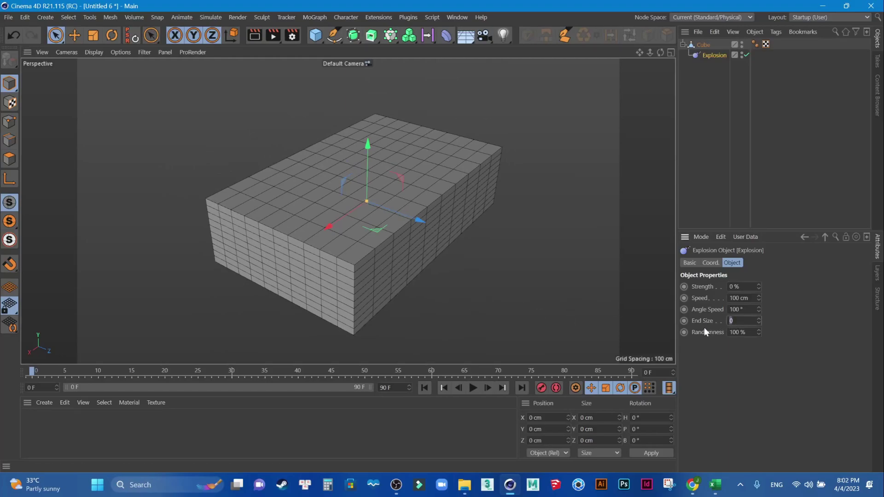
{"action": "type", "text": "5"}
{"action": "mouse_move", "coordinate": [759, 284]}
{"action": "left_mouse_down"}
{"action": "mouse_move", "coordinate": [760, 258]}
{"action": "mouse_move", "coordinate": [751, 290]}
{"action": "left_mouse_up"}
{"action": "left_click_drag", "start_coordinate": [758, 285], "coordinate": [759, 244]}
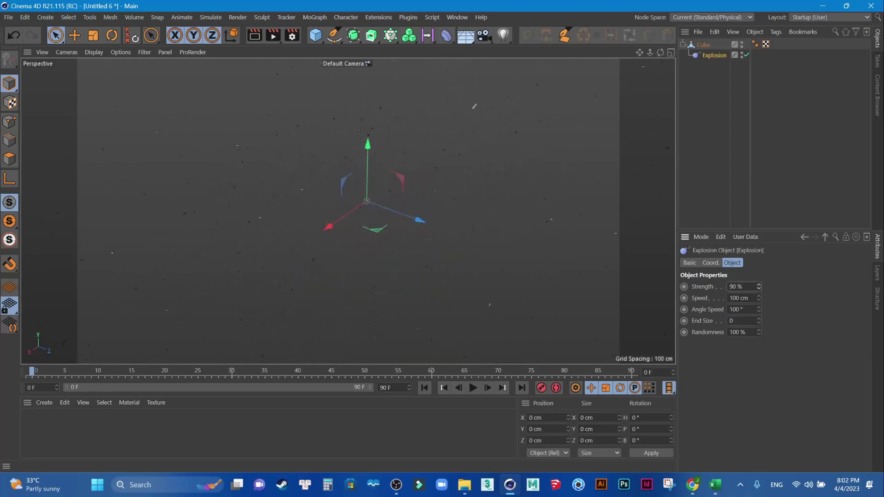
{"action": "left_click_drag", "start_coordinate": [759, 286], "coordinate": [759, 313]}
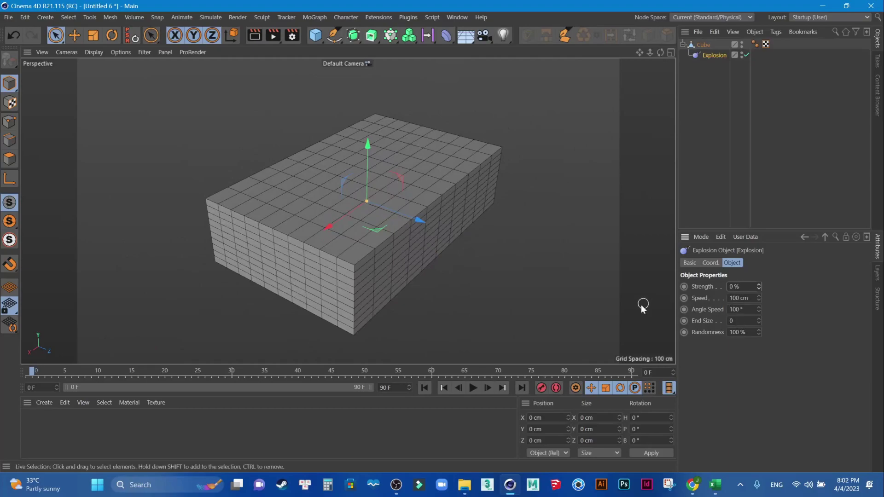
{"action": "left_click", "coordinate": [685, 286]}
Set Strength to 100% around frame 78, then key End Size at frame 0.
{"action": "left_click_drag", "start_coordinate": [32, 372], "coordinate": [215, 379]}
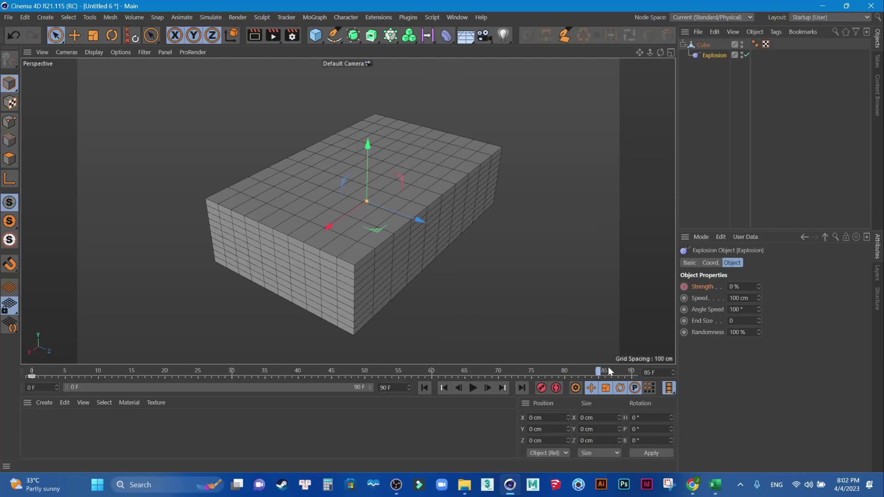
{"action": "left_click_drag", "start_coordinate": [647, 373], "coordinate": [531, 375]}
{"action": "type", "text": "00"}
{"action": "key", "text": "Return"}
{"action": "type", "text": "5"}
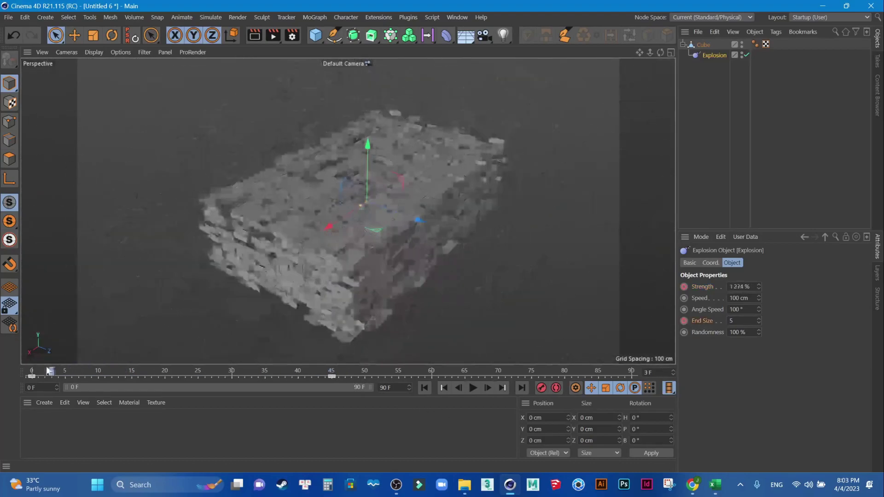
{"action": "left_click_drag", "start_coordinate": [332, 373], "coordinate": [6, 374]}
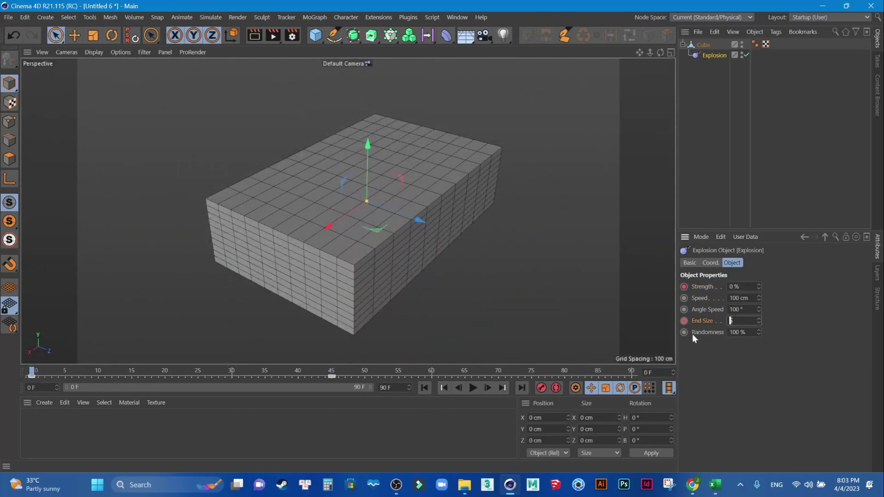
{"action": "type", "text": "0"}
{"action": "left_click", "coordinate": [684, 321]}
Keyframe Strength at frame 46, and key Strength 0% and End Size at frame 90.
{"action": "left_click_drag", "start_coordinate": [33, 369], "coordinate": [331, 381]}
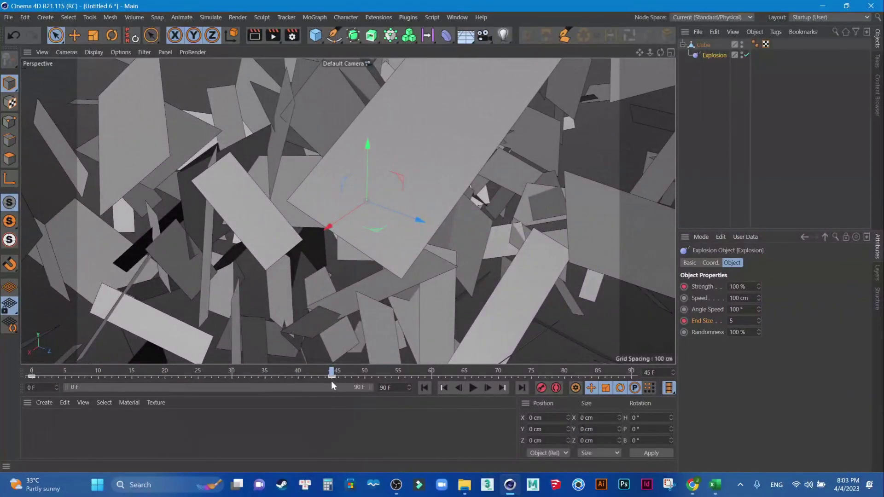
{"action": "left_click", "coordinate": [488, 389]}
{"action": "left_click", "coordinate": [685, 286]}
{"action": "left_click_drag", "start_coordinate": [339, 374], "coordinate": [632, 373]}
{"action": "left_click", "coordinate": [751, 286]}
{"action": "type", "text": "0"}
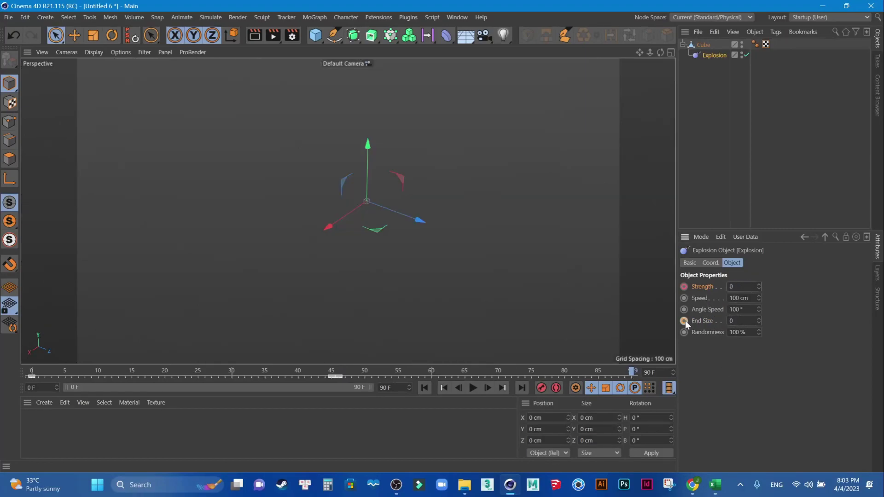
{"action": "left_click", "coordinate": [684, 320]}
Play the explosion animation, rewind to frame 0, and delete the Explosion deformer.
{"action": "left_click", "coordinate": [425, 387]}
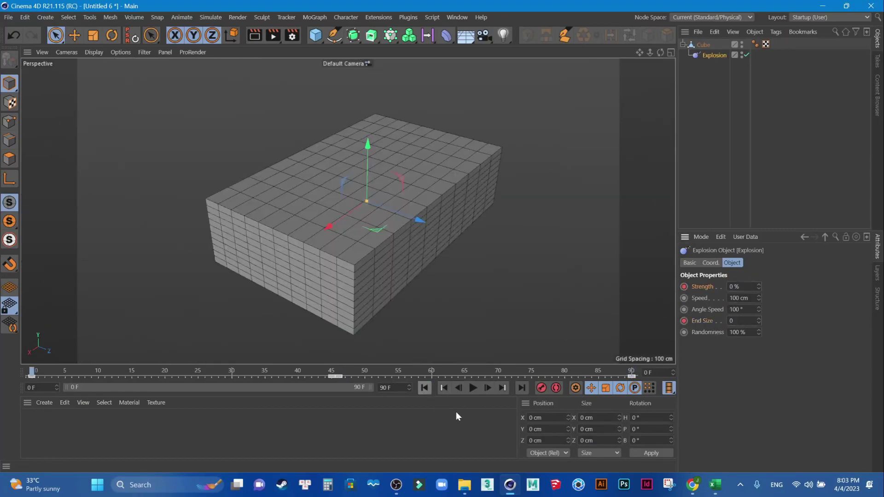
{"action": "left_click", "coordinate": [477, 390]}
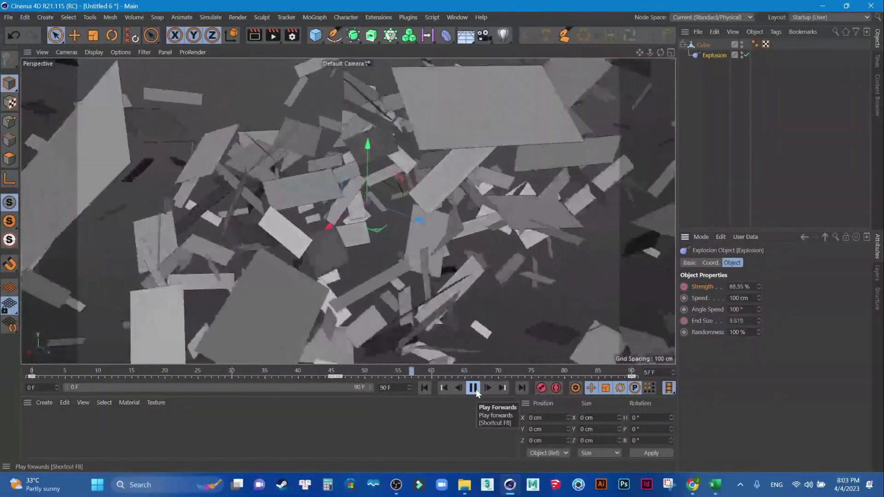
{"action": "left_click", "coordinate": [476, 393]}
{"action": "left_click", "coordinate": [424, 391]}
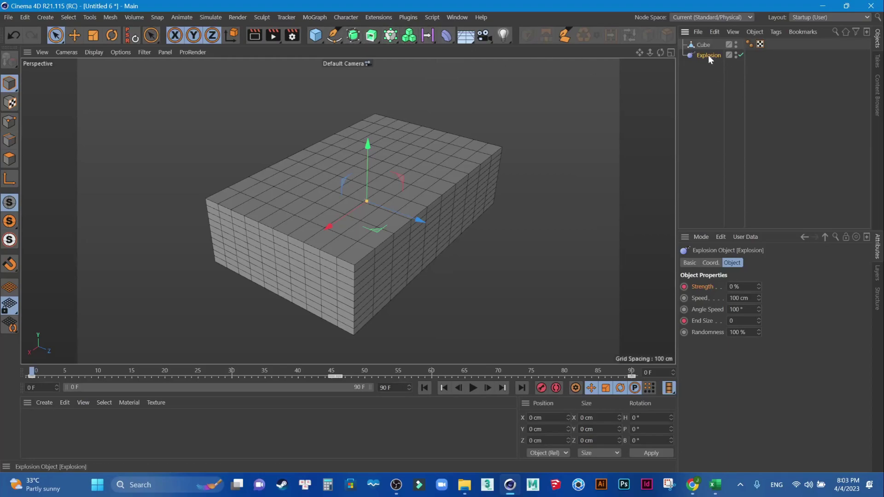
{"action": "key", "text": "Delete"}
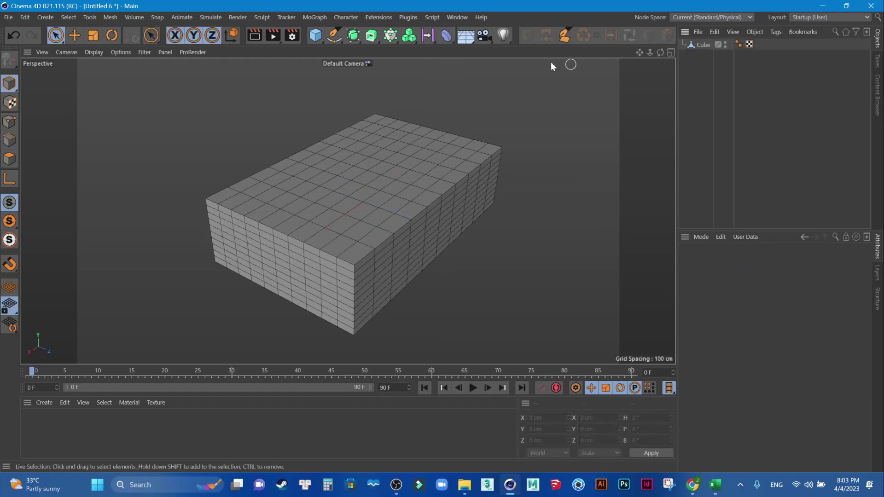
Nest an Explosion FX deformer under the Cube and set Cluster Thickness to about 41 cm.
{"action": "left_click", "coordinate": [451, 38]}
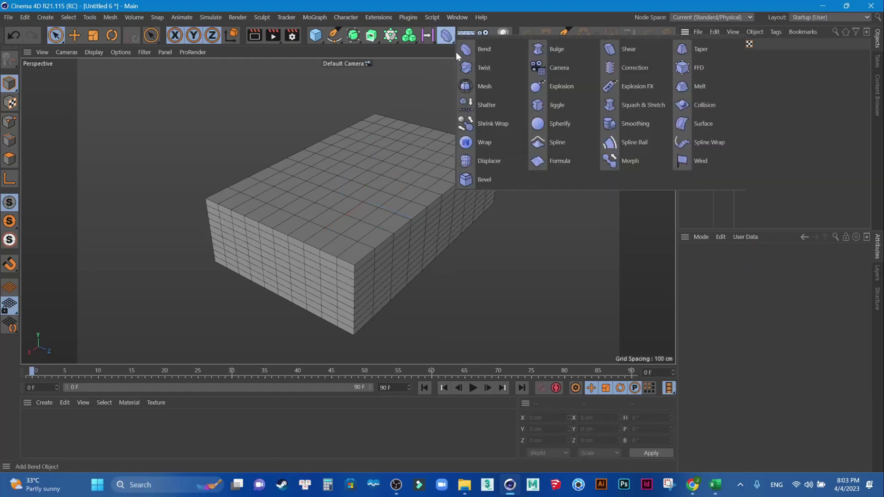
{"action": "left_click", "coordinate": [637, 88]}
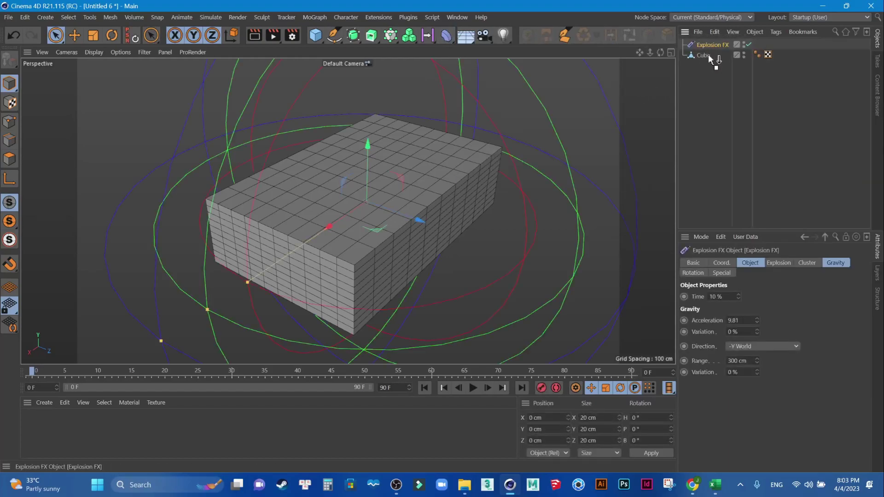
{"action": "left_click_drag", "start_coordinate": [708, 54], "coordinate": [708, 55]}
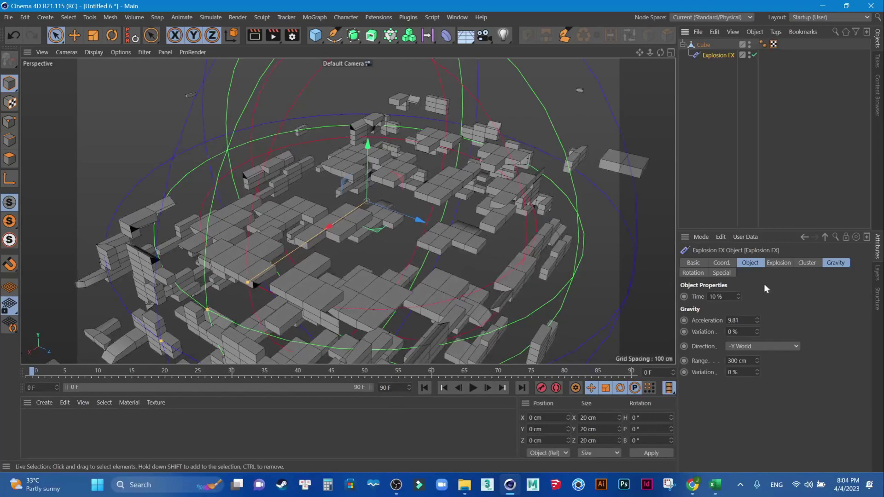
{"action": "left_click", "coordinate": [812, 263]}
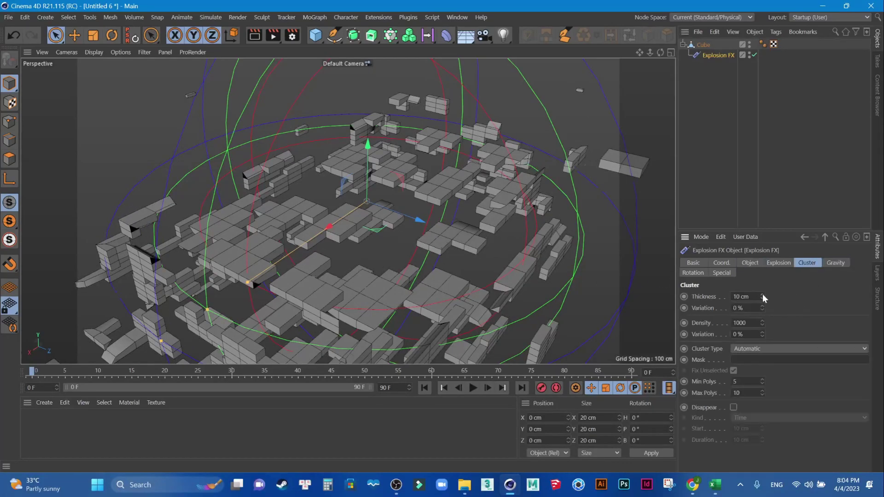
{"action": "left_click_drag", "start_coordinate": [762, 296], "coordinate": [762, 327]}
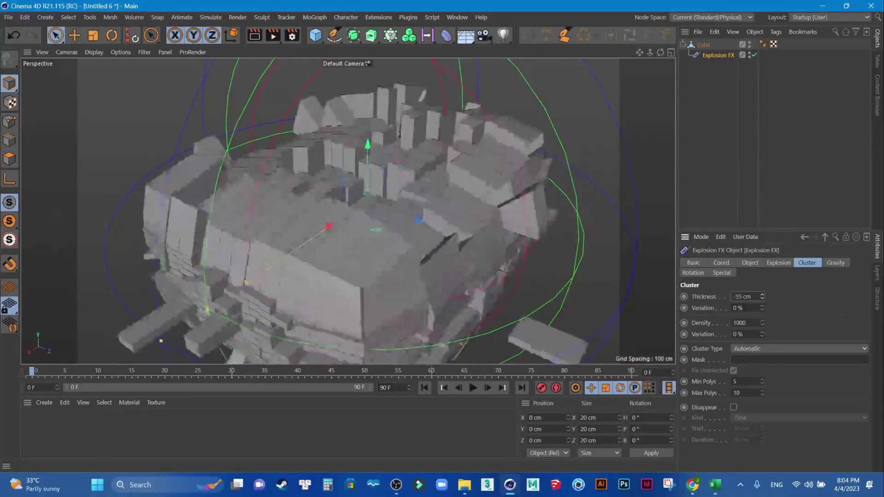
{"action": "left_click_drag", "start_coordinate": [762, 296], "coordinate": [707, 303]}
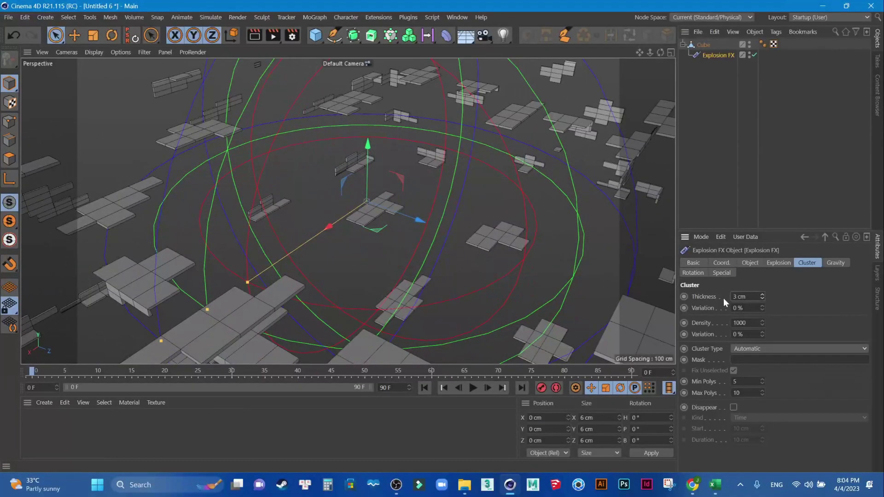
{"action": "mouse_move", "coordinate": [762, 297]}
{"action": "left_mouse_down"}
{"action": "mouse_move", "coordinate": [762, 276]}
{"action": "mouse_move", "coordinate": [762, 285]}
{"action": "left_mouse_up"}
Set the Explosion FX Gravity Direction to None.
{"action": "left_click", "coordinate": [778, 263]}
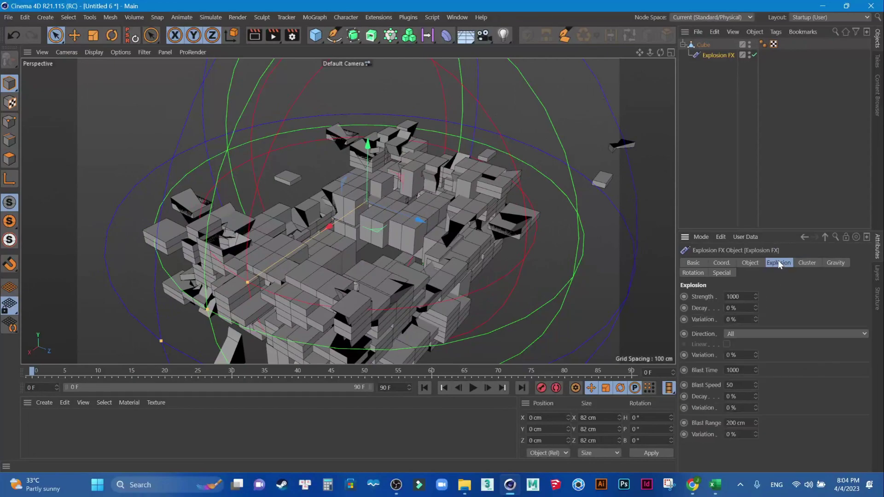
{"action": "left_click", "coordinate": [808, 262]}
{"action": "left_click", "coordinate": [836, 262]}
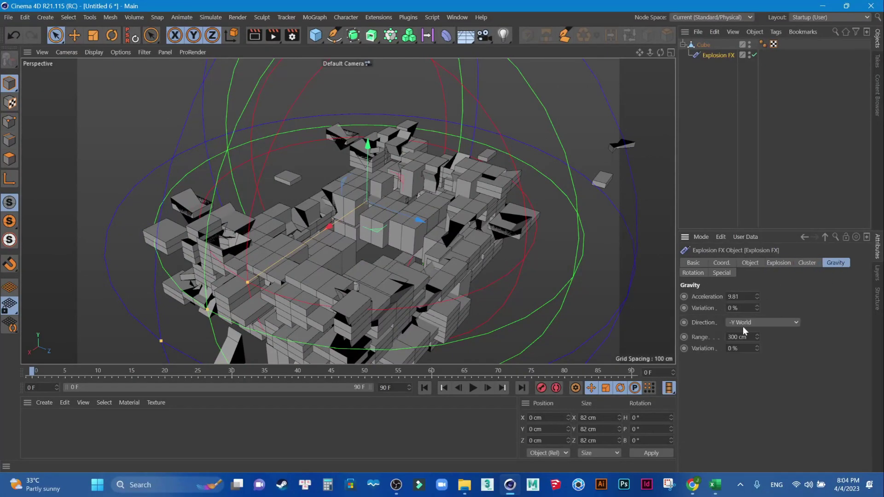
{"action": "left_click_drag", "start_coordinate": [553, 276], "coordinate": [598, 299], "text": "alt"}
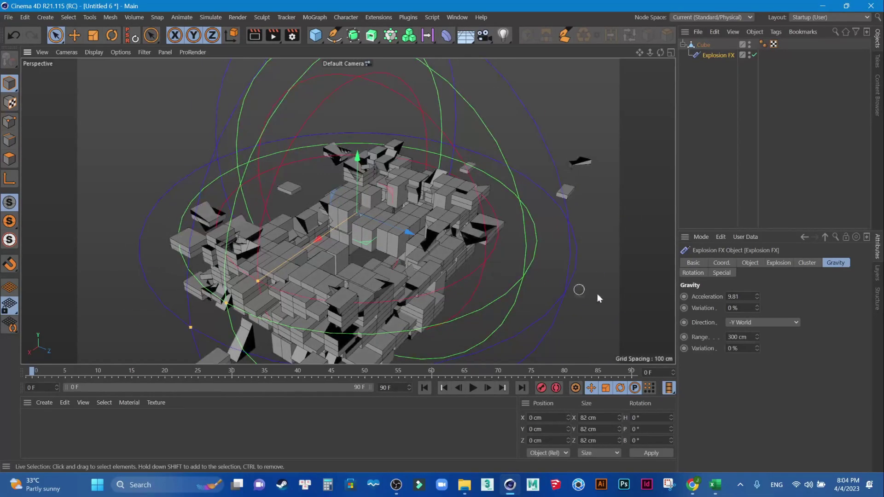
{"action": "left_click", "coordinate": [769, 322]}
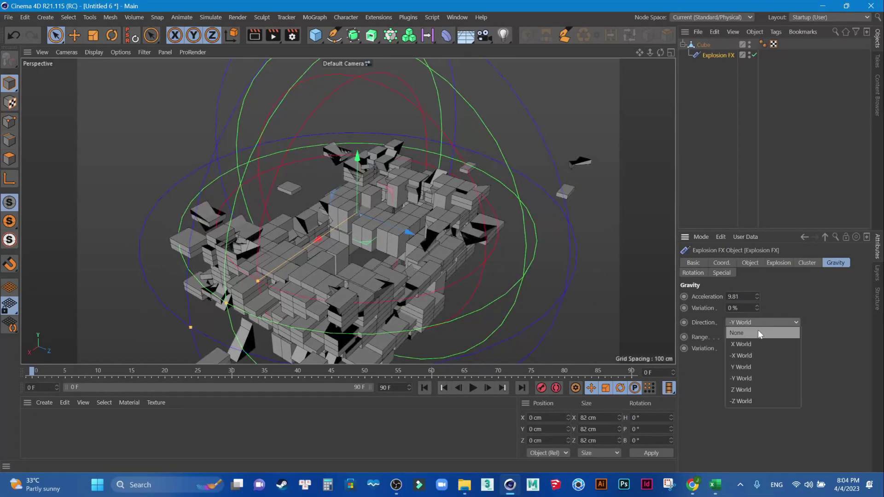
{"action": "left_click", "coordinate": [759, 333]}
Scrub the explosion Time value back and forth to preview the shatter.
{"action": "left_click", "coordinate": [781, 263]}
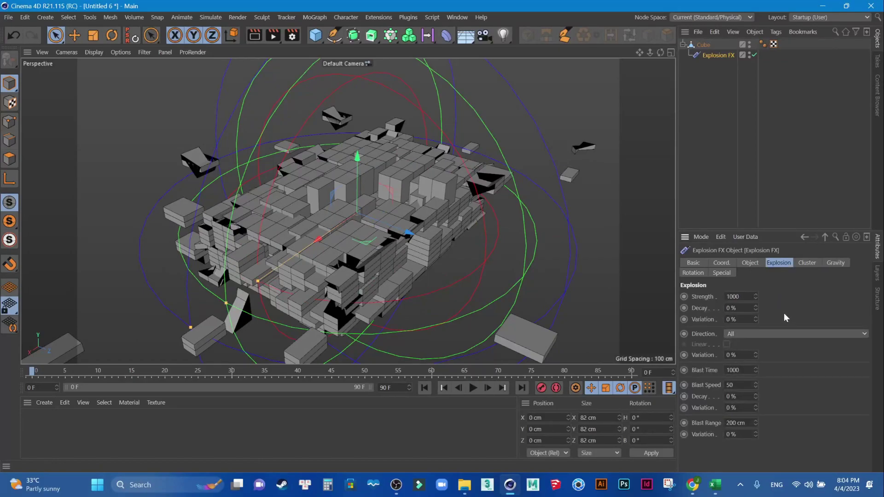
{"action": "left_click", "coordinate": [751, 263]}
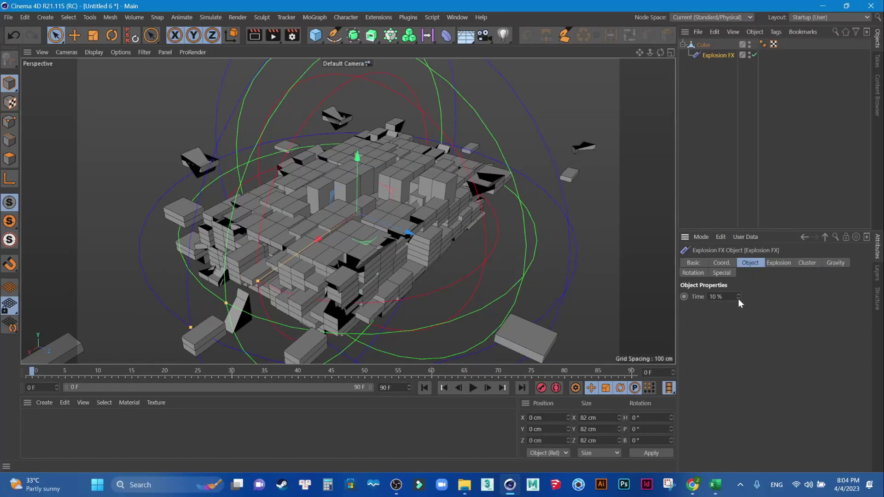
{"action": "left_click_drag", "start_coordinate": [739, 298], "coordinate": [739, 323]}
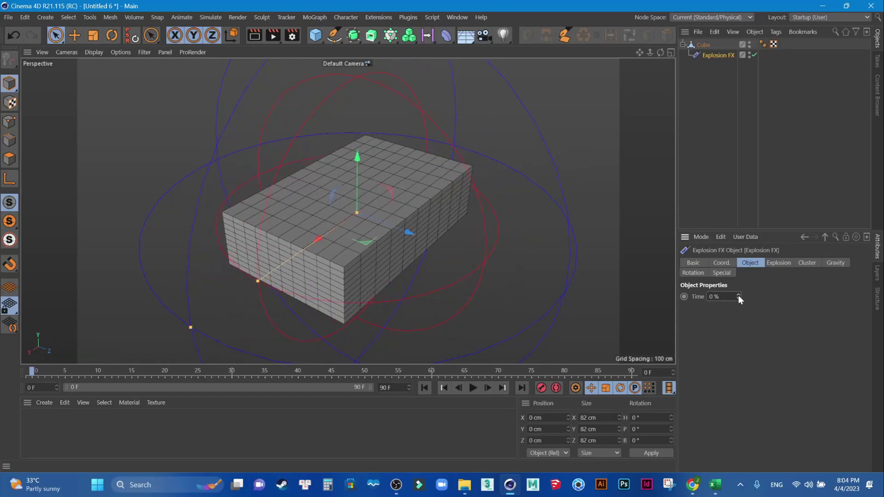
{"action": "left_click_drag", "start_coordinate": [739, 295], "coordinate": [739, 248]}
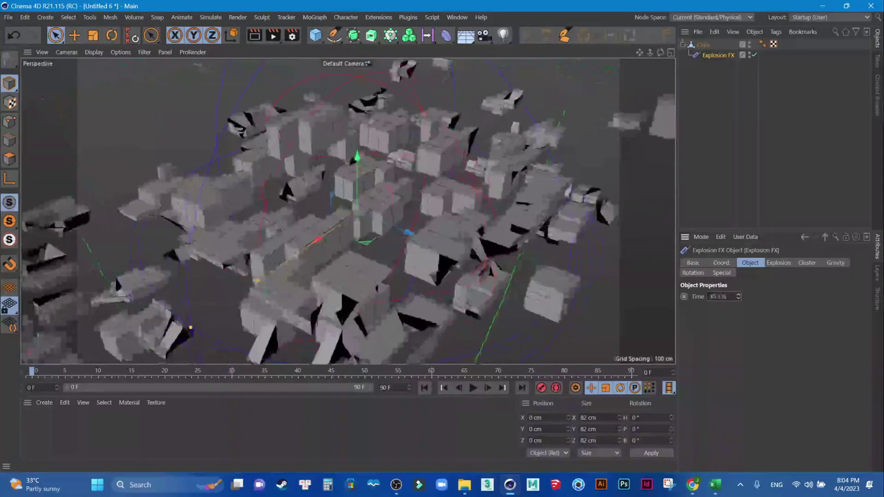
{"action": "left_click_drag", "start_coordinate": [738, 296], "coordinate": [739, 276]}
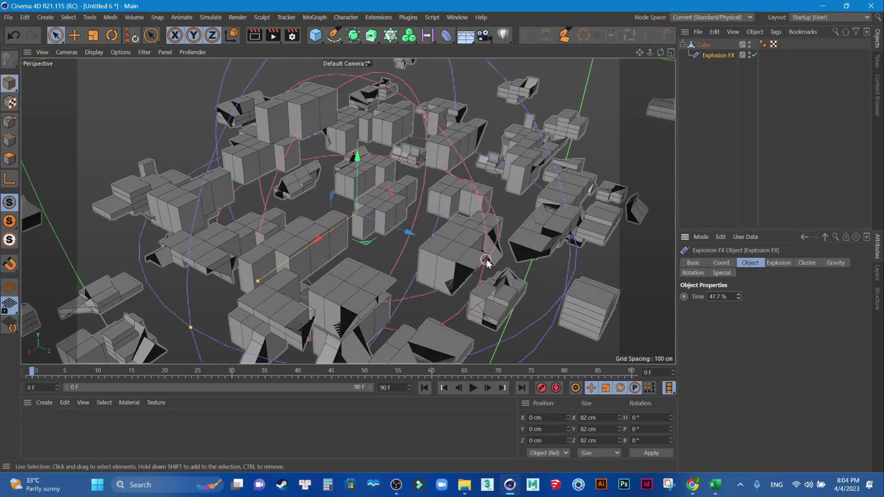
Set cluster Thickness to 20 cm and Thickness Variation to 20%.
{"action": "left_click", "coordinate": [775, 262]}
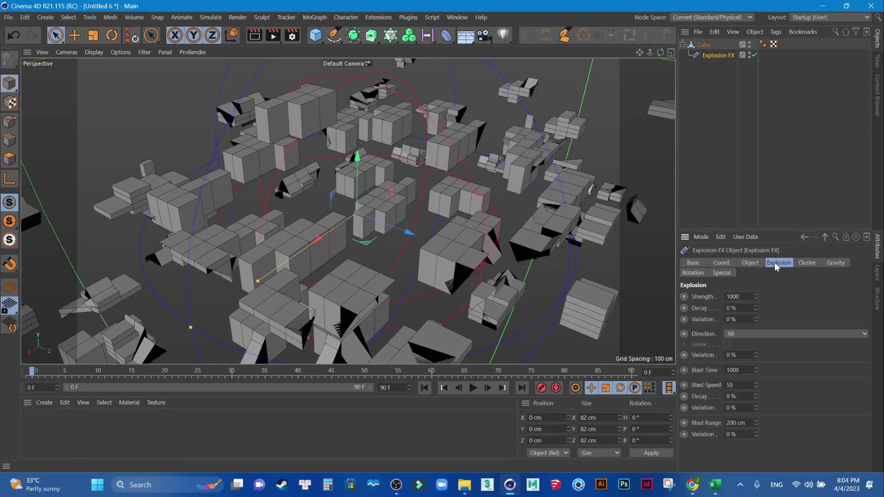
{"action": "left_click", "coordinate": [803, 262]}
{"action": "left_click", "coordinate": [743, 308]}
{"action": "left_click", "coordinate": [757, 297]}
{"action": "type", "text": "20"}
{"action": "key", "text": "Return"}
{"action": "left_click", "coordinate": [739, 309]}
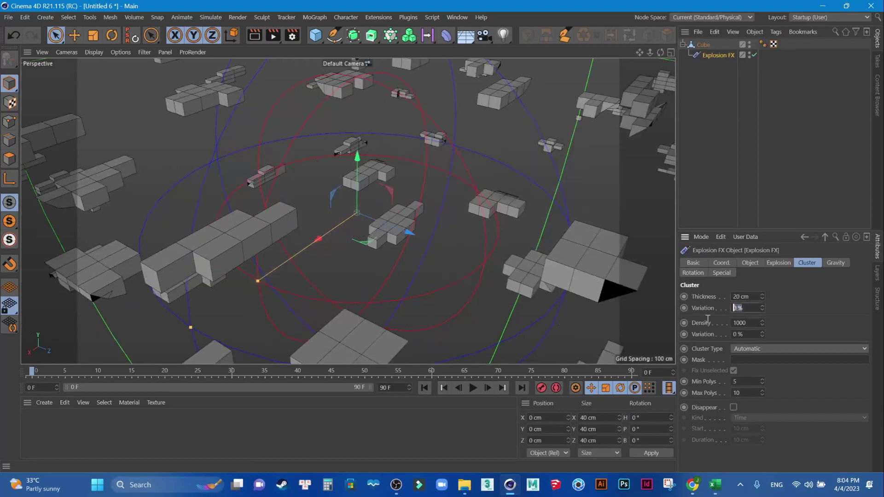
{"action": "type", "text": "20"}
{"action": "key", "text": "Return"}
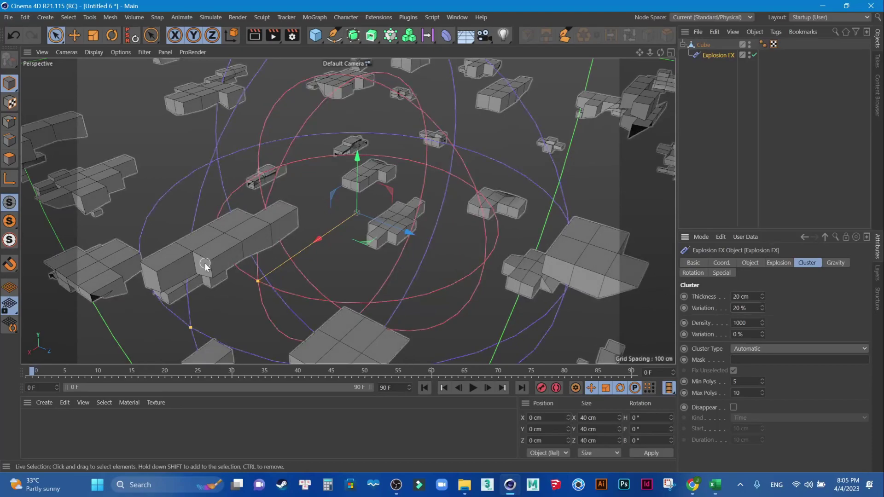
Re-enter Thickness Variation 20%, then set Density 2175 with 20% Density Variation.
{"action": "left_click_drag", "start_coordinate": [751, 311], "coordinate": [705, 316]}
{"action": "type", "text": "0"}
{"action": "key", "text": "Return"}
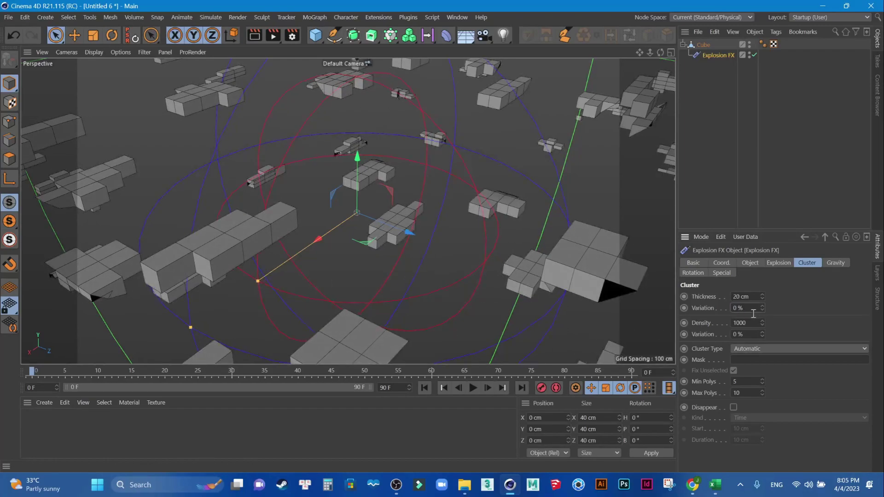
{"action": "left_click_drag", "start_coordinate": [752, 312], "coordinate": [684, 313]}
{"action": "type", "text": "20"}
{"action": "key", "text": "Return"}
{"action": "left_click_drag", "start_coordinate": [704, 325], "coordinate": [761, 329]}
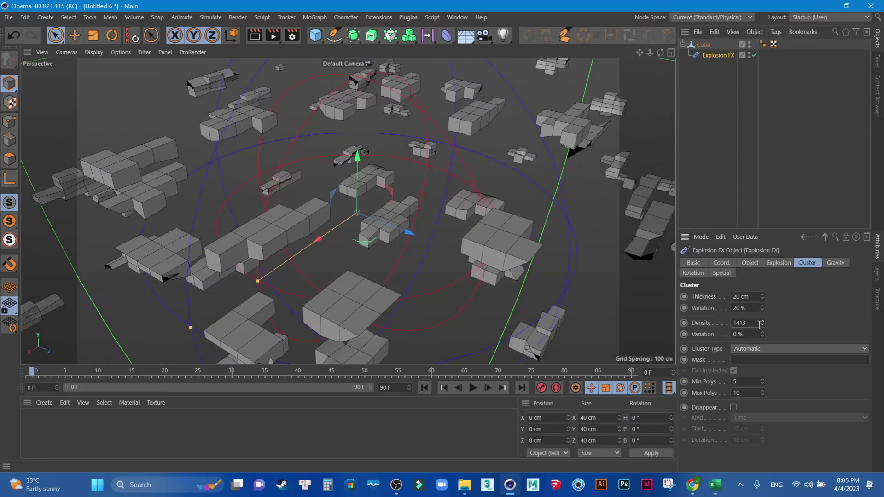
{"action": "mouse_move", "coordinate": [763, 324]}
{"action": "left_mouse_down"}
{"action": "mouse_move", "coordinate": [792, 325]}
{"action": "mouse_move", "coordinate": [772, 465]}
{"action": "left_mouse_up"}
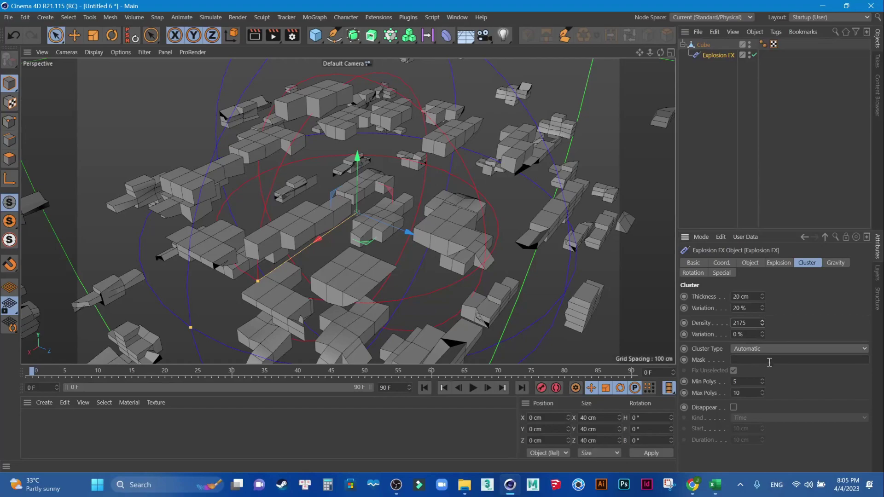
{"action": "type", "text": "20"}
{"action": "key", "text": "Return"}
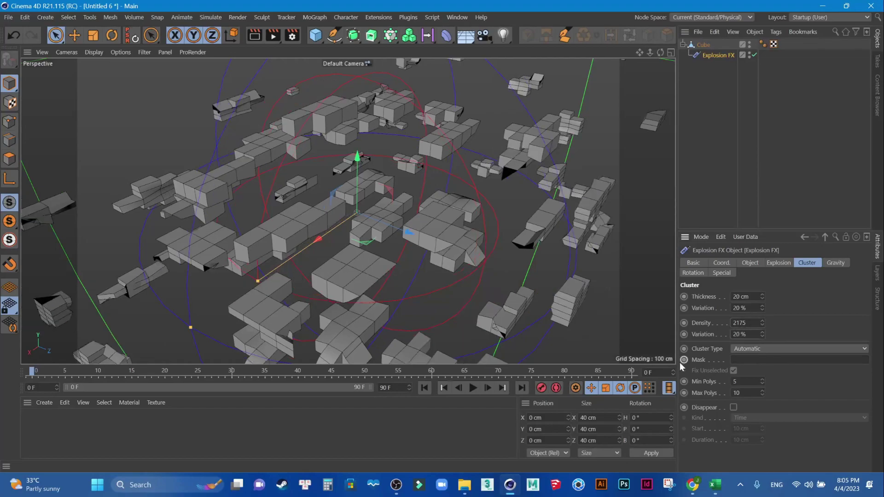
{"action": "left_click", "coordinate": [751, 264]}
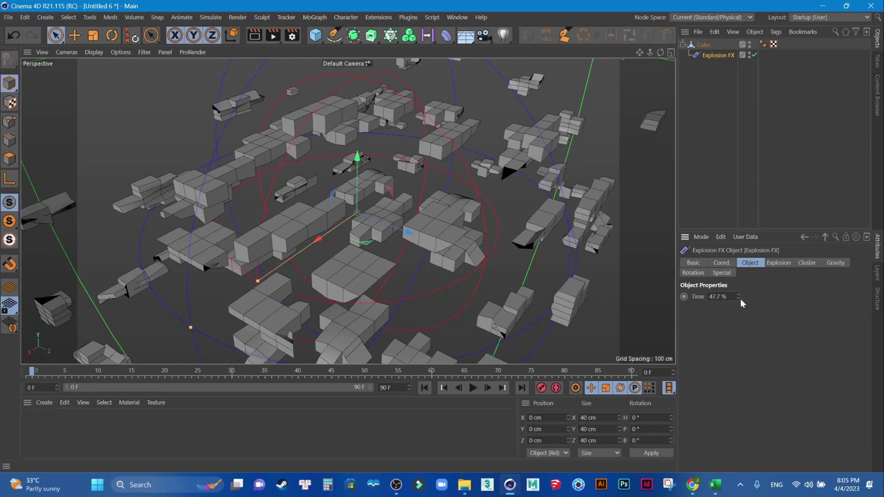
Set explosion Time to 0% and keyframe it at the start.
{"action": "double_click", "coordinate": [721, 296]}
{"action": "type", "text": "0"}
{"action": "key", "text": "Return"}
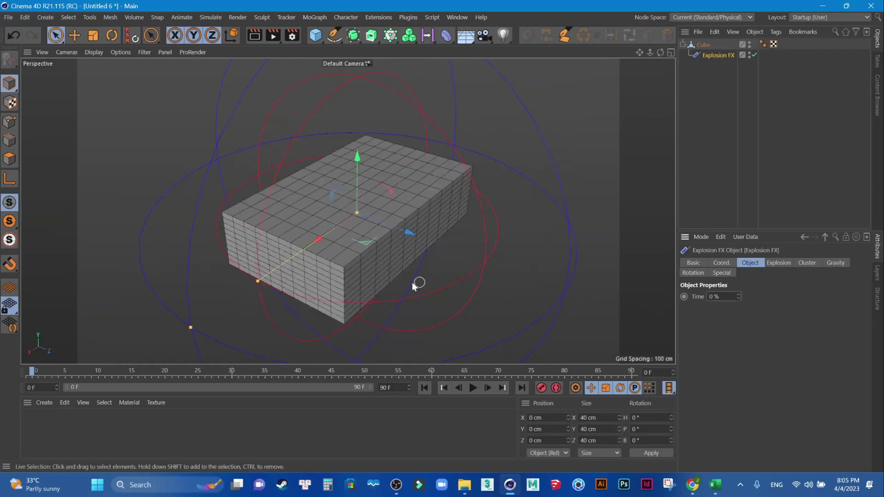
{"action": "left_click", "coordinate": [684, 297]}
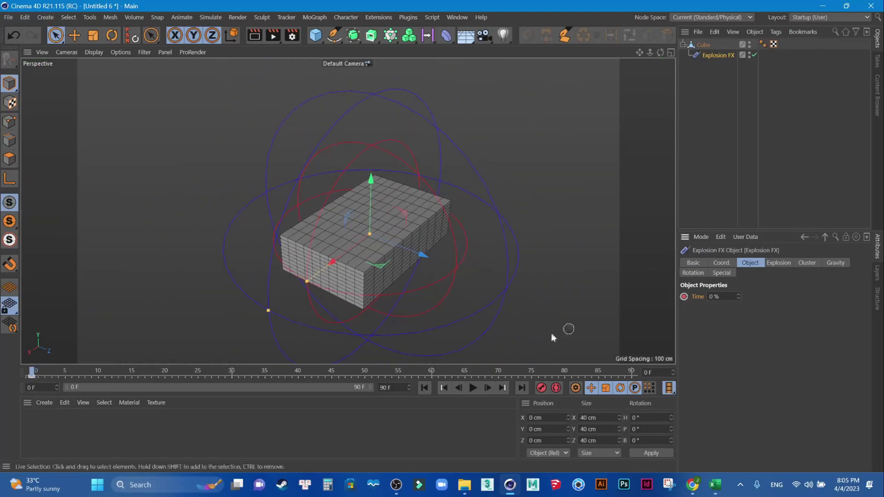
{"action": "left_click_drag", "start_coordinate": [31, 371], "coordinate": [281, 381]}
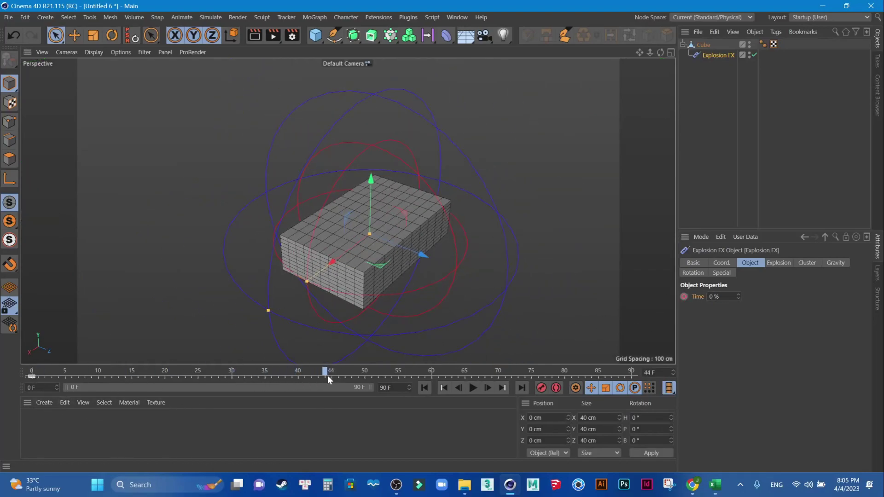
Set explosion Time to 75% at frame 45 and keyframe it.
{"action": "double_click", "coordinate": [717, 297]}
{"action": "type", "text": "50"}
{"action": "key", "text": "Return"}
{"action": "double_click", "coordinate": [724, 296]}
{"action": "type", "text": "75"}
{"action": "key", "text": "Return"}
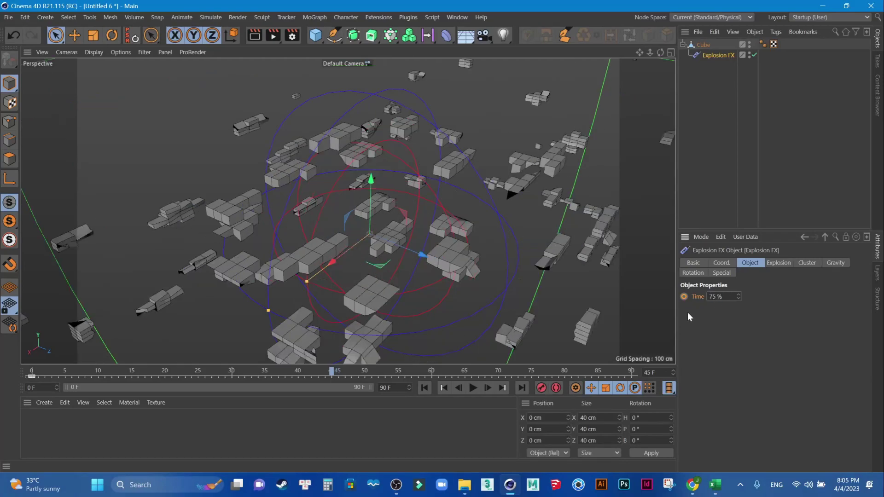
{"action": "left_click", "coordinate": [685, 296]}
{"action": "left_click", "coordinate": [488, 388]}
Set explosion Time to 0% at frame 78.
{"action": "left_click_drag", "start_coordinate": [338, 371], "coordinate": [568, 371]}
{"action": "double_click", "coordinate": [725, 297]}
{"action": "type", "text": "0"}
{"action": "key", "text": "Return"}
Play the explosion from the start, stop, and rewind to frame 0.
{"action": "left_click", "coordinate": [424, 388]}
{"action": "left_click", "coordinate": [473, 388]}
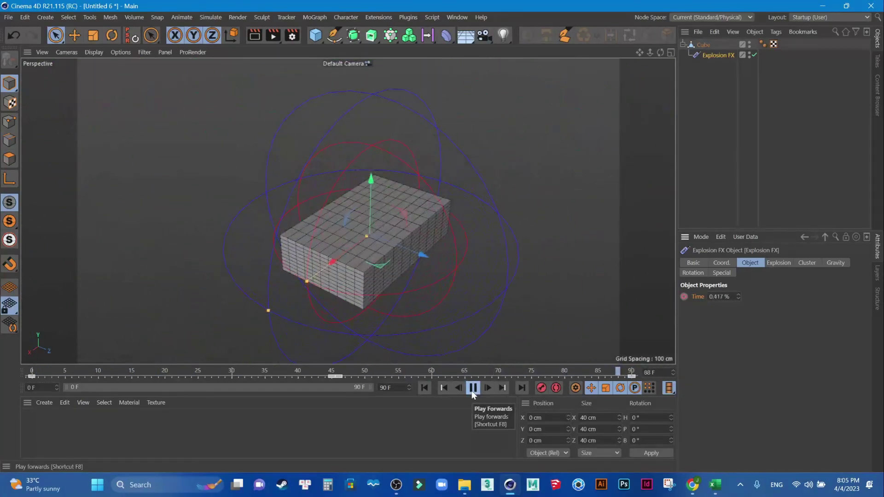
{"action": "left_click", "coordinate": [473, 388]}
{"action": "left_click", "coordinate": [425, 388]}
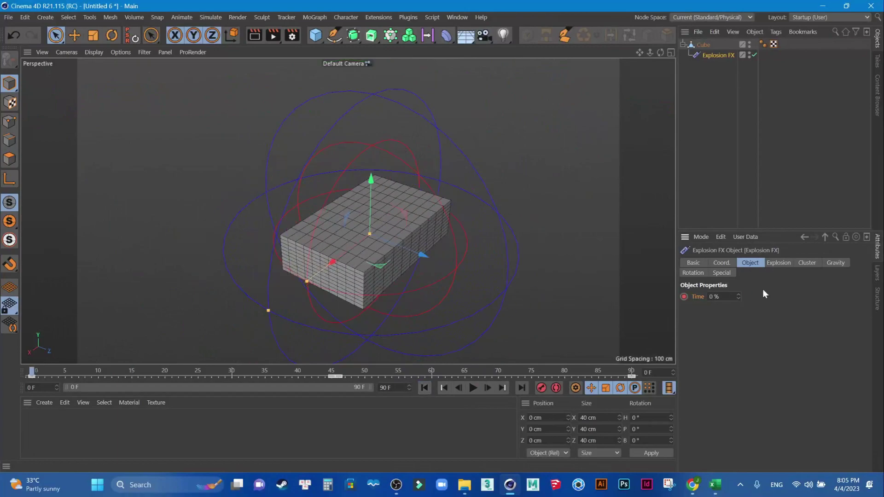
{"action": "left_click", "coordinate": [830, 261]}
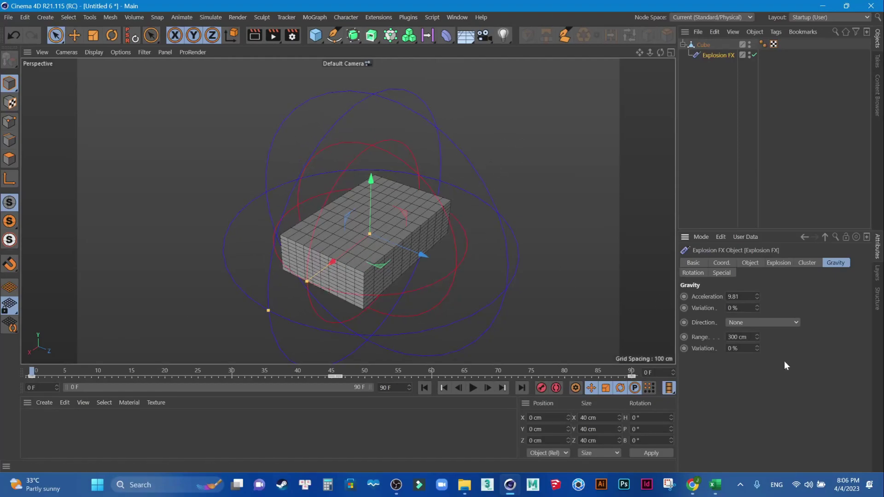
Set the explosion Gravity Direction to X World.
{"action": "left_click", "coordinate": [762, 323]}
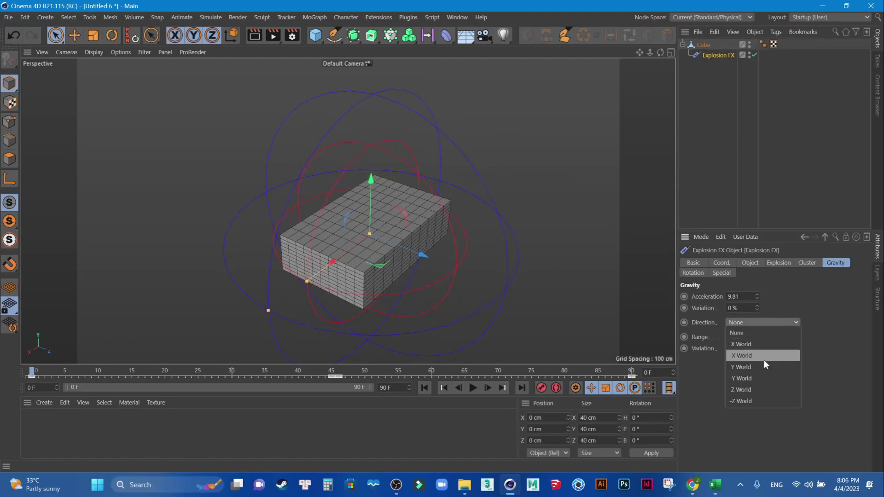
{"action": "left_click", "coordinate": [767, 322]}
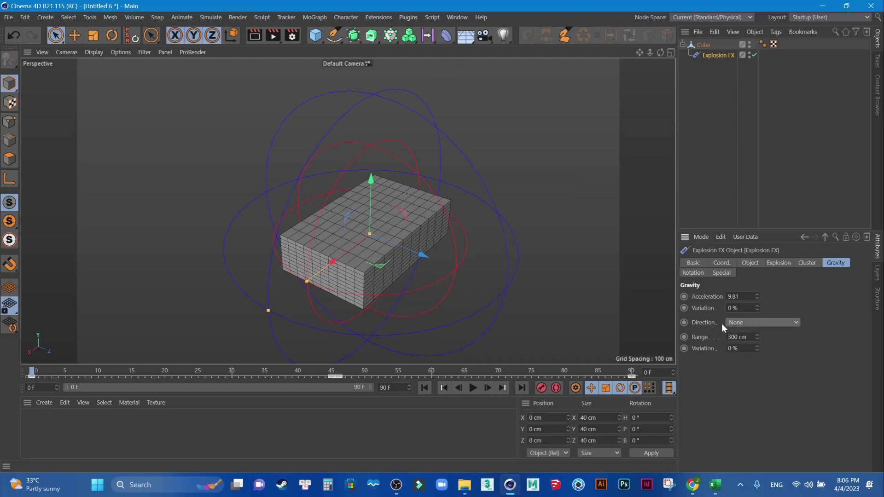
{"action": "left_click", "coordinate": [766, 322]}
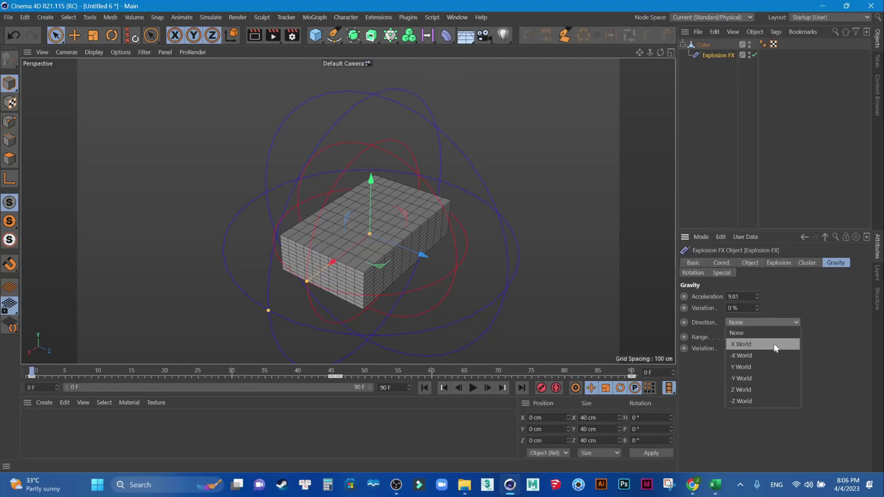
{"action": "left_click", "coordinate": [773, 344]}
Play the explosion with X World gravity, rewind, and delete the Explosion FX.
{"action": "left_click", "coordinate": [470, 389]}
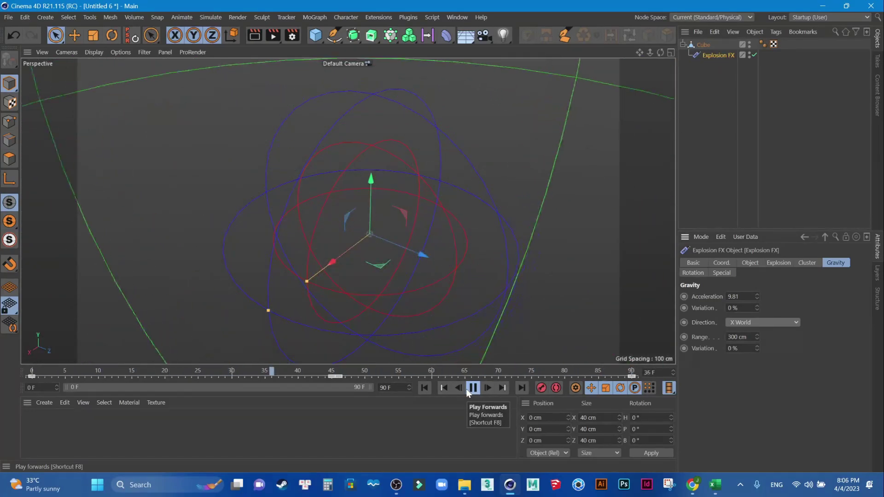
{"action": "left_click", "coordinate": [472, 388]}
{"action": "left_click", "coordinate": [427, 392]}
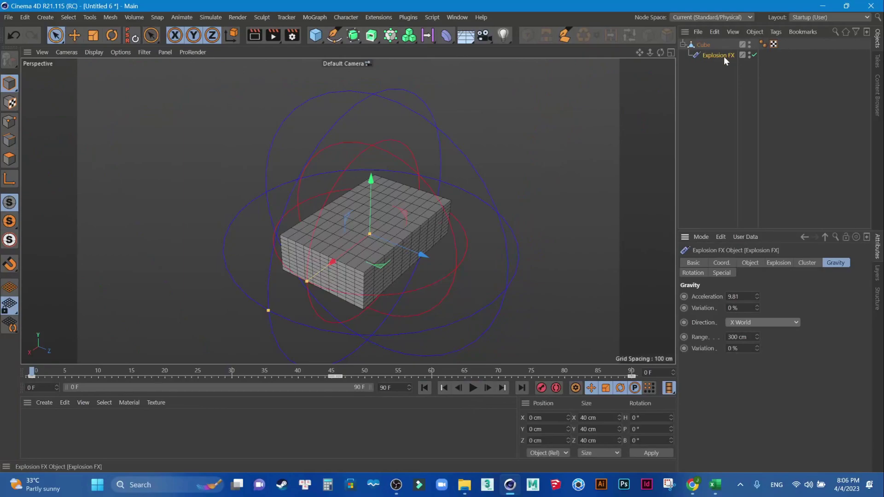
{"action": "key", "text": "Delete"}
{"action": "left_click", "coordinate": [705, 44]}
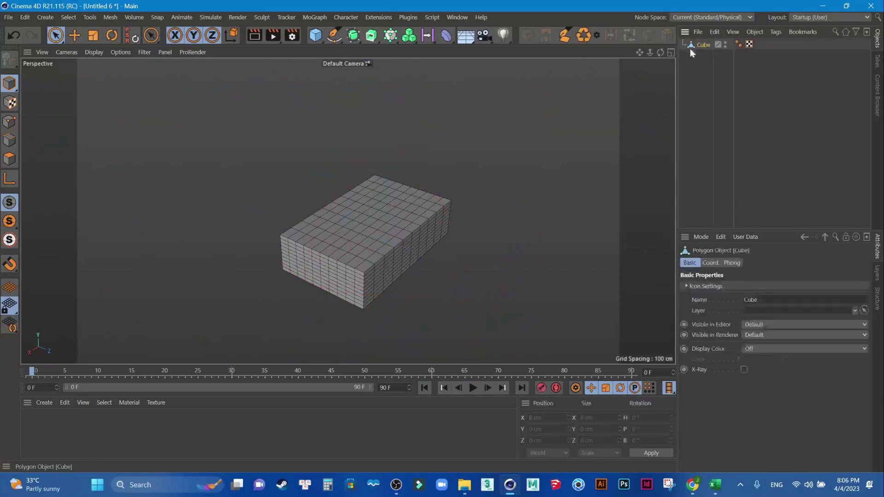
Add and remove a Melt deformer, then delete the cube.
{"action": "left_click", "coordinate": [447, 37]}
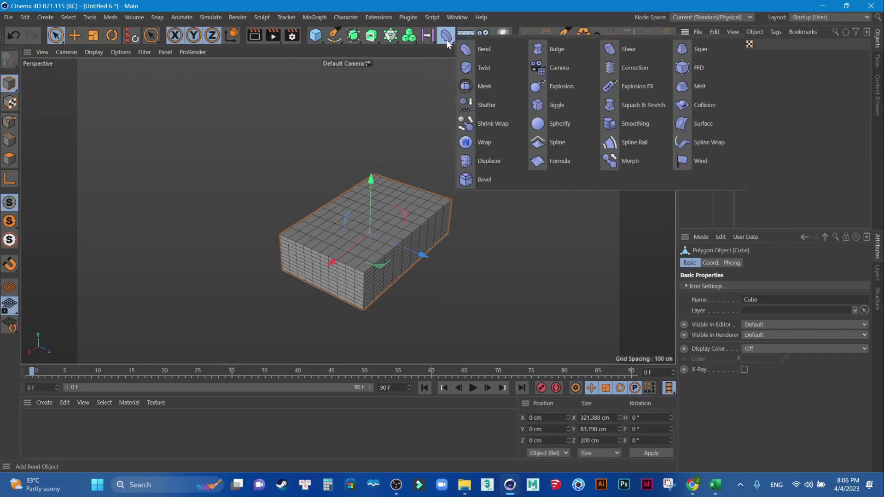
{"action": "left_click", "coordinate": [713, 90]}
{"action": "scroll", "coordinate": [394, 249], "scroll_direction": "down", "scroll_amount": 3}
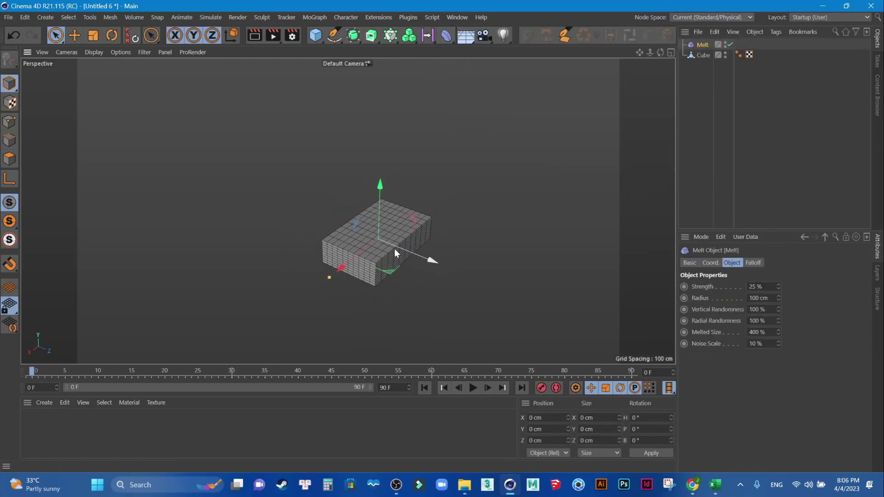
{"action": "key", "text": "Delete"}
{"action": "left_click", "coordinate": [394, 223]}
{"action": "key", "text": "Delete"}
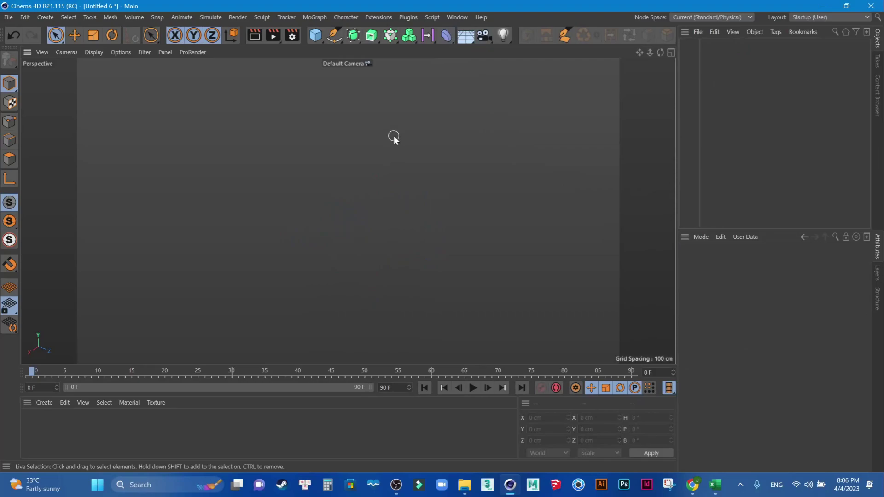
Add a 48-segment sphere and make it editable, undoing a trial move.
{"action": "left_click", "coordinate": [318, 38]}
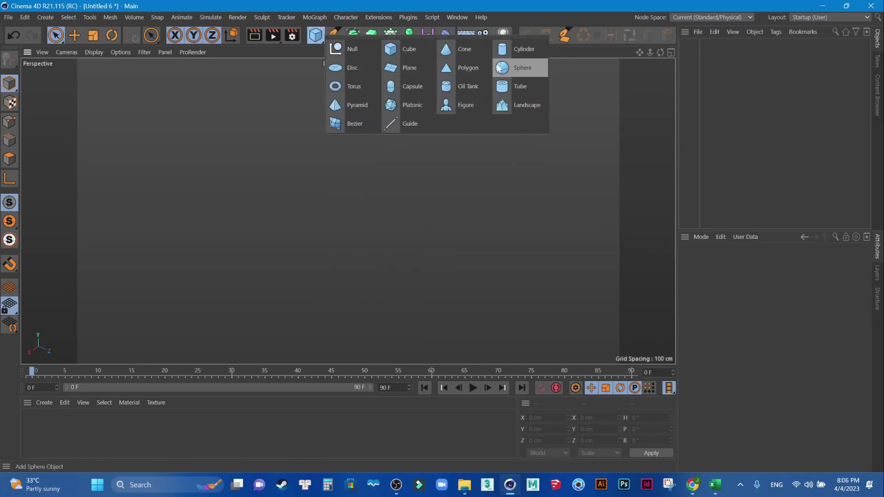
{"action": "left_click", "coordinate": [527, 60]}
{"action": "left_click", "coordinate": [742, 299]}
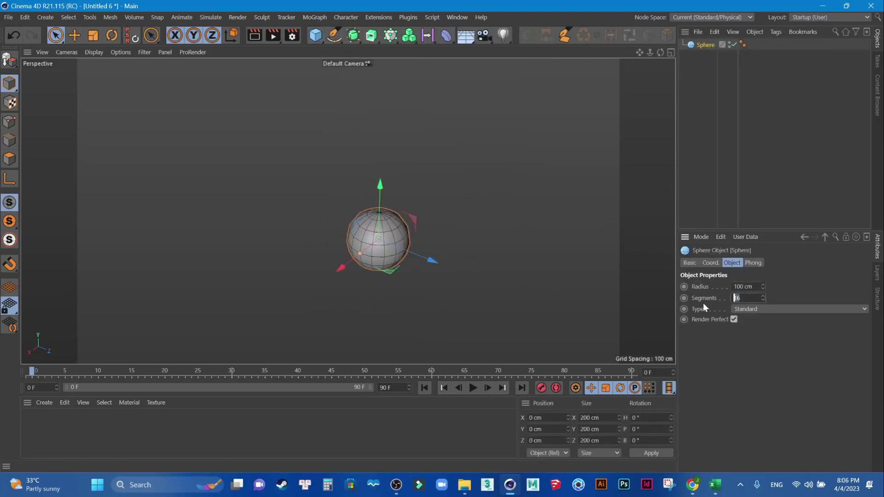
{"action": "type", "text": "48"}
{"action": "key", "text": "Return"}
{"action": "left_click", "coordinate": [10, 60]}
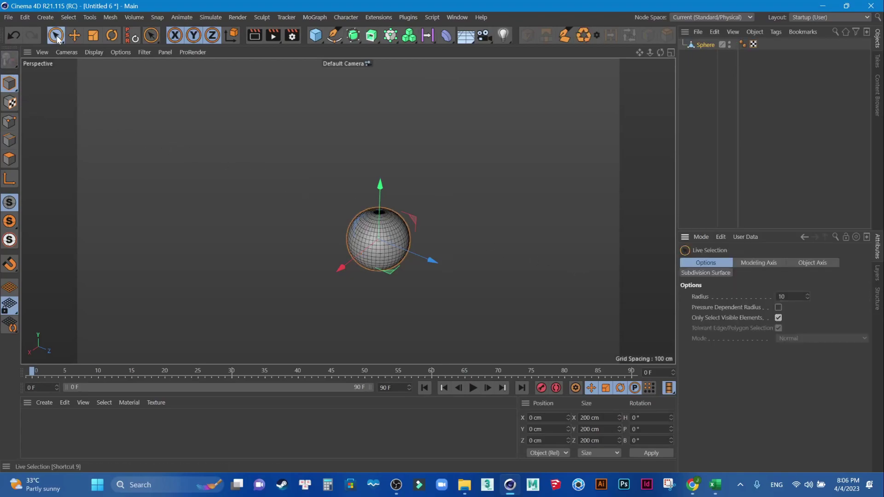
{"action": "left_click_drag", "start_coordinate": [381, 192], "coordinate": [380, 125]}
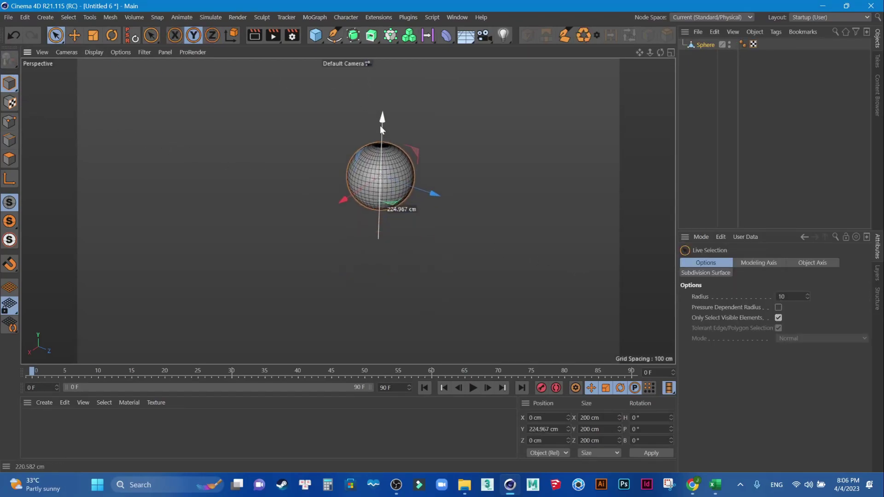
{"action": "key", "text": "ctrl+z"}
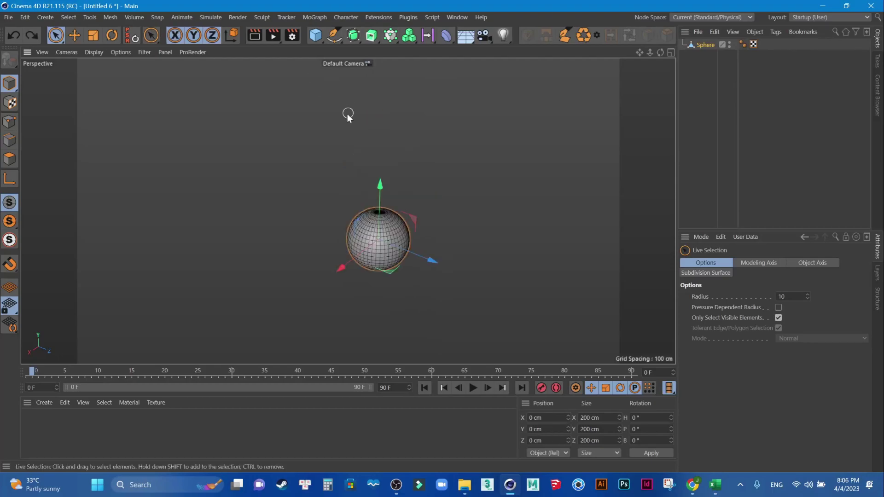
{"action": "left_click", "coordinate": [447, 35]}
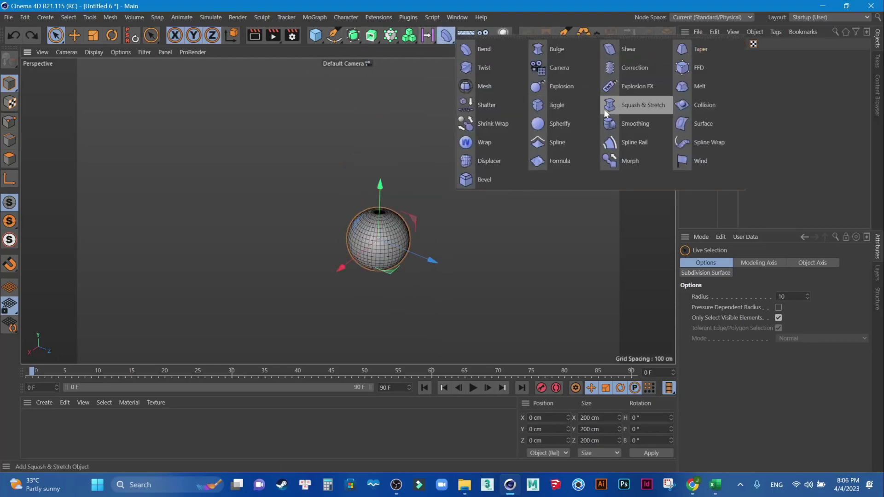
Nest a Melt deformer under the sphere and switch to the four-view layout.
{"action": "left_click", "coordinate": [700, 89]}
{"action": "left_click_drag", "start_coordinate": [708, 46], "coordinate": [708, 55]}
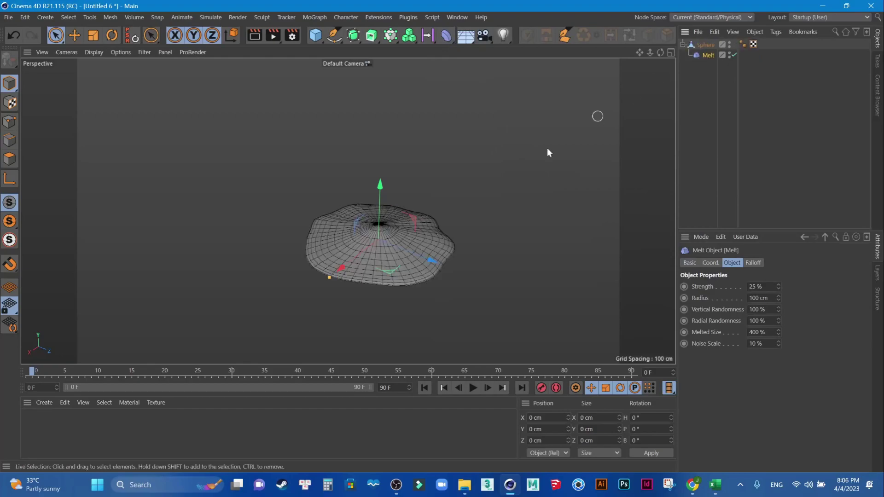
{"action": "scroll", "coordinate": [475, 268], "scroll_direction": "up", "scroll_amount": 3}
{"action": "middle_click", "coordinate": [475, 269]}
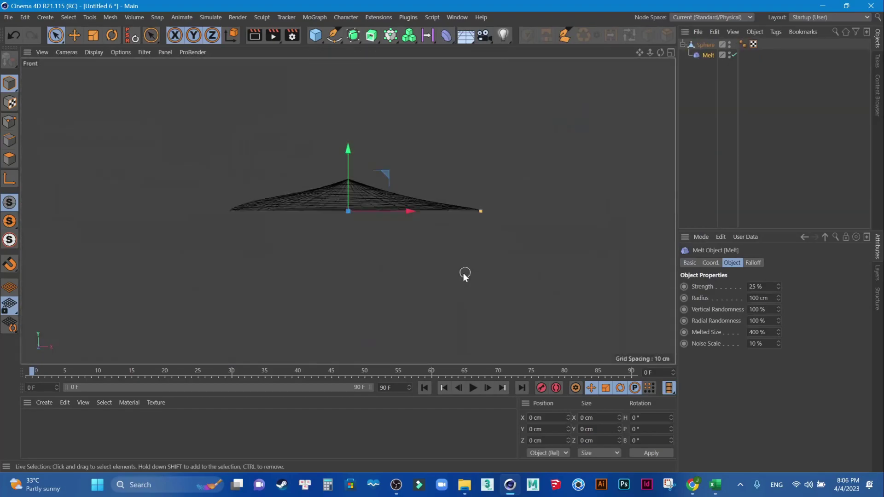
{"action": "scroll", "coordinate": [463, 274], "scroll_direction": "up", "scroll_amount": 3}
Drag the sphere down along Y in the front view to watch it melt.
{"action": "left_click_drag", "start_coordinate": [274, 104], "coordinate": [268, 295]}
{"action": "scroll", "coordinate": [269, 295], "scroll_direction": "down", "scroll_amount": 3}
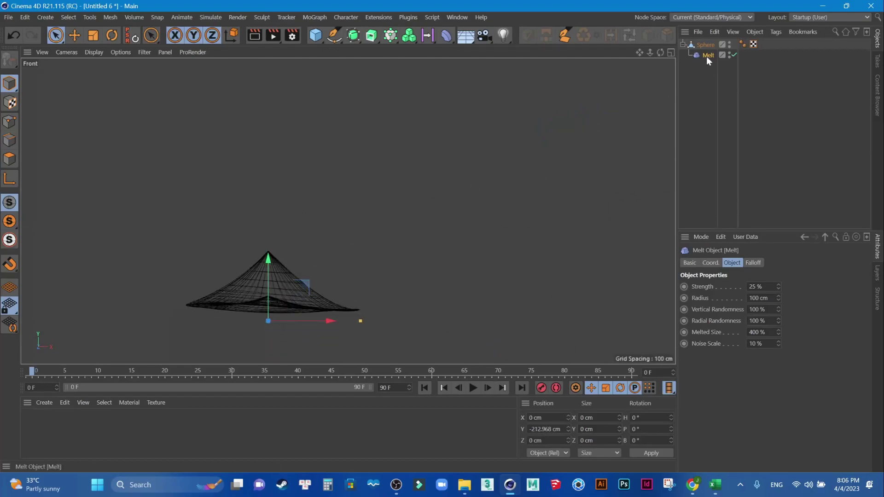
{"action": "mouse_move", "coordinate": [267, 260]}
{"action": "left_mouse_down"}
{"action": "mouse_move", "coordinate": [252, 325]}
{"action": "mouse_move", "coordinate": [285, 335]}
{"action": "left_mouse_up"}
{"action": "middle_click_drag", "start_coordinate": [360, 283], "coordinate": [411, 190]}
{"action": "mouse_move", "coordinate": [410, 190]}
{"action": "left_mouse_down"}
{"action": "mouse_move", "coordinate": [410, 248]}
{"action": "mouse_move", "coordinate": [383, 254]}
{"action": "left_mouse_up"}
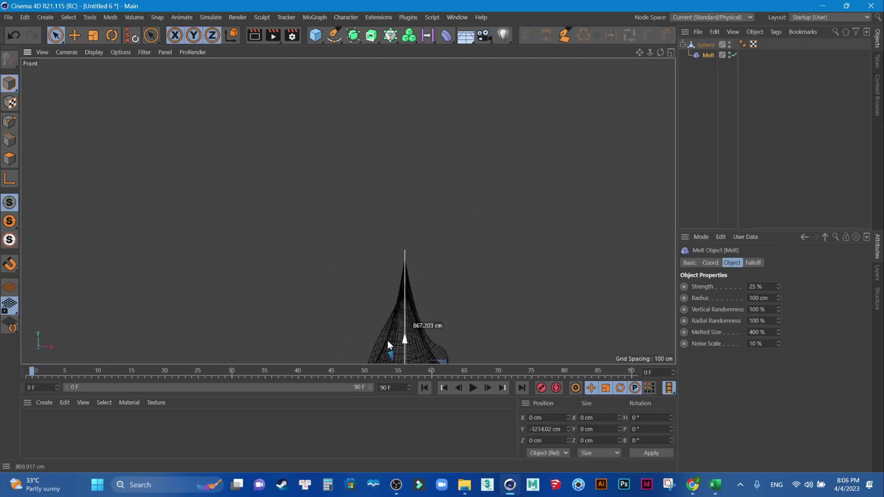
{"action": "middle_click", "coordinate": [384, 258]}
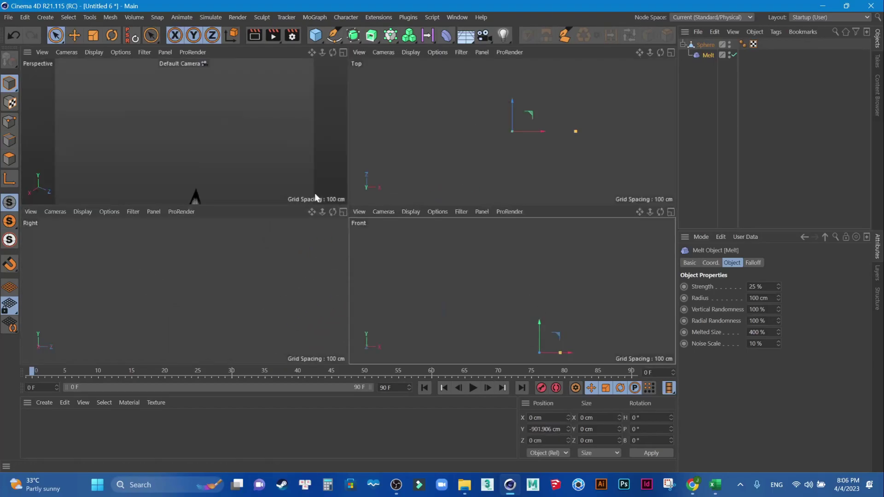
{"action": "middle_click", "coordinate": [194, 197]}
In the full perspective view, raise and lower the melted mesh along Y.
{"action": "scroll", "coordinate": [405, 221], "scroll_direction": "up", "scroll_amount": 3}
{"action": "middle_click_drag", "start_coordinate": [405, 221], "coordinate": [445, 145], "text": "alt"}
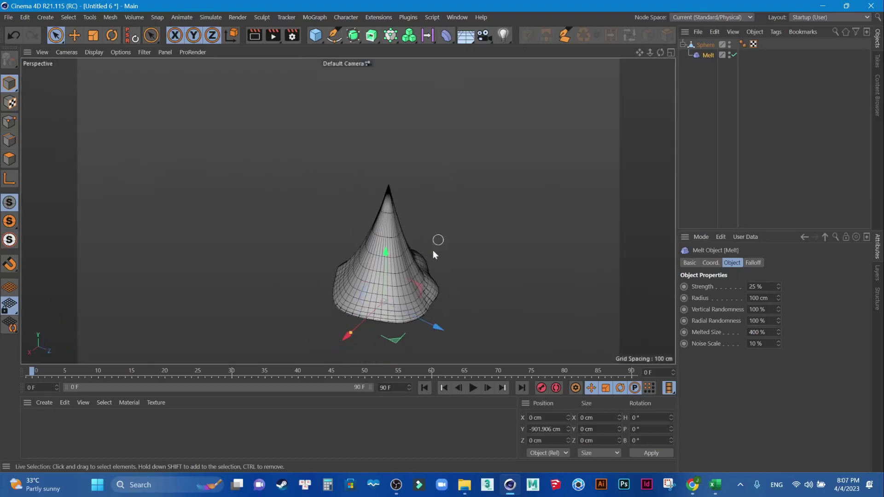
{"action": "left_click_drag", "start_coordinate": [385, 258], "coordinate": [397, 74]}
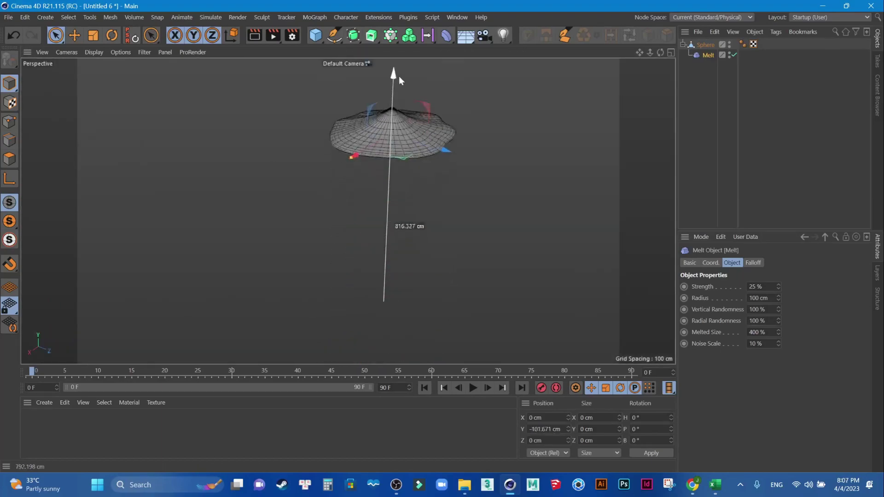
{"action": "middle_click_drag", "start_coordinate": [381, 261], "coordinate": [391, 302], "text": "alt"}
{"action": "mouse_move", "coordinate": [387, 153]}
{"action": "left_mouse_down"}
{"action": "mouse_move", "coordinate": [397, 81]}
{"action": "mouse_move", "coordinate": [396, 158]}
{"action": "left_mouse_up"}
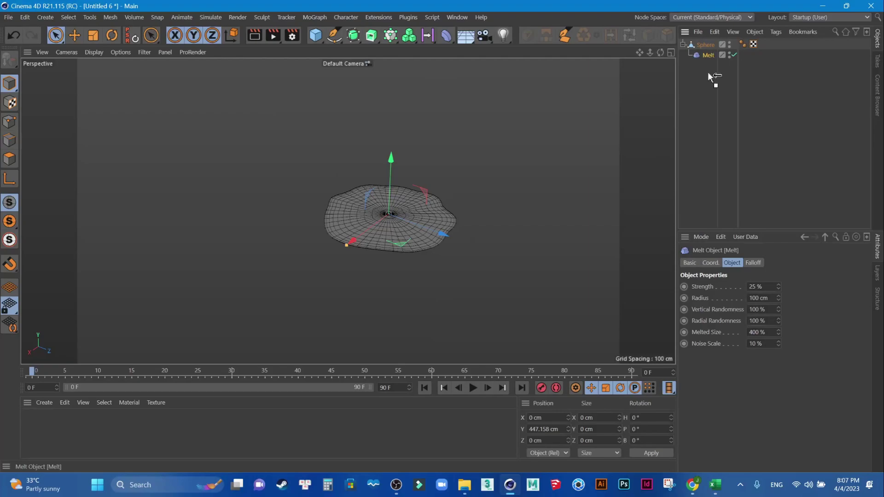
Pull Melt out from under the sphere, delete the sphere, and add a cube.
{"action": "left_click_drag", "start_coordinate": [708, 75], "coordinate": [706, 49]}
{"action": "left_click", "coordinate": [707, 45]}
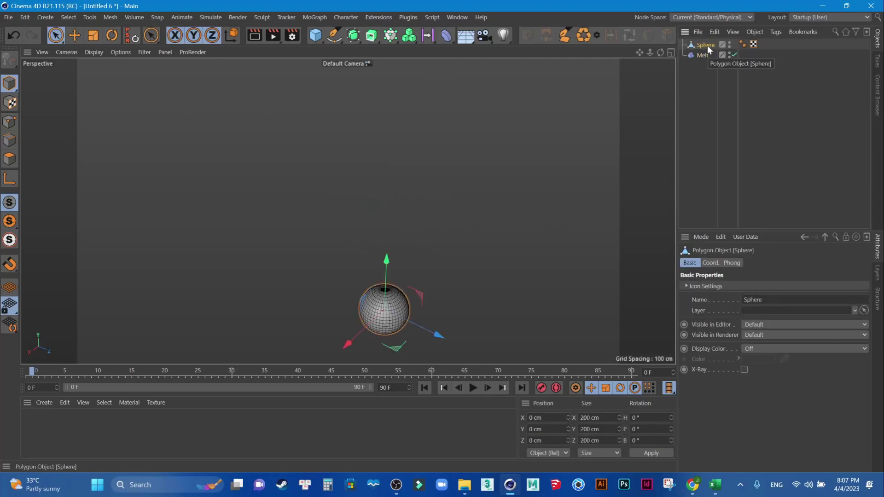
{"action": "key", "text": "Delete"}
{"action": "left_click", "coordinate": [316, 37]}
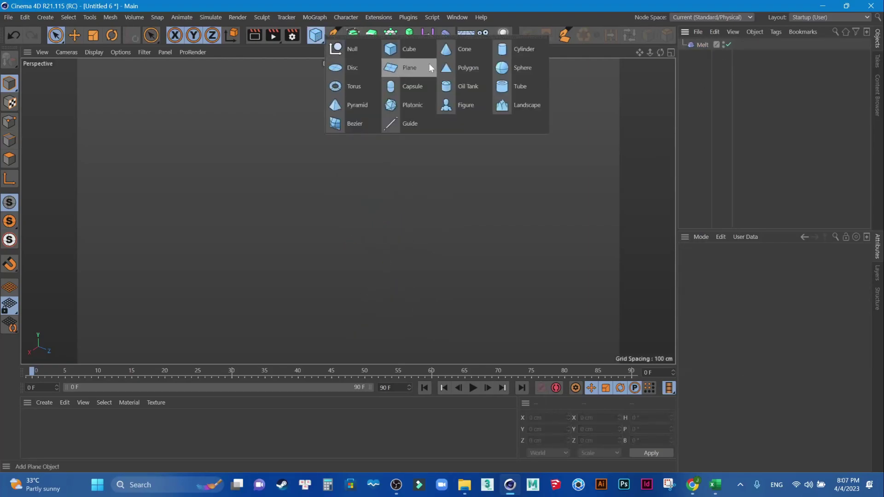
{"action": "left_click", "coordinate": [416, 50]}
Give the cube 10 segments, make it editable, and parent Melt under it.
{"action": "type", "text": "10"}
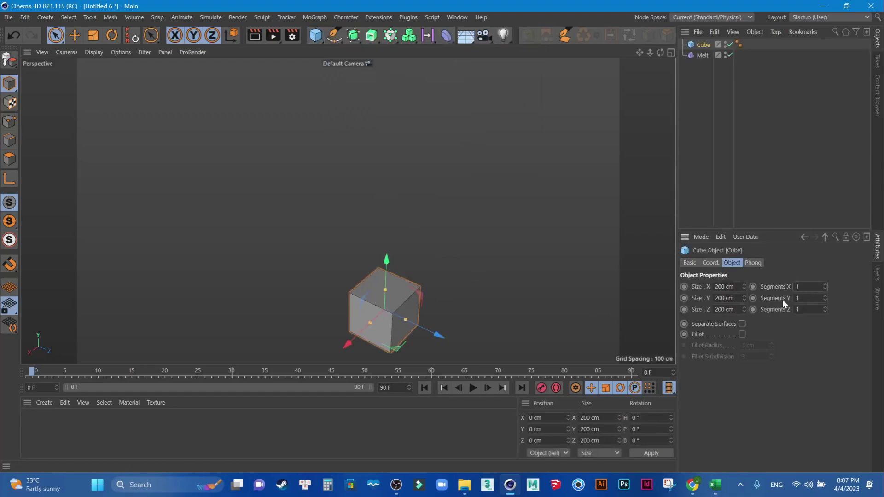
{"action": "key", "text": "Tab"}
{"action": "type", "text": "10"}
{"action": "left_click", "coordinate": [807, 310]}
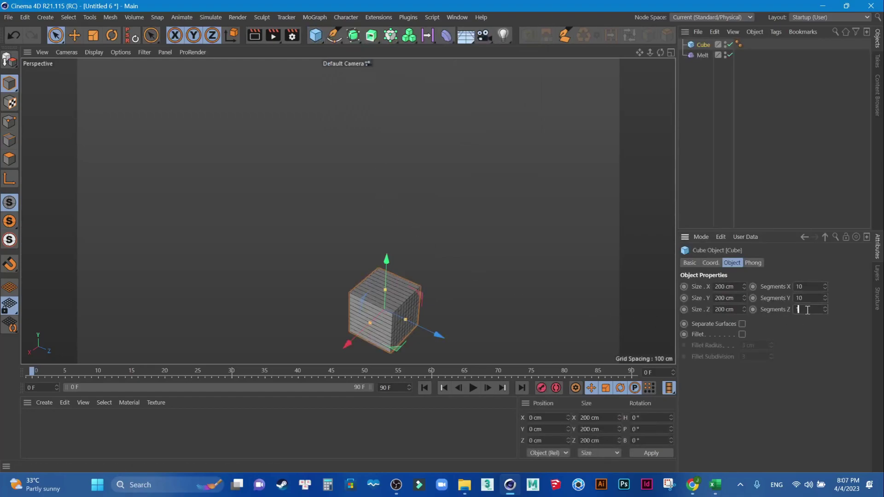
{"action": "left_click", "coordinate": [9, 59]}
{"action": "left_click", "coordinate": [54, 36]}
{"action": "left_click_drag", "start_coordinate": [700, 54], "coordinate": [701, 44]}
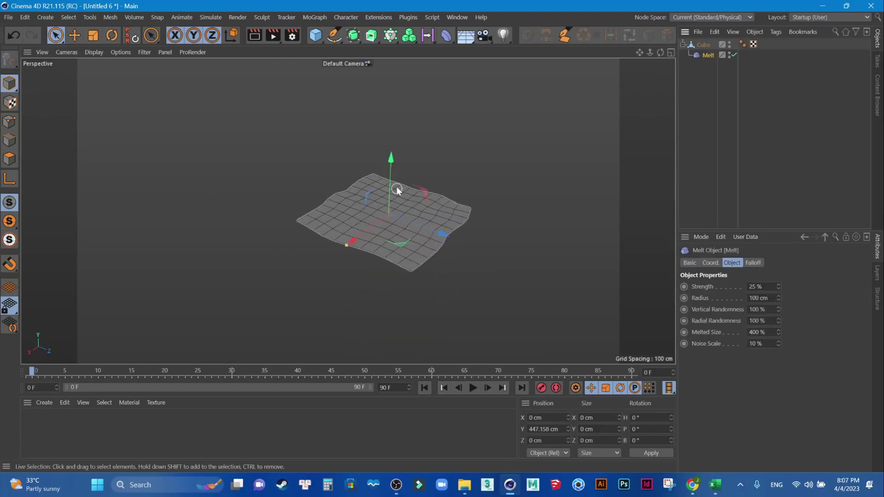
Reposition the Melt deformer and turn its strength down to about 2%.
{"action": "left_click_drag", "start_coordinate": [393, 161], "coordinate": [389, 188]}
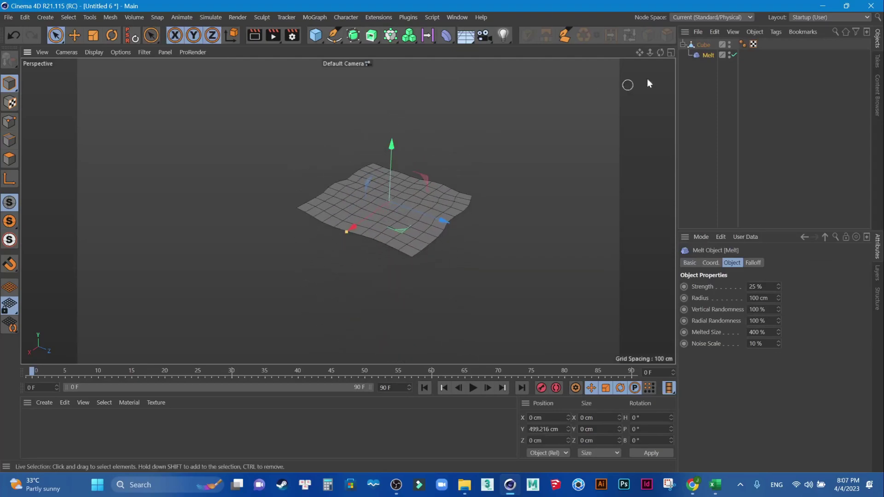
{"action": "left_click", "coordinate": [702, 44]}
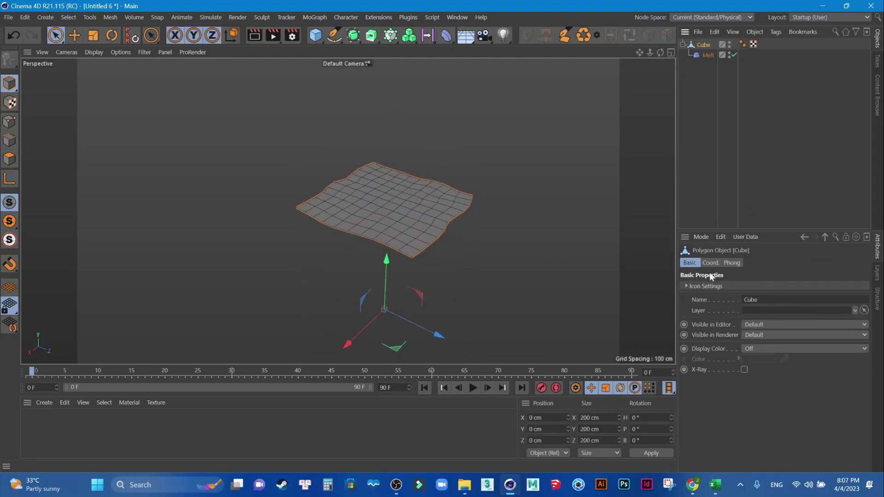
{"action": "left_click", "coordinate": [708, 54]}
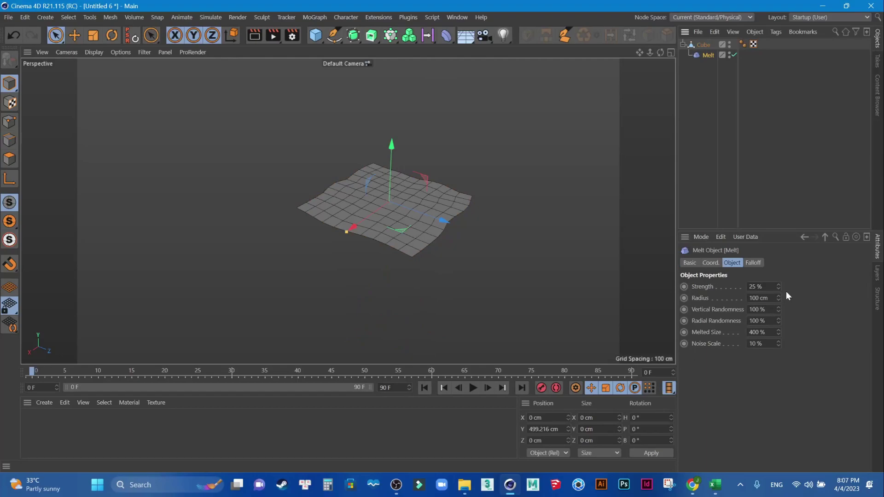
{"action": "left_click_drag", "start_coordinate": [778, 287], "coordinate": [779, 304]}
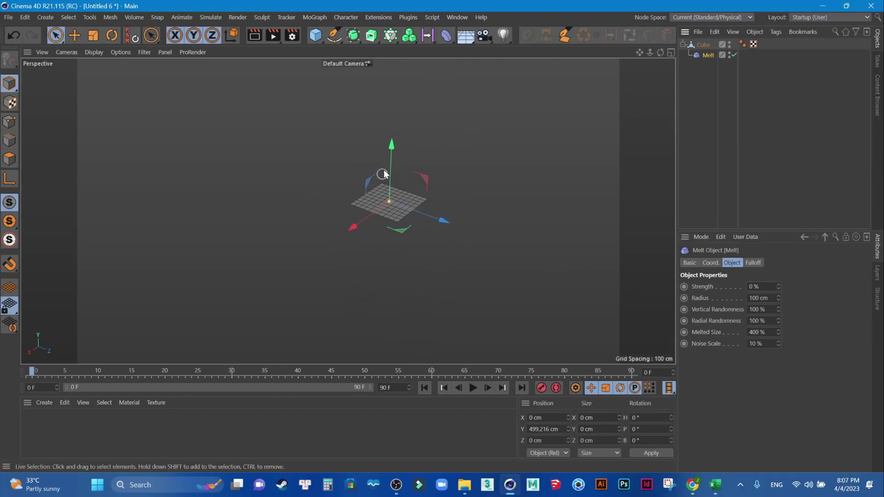
{"action": "left_click_drag", "start_coordinate": [392, 152], "coordinate": [395, 185]}
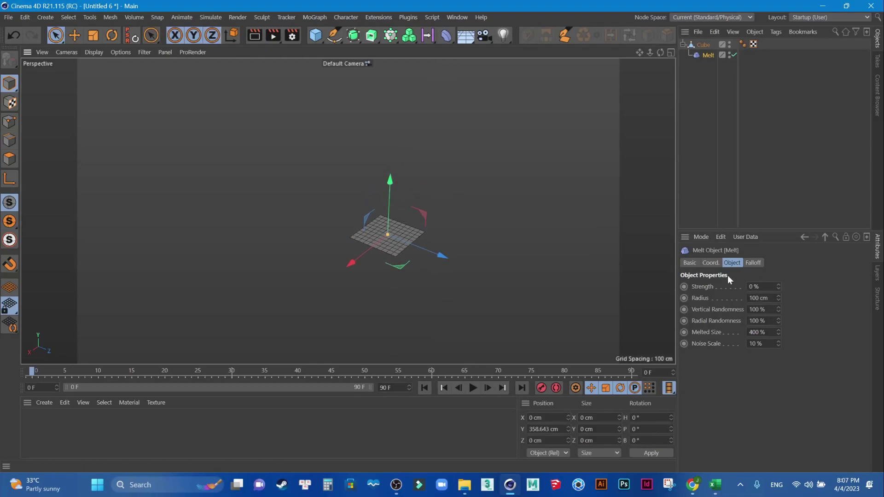
{"action": "left_click", "coordinate": [711, 263]}
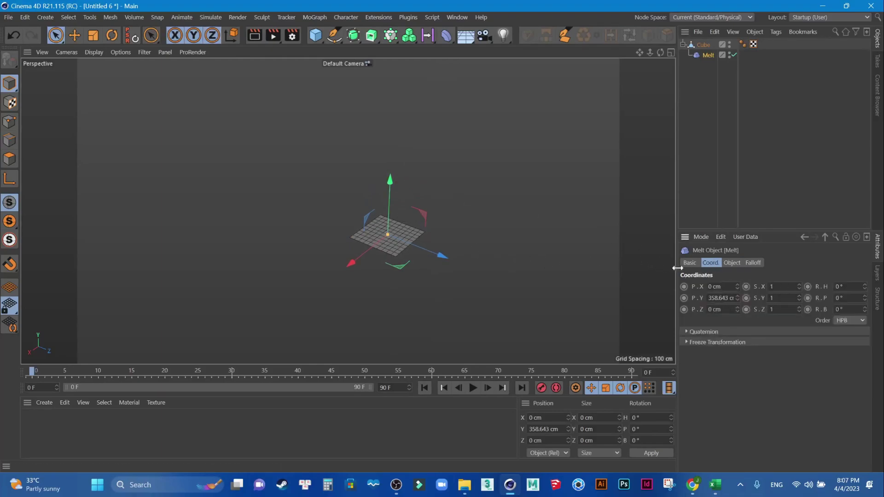
{"action": "left_click", "coordinate": [732, 262]}
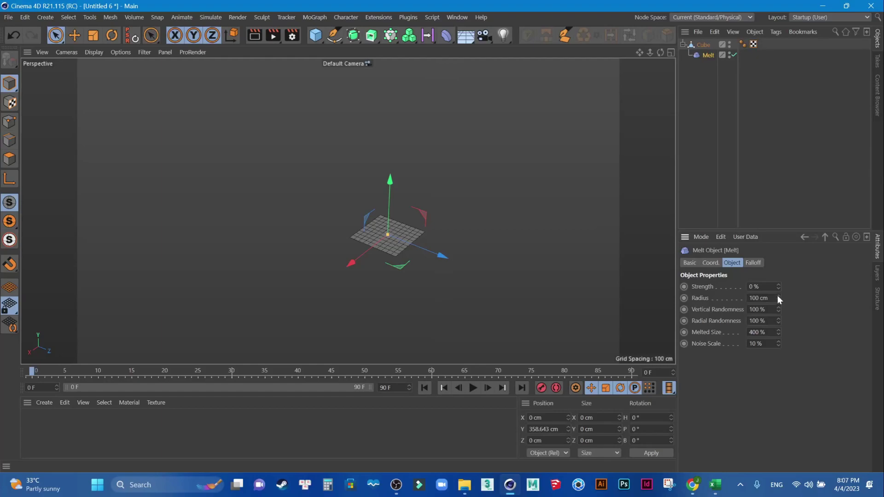
{"action": "mouse_move", "coordinate": [777, 285]}
{"action": "left_mouse_down"}
{"action": "mouse_move", "coordinate": [778, 258]}
{"action": "mouse_move", "coordinate": [765, 241]}
{"action": "left_mouse_up"}
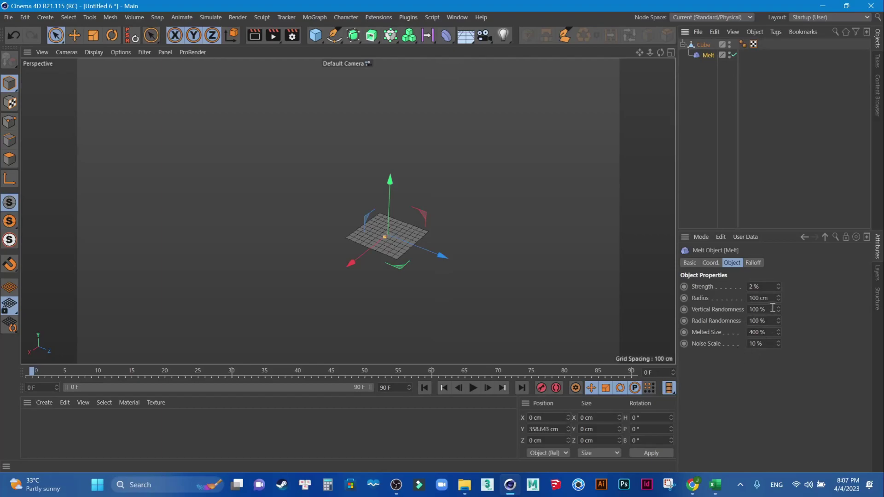
Reset the Melt radius to its default 100 cm and raise the cube to Y 319 cm.
{"action": "left_click_drag", "start_coordinate": [778, 300], "coordinate": [755, 301]}
{"action": "right_click", "coordinate": [700, 300]}
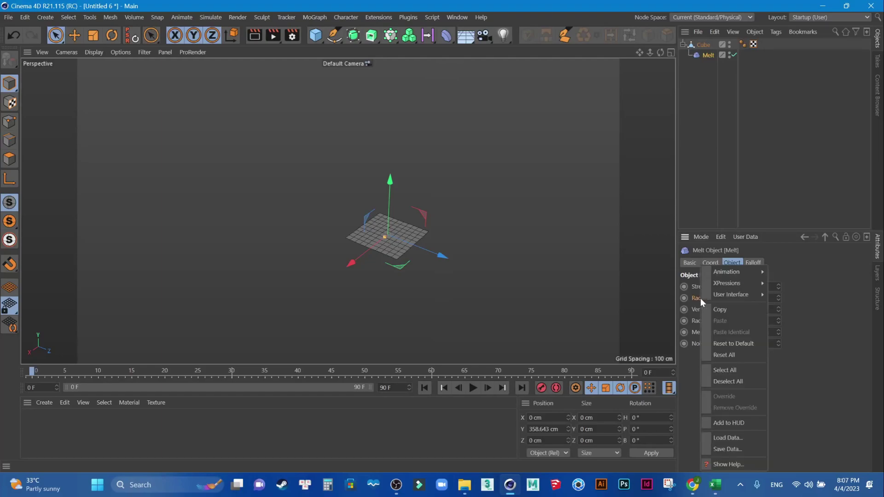
{"action": "left_click", "coordinate": [747, 342]}
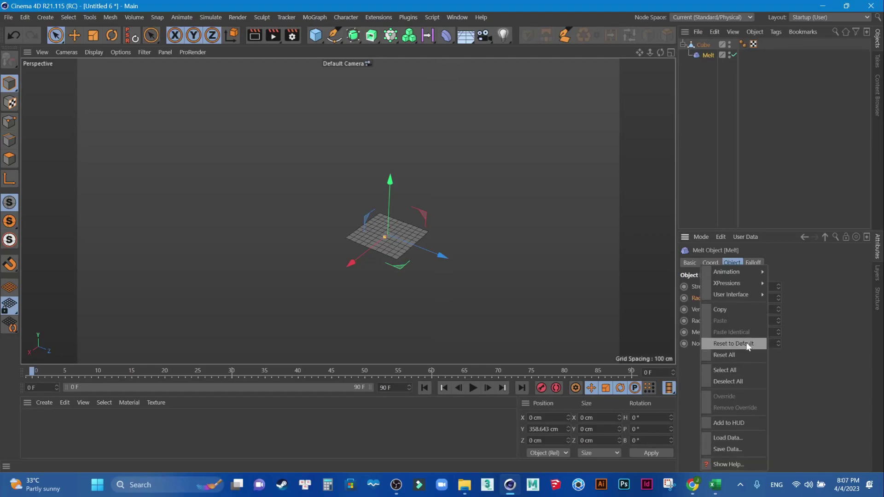
{"action": "left_click", "coordinate": [705, 44]}
{"action": "mouse_move", "coordinate": [386, 261]}
{"action": "left_mouse_down"}
{"action": "mouse_move", "coordinate": [415, 166]}
{"action": "mouse_move", "coordinate": [389, 189]}
{"action": "left_mouse_up"}
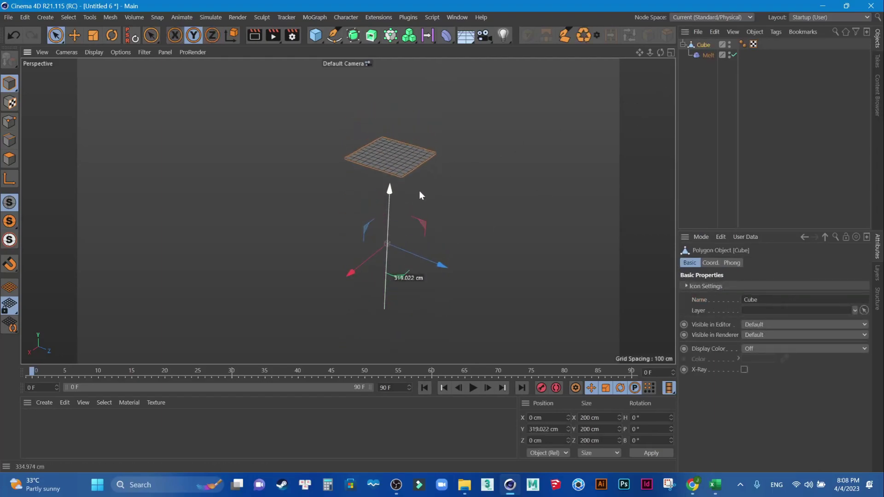
{"action": "left_click", "coordinate": [709, 55]}
{"action": "left_click", "coordinate": [700, 47]}
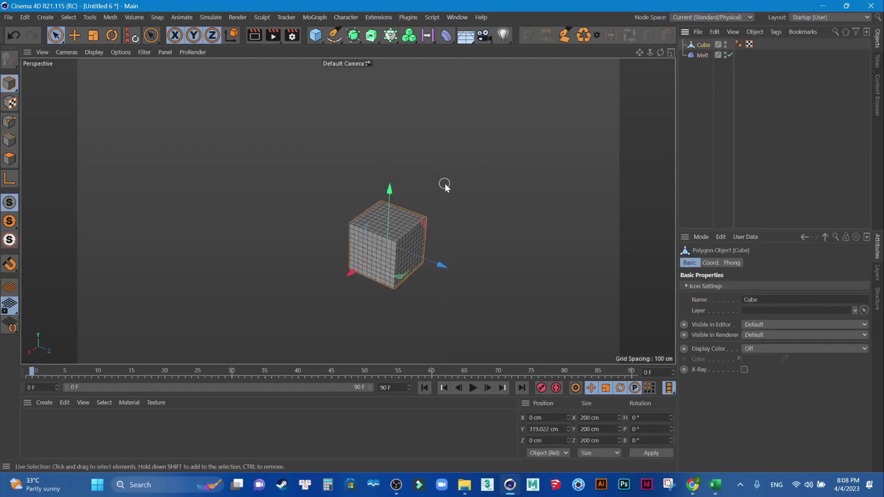
Move the Melt deformer down and zoom into a maximised Front view.
{"action": "left_click", "coordinate": [704, 55]}
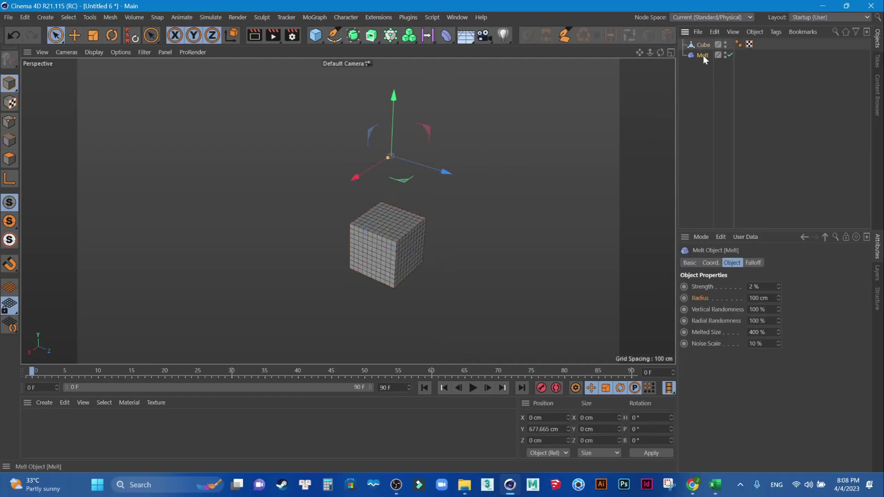
{"action": "left_click_drag", "start_coordinate": [393, 99], "coordinate": [380, 219]}
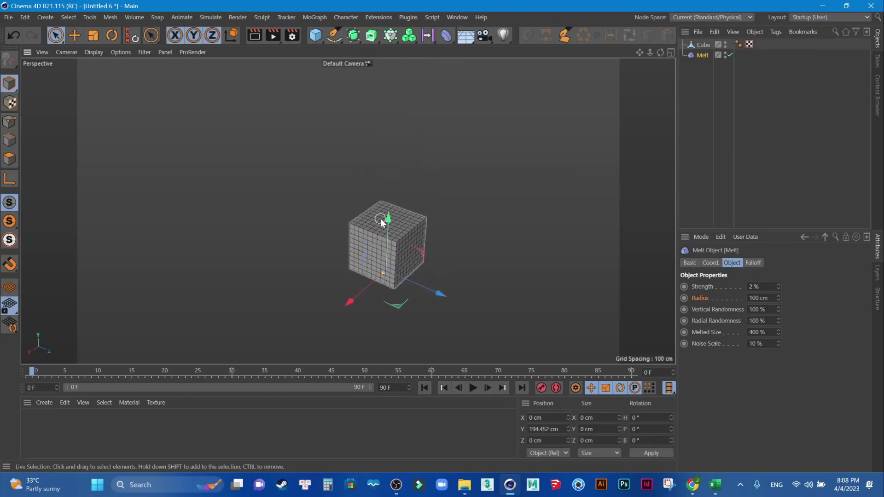
{"action": "middle_click", "coordinate": [381, 219]}
{"action": "middle_click", "coordinate": [529, 257]}
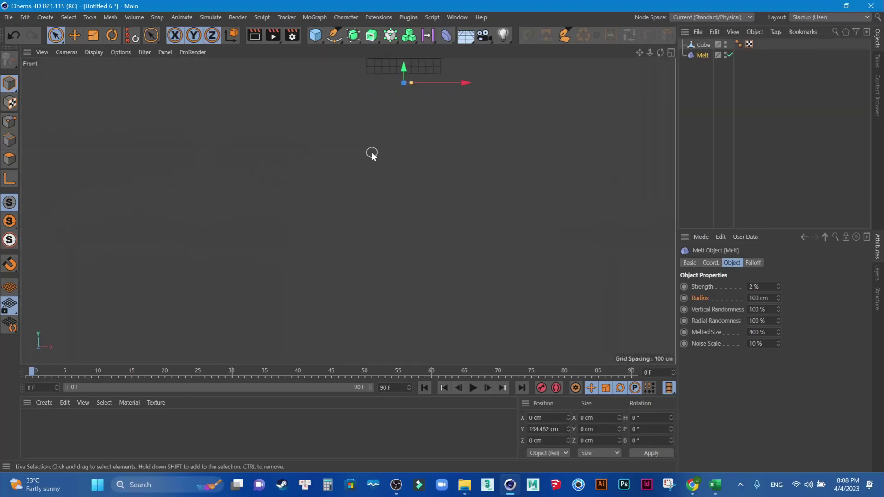
{"action": "scroll", "coordinate": [383, 159], "scroll_direction": "up", "scroll_amount": 3}
{"action": "scroll", "coordinate": [449, 210], "scroll_direction": "up", "scroll_amount": 3}
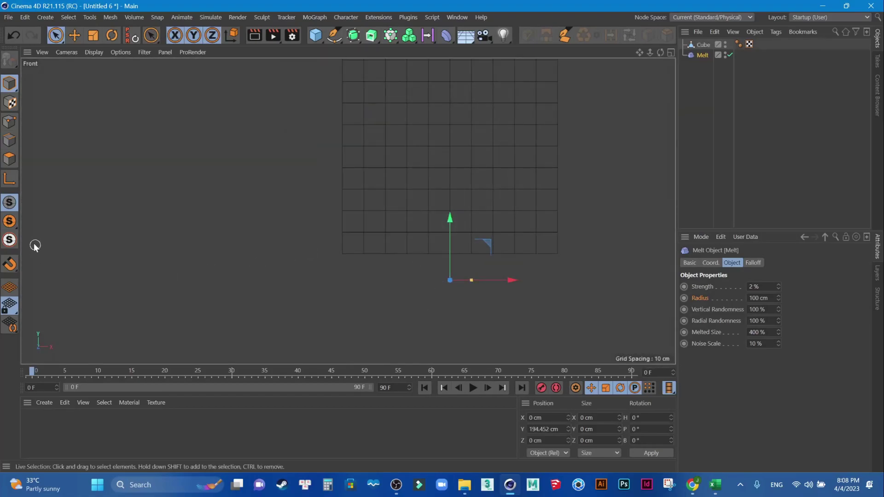
Snap Melt to the cube's bottom at Y 219 cm, disable snapping, and return to Perspective.
{"action": "left_click", "coordinate": [10, 265]}
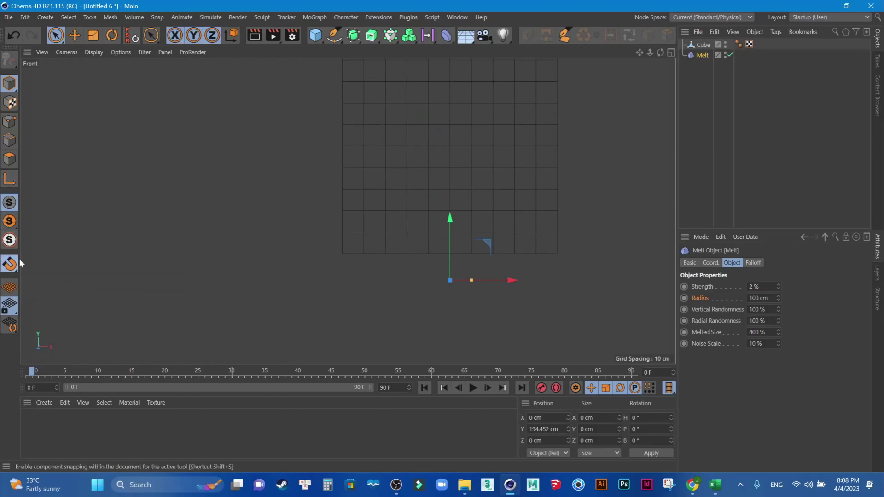
{"action": "left_click_drag", "start_coordinate": [451, 220], "coordinate": [450, 194]}
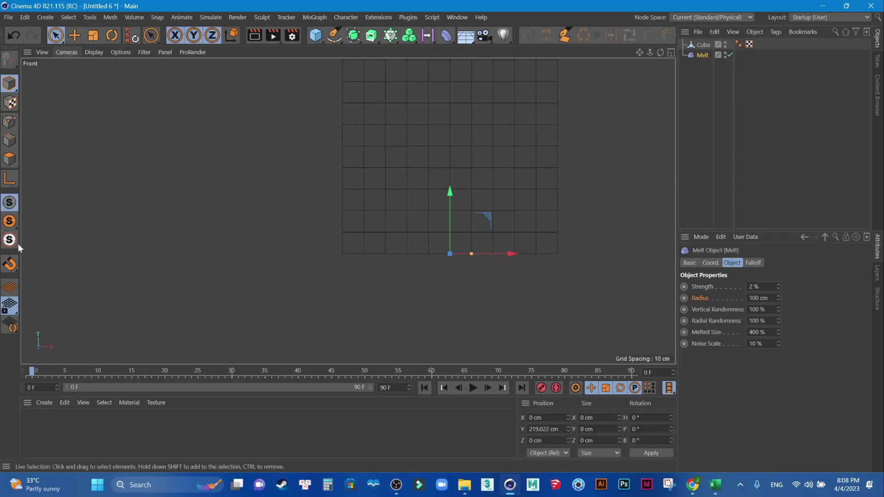
{"action": "left_click", "coordinate": [10, 265]}
{"action": "left_click", "coordinate": [10, 265]}
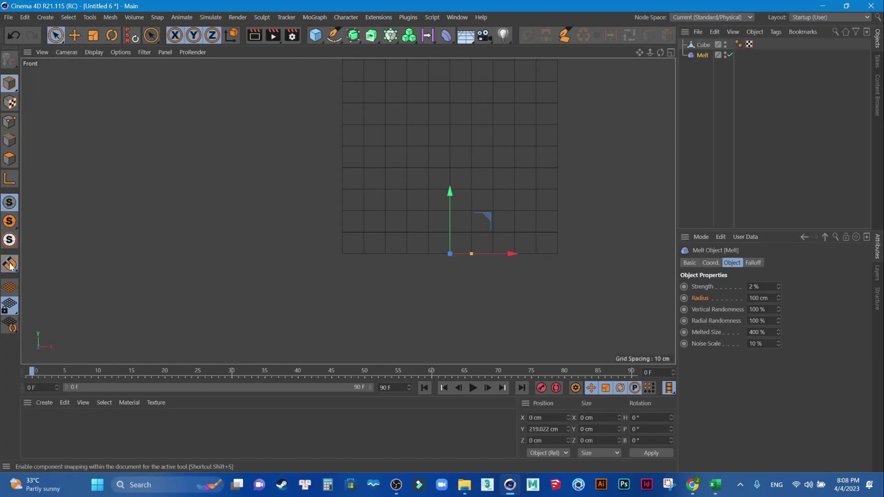
{"action": "left_click", "coordinate": [10, 265]}
{"action": "left_click", "coordinate": [69, 119]}
{"action": "left_click", "coordinate": [10, 265]}
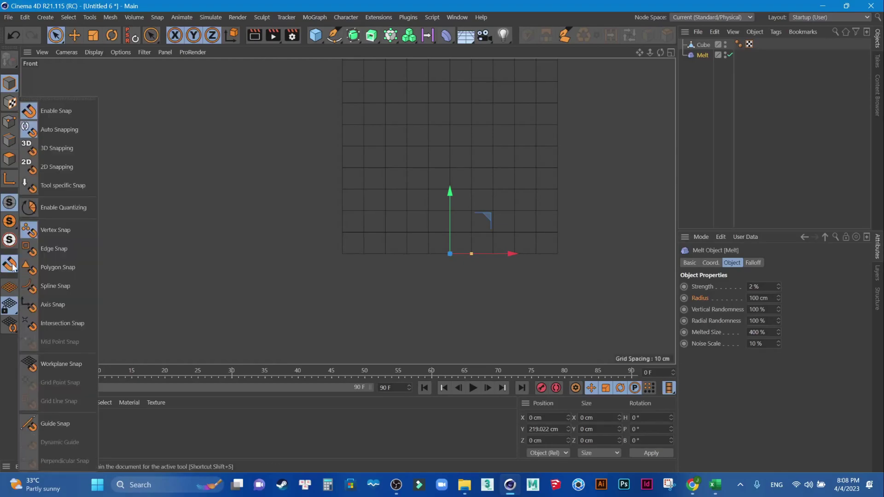
{"action": "left_click", "coordinate": [10, 266]}
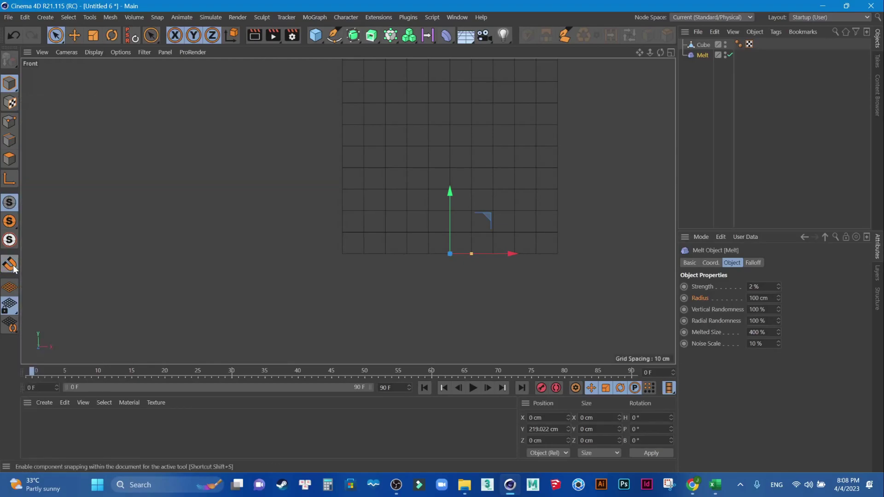
{"action": "middle_click", "coordinate": [273, 239]}
{"action": "middle_click", "coordinate": [299, 189]}
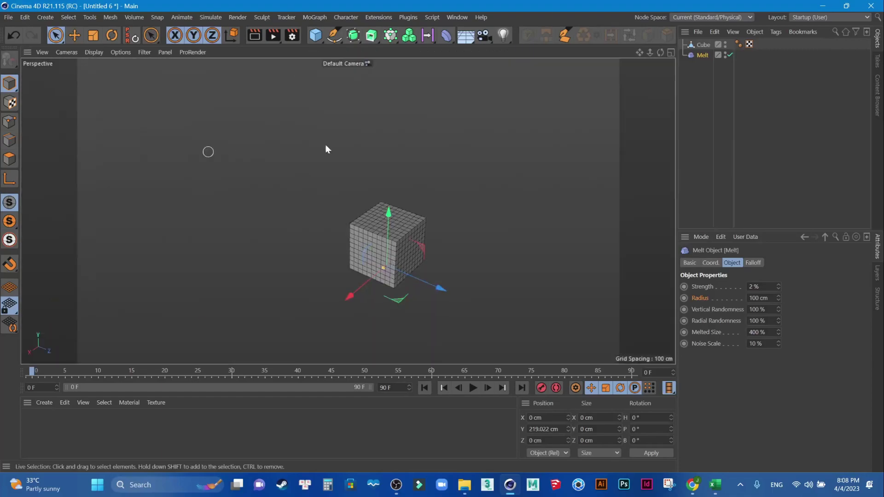
Parent Melt under the cube, test 100% strength with Melted Size 800%, then set 0%.
{"action": "left_click_drag", "start_coordinate": [703, 54], "coordinate": [704, 45]}
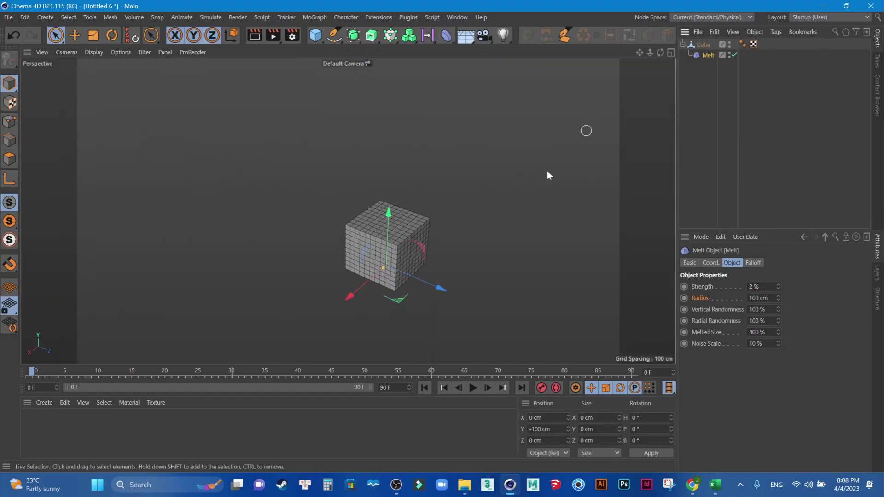
{"action": "mouse_move", "coordinate": [781, 287]}
{"action": "left_mouse_down"}
{"action": "mouse_move", "coordinate": [780, 300]}
{"action": "mouse_move", "coordinate": [779, 287]}
{"action": "left_mouse_up"}
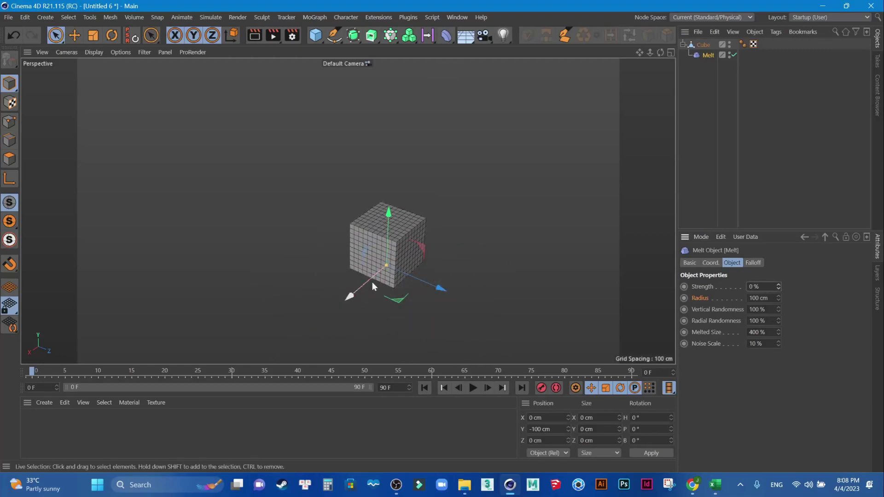
{"action": "mouse_move", "coordinate": [471, 291]}
{"action": "left_mouse_down", "text": "alt"}
{"action": "mouse_move", "coordinate": [526, 213]}
{"action": "mouse_move", "coordinate": [433, 225]}
{"action": "mouse_move", "coordinate": [484, 230]}
{"action": "left_mouse_up", "text": "alt"}
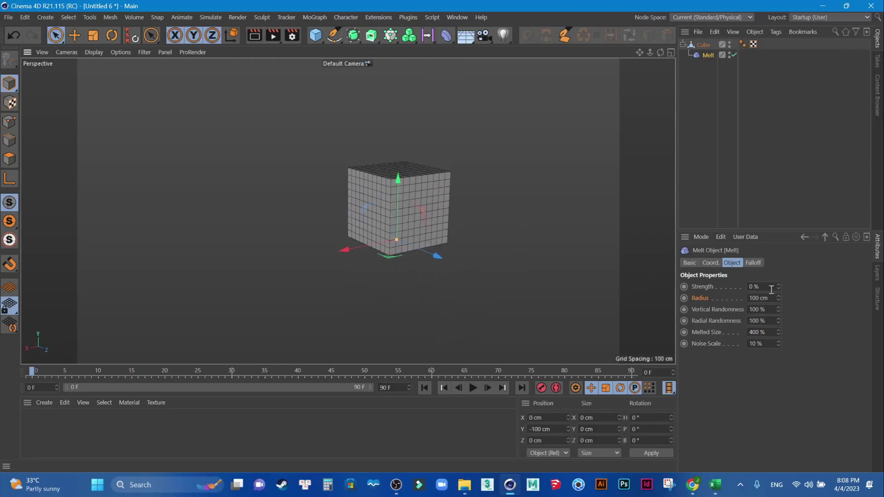
{"action": "left_click_drag", "start_coordinate": [777, 286], "coordinate": [778, 257]}
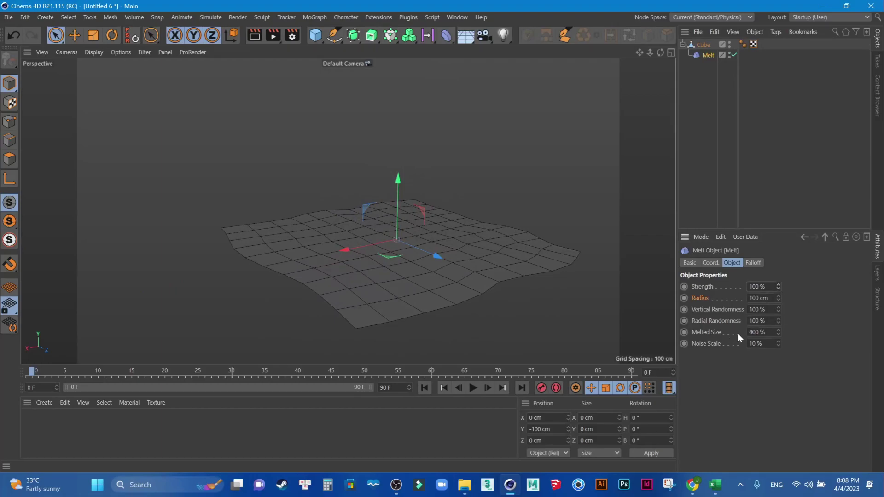
{"action": "double_click", "coordinate": [772, 333]}
{"action": "type", "text": "800"}
{"action": "key", "text": "Return"}
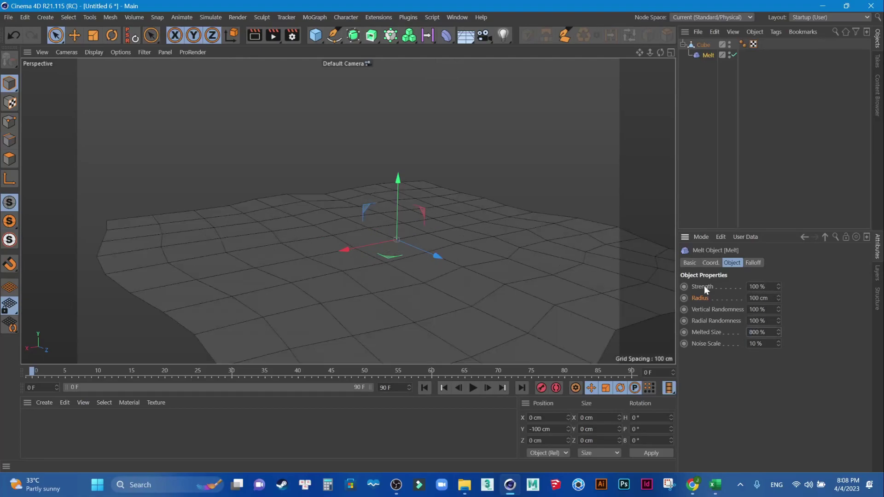
{"action": "mouse_move", "coordinate": [779, 288]}
{"action": "left_mouse_down"}
{"action": "mouse_move", "coordinate": [737, 288]}
{"action": "mouse_move", "coordinate": [824, 287]}
{"action": "mouse_move", "coordinate": [737, 286]}
{"action": "left_mouse_up"}
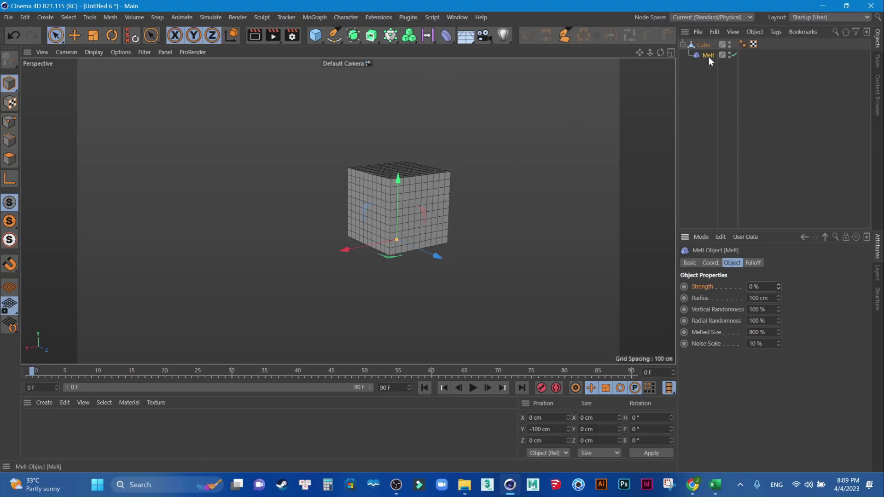
Delete Melt and add a Spherify deformer, undoing its parenting under the cube.
{"action": "key", "text": "Delete"}
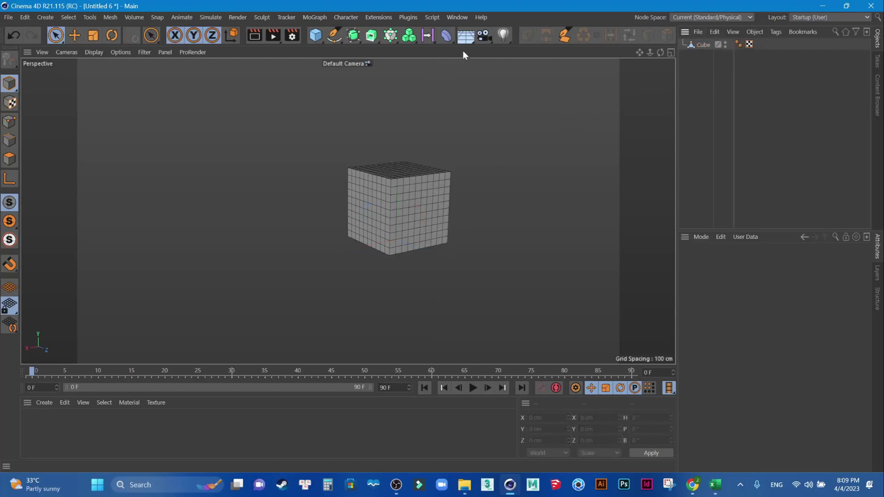
{"action": "left_click", "coordinate": [446, 36]}
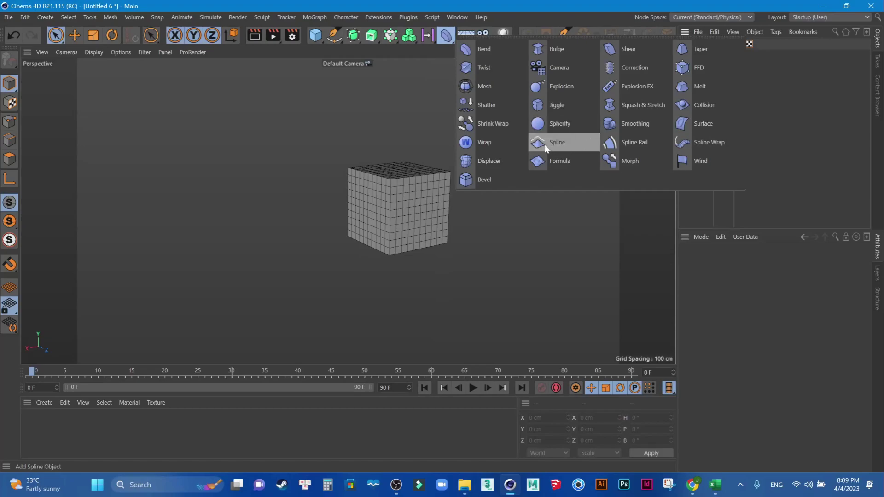
{"action": "left_click", "coordinate": [565, 124]}
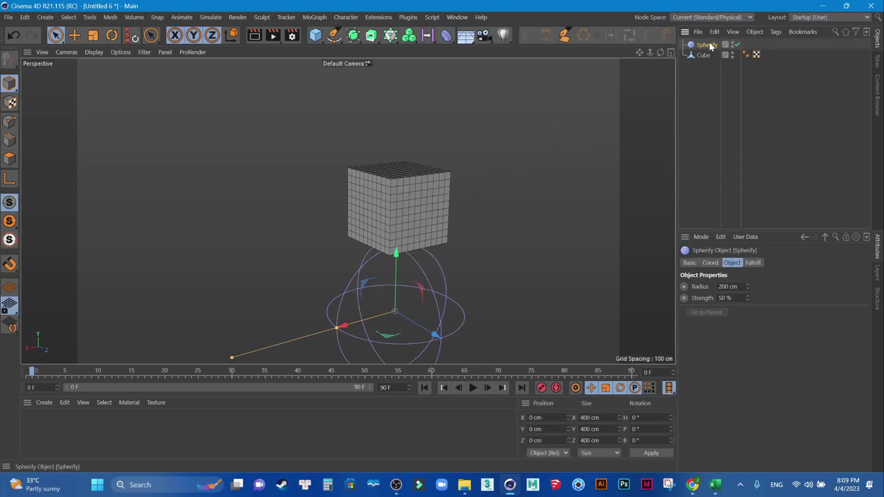
{"action": "left_click_drag", "start_coordinate": [702, 56], "coordinate": [703, 56]}
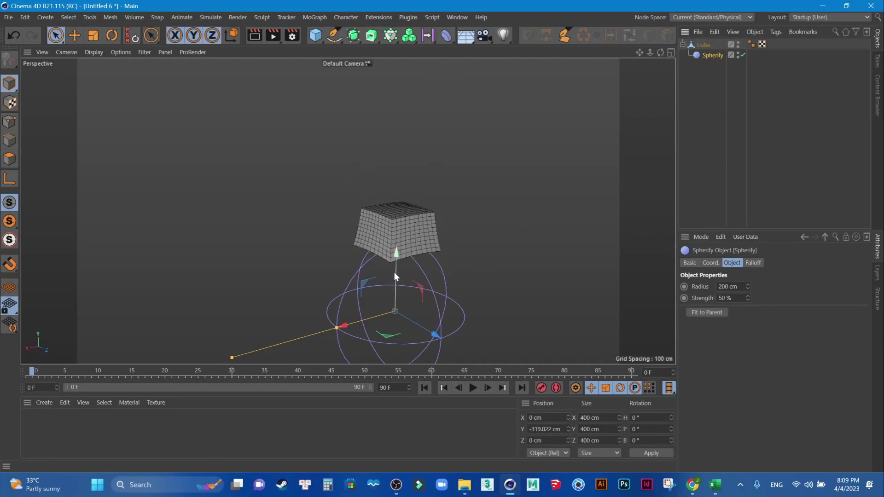
{"action": "key", "text": "ctrl+z"}
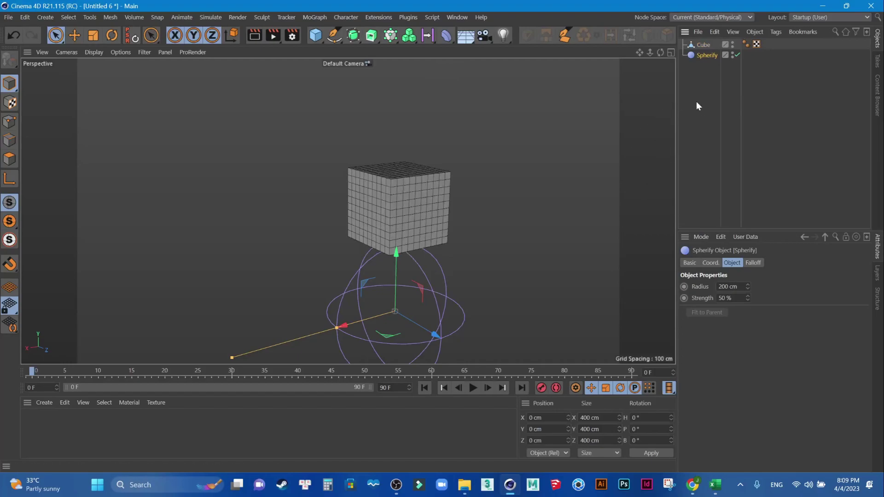
Raise Spherify to about Y 319 cm, centred on the cube via the Front view.
{"action": "left_click", "coordinate": [400, 209]}
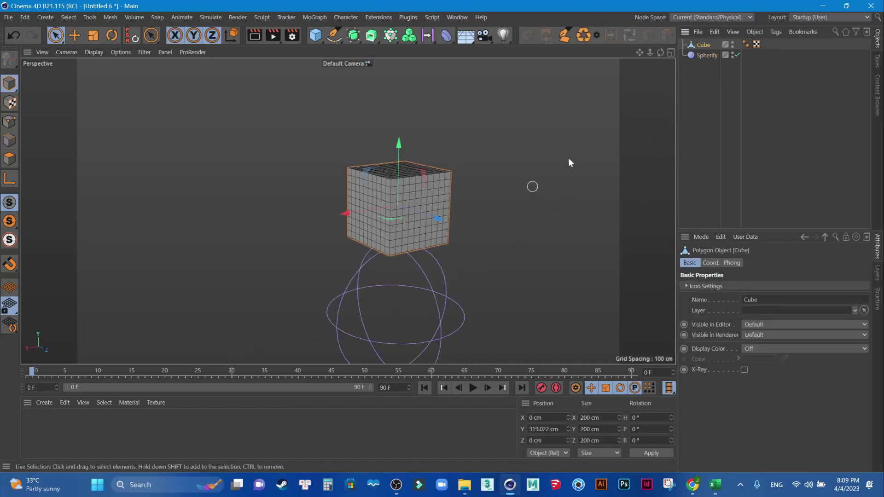
{"action": "left_click", "coordinate": [704, 56]}
{"action": "left_click_drag", "start_coordinate": [396, 253], "coordinate": [423, 157]}
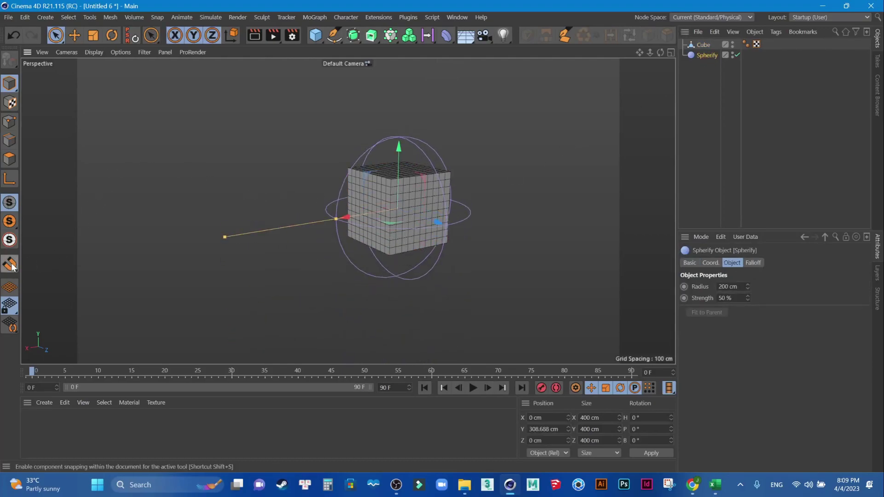
{"action": "middle_click", "coordinate": [412, 218]}
{"action": "middle_click", "coordinate": [468, 233]}
{"action": "scroll", "coordinate": [469, 233], "scroll_direction": "down", "scroll_amount": 2}
{"action": "left_click_drag", "start_coordinate": [442, 103], "coordinate": [444, 97]}
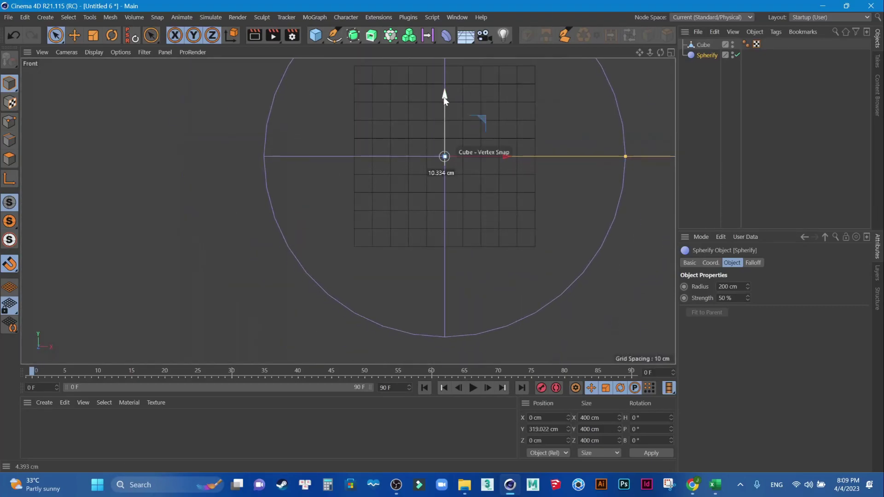
{"action": "middle_click", "coordinate": [393, 160]}
{"action": "middle_click", "coordinate": [103, 171]}
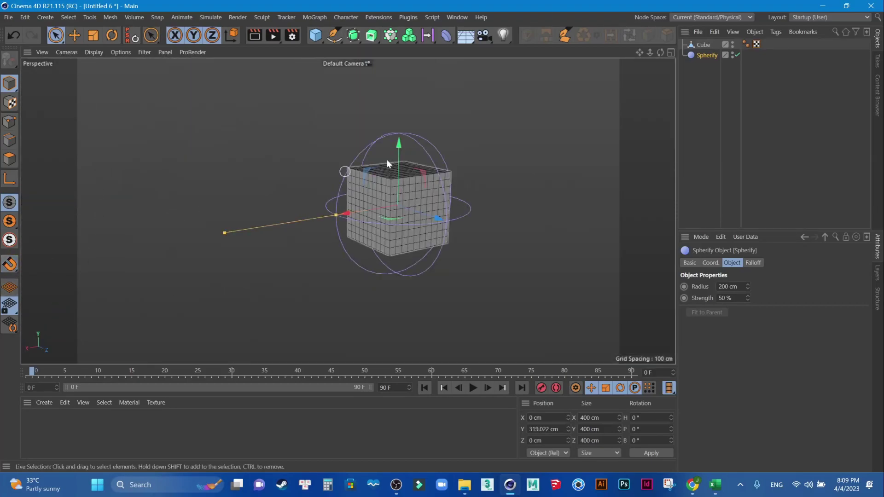
Parent Spherify under the cube, fit it to the parent, and set strength to 100%.
{"action": "type", "text": "0"}
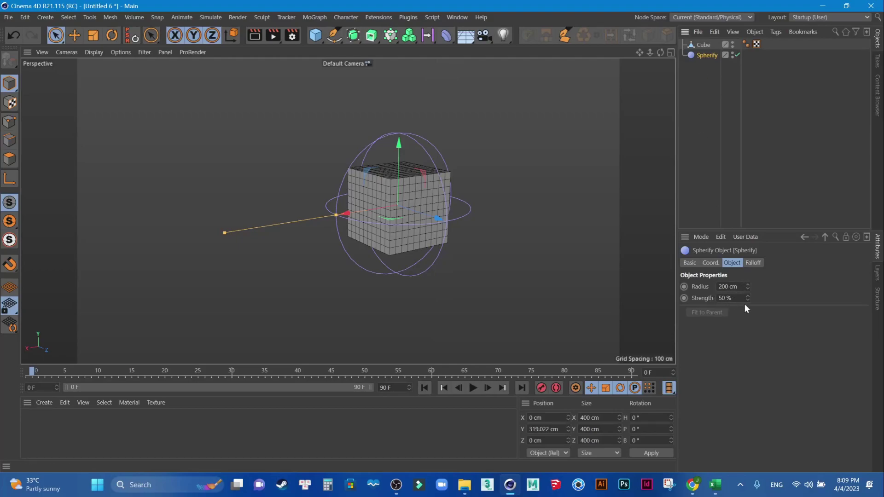
{"action": "key", "text": "Return"}
{"action": "left_click_drag", "start_coordinate": [748, 298], "coordinate": [747, 298]}
{"action": "left_click_drag", "start_coordinate": [703, 58], "coordinate": [706, 45]}
{"action": "left_click_drag", "start_coordinate": [747, 297], "coordinate": [735, 326]}
{"action": "left_click", "coordinate": [707, 313]}
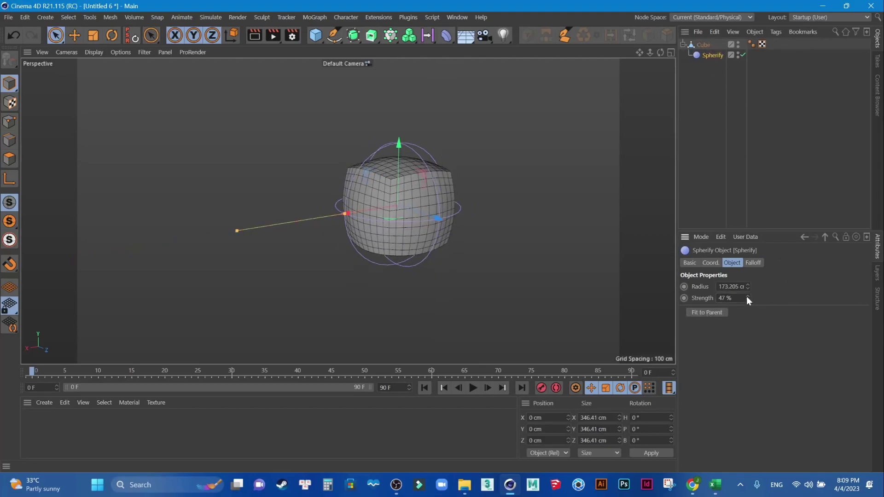
{"action": "left_click_drag", "start_coordinate": [747, 297], "coordinate": [747, 276]}
{"action": "scroll", "coordinate": [399, 206], "scroll_direction": "up", "scroll_amount": 3}
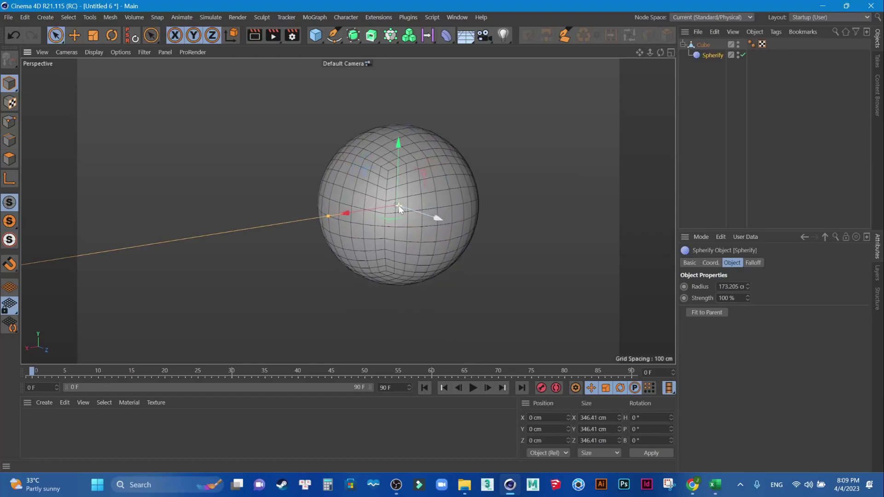
{"action": "left_click_drag", "start_coordinate": [748, 299], "coordinate": [748, 341]}
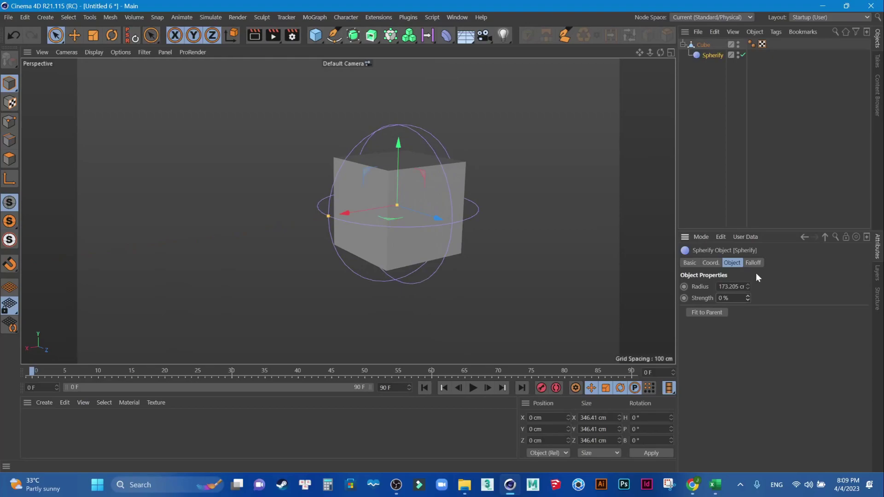
{"action": "mouse_move", "coordinate": [749, 297]}
{"action": "left_mouse_down"}
{"action": "mouse_move", "coordinate": [749, 274]}
{"action": "mouse_move", "coordinate": [748, 323]}
{"action": "mouse_move", "coordinate": [748, 276]}
{"action": "left_mouse_up"}
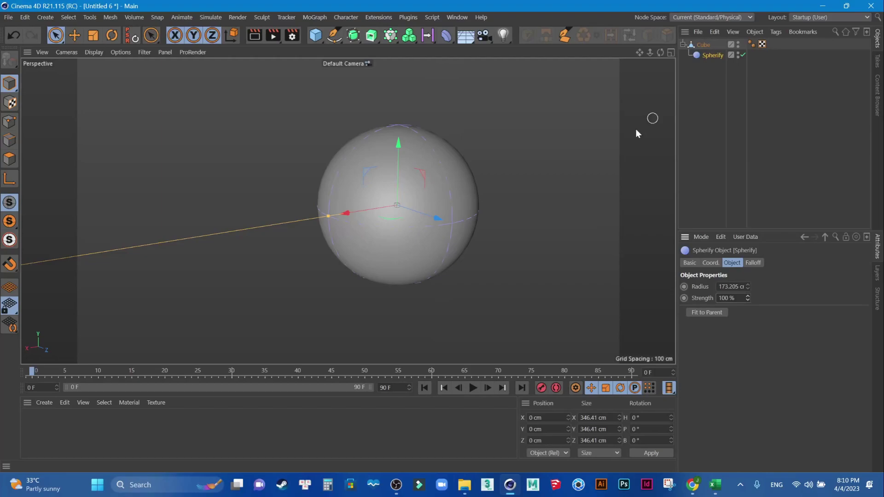
Enable wireframe shading and orbit around the resulting sphere.
{"action": "key", "text": "n"}
{"action": "key", "text": "b"}
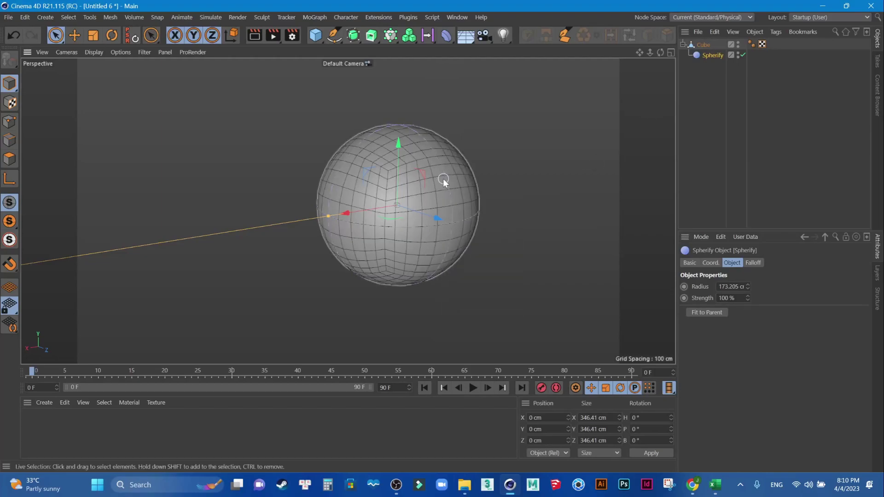
{"action": "mouse_move", "coordinate": [472, 187]}
{"action": "left_mouse_down", "text": "alt"}
{"action": "mouse_move", "coordinate": [418, 203]}
{"action": "mouse_move", "coordinate": [529, 232]}
{"action": "mouse_move", "coordinate": [483, 245]}
{"action": "mouse_move", "coordinate": [407, 188]}
{"action": "mouse_move", "coordinate": [242, 219]}
{"action": "left_mouse_up", "text": "alt"}
{"action": "scroll", "coordinate": [325, 198], "scroll_direction": "up", "scroll_amount": 2}
{"action": "scroll", "coordinate": [339, 195], "scroll_direction": "down", "scroll_amount": 3}
{"action": "scroll", "coordinate": [242, 220], "scroll_direction": "up", "scroll_amount": 3}
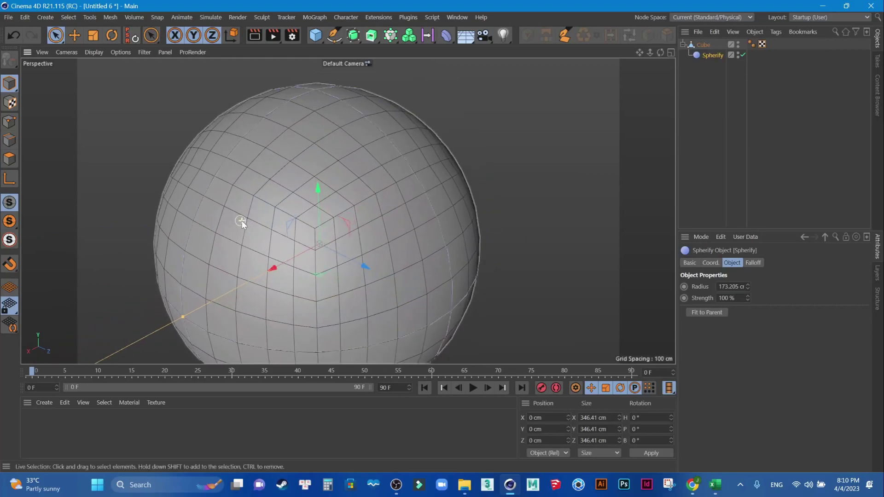
{"action": "scroll", "coordinate": [242, 220], "scroll_direction": "down", "scroll_amount": 3}
{"action": "scroll", "coordinate": [421, 203], "scroll_direction": "up", "scroll_amount": 1}
{"action": "scroll", "coordinate": [421, 203], "scroll_direction": "up", "scroll_amount": 1}
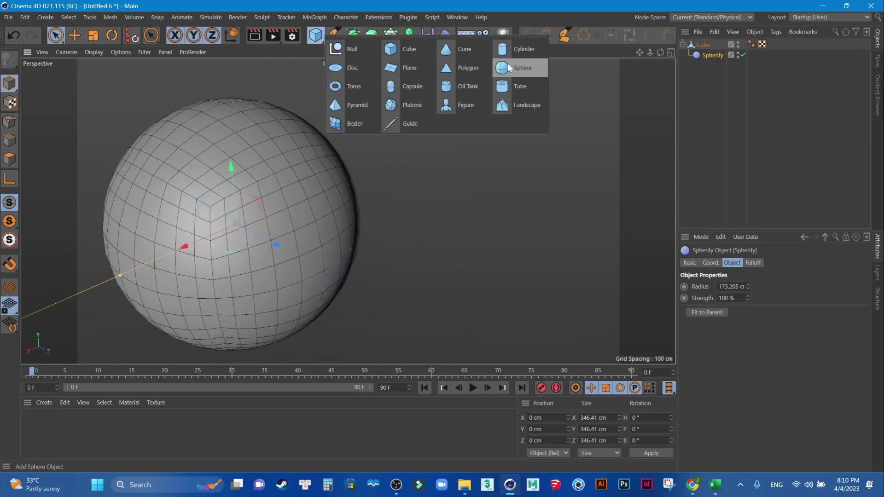
Add a sphere beside the other one, give it 32 segments, and make it editable.
{"action": "left_click_drag", "start_coordinate": [317, 42], "coordinate": [518, 64]}
{"action": "scroll", "coordinate": [476, 189], "scroll_direction": "down", "scroll_amount": 3}
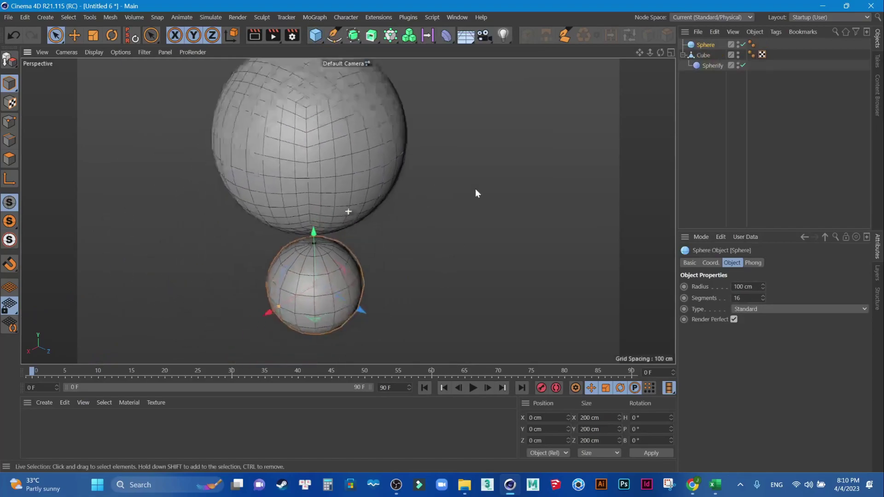
{"action": "left_click_drag", "start_coordinate": [475, 189], "coordinate": [458, 256], "text": "alt"}
{"action": "left_click_drag", "start_coordinate": [331, 304], "coordinate": [461, 329]}
{"action": "double_click", "coordinate": [744, 298]}
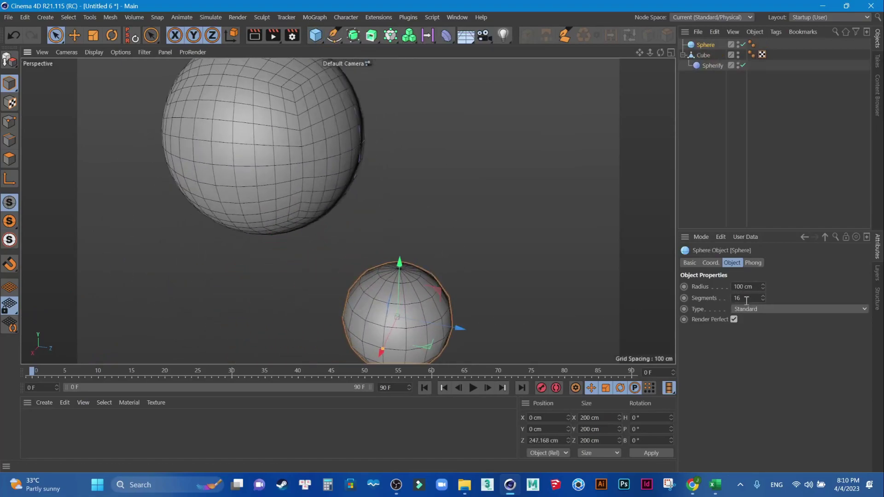
{"action": "type", "text": "32"}
{"action": "key", "text": "Return"}
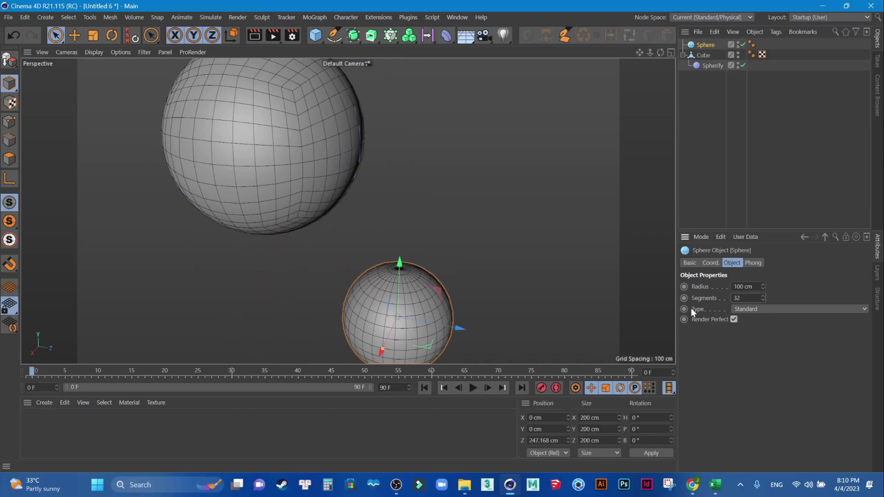
{"action": "scroll", "coordinate": [391, 295], "scroll_direction": "up", "scroll_amount": 3}
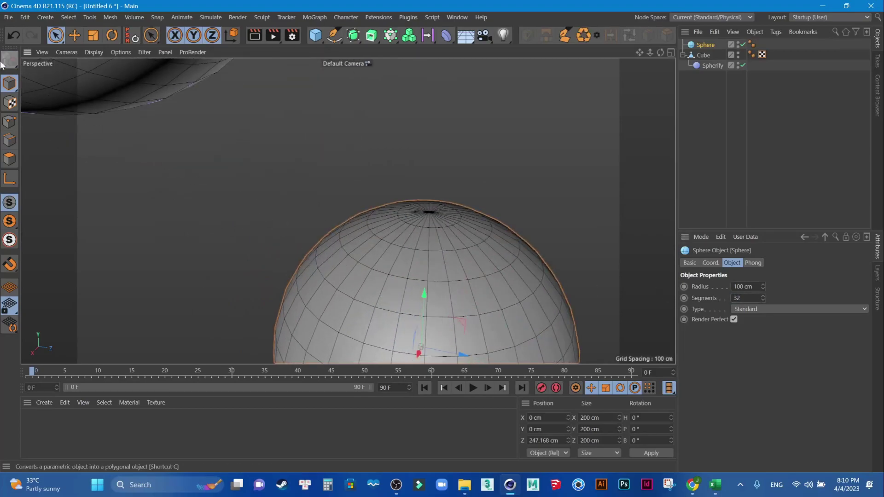
{"action": "left_click", "coordinate": [9, 60]}
{"action": "scroll", "coordinate": [385, 155], "scroll_direction": "up", "scroll_amount": 3}
{"action": "mouse_move", "coordinate": [385, 154]}
{"action": "left_mouse_down", "text": "alt"}
{"action": "mouse_move", "coordinate": [418, 167]}
{"action": "mouse_move", "coordinate": [381, 245]}
{"action": "left_mouse_up", "text": "alt"}
{"action": "scroll", "coordinate": [416, 157], "scroll_direction": "up", "scroll_amount": 3}
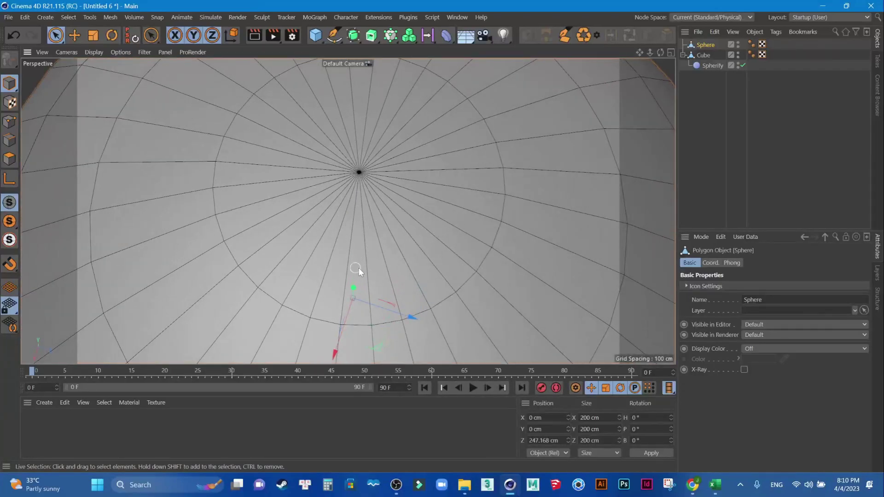
In Edge mode, select two pole edges and a ring edge on the sphere.
{"action": "left_click", "coordinate": [10, 140]}
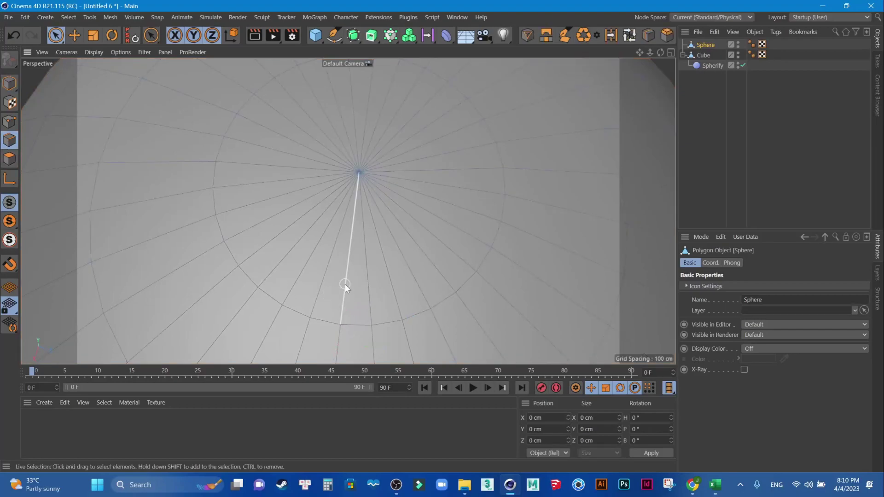
{"action": "left_click", "coordinate": [361, 297]}
{"action": "left_click", "coordinate": [367, 288], "text": "shift"}
{"action": "left_click", "coordinate": [360, 323], "text": "shift"}
{"action": "scroll", "coordinate": [413, 277], "scroll_direction": "down", "scroll_amount": 5}
{"action": "mouse_move", "coordinate": [460, 297]}
{"action": "left_mouse_down", "text": "alt"}
{"action": "mouse_move", "coordinate": [278, 229]}
{"action": "mouse_move", "coordinate": [475, 233]}
{"action": "left_mouse_up", "text": "alt"}
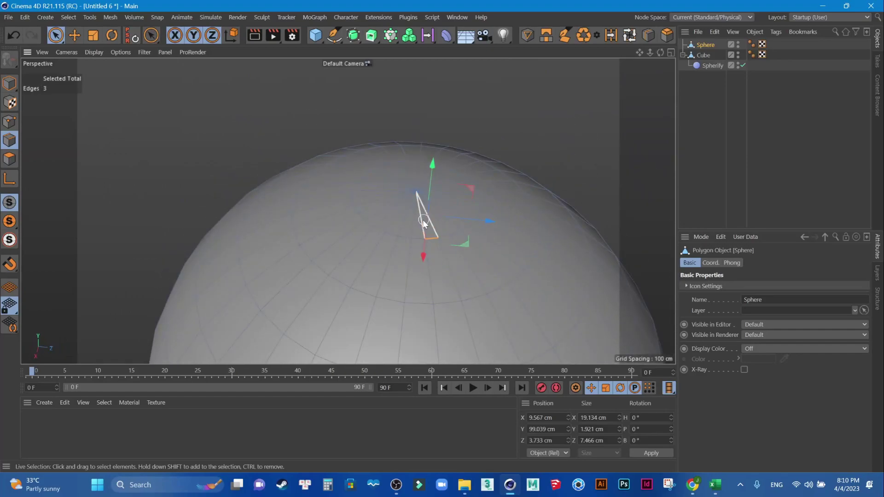
{"action": "scroll", "coordinate": [424, 223], "scroll_direction": "down", "scroll_amount": 2}
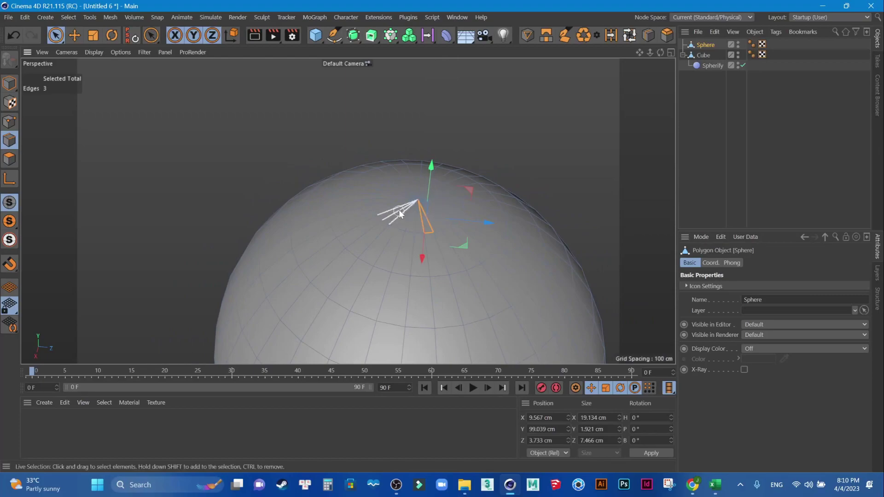
{"action": "scroll", "coordinate": [401, 217], "scroll_direction": "down", "scroll_amount": 2}
{"action": "scroll", "coordinate": [401, 214], "scroll_direction": "down", "scroll_amount": 3}
{"action": "scroll", "coordinate": [402, 211], "scroll_direction": "down", "scroll_amount": 1}
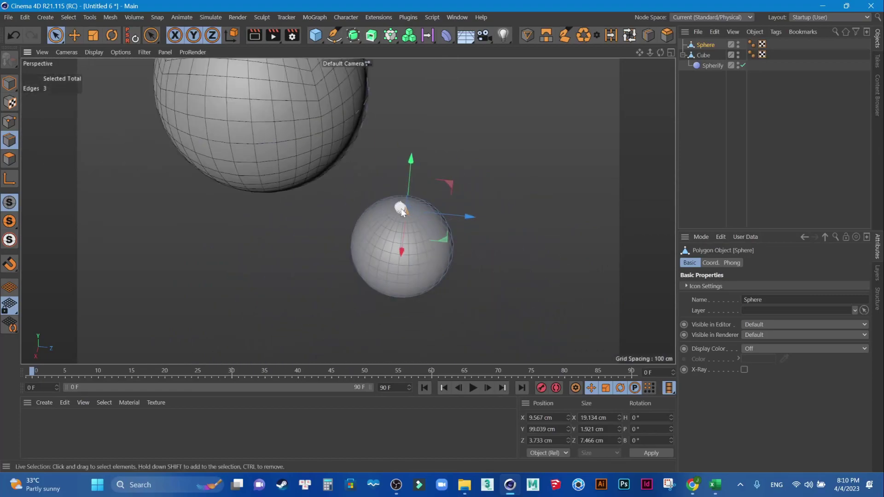
{"action": "scroll", "coordinate": [387, 221], "scroll_direction": "up", "scroll_amount": 3}
{"action": "scroll", "coordinate": [351, 216], "scroll_direction": "up", "scroll_amount": 2}
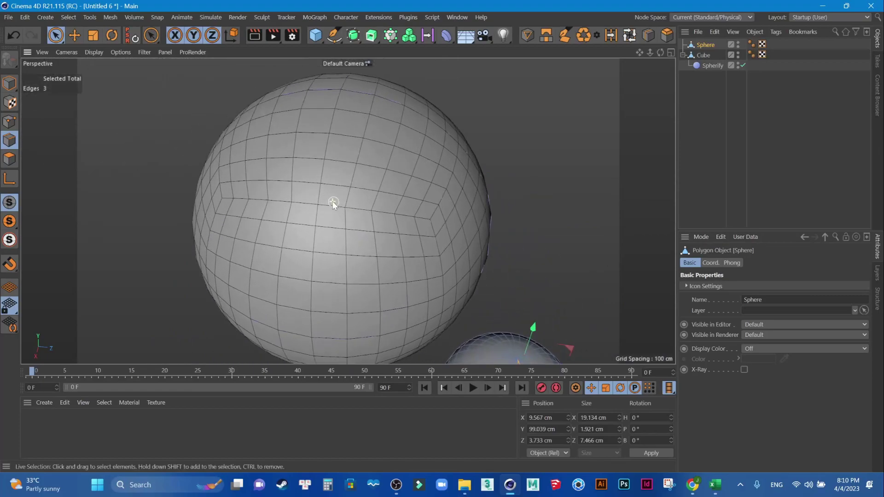
{"action": "scroll", "coordinate": [333, 203], "scroll_direction": "up", "scroll_amount": 2}
Orbit around the sphere, then return to Model mode and select the lower sphere.
{"action": "mouse_move", "coordinate": [333, 212]}
{"action": "left_mouse_down", "text": "alt"}
{"action": "mouse_move", "coordinate": [375, 241]}
{"action": "mouse_move", "coordinate": [440, 195]}
{"action": "mouse_move", "coordinate": [407, 228]}
{"action": "mouse_move", "coordinate": [235, 246]}
{"action": "mouse_move", "coordinate": [281, 226]}
{"action": "mouse_move", "coordinate": [252, 205]}
{"action": "mouse_move", "coordinate": [412, 248]}
{"action": "mouse_move", "coordinate": [379, 210]}
{"action": "left_mouse_up", "text": "alt"}
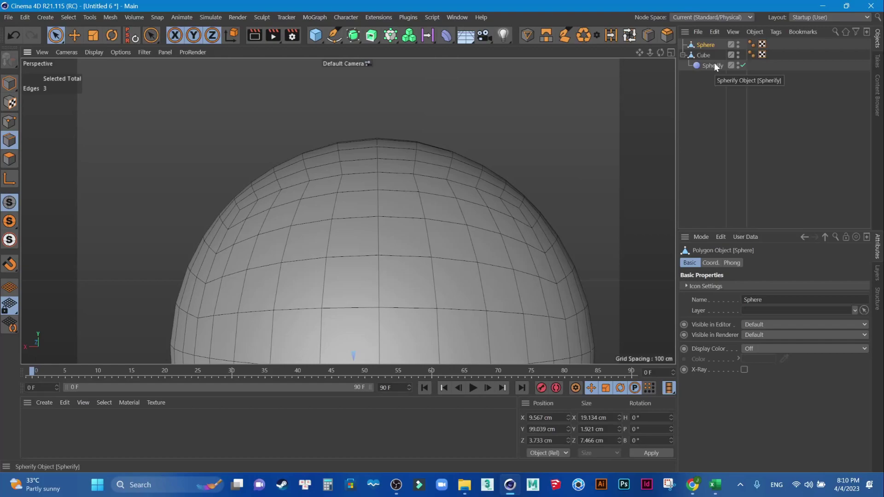
{"action": "mouse_move", "coordinate": [436, 158]}
{"action": "left_mouse_down", "text": "alt"}
{"action": "mouse_move", "coordinate": [338, 218]}
{"action": "mouse_move", "coordinate": [412, 257]}
{"action": "mouse_move", "coordinate": [444, 233]}
{"action": "mouse_move", "coordinate": [332, 213]}
{"action": "mouse_move", "coordinate": [456, 229]}
{"action": "left_mouse_up", "text": "alt"}
{"action": "right_click_drag", "start_coordinate": [455, 225], "coordinate": [528, 261], "text": "alt"}
{"action": "mouse_move", "coordinate": [528, 261]}
{"action": "left_mouse_down", "text": "alt"}
{"action": "mouse_move", "coordinate": [344, 198]}
{"action": "mouse_move", "coordinate": [356, 201]}
{"action": "left_mouse_up", "text": "alt"}
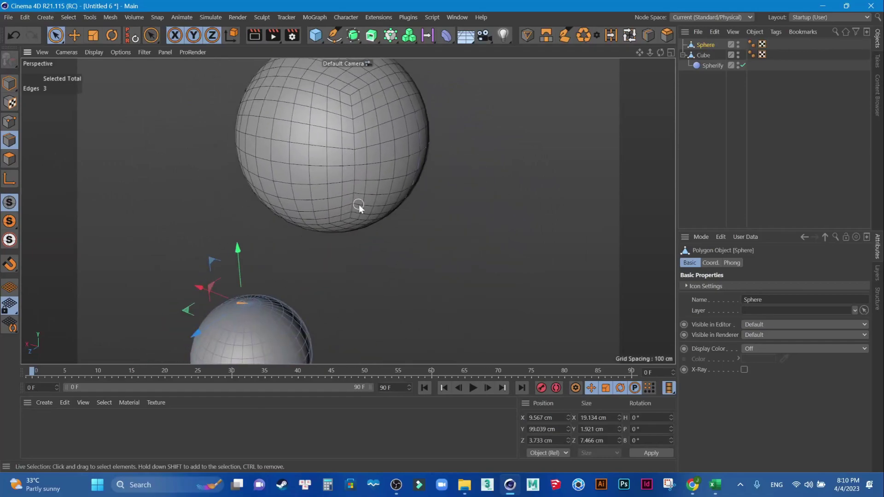
{"action": "left_click_drag", "start_coordinate": [355, 170], "coordinate": [277, 339], "text": "alt"}
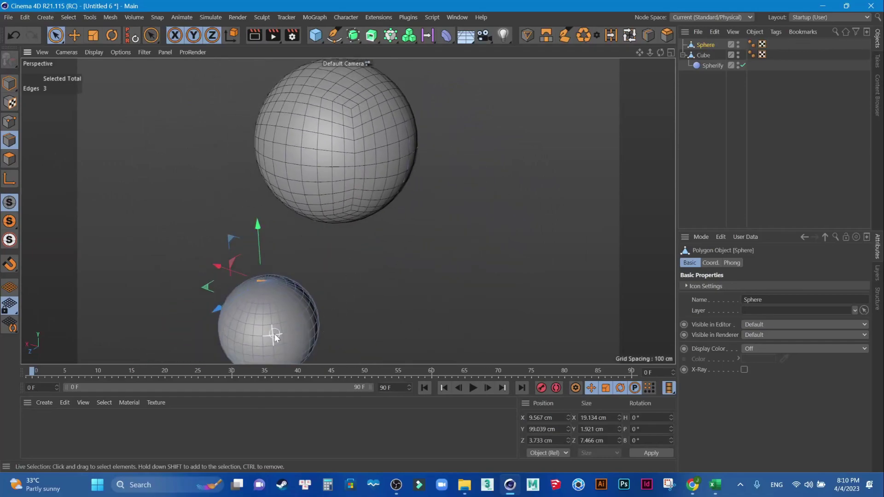
{"action": "left_click", "coordinate": [10, 84]}
{"action": "left_click", "coordinate": [55, 36]}
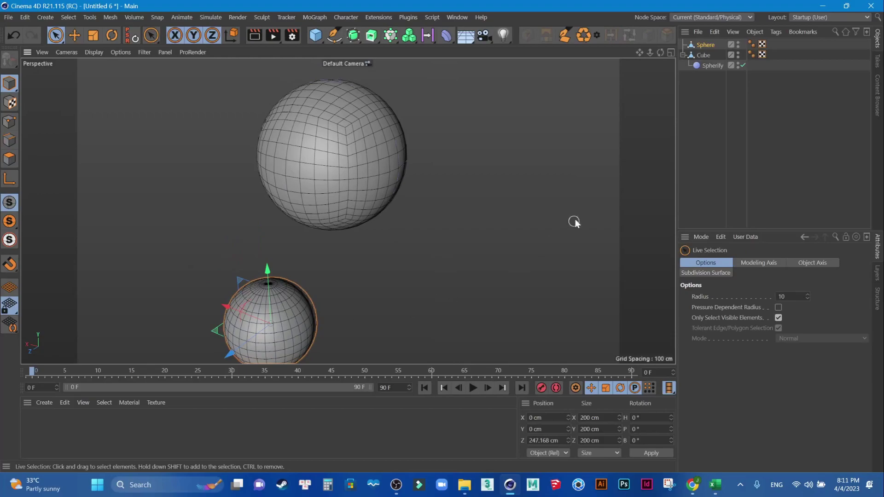
Delete the sphere, Spherify and cube, leaving a single new Spline Wrap deformer.
{"action": "key", "text": "Delete"}
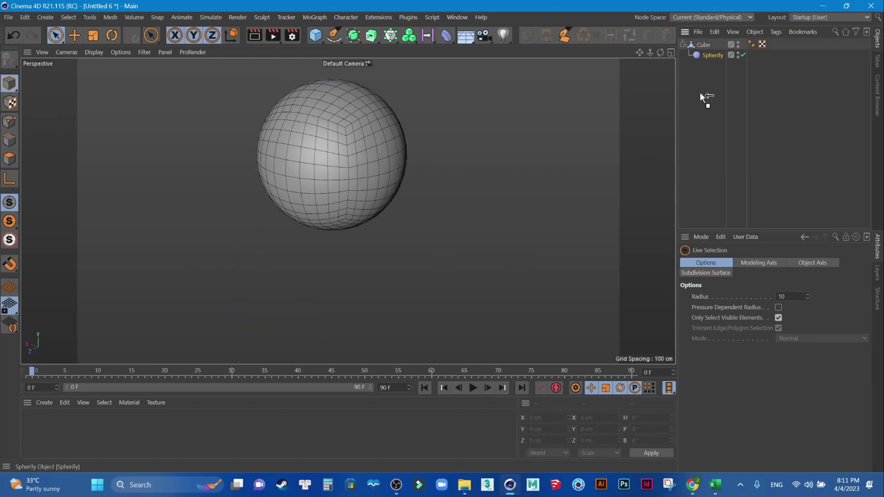
{"action": "key", "text": "Delete"}
{"action": "left_click", "coordinate": [447, 37]}
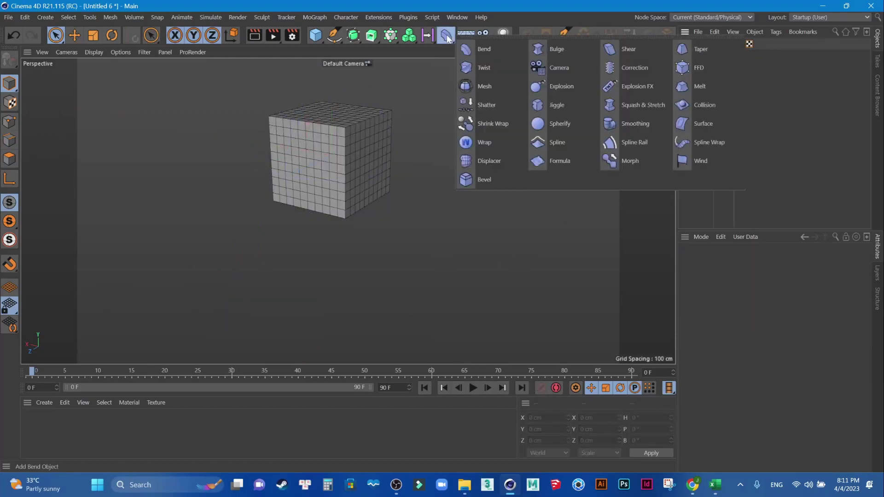
{"action": "left_click", "coordinate": [714, 142]}
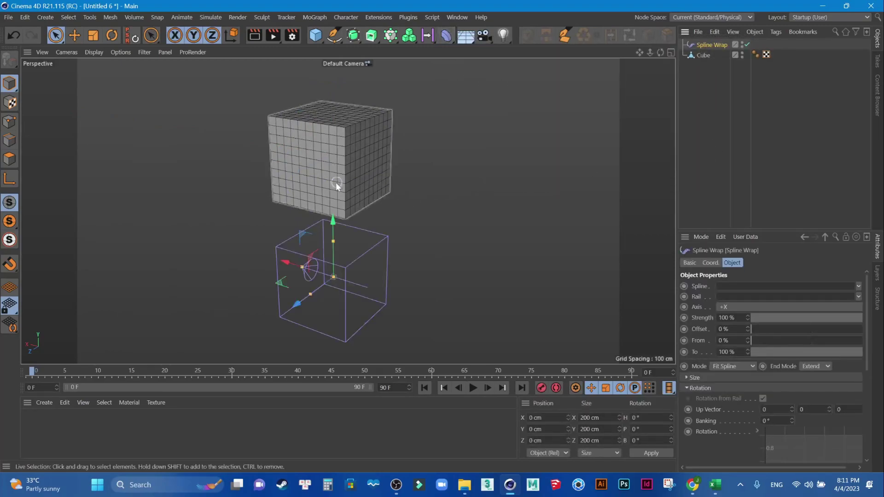
{"action": "scroll", "coordinate": [335, 182], "scroll_direction": "down", "scroll_amount": 2}
{"action": "left_click", "coordinate": [702, 54]}
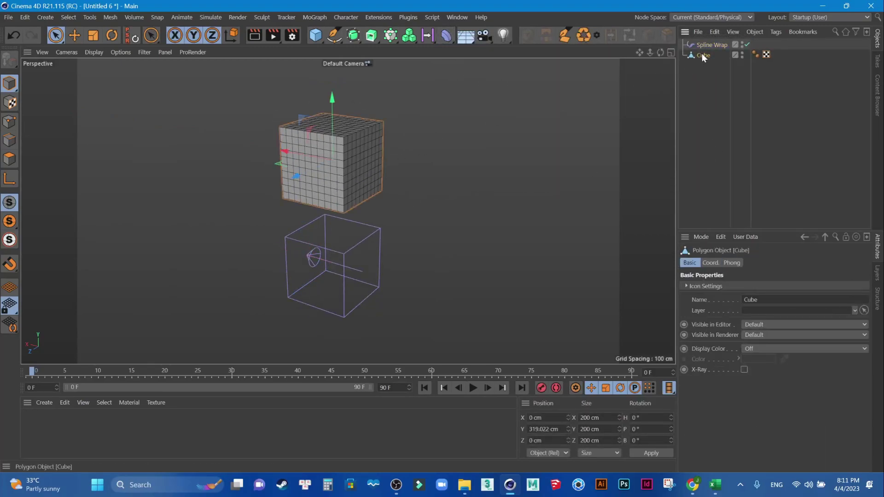
{"action": "key", "text": "Delete"}
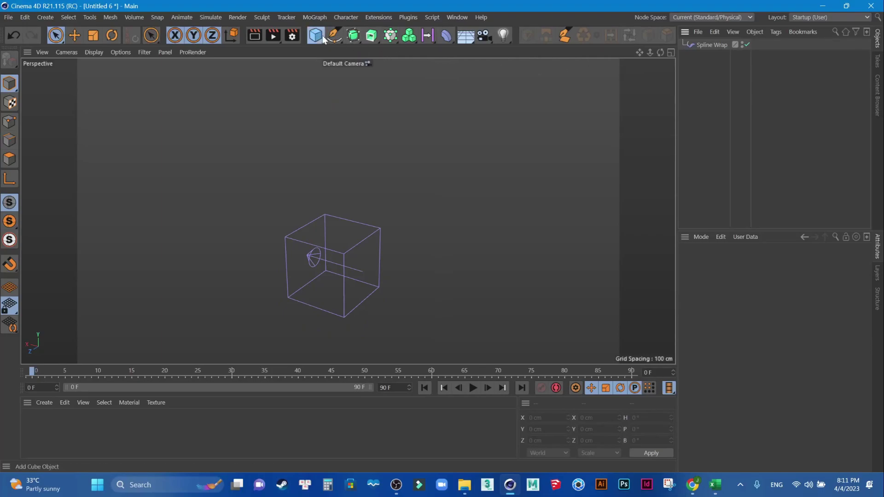
{"action": "left_click", "coordinate": [322, 35]}
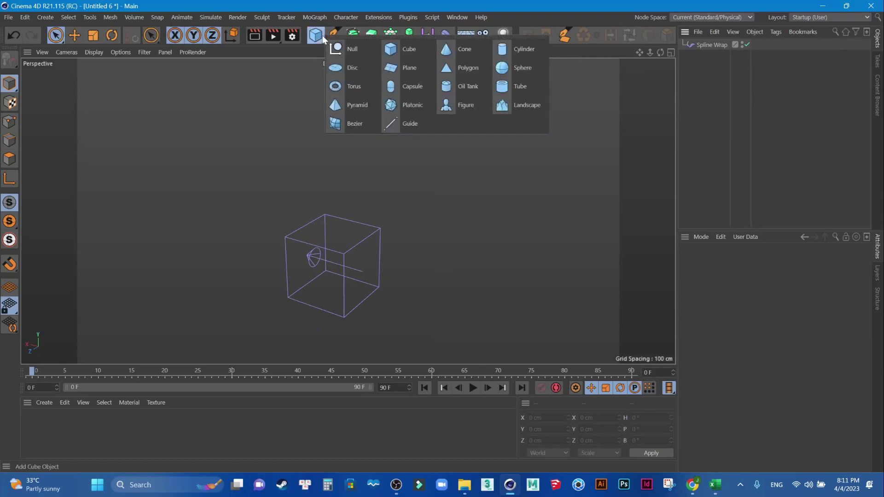
Add a Cylinder with 8 height segments.
{"action": "left_click", "coordinate": [539, 48]}
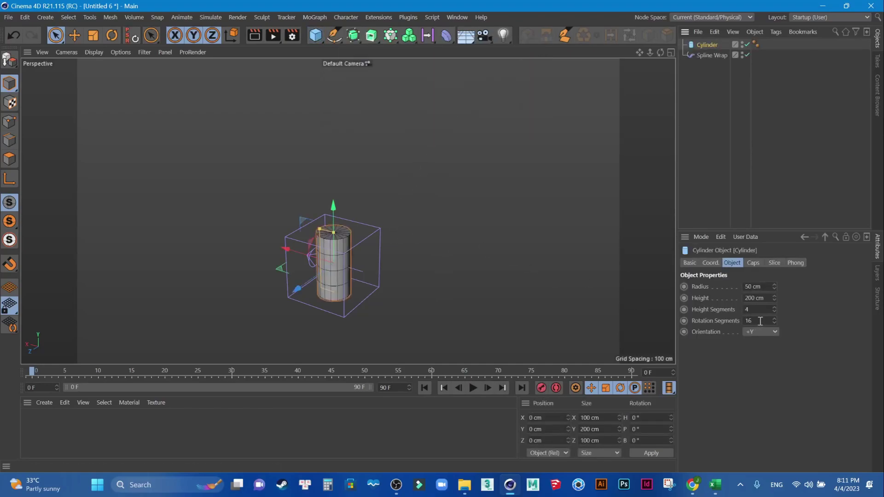
{"action": "left_click", "coordinate": [749, 310]}
{"action": "type", "text": "8"}
{"action": "key", "text": "Return"}
{"action": "scroll", "coordinate": [390, 302], "scroll_direction": "up", "scroll_amount": 3}
{"action": "scroll", "coordinate": [390, 222], "scroll_direction": "up", "scroll_amount": 2}
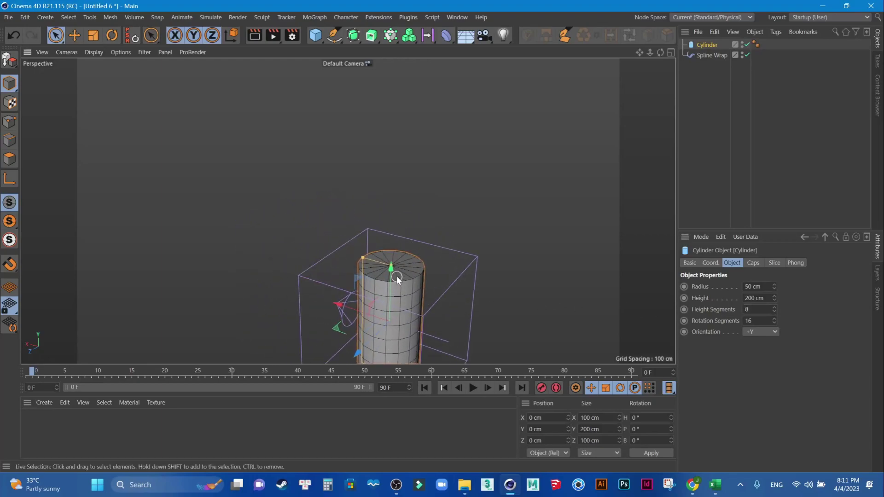
{"action": "left_click_drag", "start_coordinate": [395, 265], "coordinate": [414, 117]}
{"action": "key", "text": "ctrl+z"}
Make the cylinder editable, inset its top cap about 16 cm and extrude it upward.
{"action": "left_click", "coordinate": [9, 59]}
{"action": "left_click", "coordinate": [10, 159]}
{"action": "scroll", "coordinate": [354, 273], "scroll_direction": "up", "scroll_amount": 2}
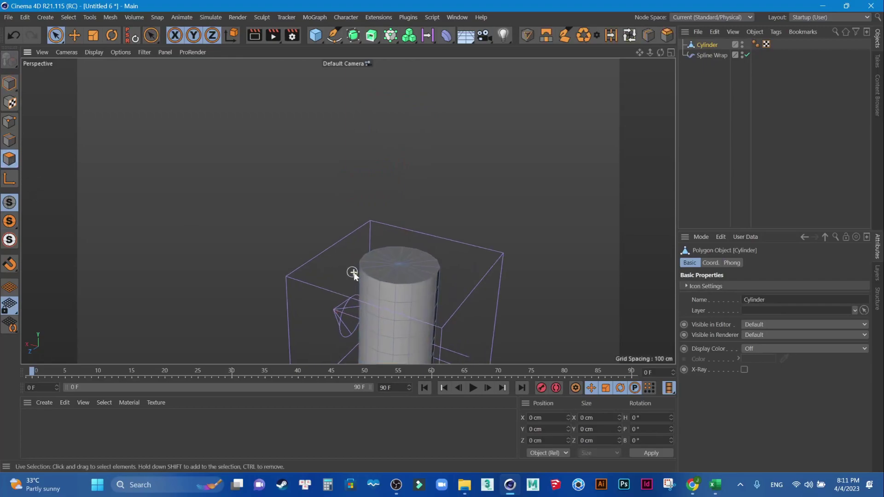
{"action": "scroll", "coordinate": [383, 258], "scroll_direction": "up", "scroll_amount": 2}
{"action": "left_click_drag", "start_coordinate": [385, 258], "coordinate": [441, 242]}
{"action": "right_click", "coordinate": [492, 146]}
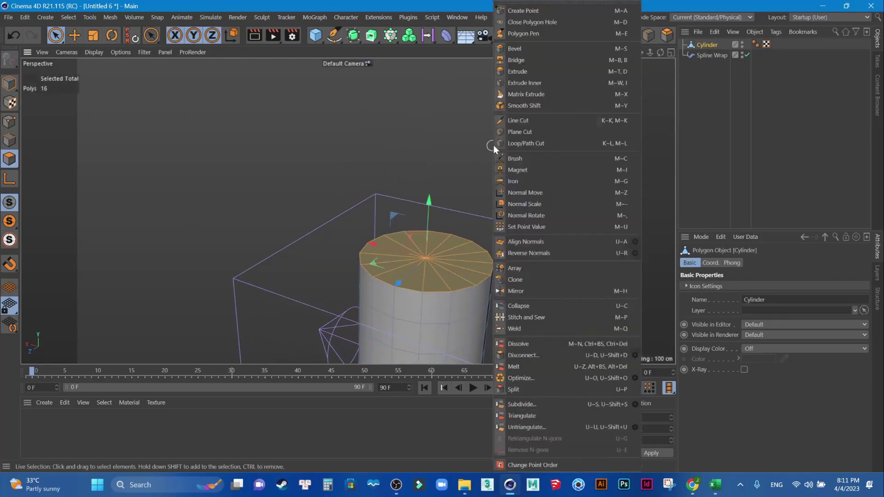
{"action": "left_click", "coordinate": [540, 84]}
{"action": "left_click_drag", "start_coordinate": [529, 170], "coordinate": [567, 171]}
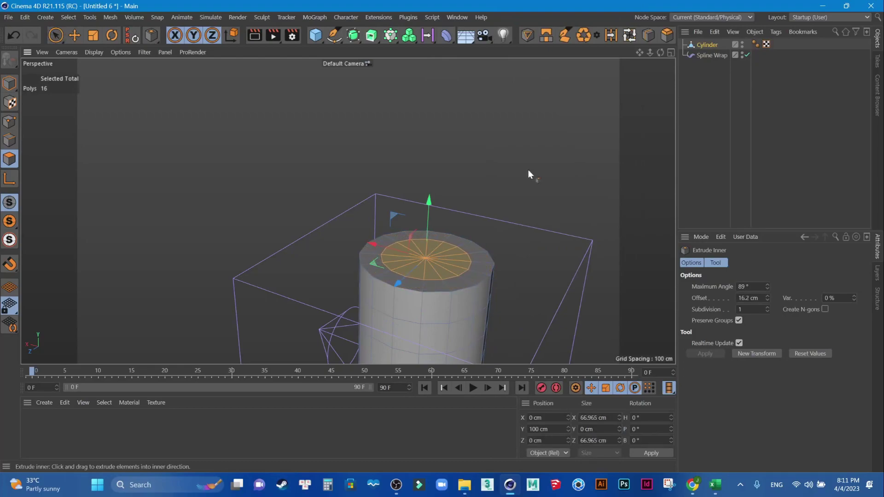
{"action": "key", "text": "d"}
{"action": "left_click_drag", "start_coordinate": [435, 205], "coordinate": [442, 102]}
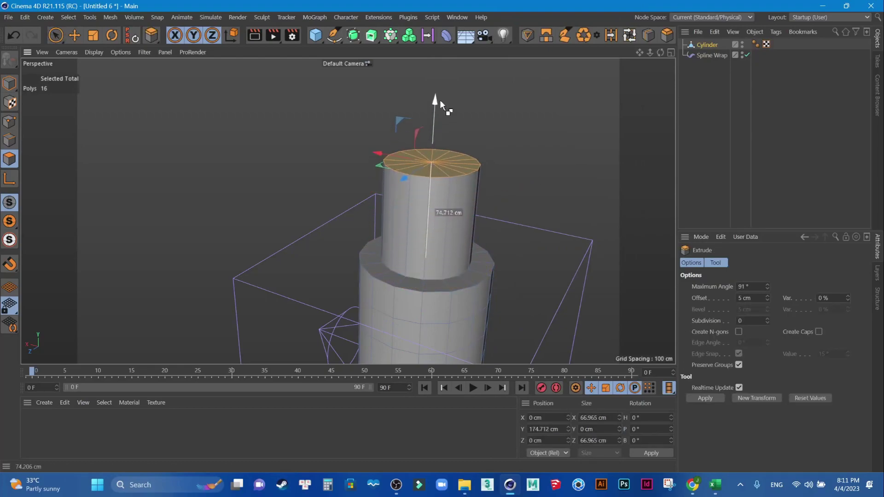
Return to object mode and view the cylinder with smooth shading, no wireframe.
{"action": "left_click", "coordinate": [6, 84]}
{"action": "left_click", "coordinate": [55, 35]}
{"action": "scroll", "coordinate": [433, 240], "scroll_direction": "down", "scroll_amount": 3}
{"action": "scroll", "coordinate": [433, 241], "scroll_direction": "down", "scroll_amount": 2}
{"action": "scroll", "coordinate": [447, 238], "scroll_direction": "down", "scroll_amount": 1}
{"action": "key", "text": "n"}
{"action": "key", "text": "a"}
{"action": "mouse_move", "coordinate": [443, 228]}
{"action": "left_mouse_down", "text": "alt"}
{"action": "mouse_move", "coordinate": [475, 284]}
{"action": "mouse_move", "coordinate": [378, 200]}
{"action": "left_mouse_up", "text": "alt"}
{"action": "scroll", "coordinate": [378, 199], "scroll_direction": "up", "scroll_amount": 3}
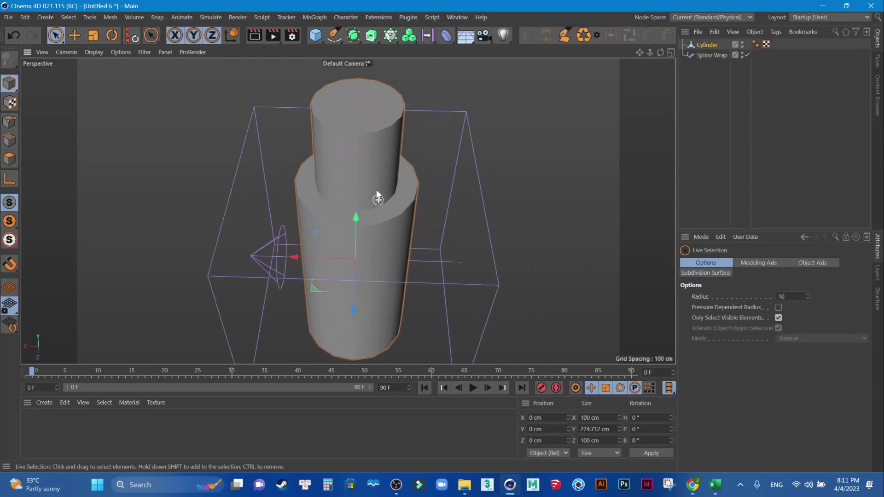
{"action": "left_click", "coordinate": [377, 191]}
Show wireframe shading and parent the Cylinder under a new Subdivision Surface.
{"action": "key", "text": "n"}
{"action": "key", "text": "b"}
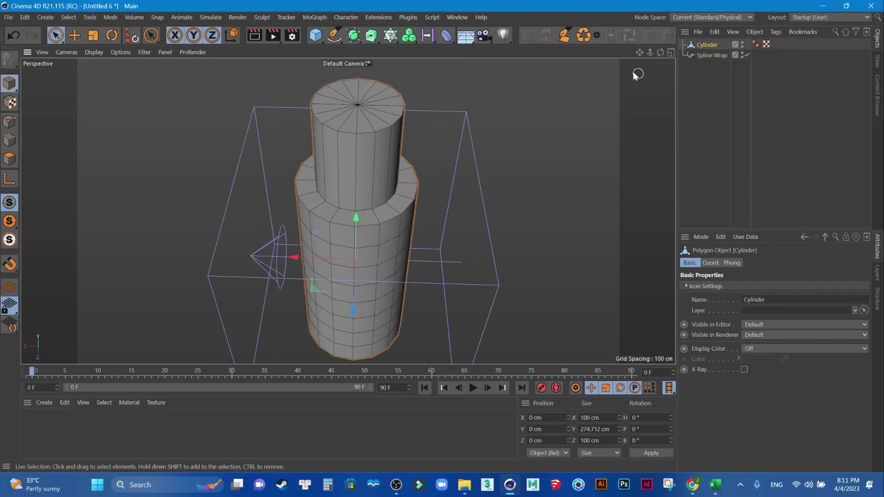
{"action": "left_click", "coordinate": [354, 35]}
{"action": "left_click_drag", "start_coordinate": [706, 55], "coordinate": [710, 44]}
{"action": "left_click_drag", "start_coordinate": [431, 216], "coordinate": [415, 164], "text": "alt"}
Cut an edge loop near the cylinder's top with Loop/Path Cut.
{"action": "left_click", "coordinate": [10, 140]}
{"action": "key", "text": "k"}
{"action": "key", "text": "l"}
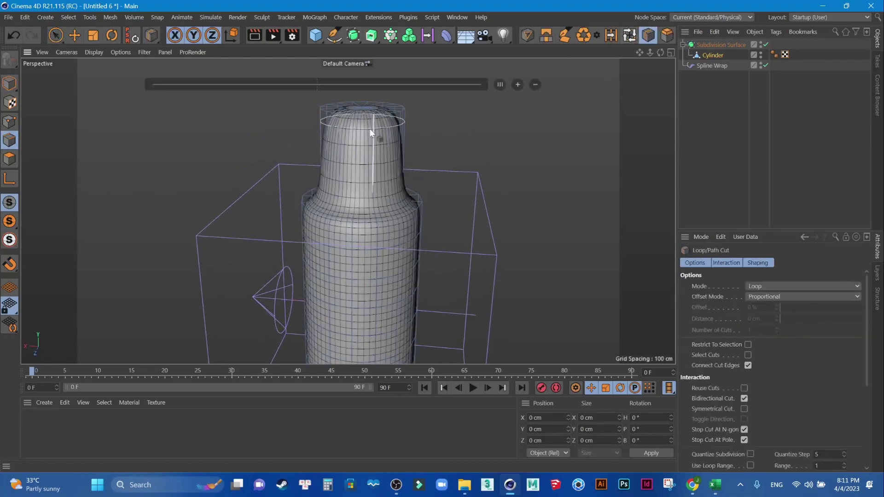
{"action": "left_click", "coordinate": [355, 118]}
{"action": "mouse_move", "coordinate": [448, 164]}
{"action": "left_mouse_down", "text": "alt"}
{"action": "mouse_move", "coordinate": [391, 244]}
{"action": "mouse_move", "coordinate": [346, 215]}
{"action": "mouse_move", "coordinate": [413, 253]}
{"action": "mouse_move", "coordinate": [481, 153]}
{"action": "mouse_move", "coordinate": [421, 196]}
{"action": "left_mouse_up", "text": "alt"}
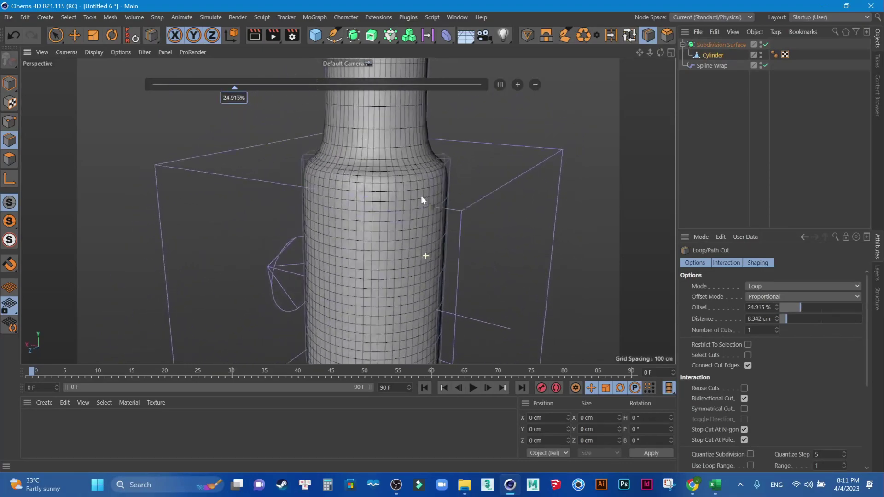
{"action": "scroll", "coordinate": [374, 164], "scroll_direction": "up", "scroll_amount": 2}
{"action": "scroll", "coordinate": [371, 170], "scroll_direction": "up", "scroll_amount": 2}
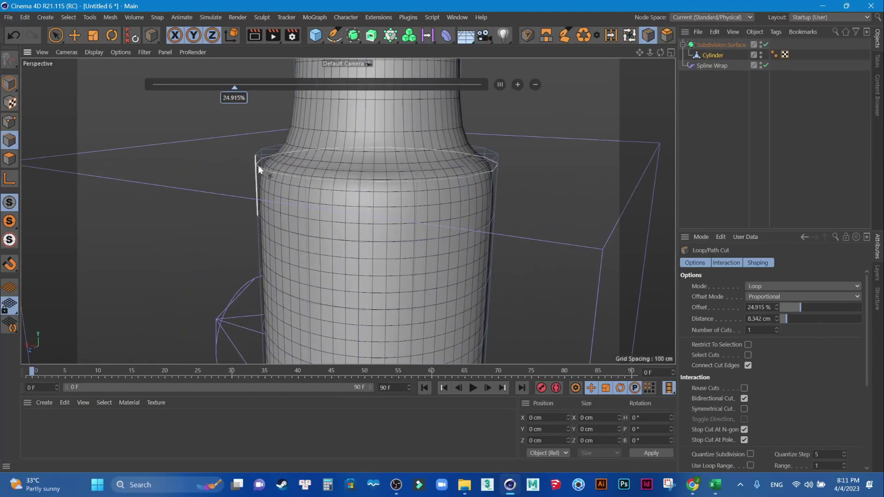
{"action": "mouse_move", "coordinate": [308, 167]}
{"action": "left_mouse_down", "text": "alt"}
{"action": "mouse_move", "coordinate": [300, 149]}
{"action": "mouse_move", "coordinate": [325, 183]}
{"action": "left_mouse_up", "text": "alt"}
{"action": "left_click", "coordinate": [9, 83]}
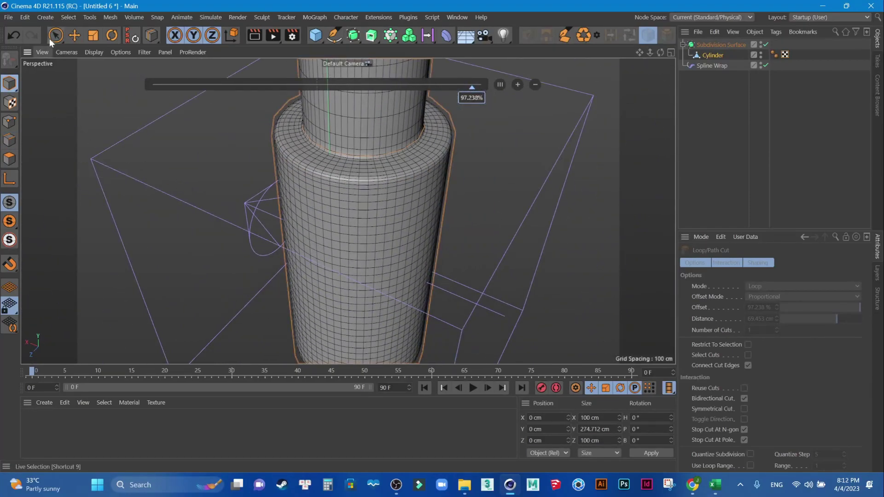
{"action": "left_click", "coordinate": [55, 35]}
{"action": "scroll", "coordinate": [414, 207], "scroll_direction": "down", "scroll_amount": 3}
{"action": "scroll", "coordinate": [479, 237], "scroll_direction": "down", "scroll_amount": 3}
{"action": "scroll", "coordinate": [581, 154], "scroll_direction": "down", "scroll_amount": 2}
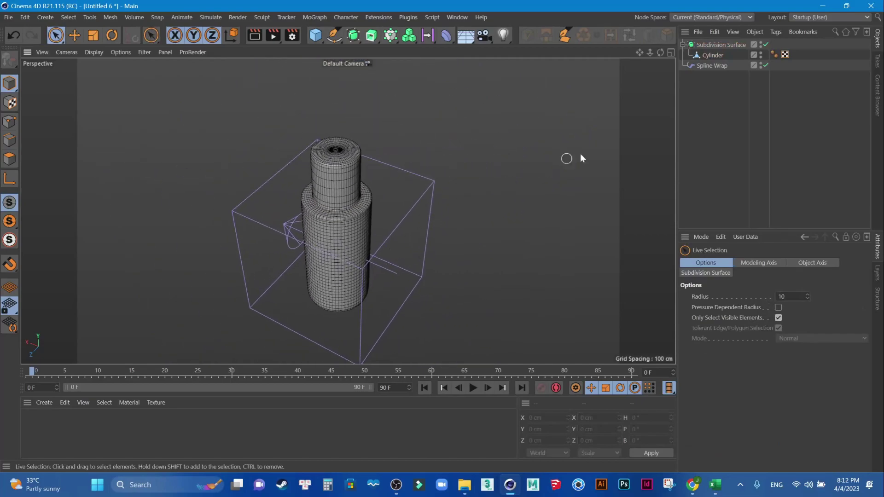
Collapse the Subdivision Surface into one editable polygon mesh and add a Helix spline.
{"action": "left_click", "coordinate": [714, 67]}
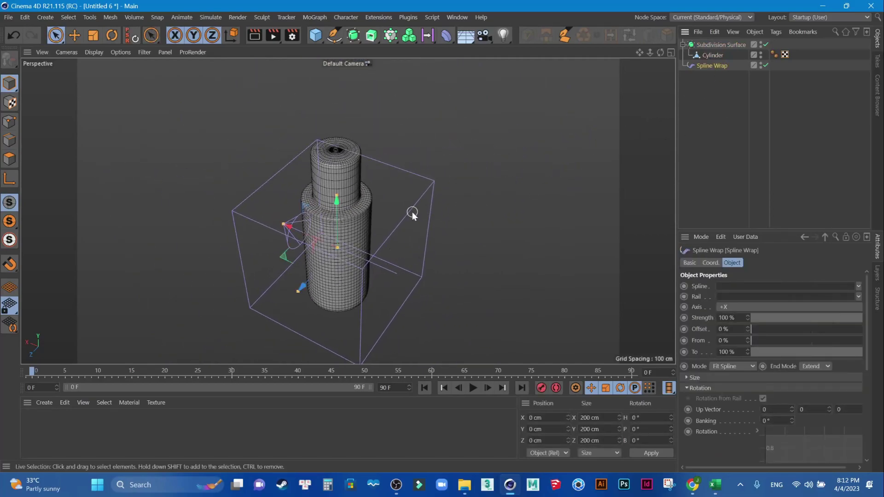
{"action": "left_click_drag", "start_coordinate": [412, 215], "coordinate": [433, 203], "text": "alt"}
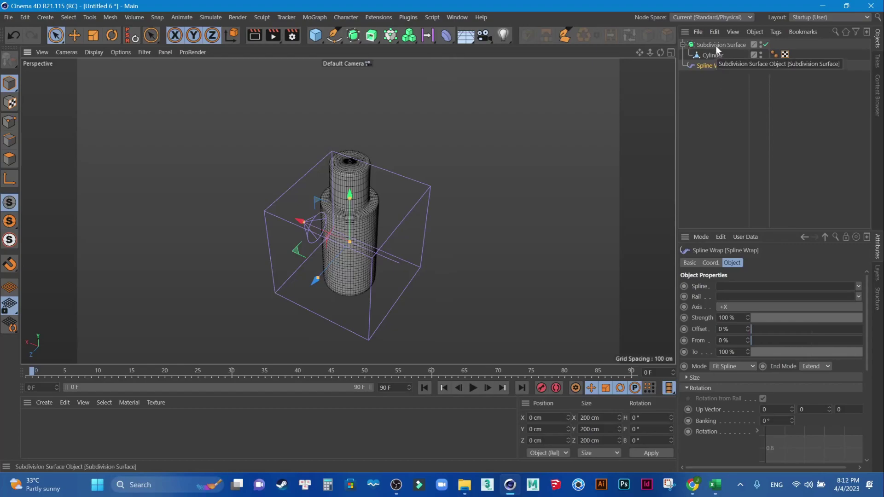
{"action": "left_click", "coordinate": [719, 45]}
{"action": "left_click", "coordinate": [12, 68]}
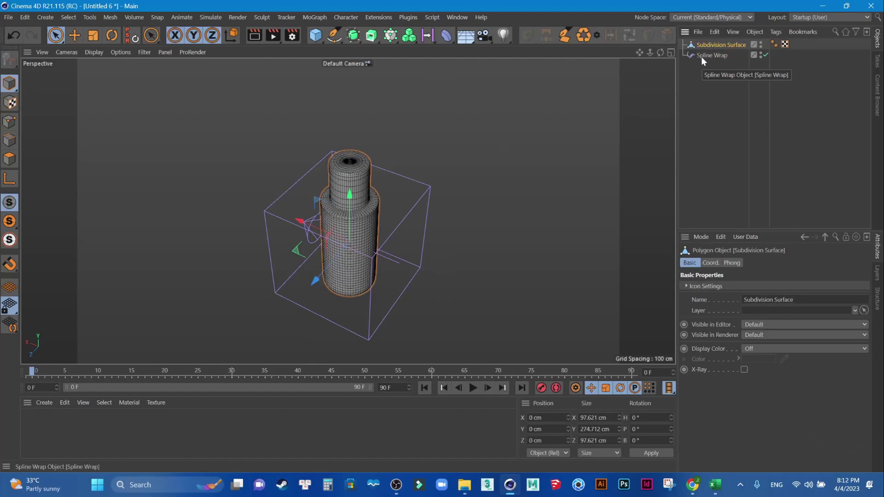
{"action": "left_click", "coordinate": [334, 37]}
{"action": "left_click", "coordinate": [458, 86]}
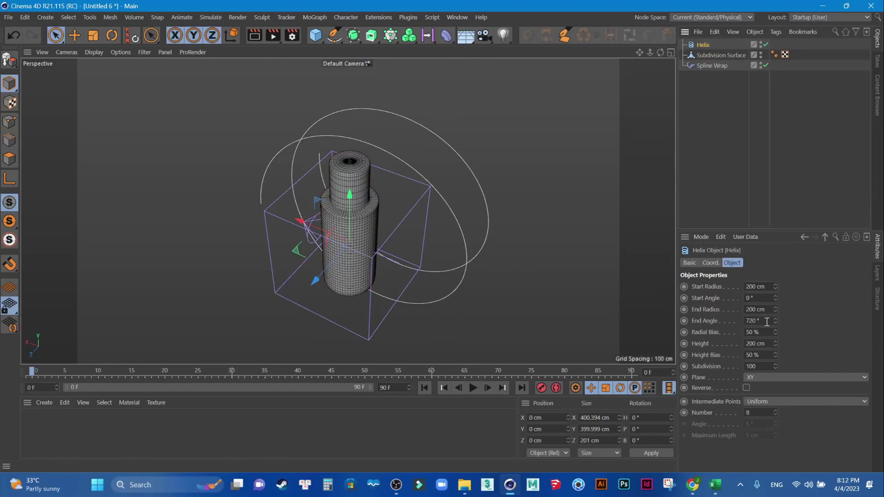
Give the Helix a 1200° End Angle and an 800 cm Height.
{"action": "left_click_drag", "start_coordinate": [546, 272], "coordinate": [435, 258], "text": "alt"}
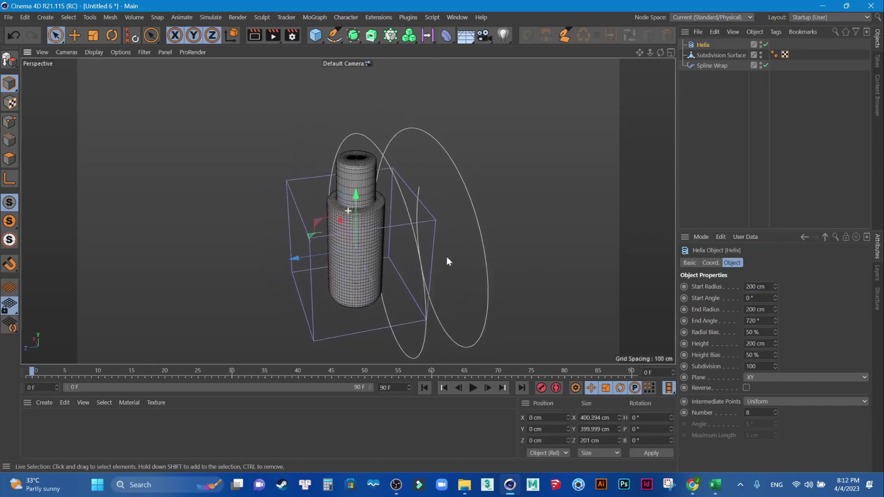
{"action": "left_click", "coordinate": [765, 319]}
{"action": "key", "text": "Return"}
{"action": "type", "text": "1200"}
{"action": "key", "text": "Return"}
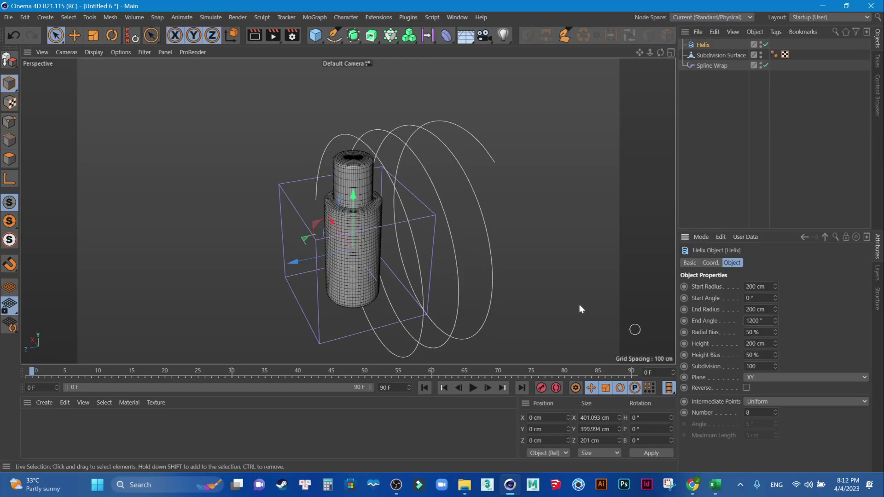
{"action": "left_click", "coordinate": [757, 344]}
{"action": "type", "text": "800"}
{"action": "key", "text": "Return"}
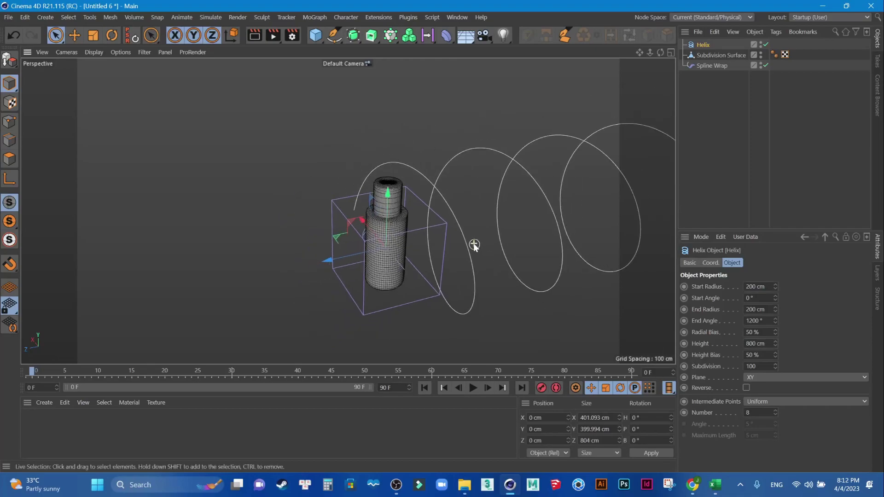
{"action": "scroll", "coordinate": [473, 243], "scroll_direction": "down", "scroll_amount": 3}
{"action": "left_click", "coordinate": [709, 66]}
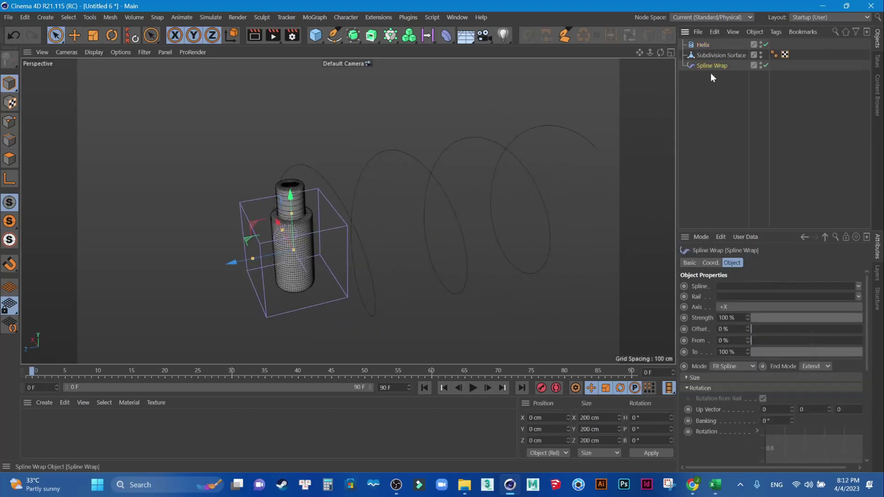
Link the Helix as Spline Wrap's path under Subdivision Surface, set Axis +Y, then disable it.
{"action": "left_click_drag", "start_coordinate": [704, 45], "coordinate": [714, 282]}
{"action": "left_click_drag", "start_coordinate": [708, 65], "coordinate": [719, 56]}
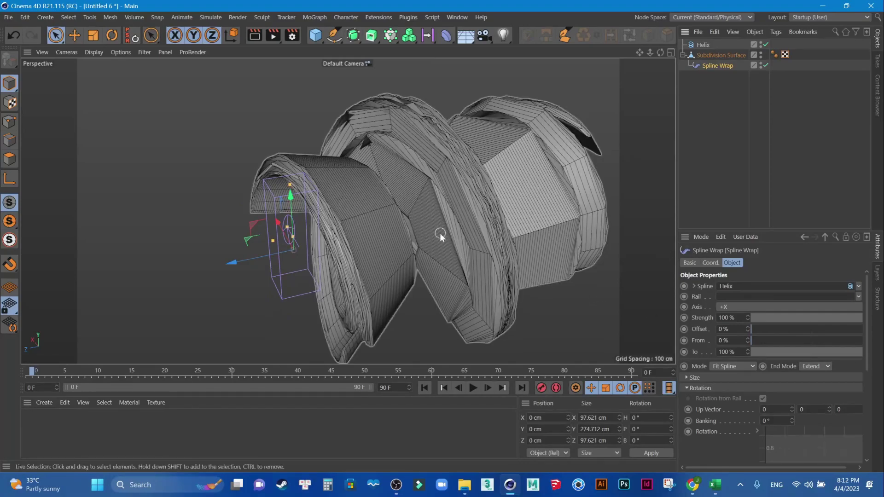
{"action": "left_click_drag", "start_coordinate": [440, 233], "coordinate": [389, 232], "text": "alt"}
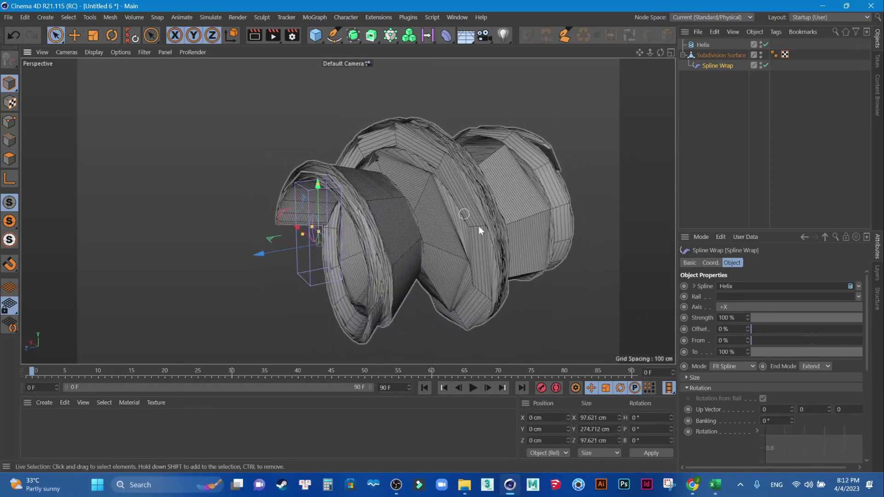
{"action": "left_click", "coordinate": [734, 306]}
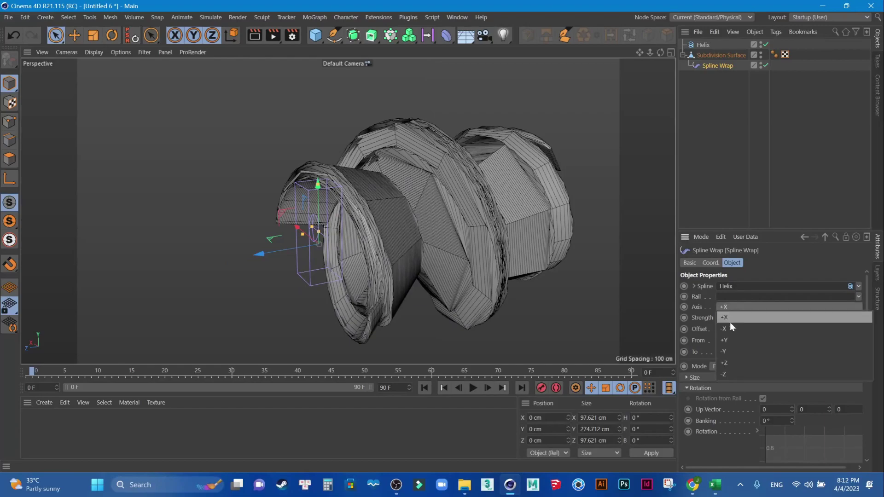
{"action": "left_click", "coordinate": [733, 340]}
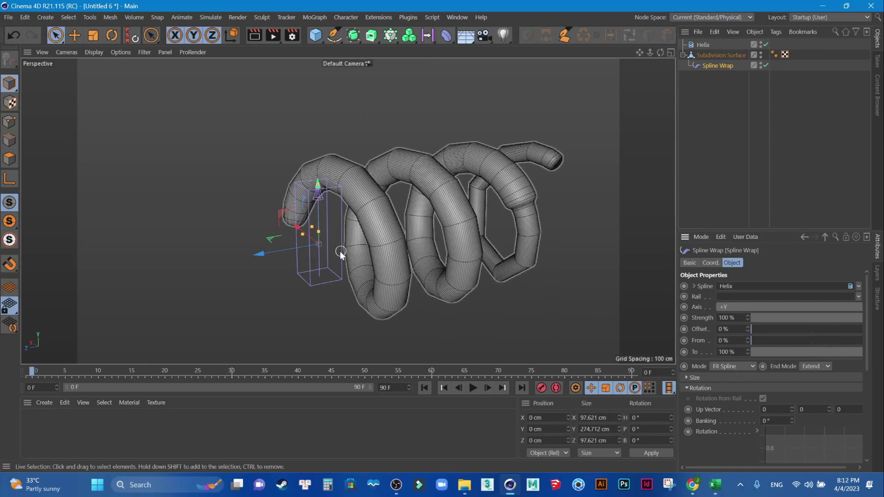
{"action": "left_click", "coordinate": [766, 65]}
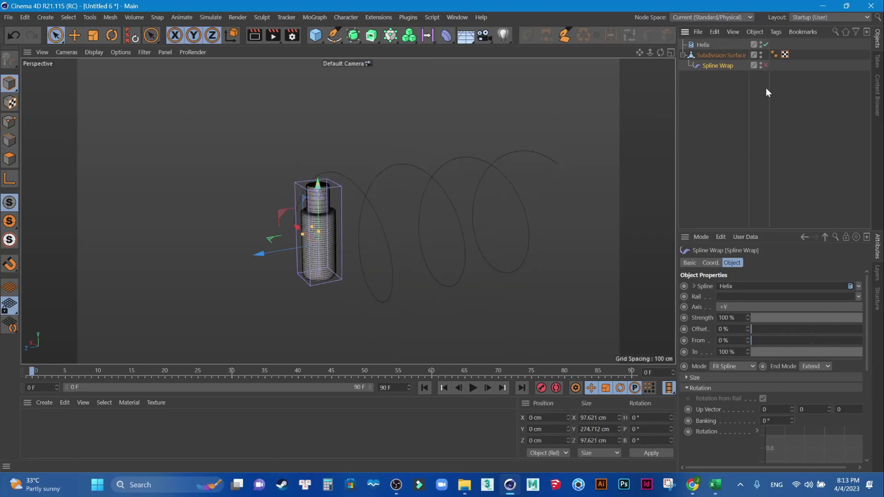
Re-enable Spline Wrap, set its Mode to Keep Length and test the Offset.
{"action": "left_click", "coordinate": [766, 65]}
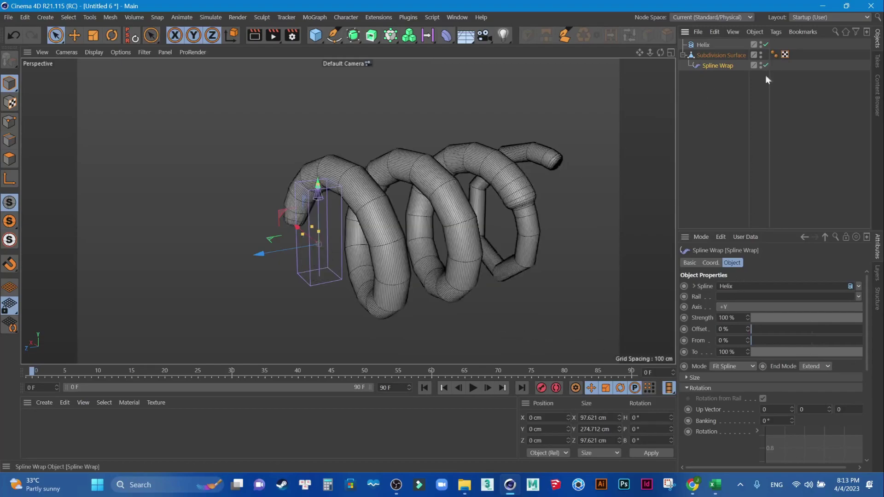
{"action": "left_click", "coordinate": [732, 367]}
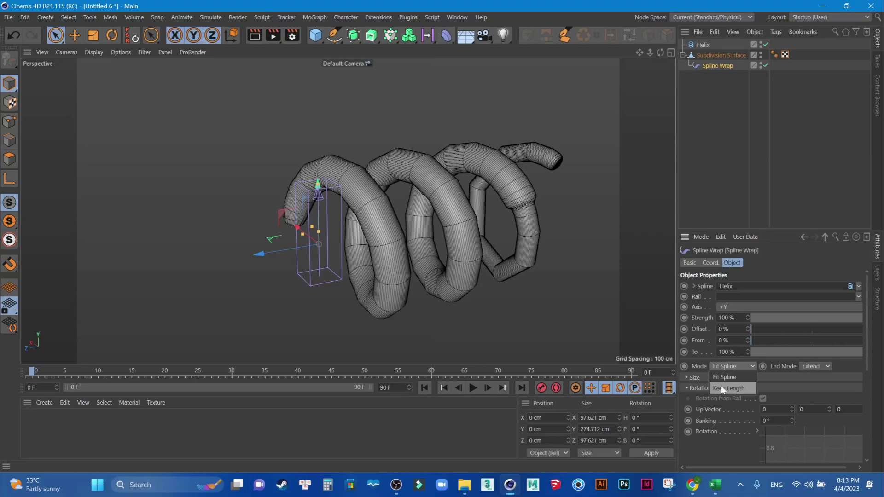
{"action": "left_click", "coordinate": [722, 388]}
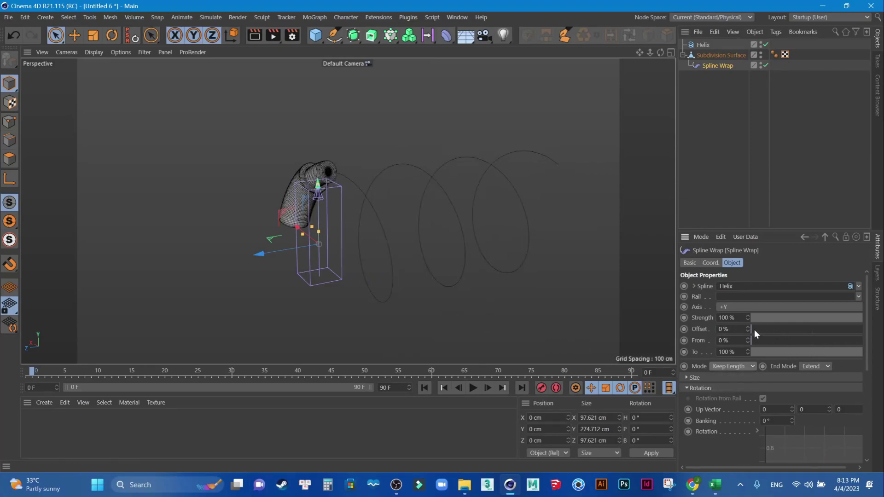
{"action": "mouse_move", "coordinate": [752, 329]}
{"action": "left_mouse_down"}
{"action": "mouse_move", "coordinate": [870, 344]}
{"action": "mouse_move", "coordinate": [787, 327]}
{"action": "mouse_move", "coordinate": [743, 332]}
{"action": "left_mouse_up"}
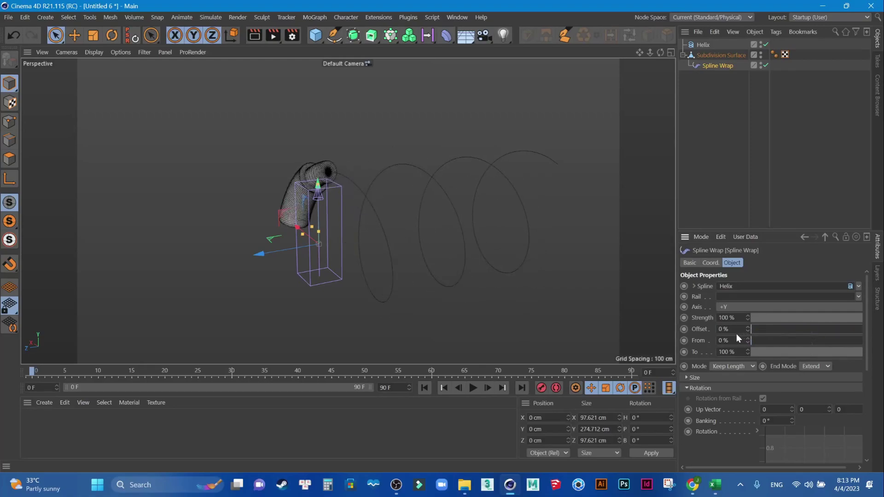
{"action": "scroll", "coordinate": [355, 194], "scroll_direction": "up", "scroll_amount": 1}
{"action": "scroll", "coordinate": [350, 200], "scroll_direction": "up", "scroll_amount": 1}
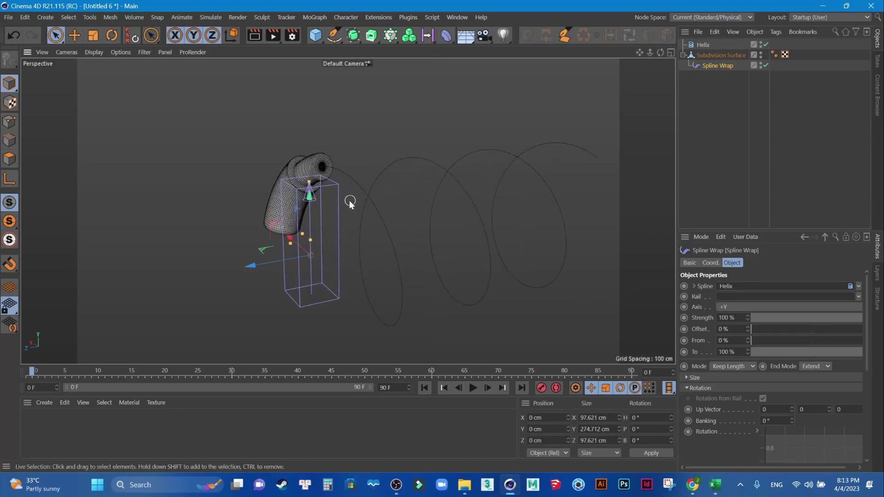
Try an 8% wrap offset, then move Spline Wrap out and delete it.
{"action": "left_click", "coordinate": [766, 65]}
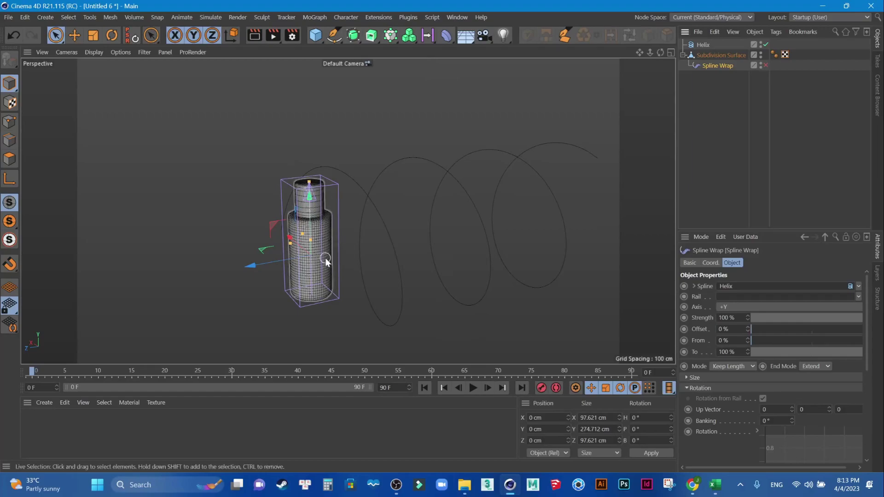
{"action": "mouse_move", "coordinate": [335, 259]}
{"action": "left_mouse_down", "text": "alt"}
{"action": "mouse_move", "coordinate": [363, 241]}
{"action": "mouse_move", "coordinate": [458, 248]}
{"action": "mouse_move", "coordinate": [366, 214]}
{"action": "left_mouse_up", "text": "alt"}
{"action": "scroll", "coordinate": [365, 208], "scroll_direction": "up", "scroll_amount": 2}
{"action": "mouse_move", "coordinate": [450, 302]}
{"action": "left_mouse_down", "text": "alt"}
{"action": "mouse_move", "coordinate": [544, 235]}
{"action": "mouse_move", "coordinate": [346, 230]}
{"action": "mouse_move", "coordinate": [352, 220]}
{"action": "left_mouse_up", "text": "alt"}
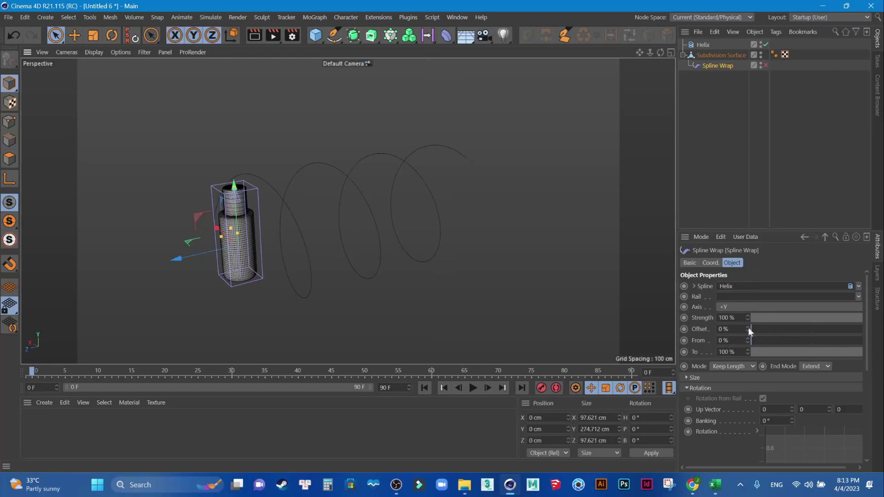
{"action": "left_click_drag", "start_coordinate": [753, 328], "coordinate": [776, 328]}
{"action": "left_click", "coordinate": [766, 65]}
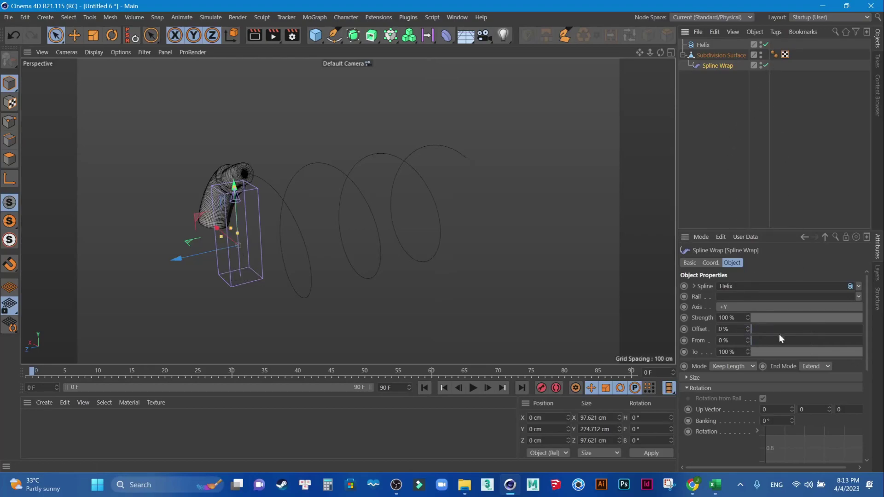
{"action": "mouse_move", "coordinate": [752, 328]}
{"action": "left_mouse_down"}
{"action": "mouse_move", "coordinate": [788, 330]}
{"action": "mouse_move", "coordinate": [751, 330]}
{"action": "left_mouse_up"}
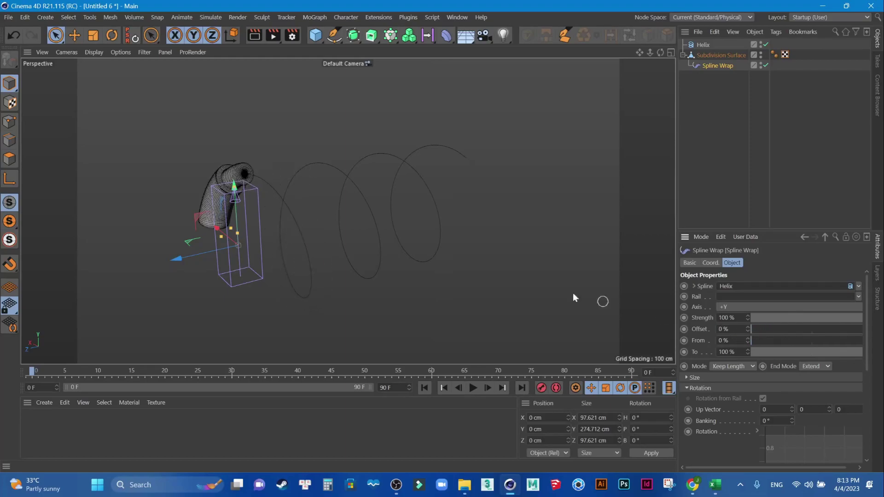
{"action": "left_click", "coordinate": [766, 65]}
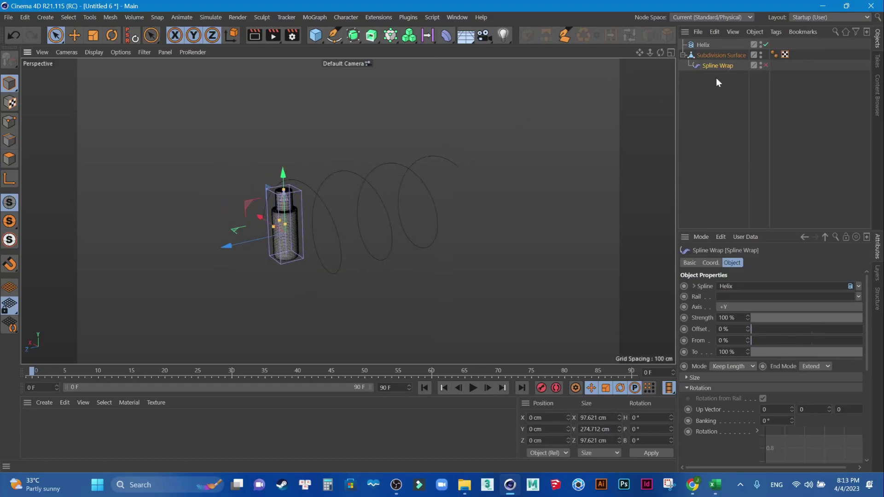
{"action": "left_click_drag", "start_coordinate": [722, 68], "coordinate": [711, 116]}
{"action": "key", "text": "Delete"}
Add an Align to Spline tag to Subdivision Surface and link the Helix as its path.
{"action": "left_click", "coordinate": [713, 56]}
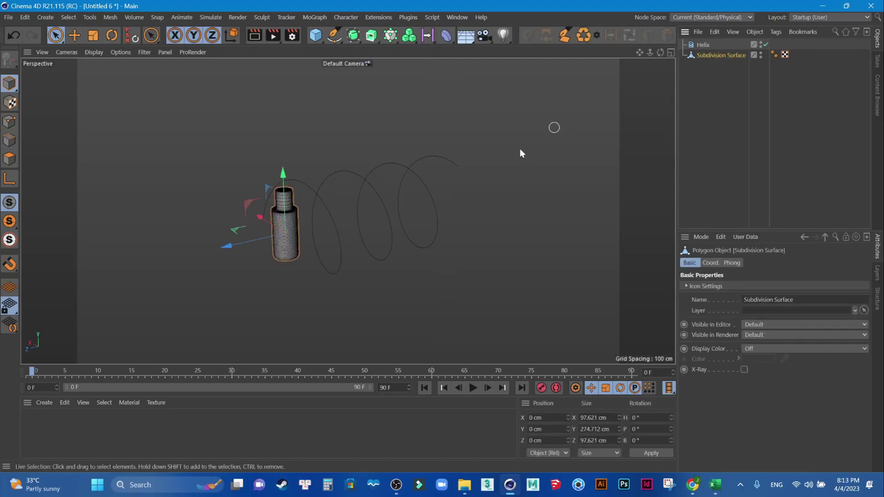
{"action": "left_click", "coordinate": [761, 43]}
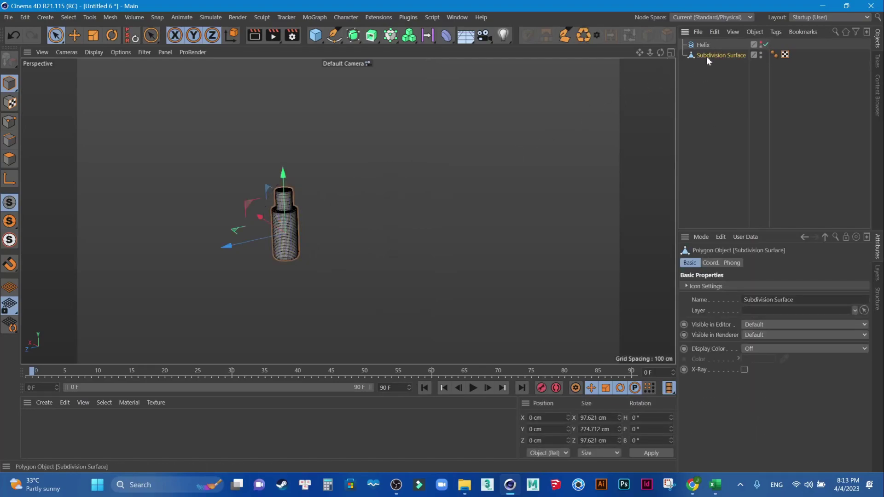
{"action": "scroll", "coordinate": [293, 191], "scroll_direction": "up", "scroll_amount": 2}
{"action": "scroll", "coordinate": [292, 191], "scroll_direction": "up", "scroll_amount": 2}
{"action": "scroll", "coordinate": [267, 219], "scroll_direction": "down", "scroll_amount": 2}
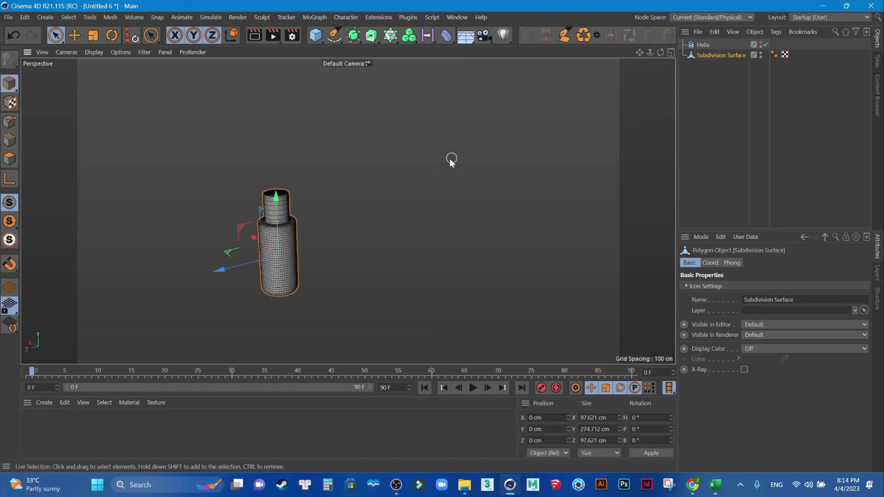
{"action": "right_click", "coordinate": [711, 54]}
{"action": "mouse_move", "coordinate": [745, 7]}
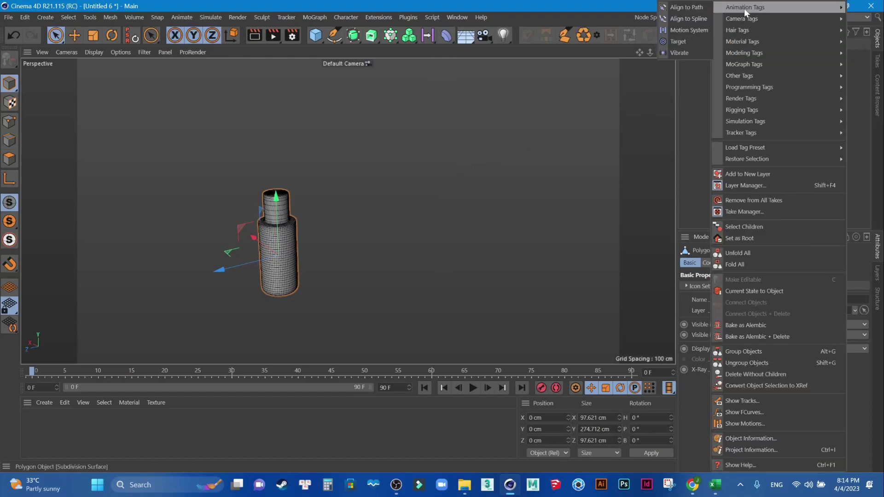
{"action": "left_click", "coordinate": [701, 21]}
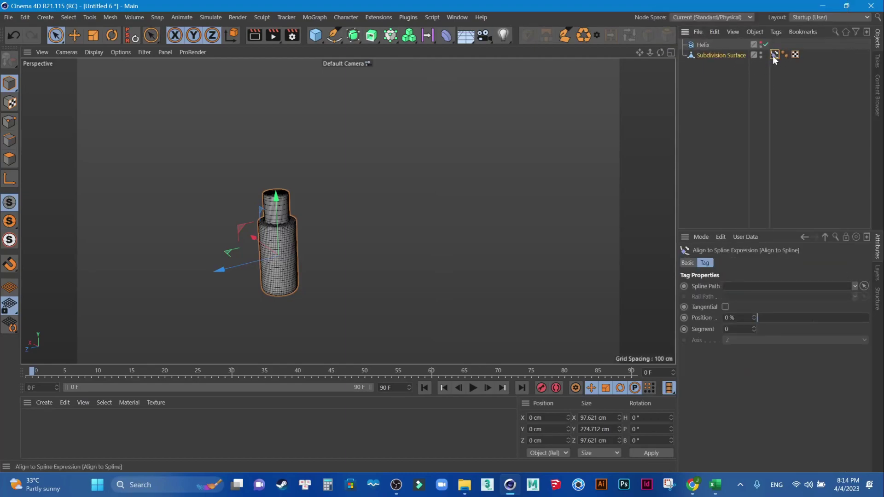
{"action": "left_click", "coordinate": [761, 43]}
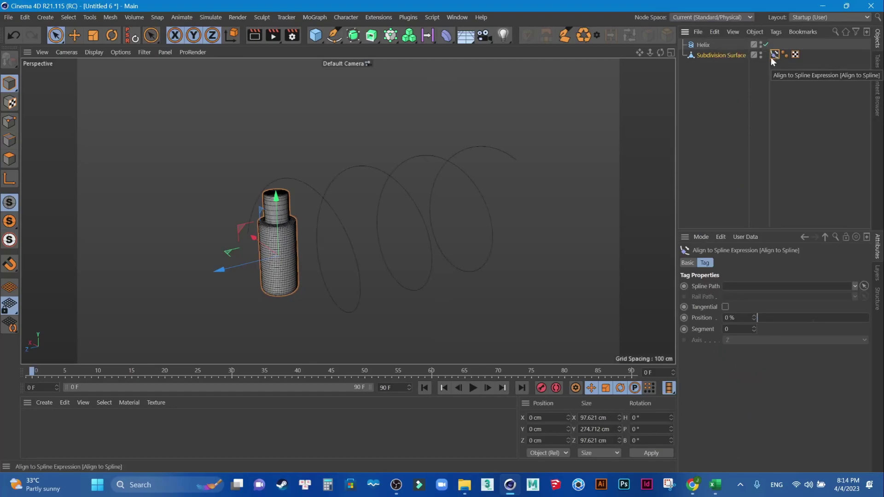
{"action": "left_click_drag", "start_coordinate": [705, 45], "coordinate": [743, 286]}
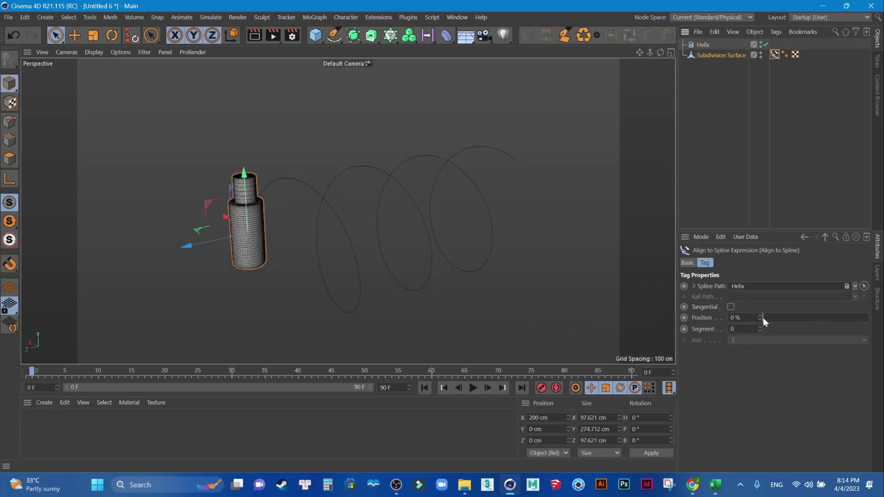
Turn on Tangential with the Y axis, test the Position slider and reset it to 0%.
{"action": "left_click_drag", "start_coordinate": [764, 318], "coordinate": [827, 319]}
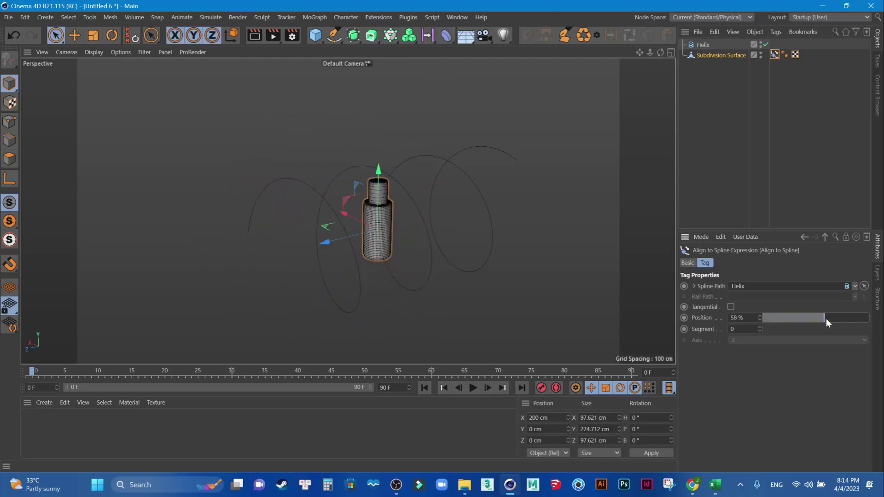
{"action": "left_click_drag", "start_coordinate": [826, 318], "coordinate": [755, 319]}
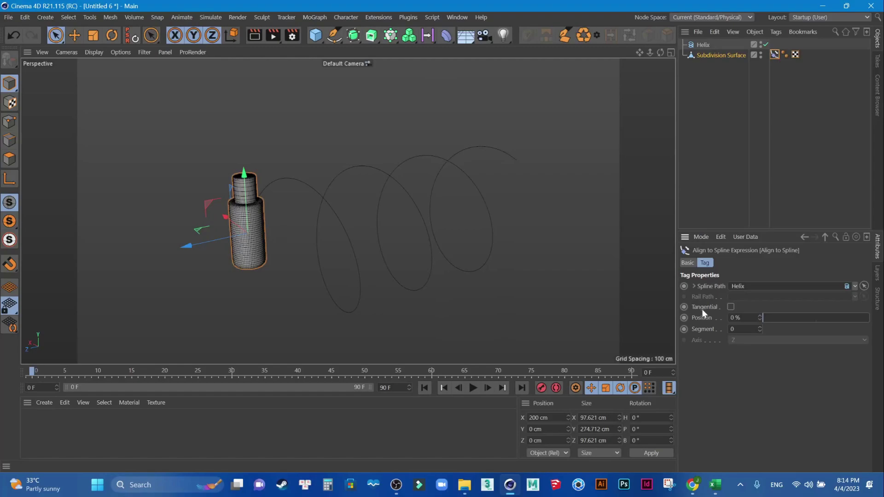
{"action": "left_click", "coordinate": [731, 307]}
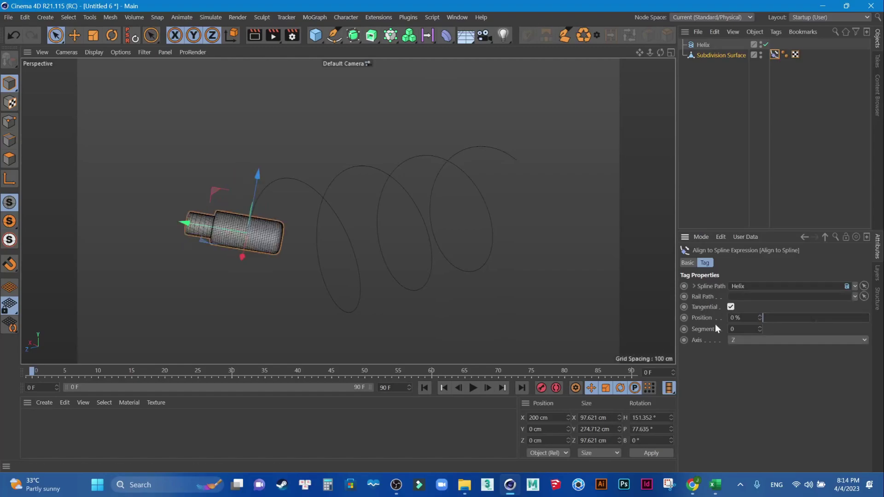
{"action": "left_click", "coordinate": [743, 339]}
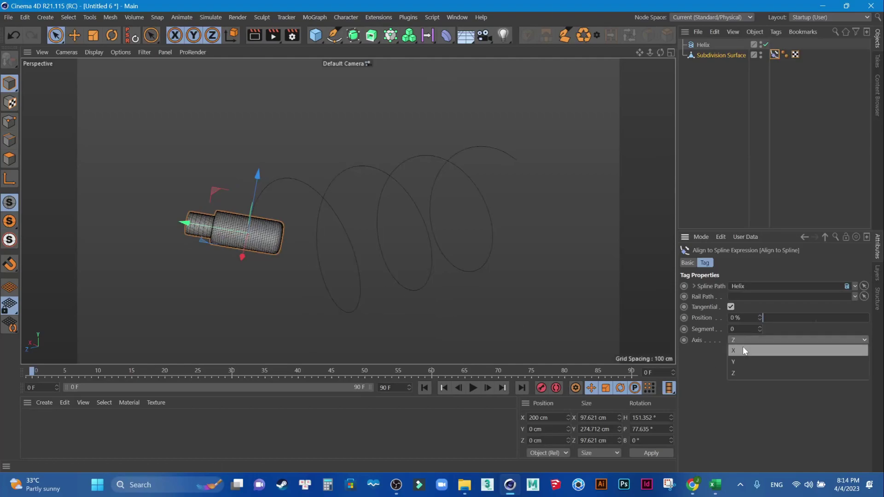
{"action": "left_click", "coordinate": [742, 339]}
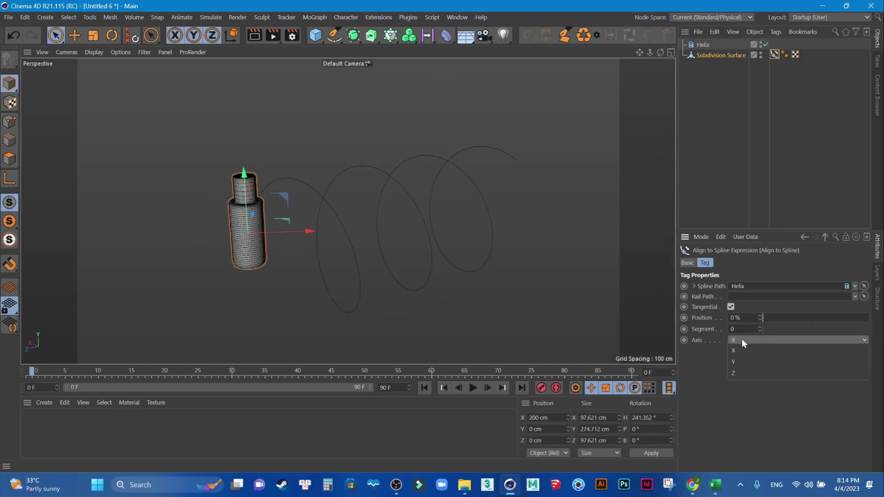
{"action": "left_click", "coordinate": [740, 364]}
{"action": "mouse_move", "coordinate": [764, 317]}
{"action": "left_mouse_down"}
{"action": "mouse_move", "coordinate": [772, 320]}
{"action": "mouse_move", "coordinate": [753, 319]}
{"action": "left_mouse_up"}
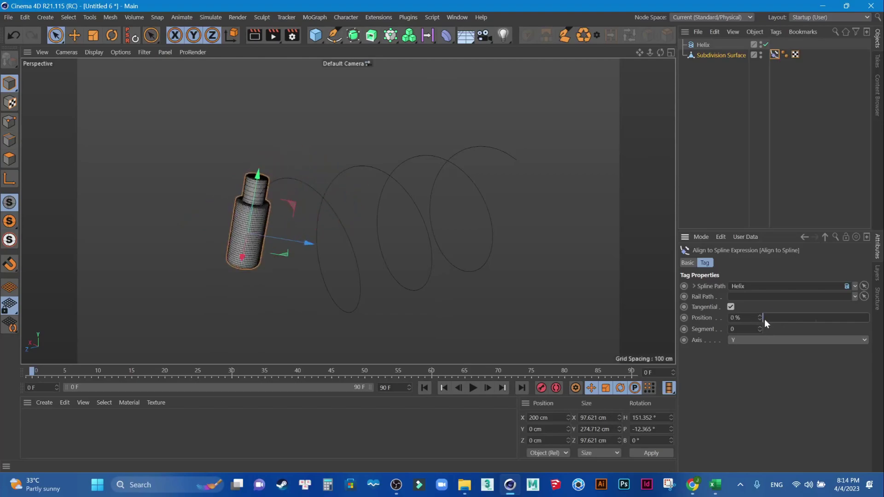
{"action": "left_click", "coordinate": [765, 319]}
{"action": "left_click_drag", "start_coordinate": [765, 320], "coordinate": [772, 319]}
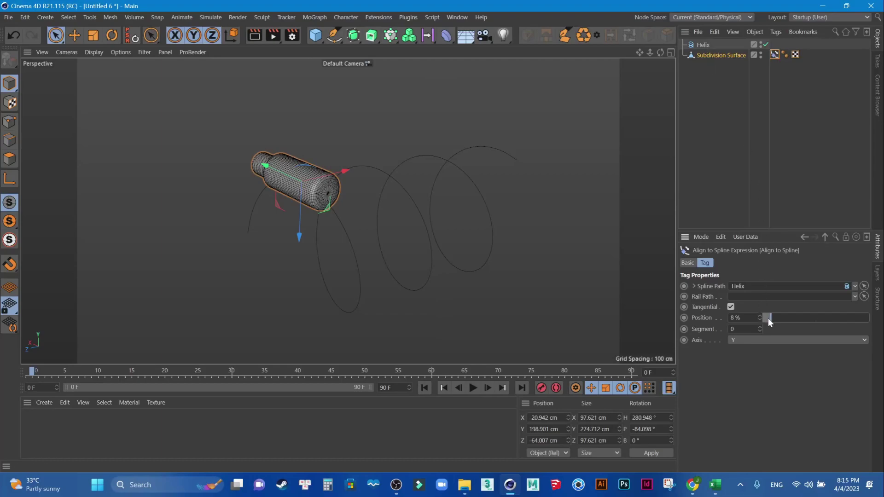
{"action": "left_click_drag", "start_coordinate": [771, 317], "coordinate": [762, 317]}
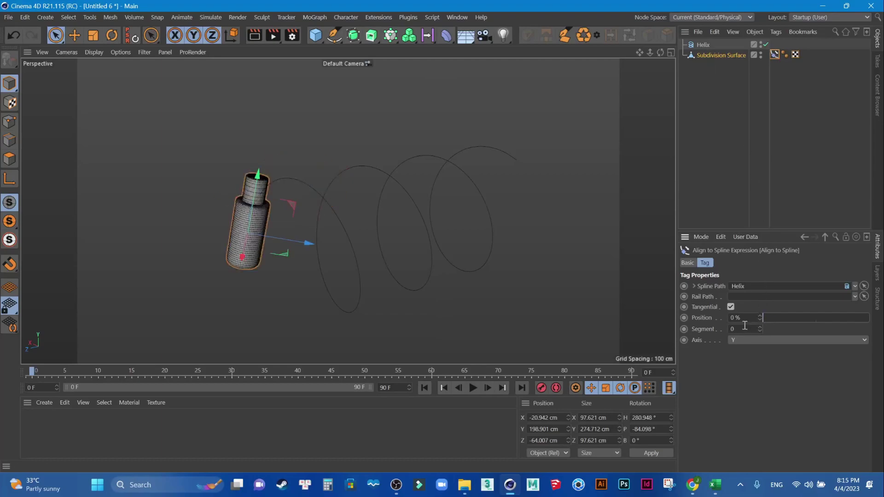
{"action": "left_click", "coordinate": [702, 44]}
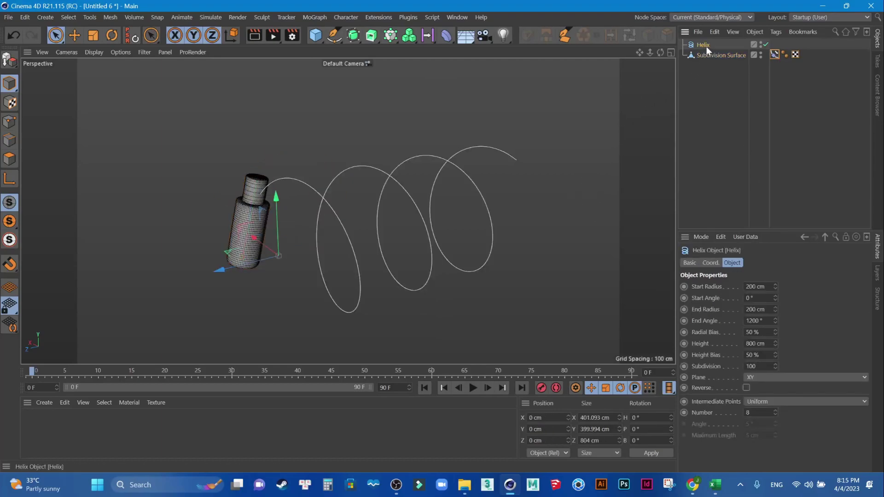
Duplicate the helix as Helix.1, shift it on X and test it as the rail path.
{"action": "left_click_drag", "start_coordinate": [706, 44], "coordinate": [708, 74], "text": "ctrl"}
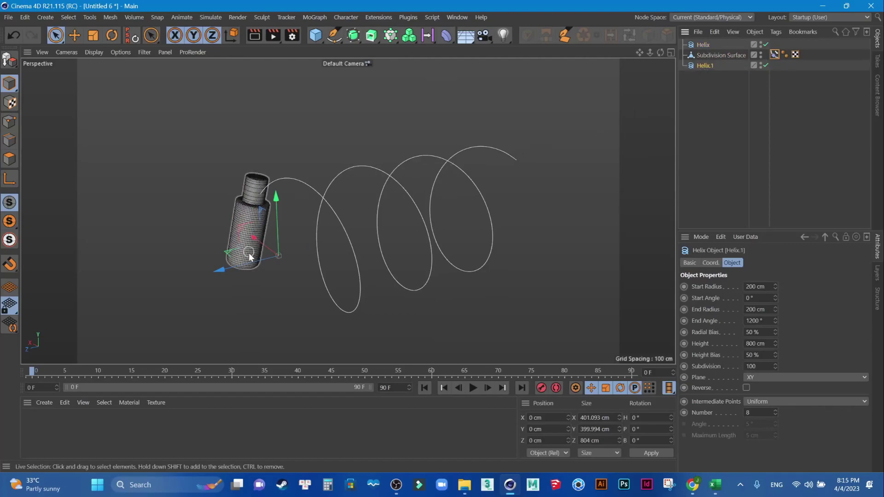
{"action": "left_click_drag", "start_coordinate": [255, 242], "coordinate": [257, 240]}
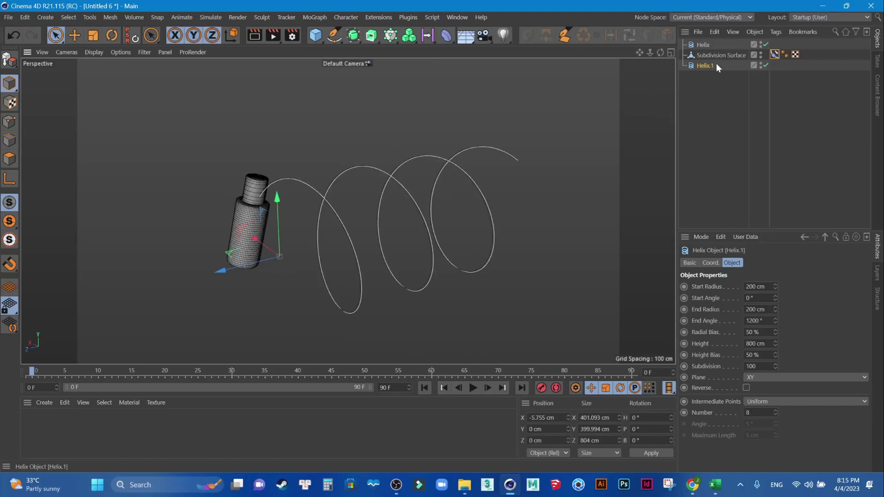
{"action": "left_click", "coordinate": [774, 55]}
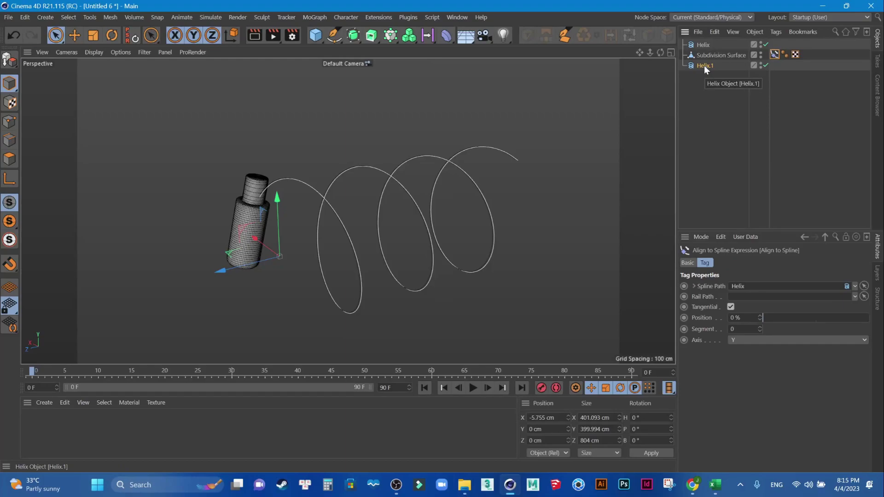
{"action": "mouse_move", "coordinate": [704, 66]}
{"action": "left_mouse_down"}
{"action": "mouse_move", "coordinate": [717, 300]}
{"action": "mouse_move", "coordinate": [739, 296]}
{"action": "left_mouse_up"}
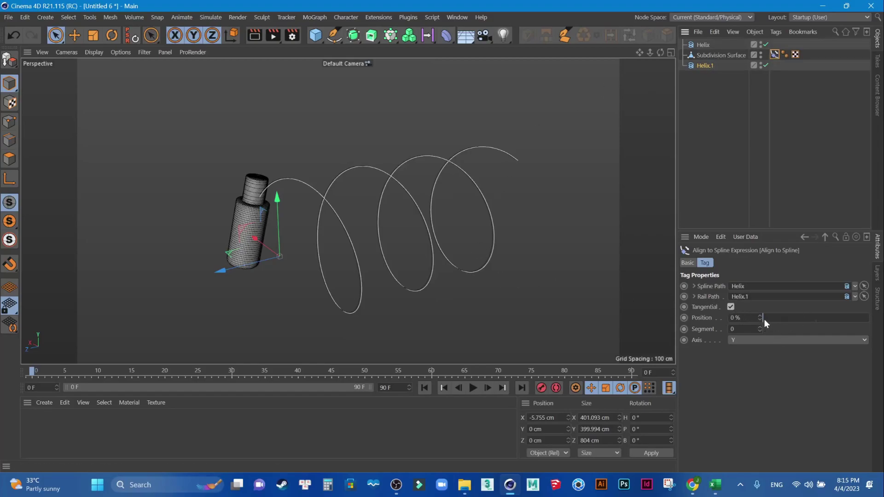
{"action": "left_click_drag", "start_coordinate": [764, 319], "coordinate": [834, 314]}
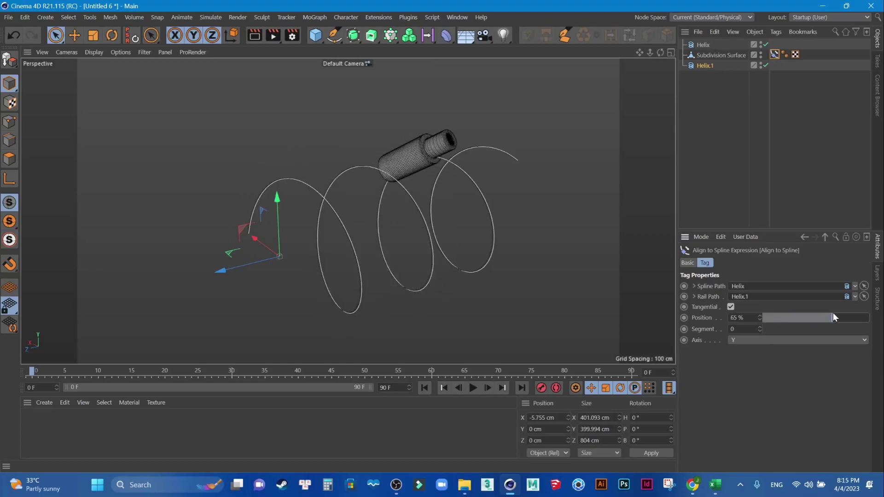
{"action": "left_click_drag", "start_coordinate": [834, 314], "coordinate": [759, 316]}
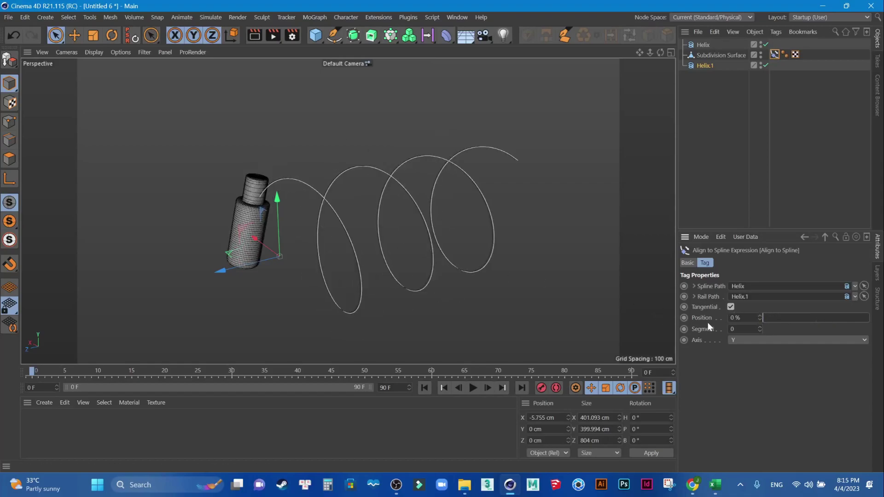
Disable Helix.1 and slide the cylinder along the Helix to check it.
{"action": "left_click", "coordinate": [699, 65]}
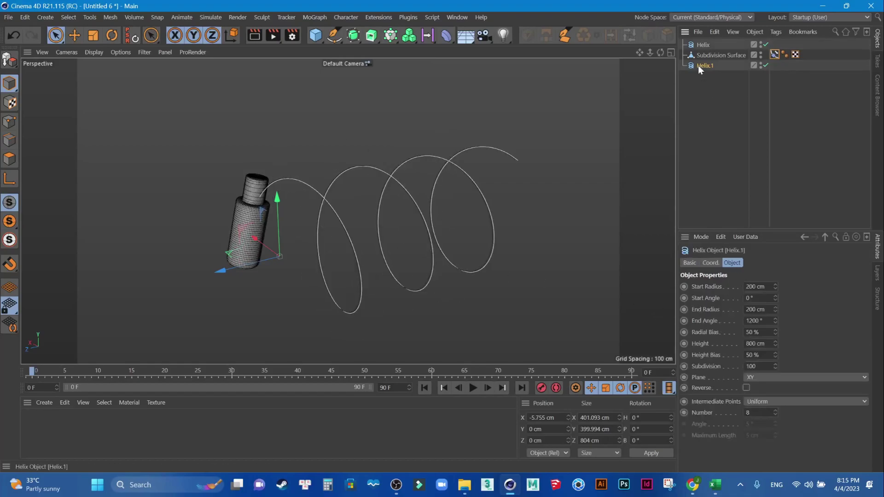
{"action": "left_click", "coordinate": [766, 65]}
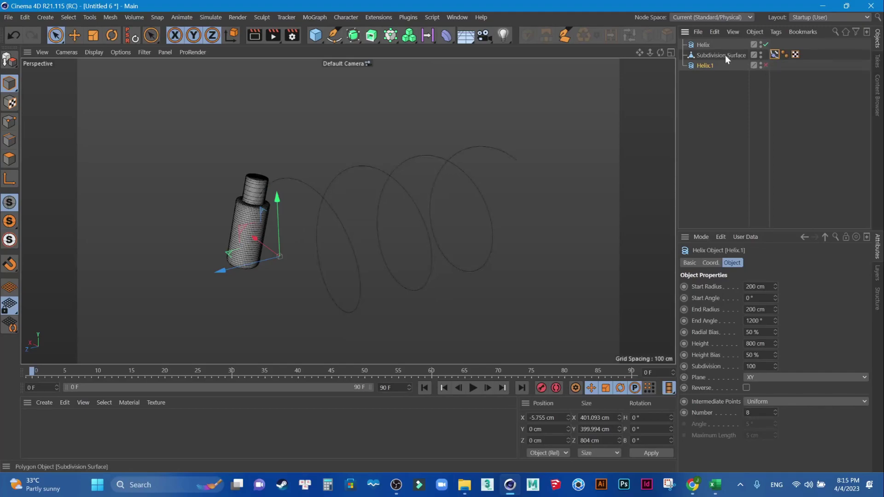
{"action": "left_click", "coordinate": [775, 55]}
{"action": "mouse_move", "coordinate": [765, 318]}
{"action": "left_mouse_down"}
{"action": "mouse_move", "coordinate": [772, 316]}
{"action": "mouse_move", "coordinate": [760, 313]}
{"action": "left_mouse_up"}
Re-enable and delete the Helix.1 spline.
{"action": "left_click", "coordinate": [766, 65]}
{"action": "left_click", "coordinate": [718, 67]}
{"action": "key", "text": "Delete"}
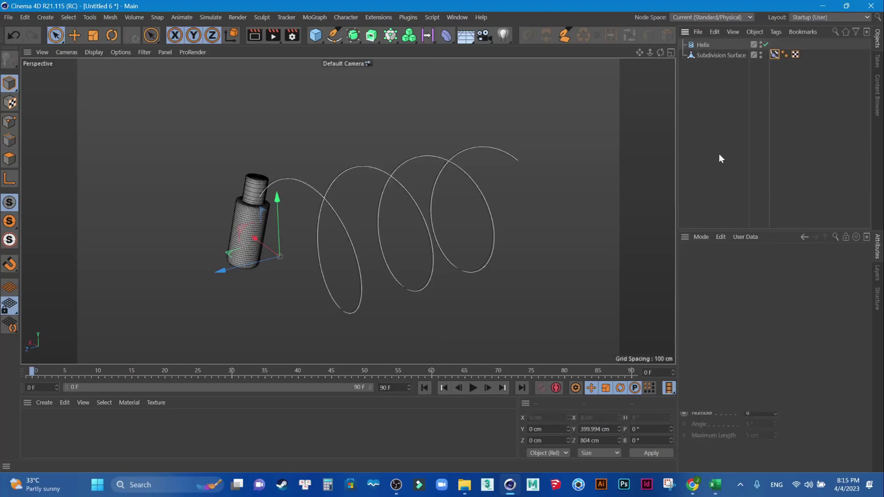
Scrub the Align to Spline Position along the helix and back to its start.
{"action": "left_click", "coordinate": [708, 53]}
{"action": "left_click", "coordinate": [775, 55]}
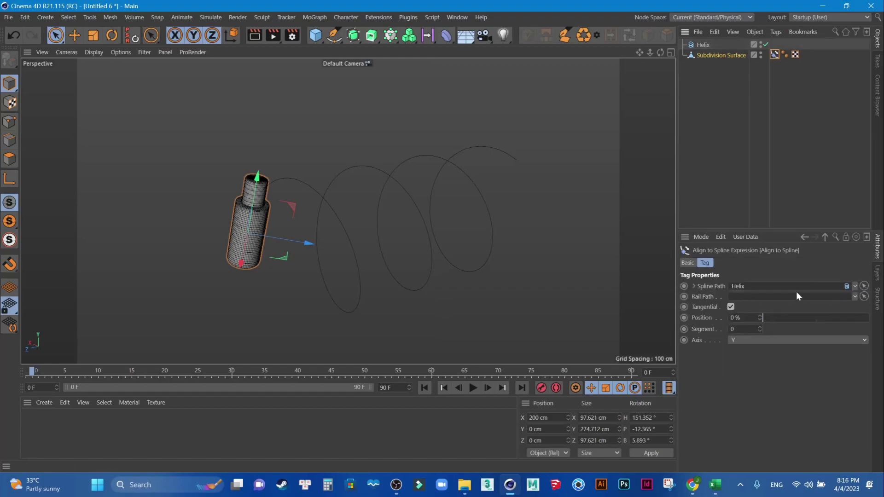
{"action": "left_click", "coordinate": [760, 319]}
{"action": "left_click_drag", "start_coordinate": [767, 317], "coordinate": [775, 320]}
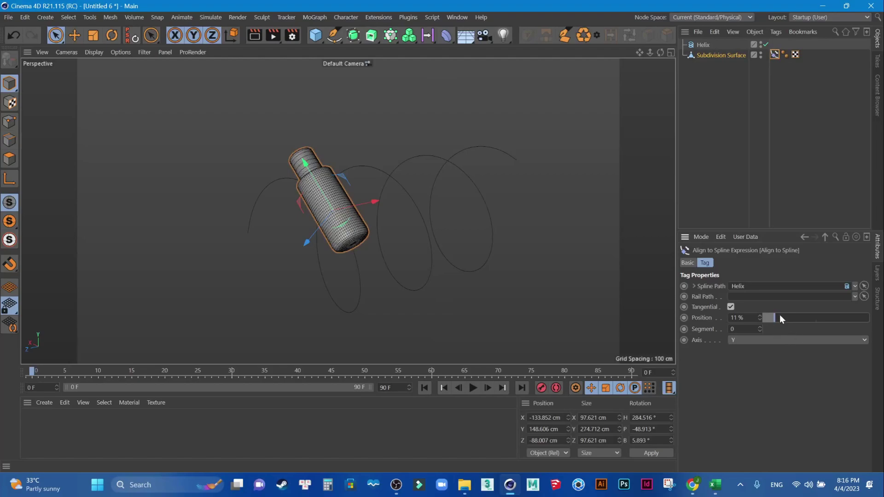
{"action": "left_click_drag", "start_coordinate": [775, 318], "coordinate": [762, 319]}
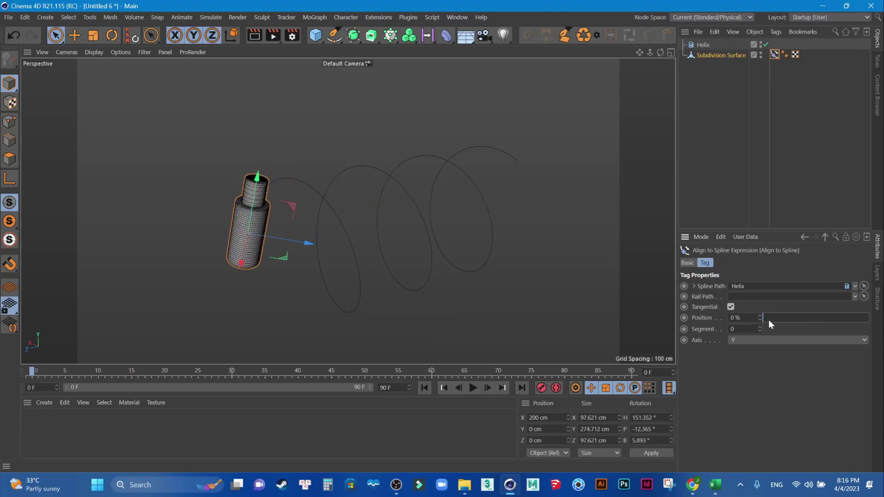
{"action": "mouse_move", "coordinate": [764, 317]}
{"action": "left_mouse_down"}
{"action": "mouse_move", "coordinate": [776, 319]}
{"action": "mouse_move", "coordinate": [763, 319]}
{"action": "left_mouse_up"}
{"action": "left_click", "coordinate": [706, 46]}
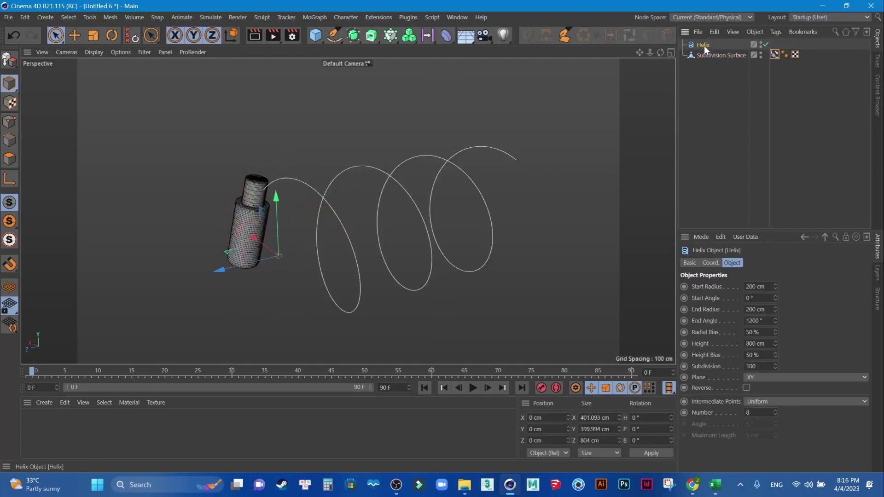
Duplicate the Helix as Helix.1, shift it slightly on X, and set it as Rail Path.
{"action": "left_click_drag", "start_coordinate": [704, 45], "coordinate": [708, 92], "text": "ctrl"}
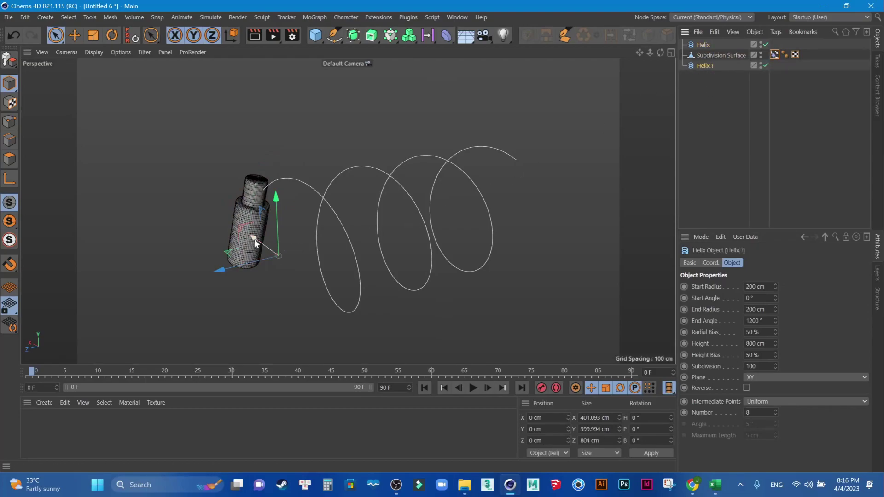
{"action": "left_click_drag", "start_coordinate": [254, 240], "coordinate": [257, 241]}
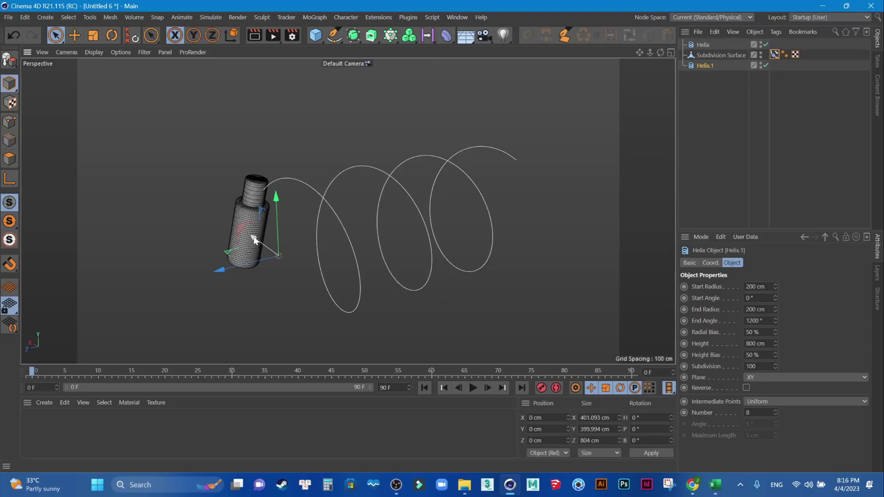
{"action": "left_click", "coordinate": [775, 55]}
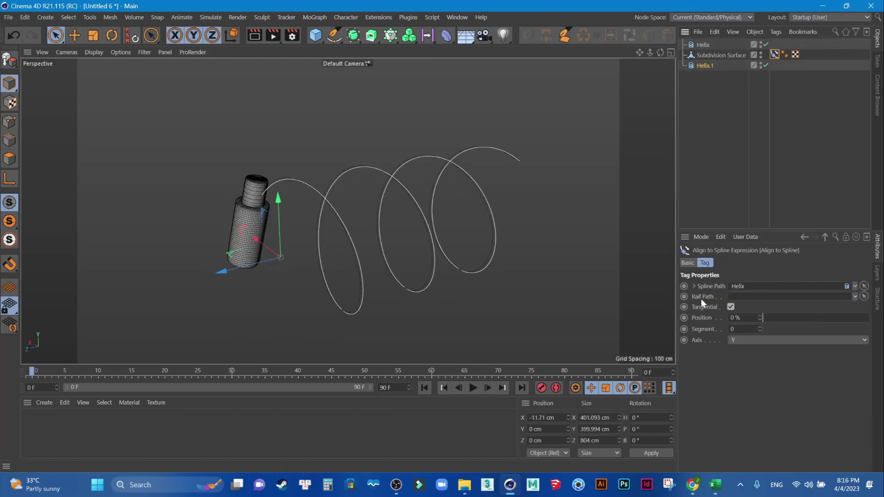
{"action": "left_click_drag", "start_coordinate": [708, 65], "coordinate": [748, 296]}
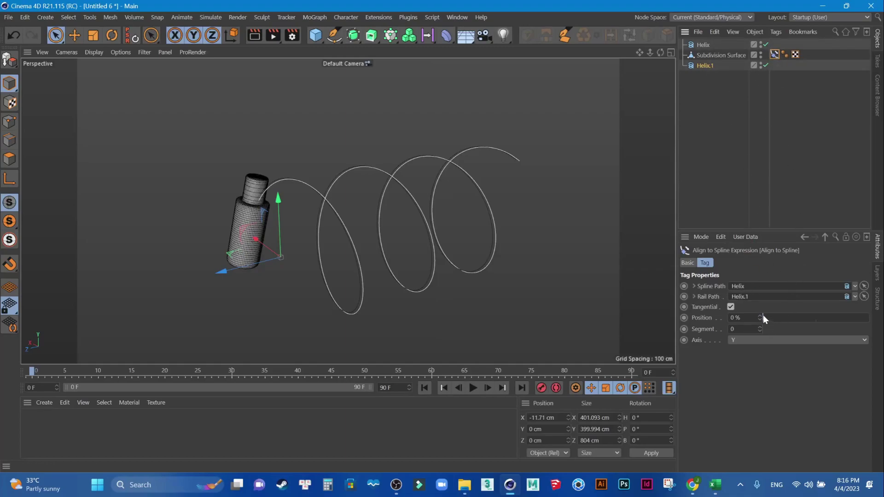
Keyframe Position at 0% on frame 0 and 100% near frame 40, then enter 0 at frame 90.
{"action": "left_click", "coordinate": [685, 318]}
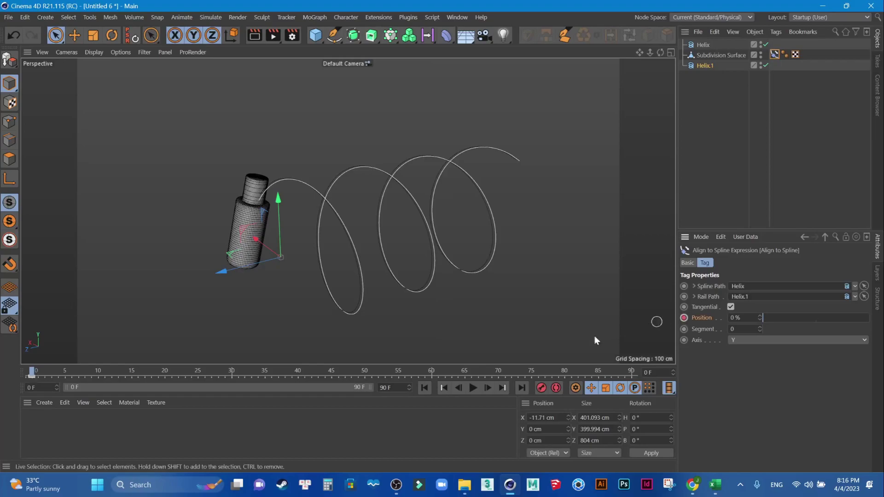
{"action": "left_click_drag", "start_coordinate": [33, 373], "coordinate": [303, 387]}
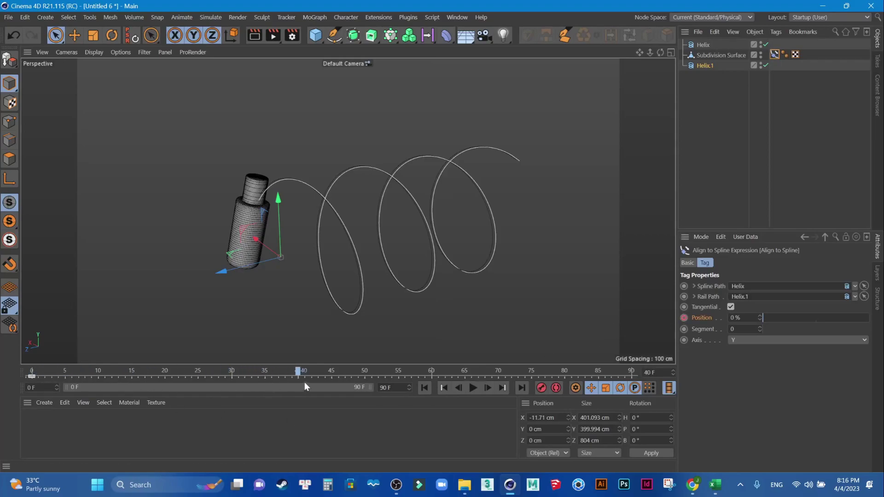
{"action": "left_click_drag", "start_coordinate": [762, 319], "coordinate": [869, 319]}
{"action": "left_click", "coordinate": [486, 388]}
{"action": "left_click", "coordinate": [684, 317]}
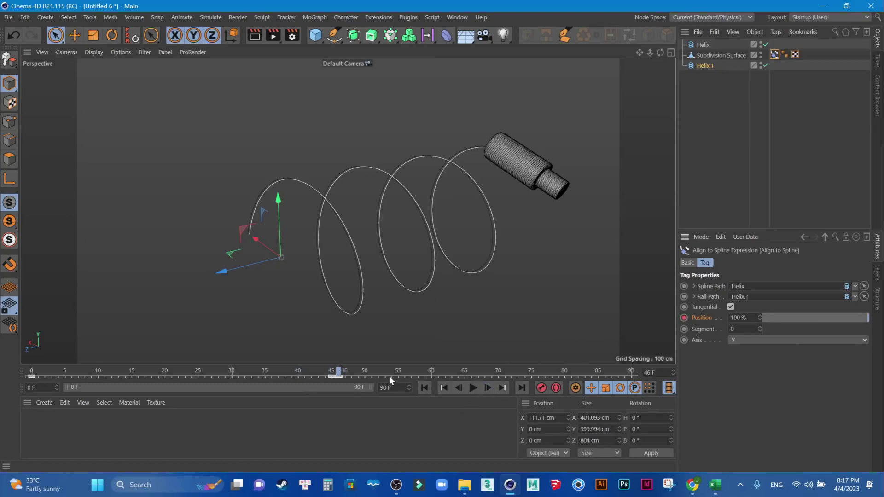
{"action": "left_click", "coordinate": [631, 372]}
{"action": "double_click", "coordinate": [749, 317]}
{"action": "type", "text": "0"}
{"action": "key", "text": "Return"}
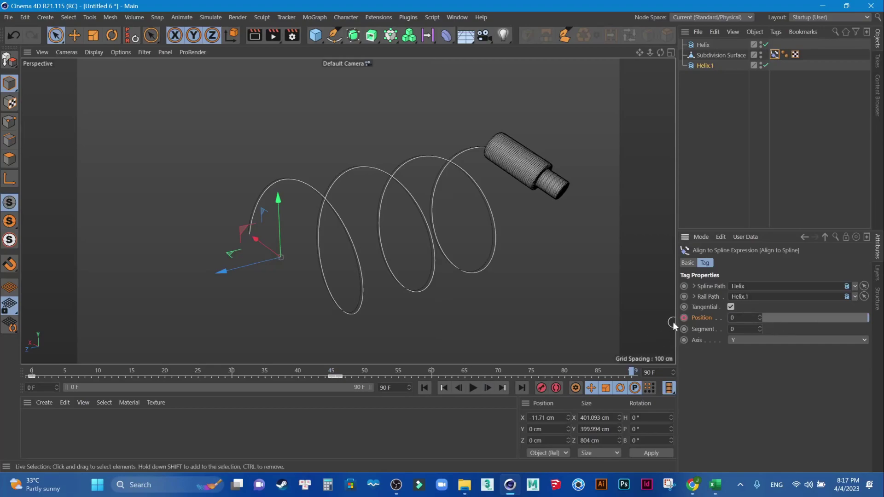
Play the cylinder's helix animation from frame 0, then stop and rewind to frame 0.
{"action": "left_click", "coordinate": [424, 387]}
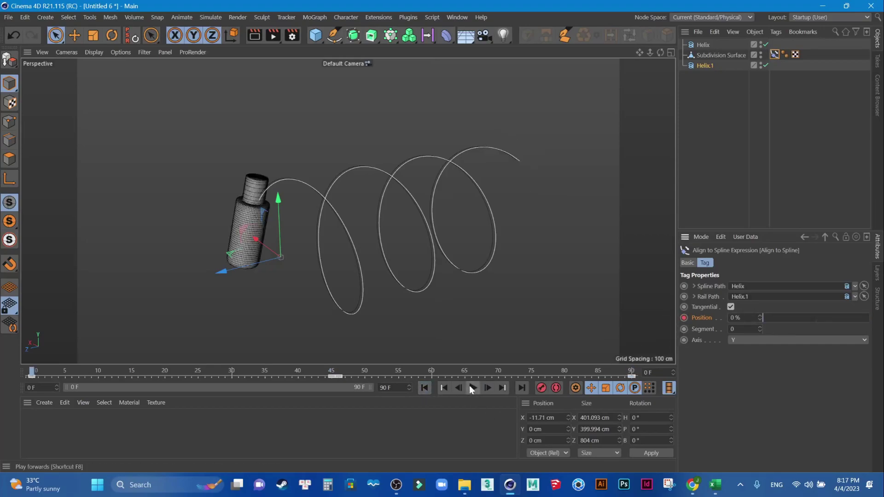
{"action": "left_click", "coordinate": [473, 388]}
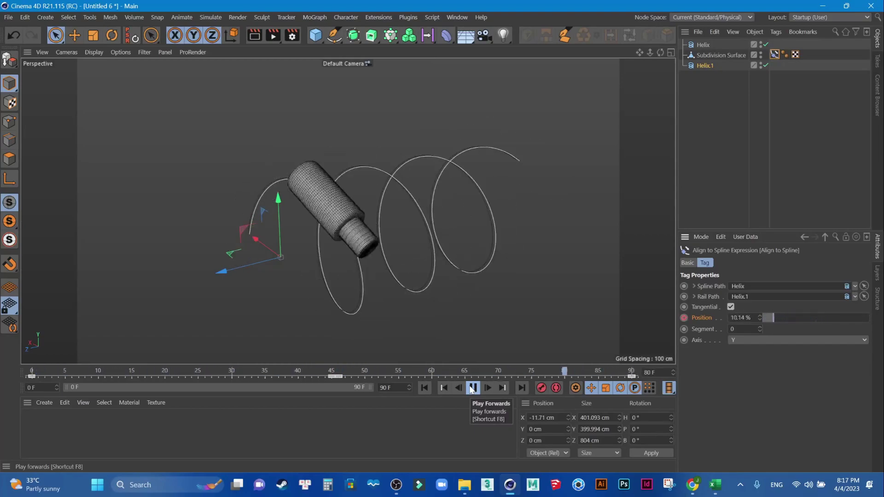
{"action": "left_click", "coordinate": [472, 389]}
{"action": "left_click", "coordinate": [424, 388]}
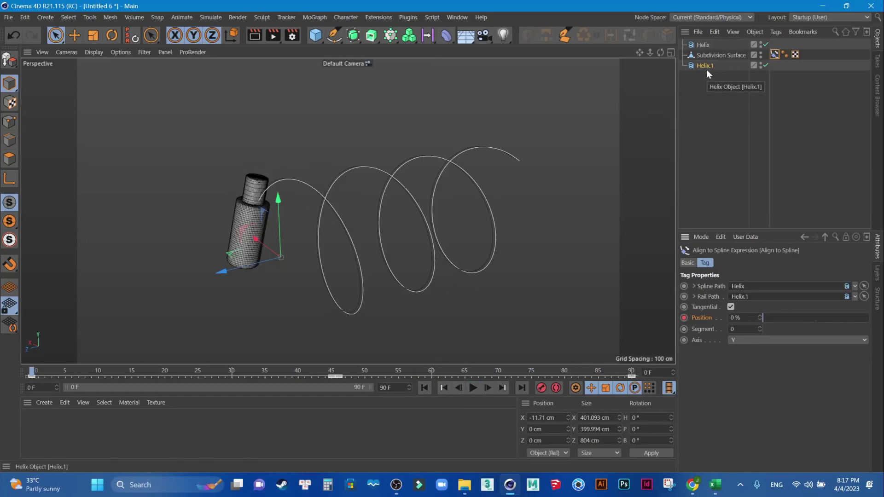
{"action": "left_click", "coordinate": [445, 35]}
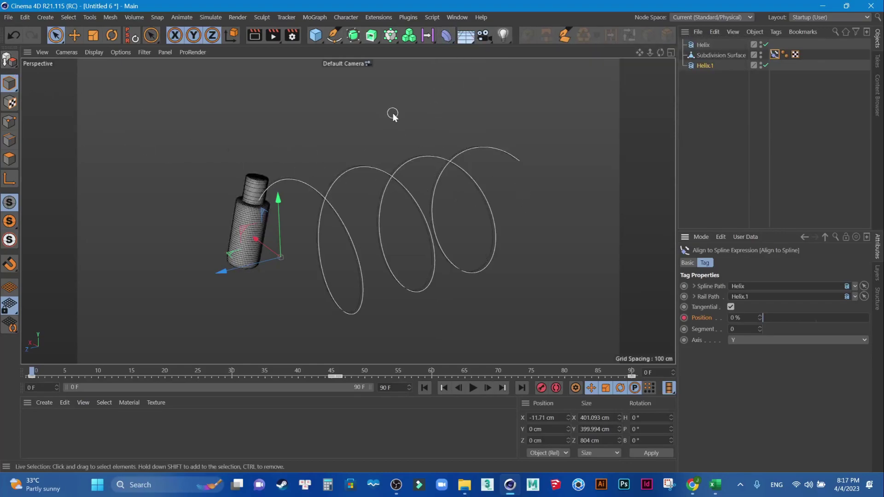
Close the helix project without saving its changes.
{"action": "left_click", "coordinate": [312, 16]}
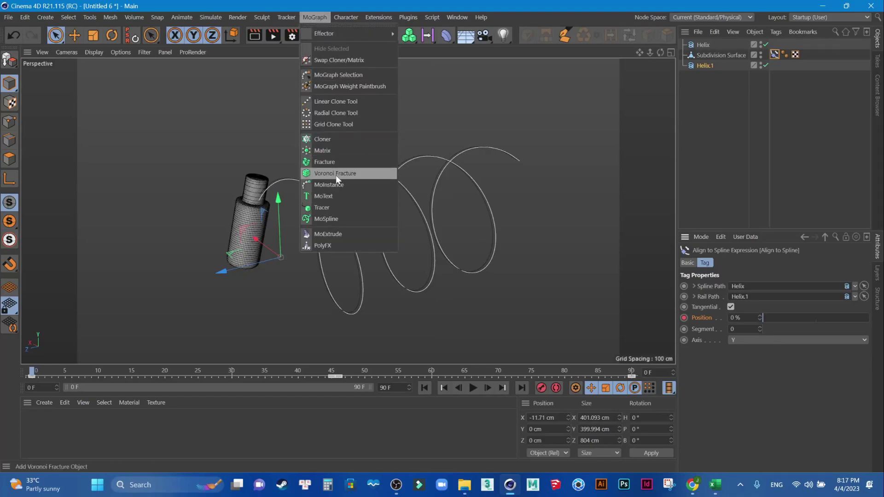
{"action": "key", "text": "Escape"}
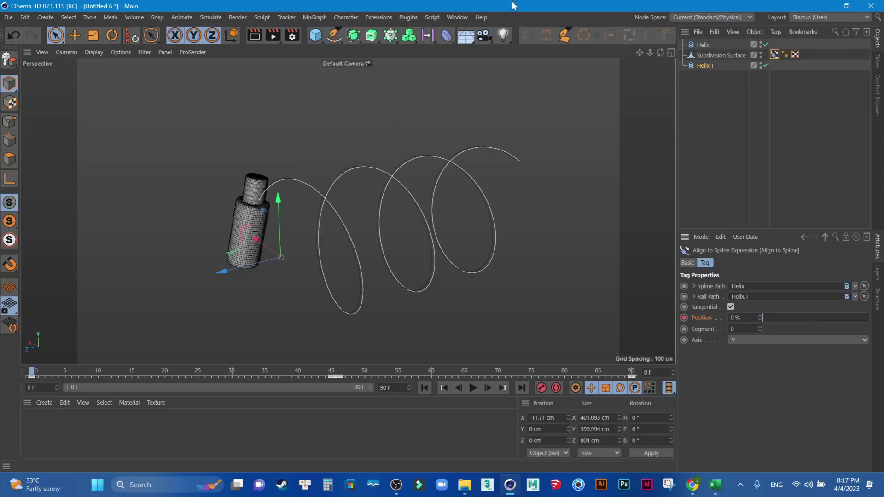
{"action": "left_click", "coordinate": [9, 19]}
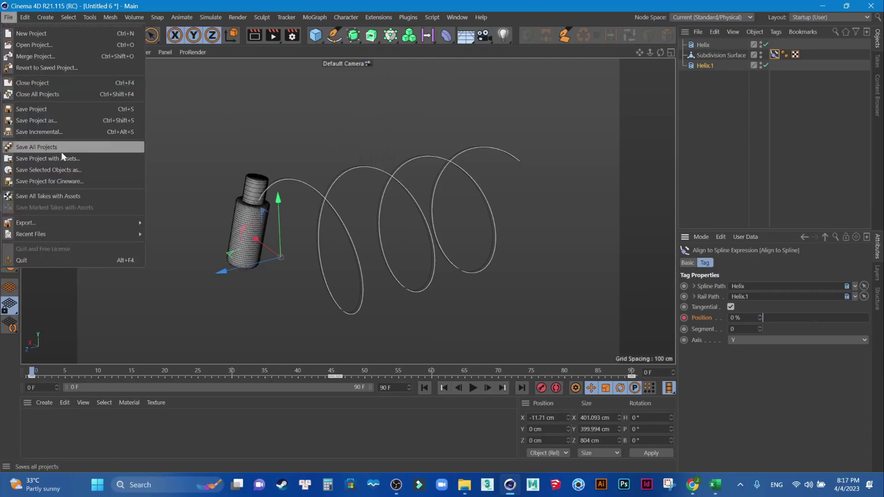
{"action": "left_click", "coordinate": [39, 84]}
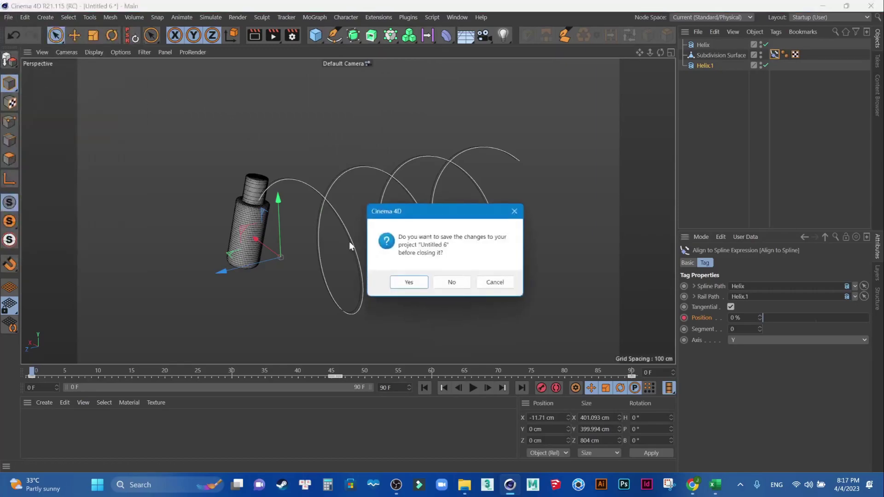
{"action": "left_click", "coordinate": [452, 282]}
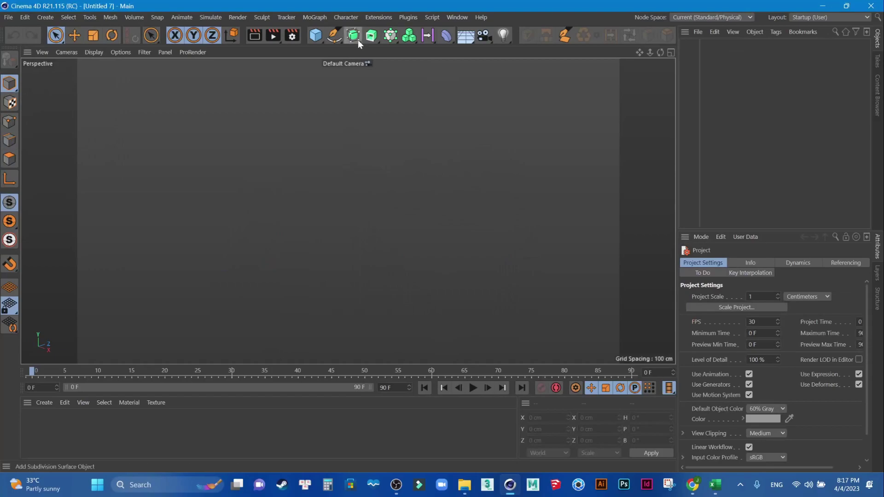
Add a cube with 10 segments and show its segment lines in the viewport.
{"action": "left_click", "coordinate": [318, 38]}
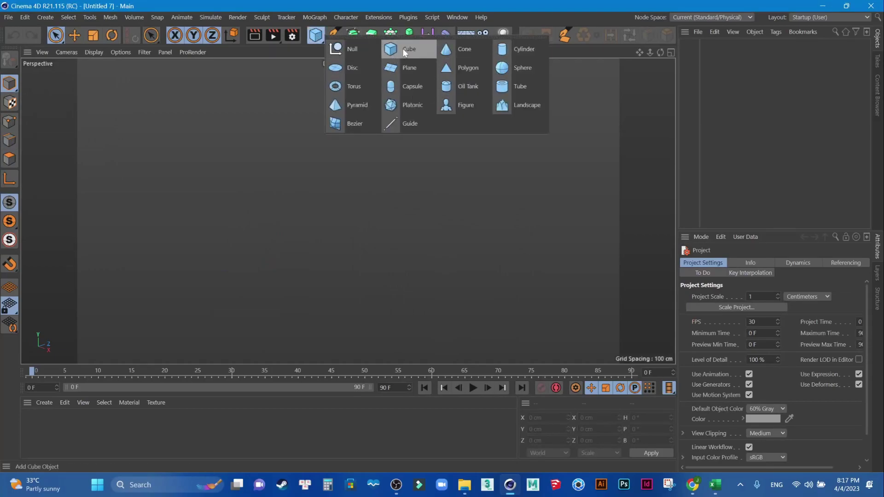
{"action": "left_click", "coordinate": [406, 49]}
{"action": "left_click", "coordinate": [807, 287]}
{"action": "type", "text": "10"}
{"action": "key", "text": "Tab"}
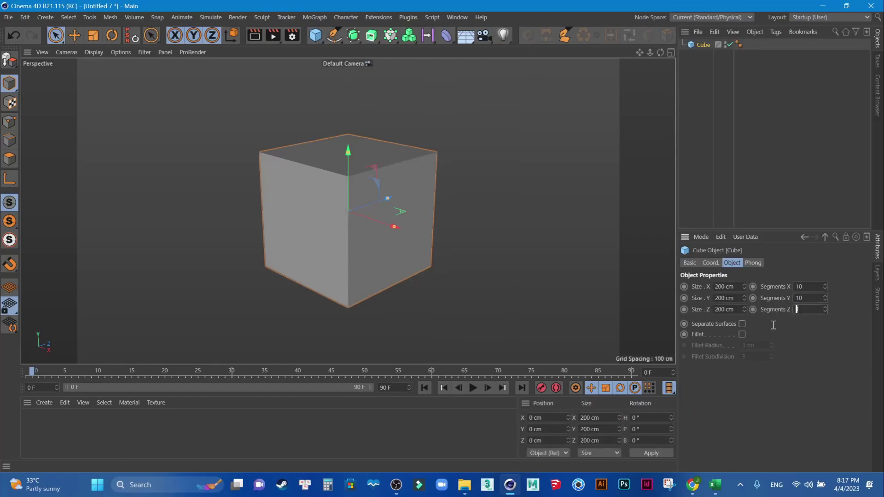
{"action": "left_click", "coordinate": [466, 287]}
{"action": "key", "text": "n"}
{"action": "key", "text": "b"}
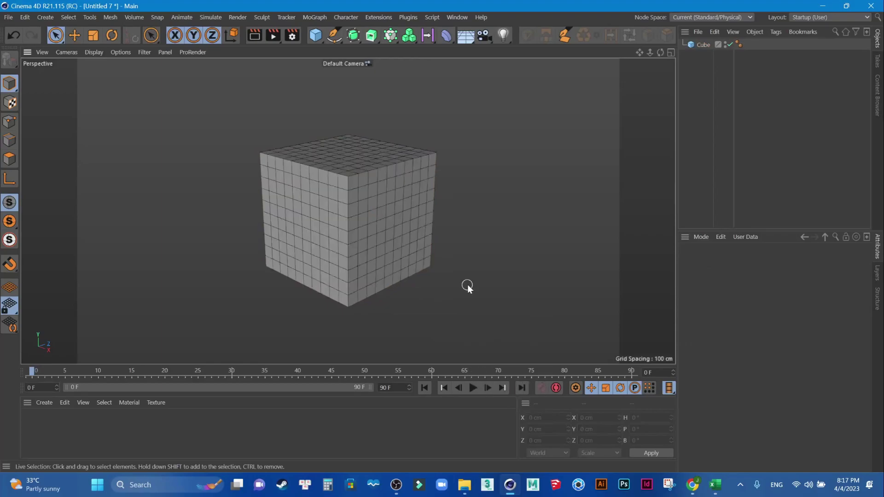
{"action": "scroll", "coordinate": [384, 226], "scroll_direction": "down", "scroll_amount": 2}
Make the cube editable and raise it about 380 cm up on Y.
{"action": "left_click", "coordinate": [314, 179]}
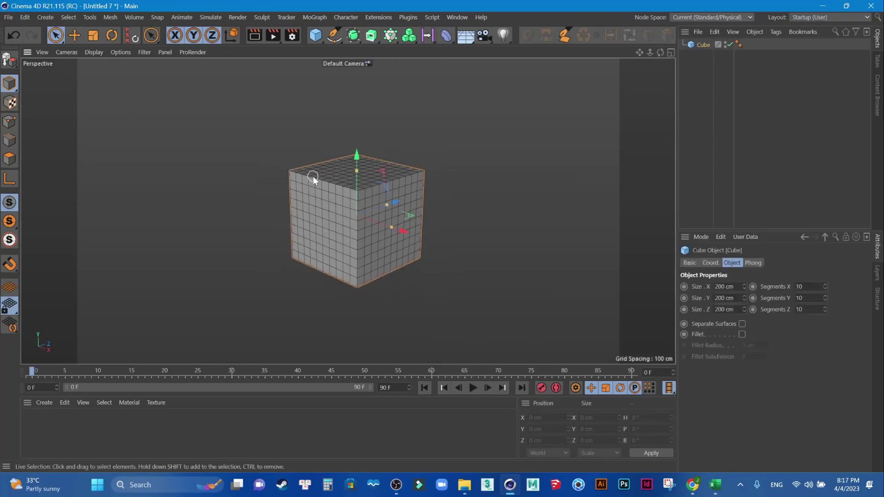
{"action": "left_click", "coordinate": [9, 60]}
{"action": "scroll", "coordinate": [342, 169], "scroll_direction": "down", "scroll_amount": 2}
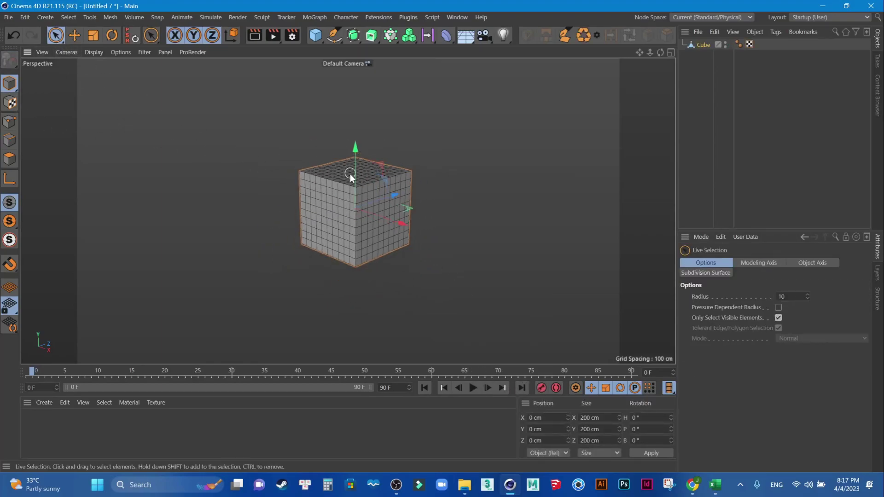
{"action": "left_click_drag", "start_coordinate": [350, 180], "coordinate": [390, 228], "text": "alt"}
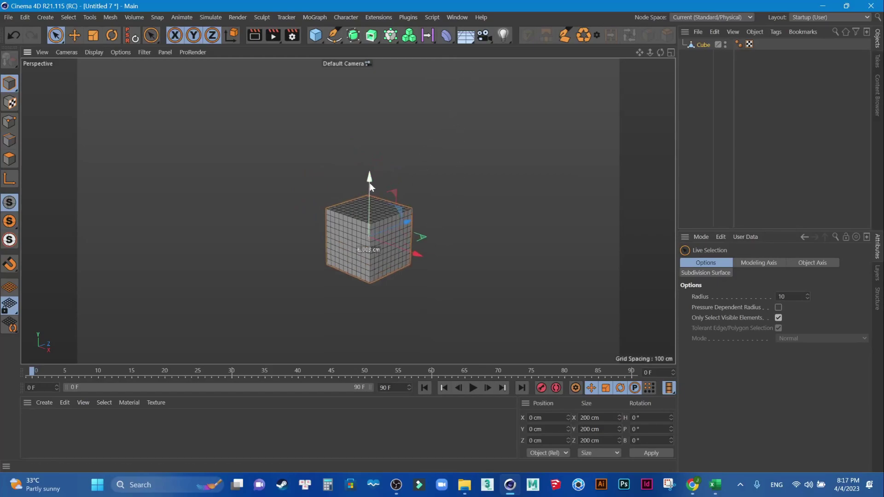
{"action": "left_click_drag", "start_coordinate": [367, 193], "coordinate": [376, 69]}
{"action": "left_click", "coordinate": [465, 36]}
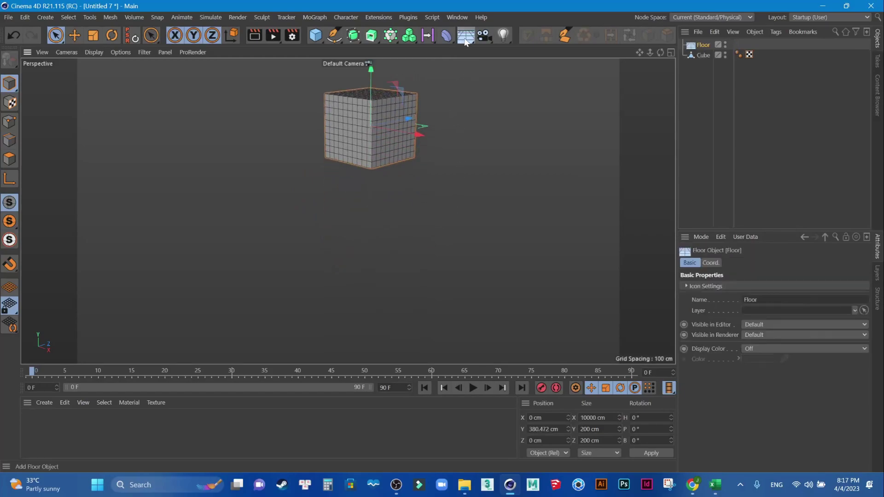
Create a new material, Mat, and set its colour to a fully saturated red.
{"action": "double_click", "coordinate": [85, 423]}
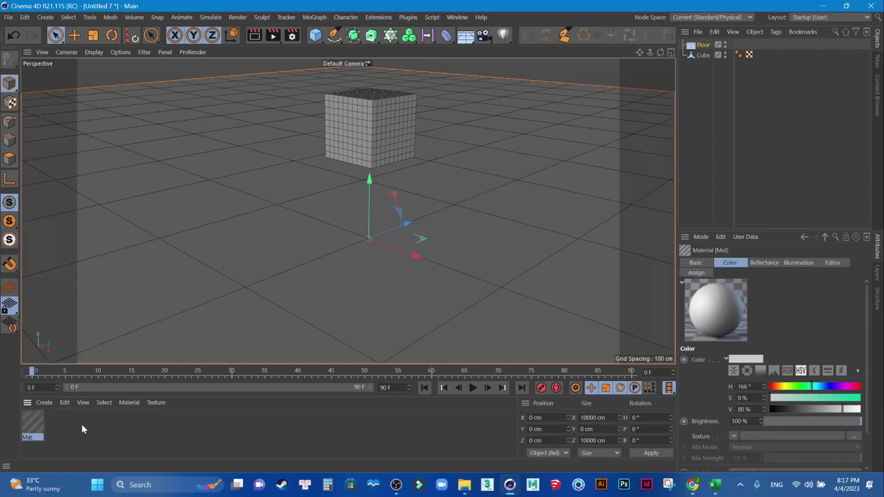
{"action": "double_click", "coordinate": [32, 424]}
{"action": "left_click", "coordinate": [322, 136]}
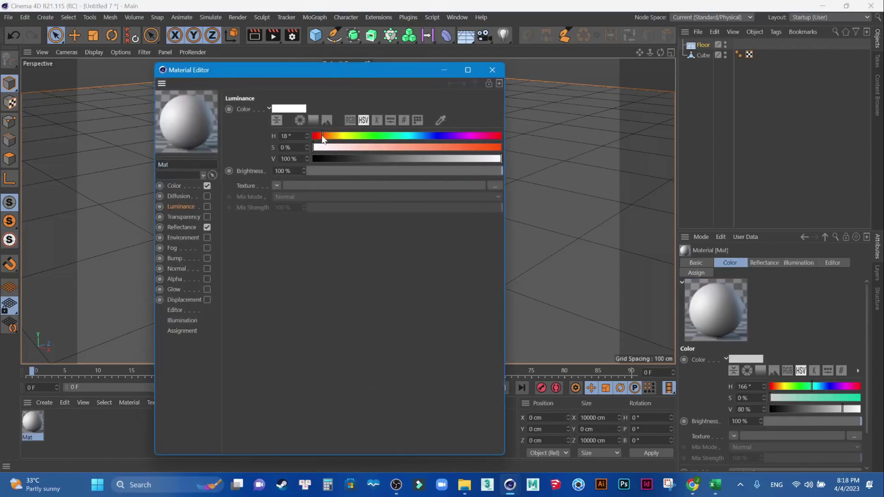
{"action": "left_click_drag", "start_coordinate": [318, 149], "coordinate": [574, 156]}
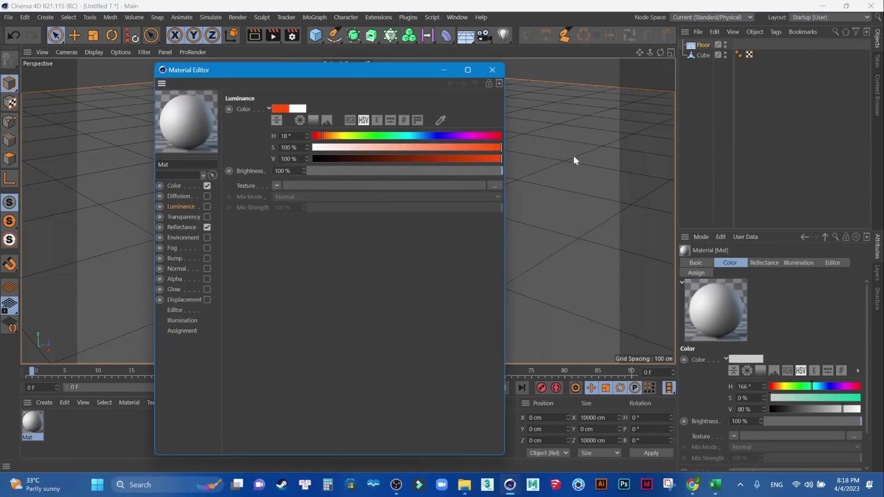
{"action": "left_click", "coordinate": [173, 185]}
{"action": "left_click", "coordinate": [317, 136]}
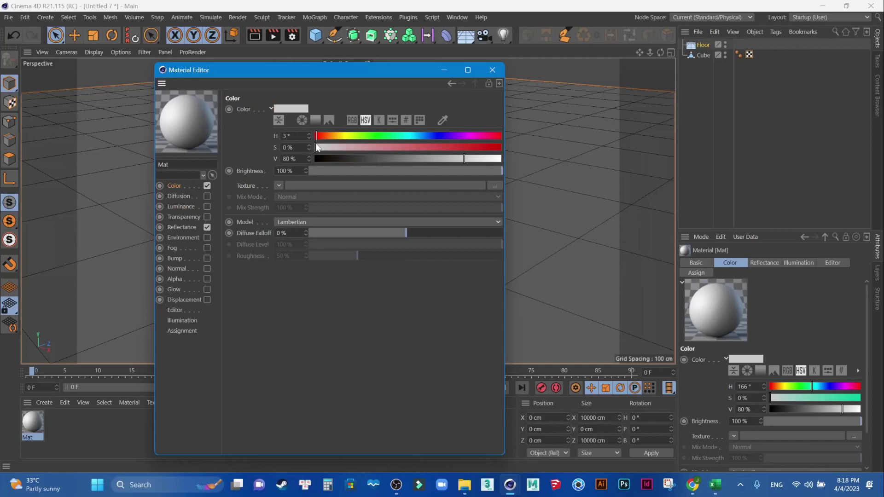
{"action": "left_click_drag", "start_coordinate": [316, 147], "coordinate": [600, 149]}
Add a Reflection (Legacy) layer at 50% brightness to Mat and apply it to the cube.
{"action": "left_click", "coordinate": [177, 227]}
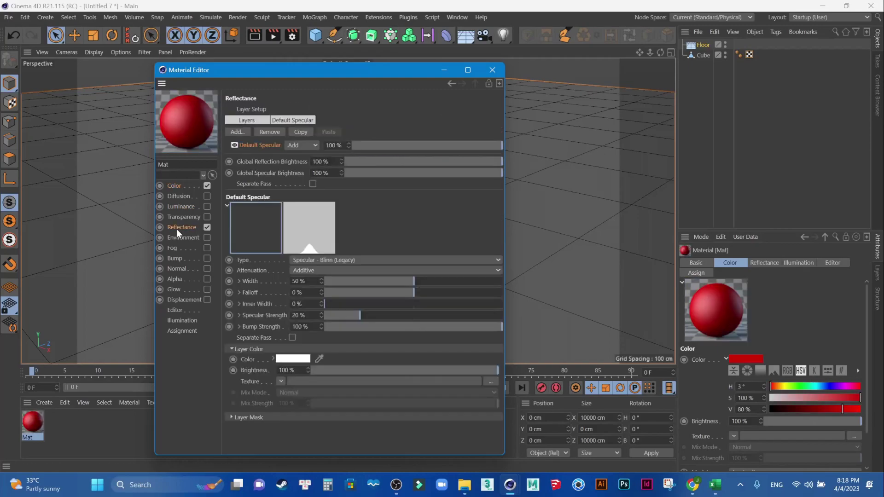
{"action": "left_click", "coordinate": [237, 132]}
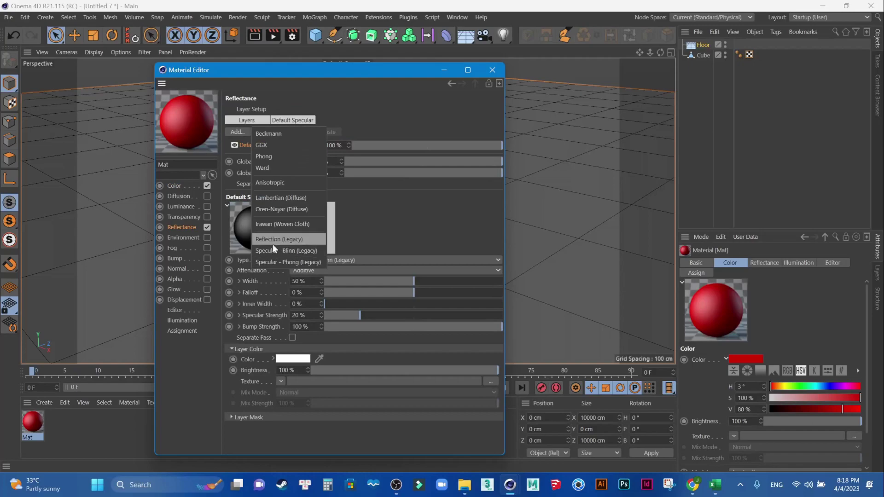
{"action": "left_click", "coordinate": [273, 245]}
{"action": "double_click", "coordinate": [285, 362]}
{"action": "type", "text": "50"}
{"action": "key", "text": "Return"}
{"action": "left_click", "coordinate": [493, 69]}
{"action": "left_click_drag", "start_coordinate": [33, 421], "coordinate": [376, 132]}
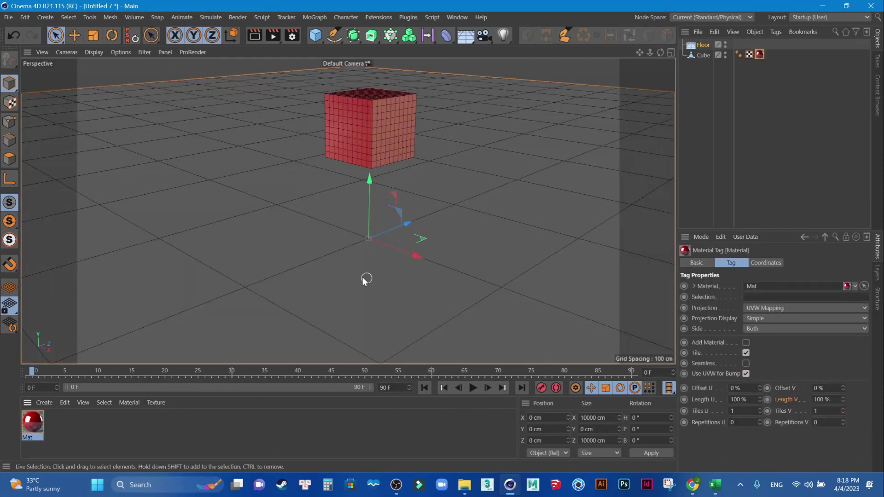
{"action": "left_click", "coordinate": [89, 421]}
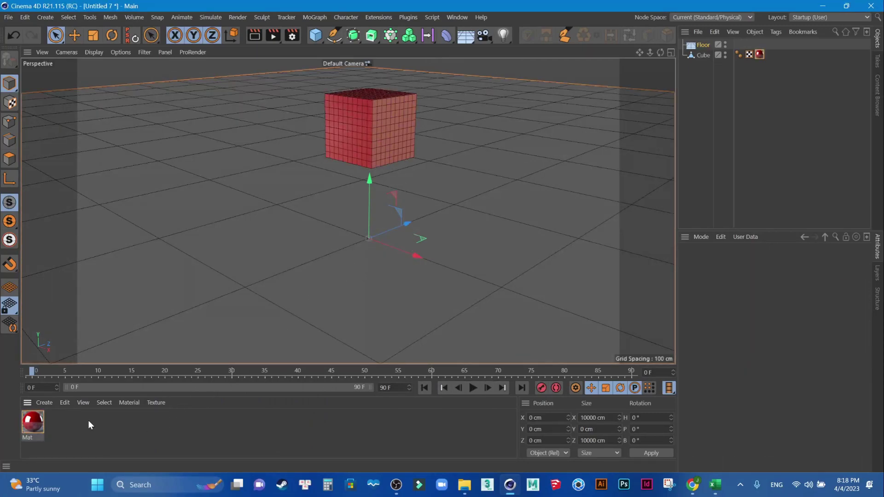
Create Mat.1 with Color V at 29% dark grey and apply it to the Floor.
{"action": "double_click", "coordinate": [115, 421]}
{"action": "double_click", "coordinate": [30, 420]}
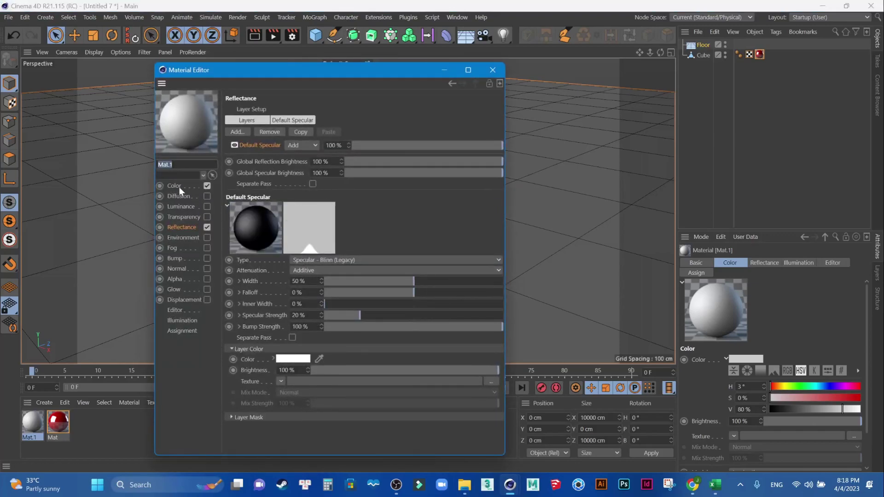
{"action": "left_click", "coordinate": [179, 187]}
{"action": "left_click_drag", "start_coordinate": [374, 158], "coordinate": [369, 159]}
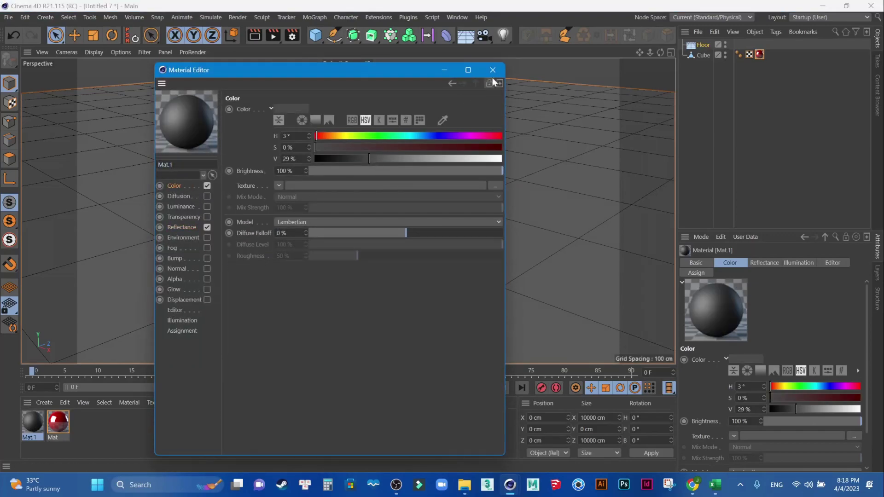
{"action": "left_click", "coordinate": [493, 70]}
{"action": "left_click_drag", "start_coordinate": [32, 421], "coordinate": [215, 317]}
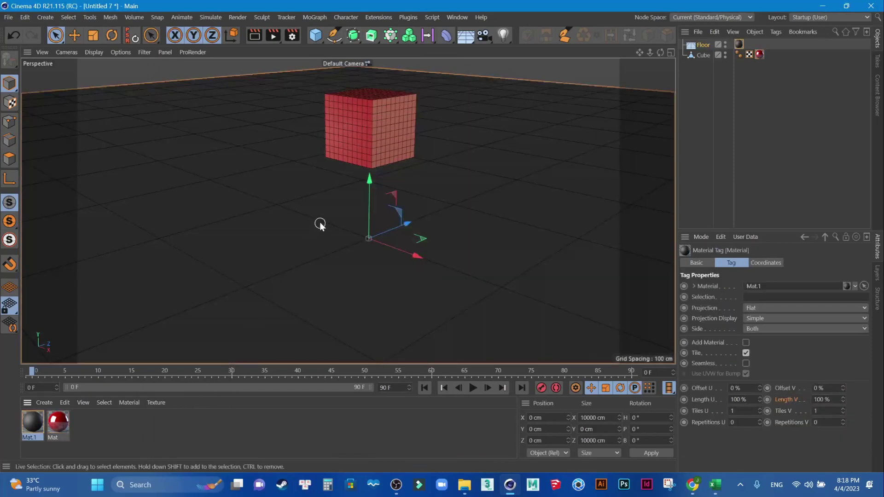
Switch the viewport to Gouraud Shading and lift the cube higher above the floor.
{"action": "key", "text": "n"}
{"action": "key", "text": "a"}
{"action": "mouse_move", "coordinate": [418, 161]}
{"action": "left_mouse_down", "text": "alt"}
{"action": "mouse_move", "coordinate": [434, 221]}
{"action": "mouse_move", "coordinate": [385, 242]}
{"action": "left_mouse_up", "text": "alt"}
{"action": "left_click", "coordinate": [374, 175]}
{"action": "mouse_move", "coordinate": [374, 102]}
{"action": "left_mouse_down"}
{"action": "mouse_move", "coordinate": [376, 65]}
{"action": "mouse_move", "coordinate": [375, 193]}
{"action": "mouse_move", "coordinate": [406, 238]}
{"action": "left_mouse_up"}
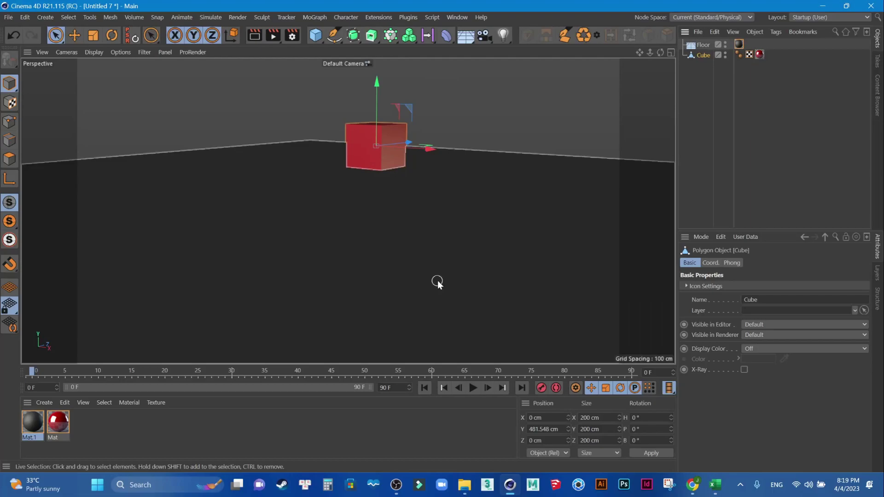
{"action": "left_click", "coordinate": [437, 282]}
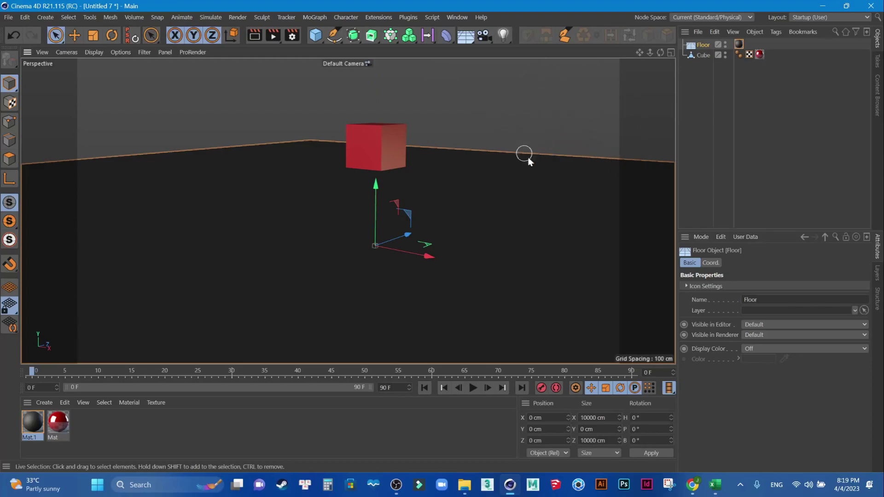
Add a Collider Body simulation tag to the Floor.
{"action": "right_click", "coordinate": [703, 52]}
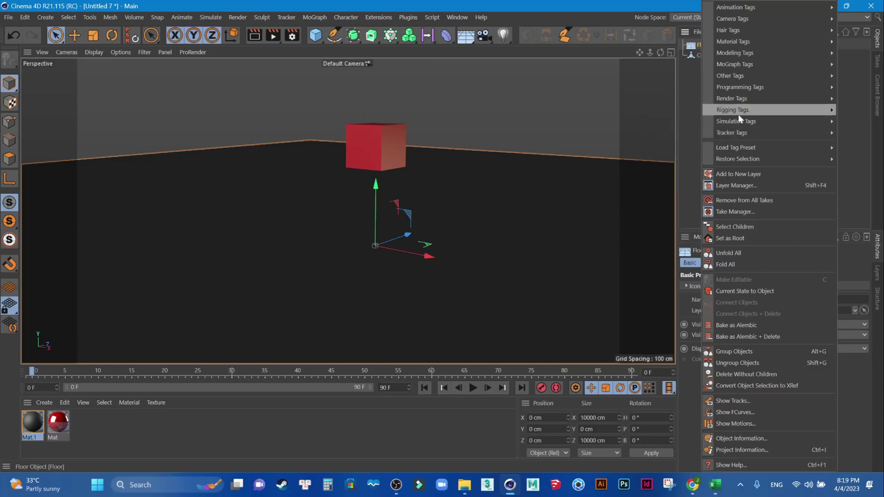
{"action": "mouse_move", "coordinate": [737, 121]}
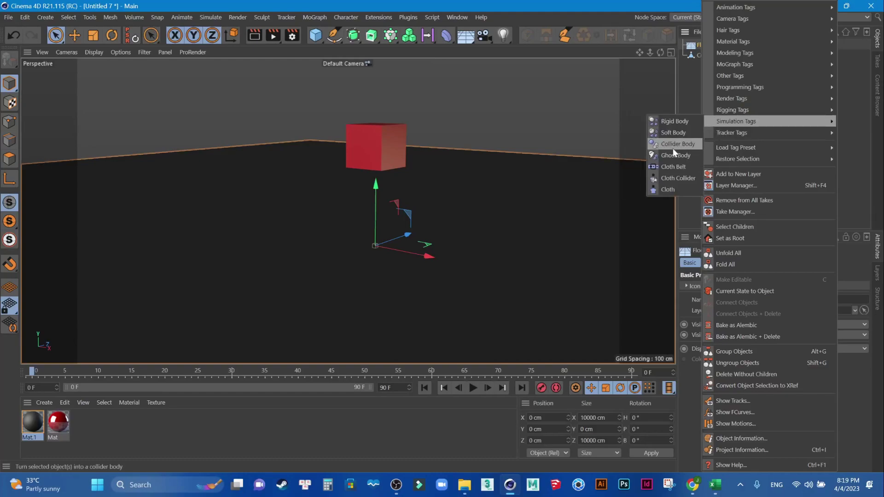
{"action": "left_click", "coordinate": [673, 148]}
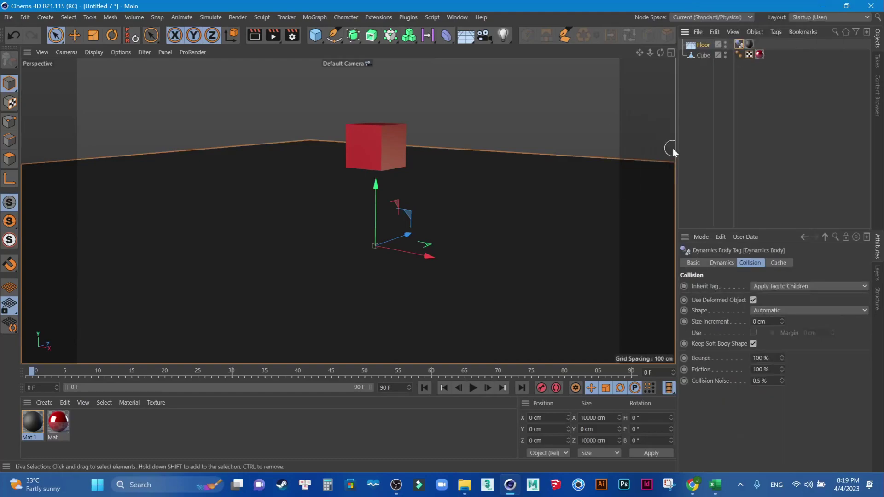
Tag the cube as a Rigid Body, play its fall onto the Floor, then delete it.
{"action": "left_click", "coordinate": [701, 53]}
{"action": "right_click", "coordinate": [701, 53]}
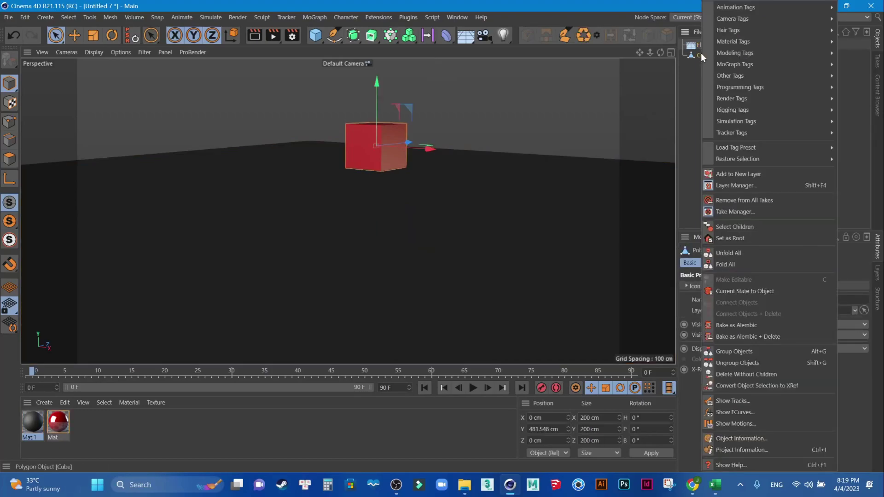
{"action": "mouse_move", "coordinate": [736, 121]}
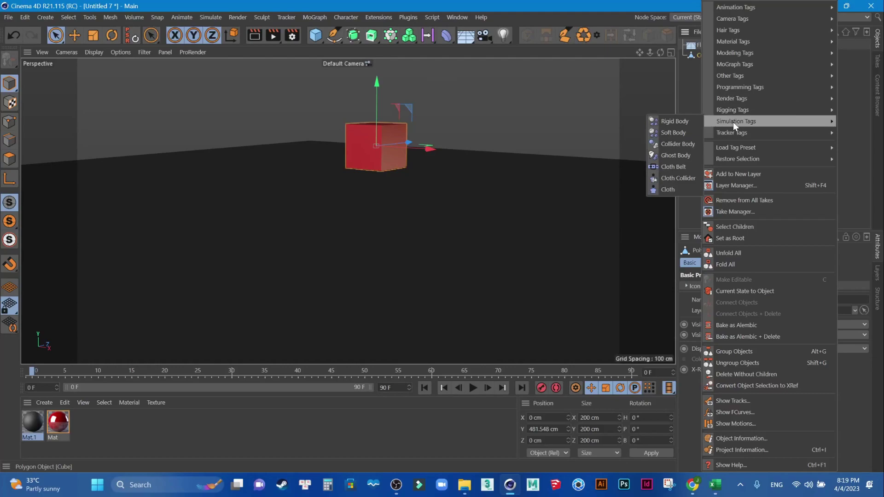
{"action": "left_click", "coordinate": [689, 124]}
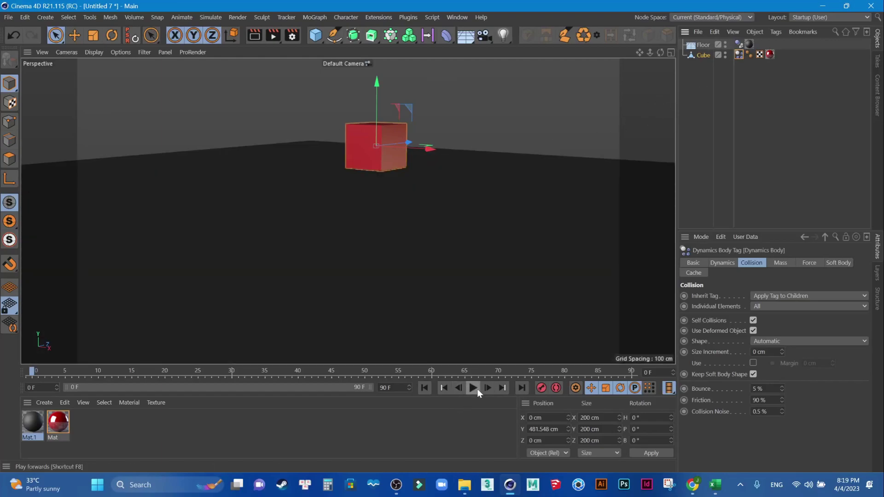
{"action": "left_click", "coordinate": [475, 389]}
{"action": "left_click", "coordinate": [424, 388]}
{"action": "left_click_drag", "start_coordinate": [703, 80], "coordinate": [703, 81]}
{"action": "key", "text": "Delete"}
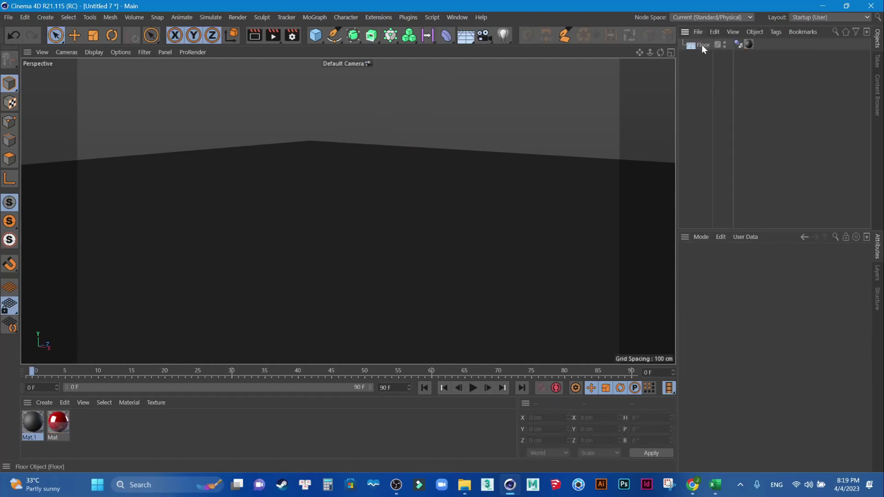
Add a 32-segment sphere raised high above the Floor.
{"action": "left_click", "coordinate": [702, 45]}
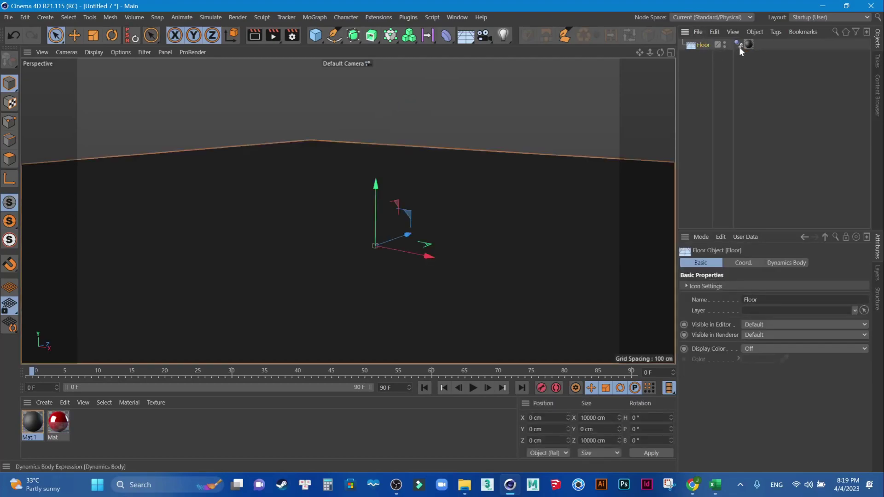
{"action": "left_click", "coordinate": [319, 34]}
{"action": "left_click", "coordinate": [510, 68]}
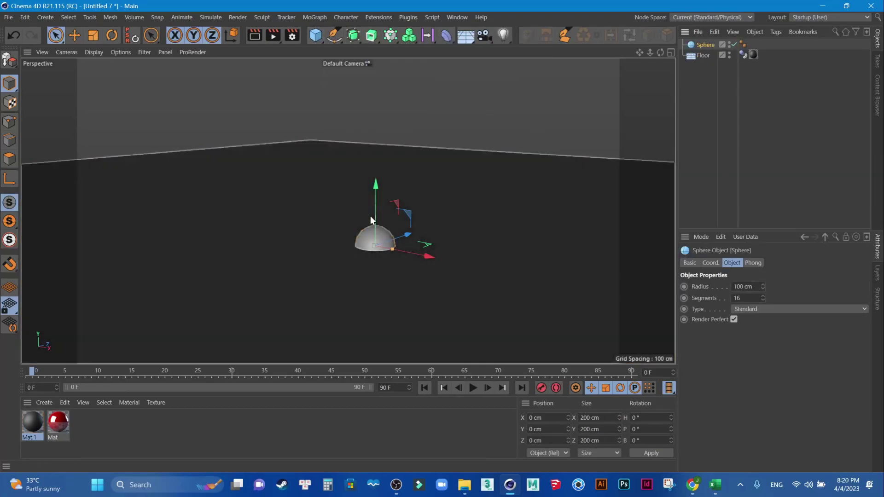
{"action": "left_click_drag", "start_coordinate": [380, 183], "coordinate": [382, 76]}
{"action": "type", "text": "32"}
{"action": "key", "text": "Return"}
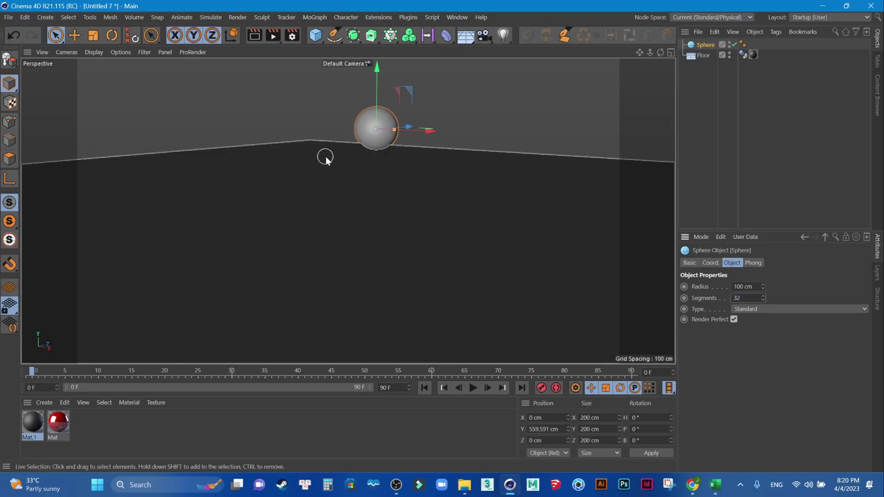
{"action": "key", "text": "n"}
{"action": "key", "text": "b"}
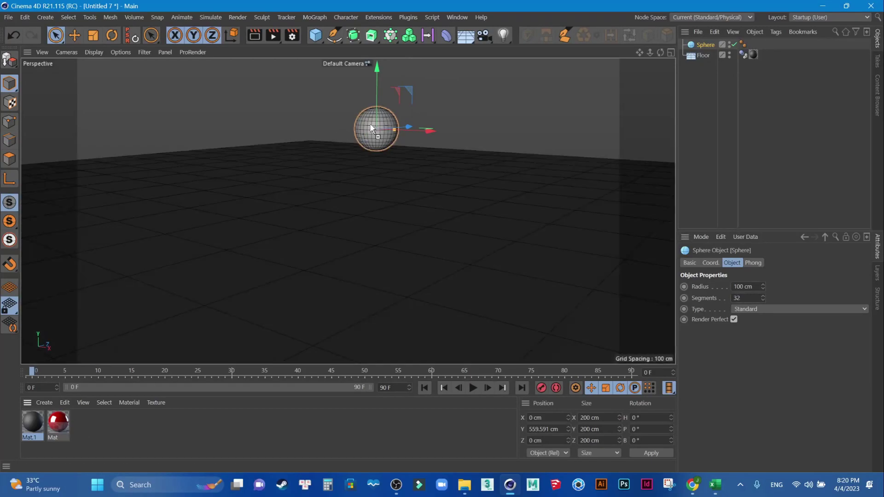
Apply the red Mat to the sphere, tag it Rigid Body, and test its fall.
{"action": "left_click_drag", "start_coordinate": [371, 128], "coordinate": [372, 130]}
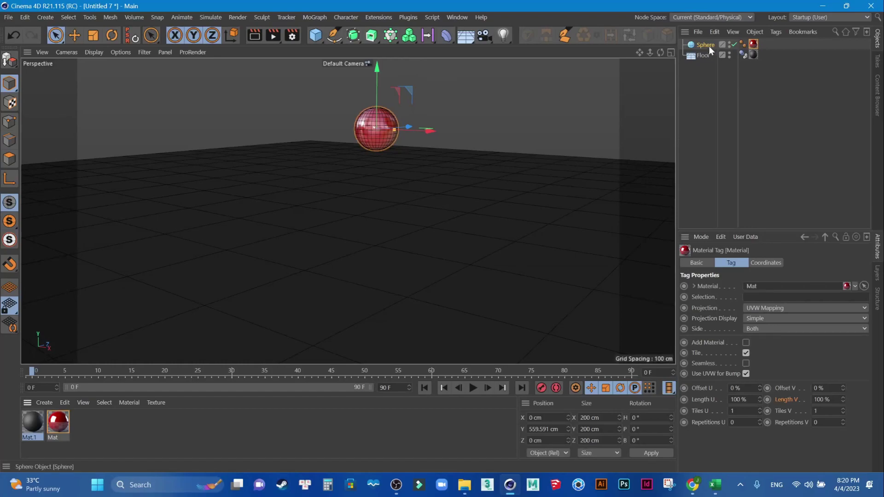
{"action": "right_click", "coordinate": [709, 46]}
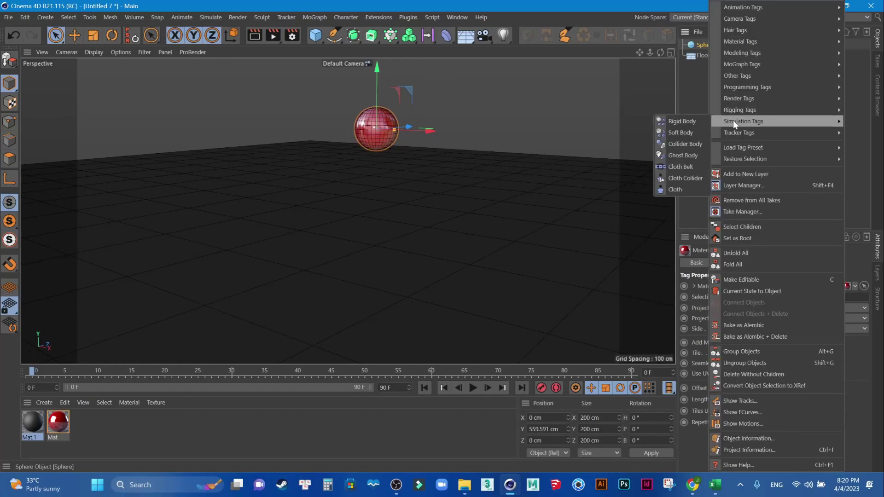
{"action": "left_click", "coordinate": [681, 121]}
{"action": "mouse_move", "coordinate": [456, 192]}
{"action": "left_mouse_down", "text": "alt"}
{"action": "mouse_move", "coordinate": [498, 170]}
{"action": "mouse_move", "coordinate": [450, 233]}
{"action": "mouse_move", "coordinate": [405, 132]}
{"action": "mouse_move", "coordinate": [413, 80]}
{"action": "mouse_move", "coordinate": [411, 233]}
{"action": "mouse_move", "coordinate": [464, 196]}
{"action": "mouse_move", "coordinate": [456, 215]}
{"action": "left_mouse_up", "text": "alt"}
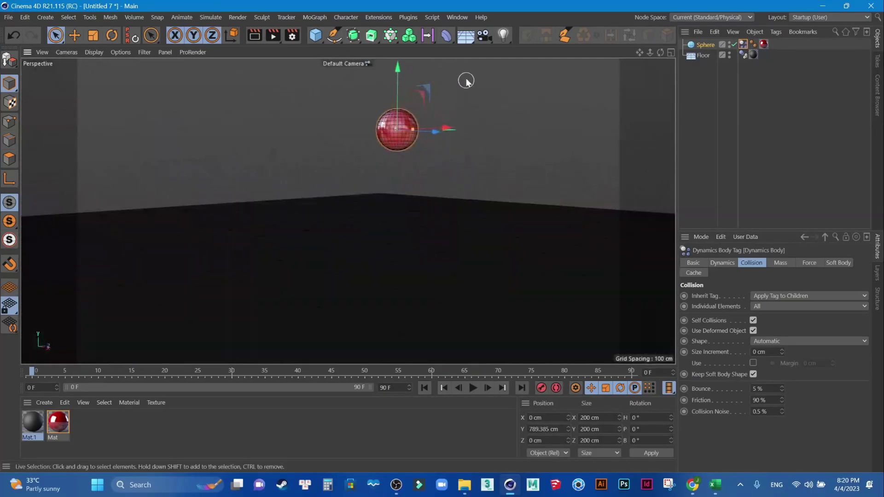
{"action": "left_click", "coordinate": [473, 388]}
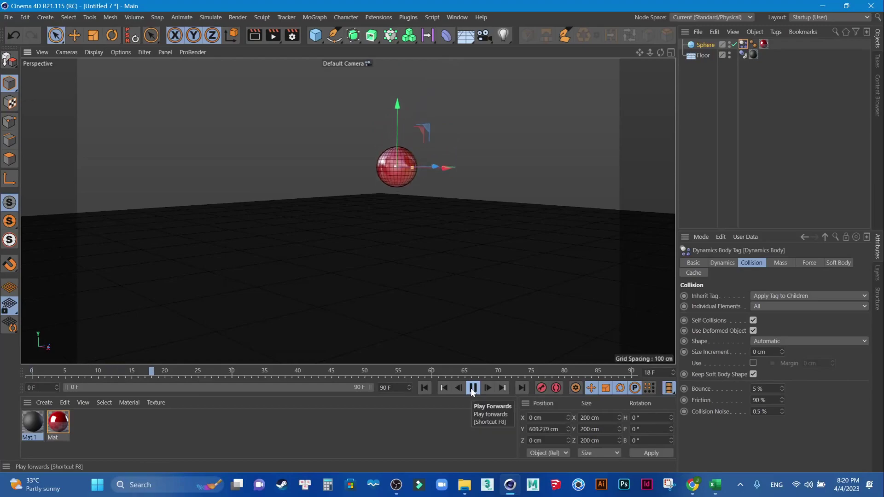
{"action": "left_click", "coordinate": [473, 388]}
{"action": "left_click", "coordinate": [425, 388]}
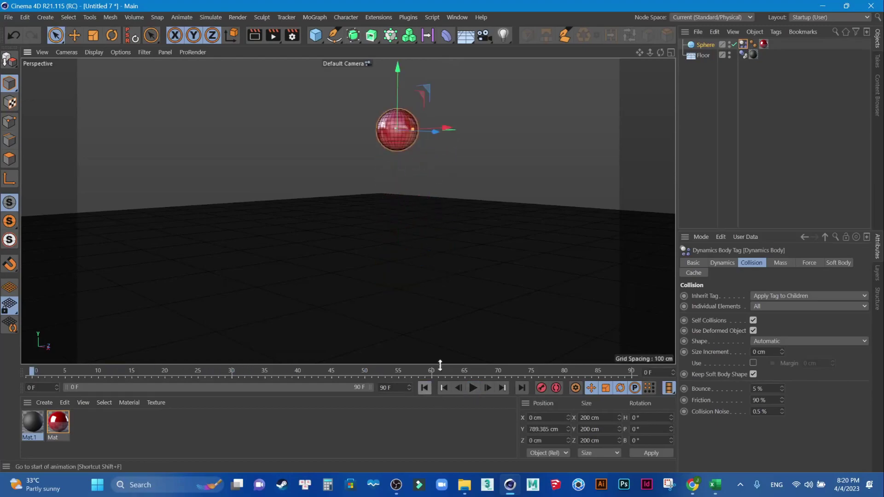
{"action": "left_click", "coordinate": [744, 55]}
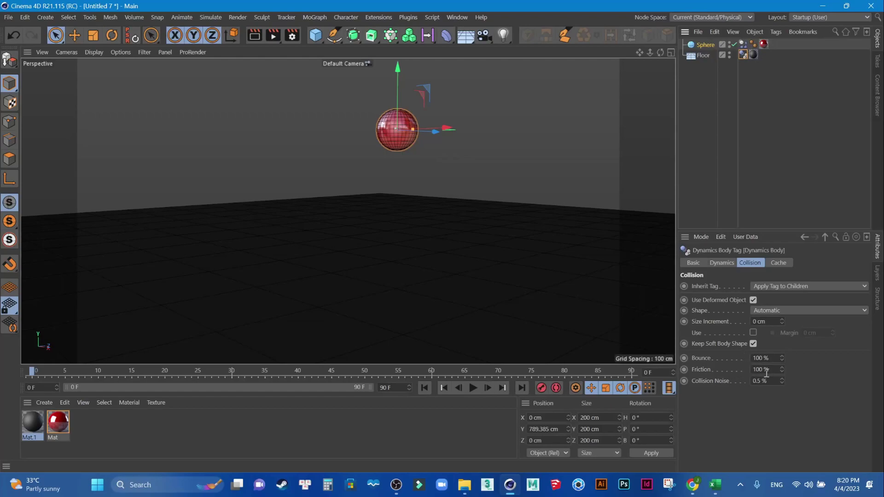
Set the sphere's Dynamics Body Bounce to 50% on the Collision tab and replay the drop.
{"action": "left_click", "coordinate": [743, 45]}
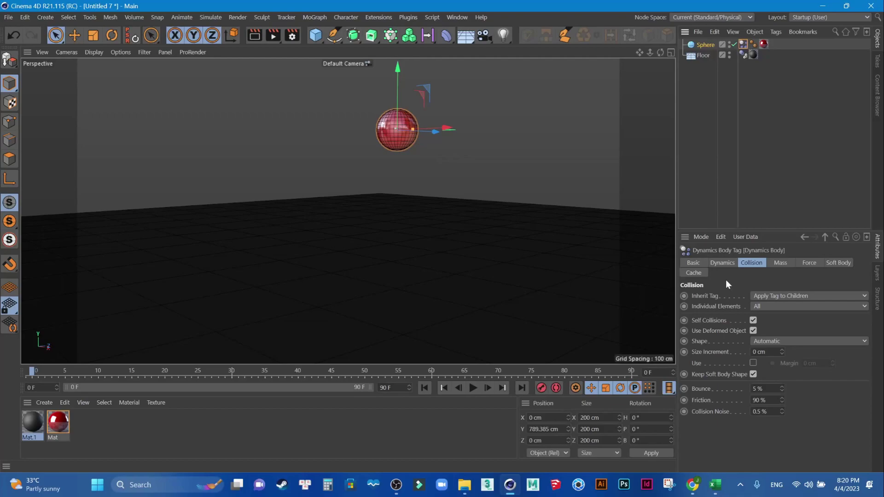
{"action": "left_click", "coordinate": [725, 261]}
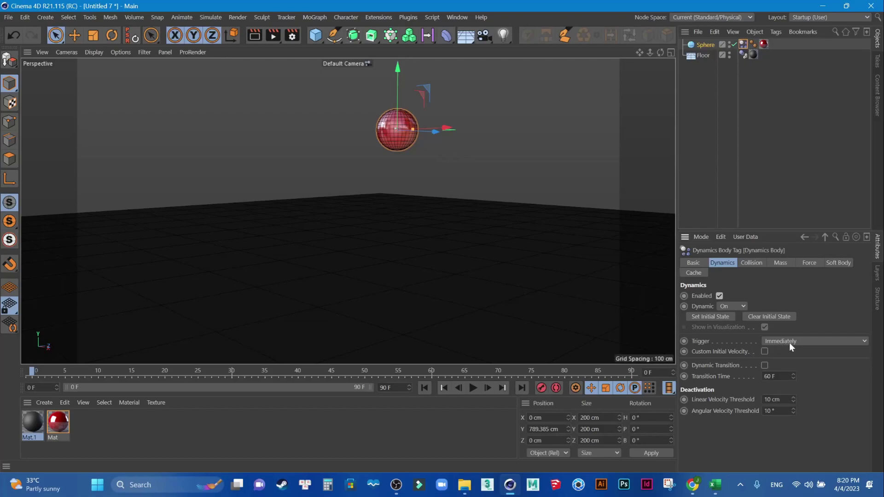
{"action": "left_click", "coordinate": [755, 262]}
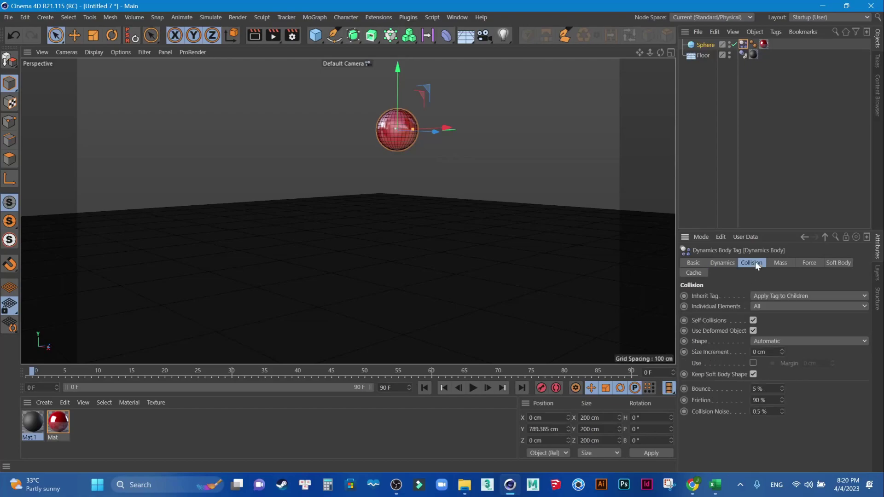
{"action": "left_click", "coordinate": [775, 296]}
{"action": "left_click", "coordinate": [775, 296]}
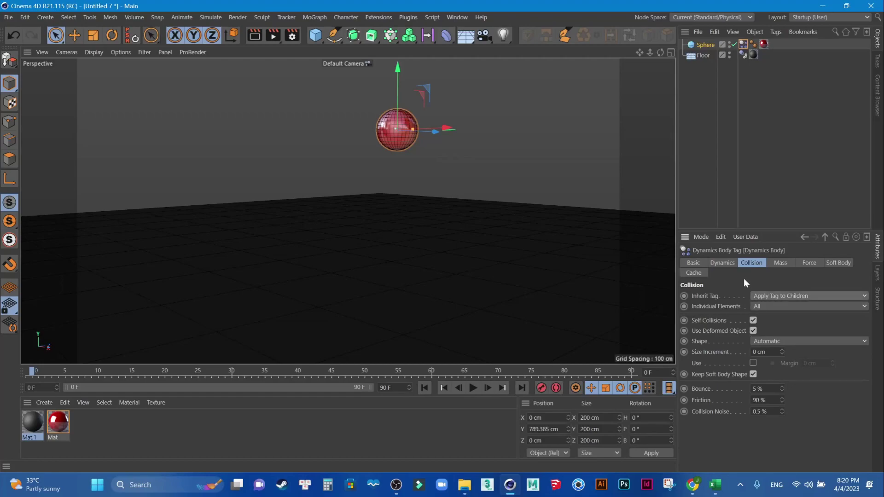
{"action": "left_click", "coordinate": [765, 390]}
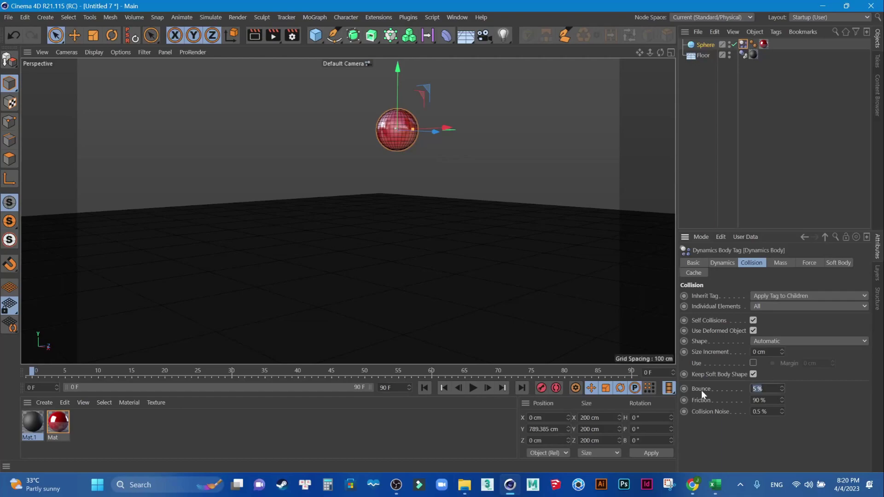
{"action": "type", "text": "50"}
{"action": "left_click", "coordinate": [473, 388]}
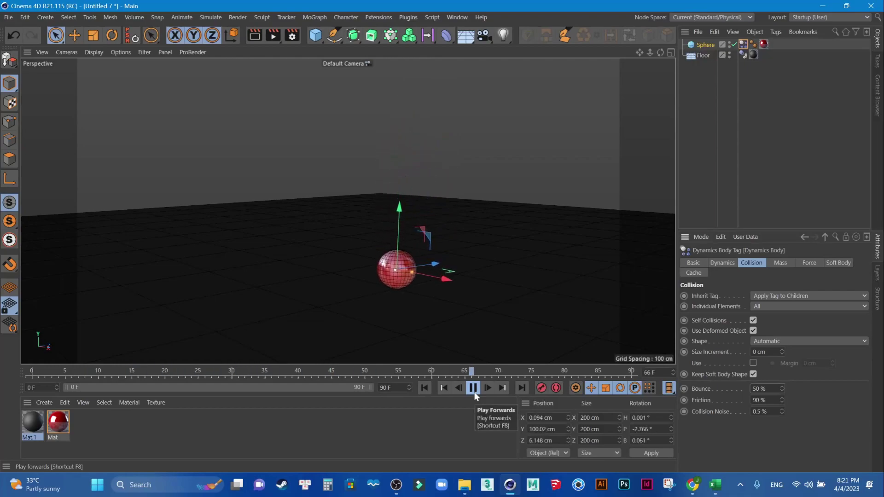
{"action": "left_click", "coordinate": [422, 390]}
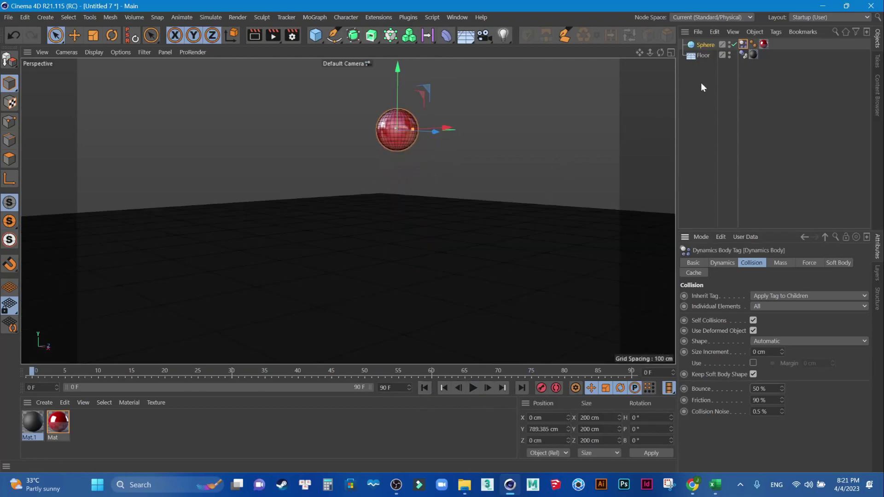
Set the Floor's Collision Shape to Static Mesh and test the sphere's drop.
{"action": "left_click", "coordinate": [704, 56]}
{"action": "left_click", "coordinate": [744, 54]}
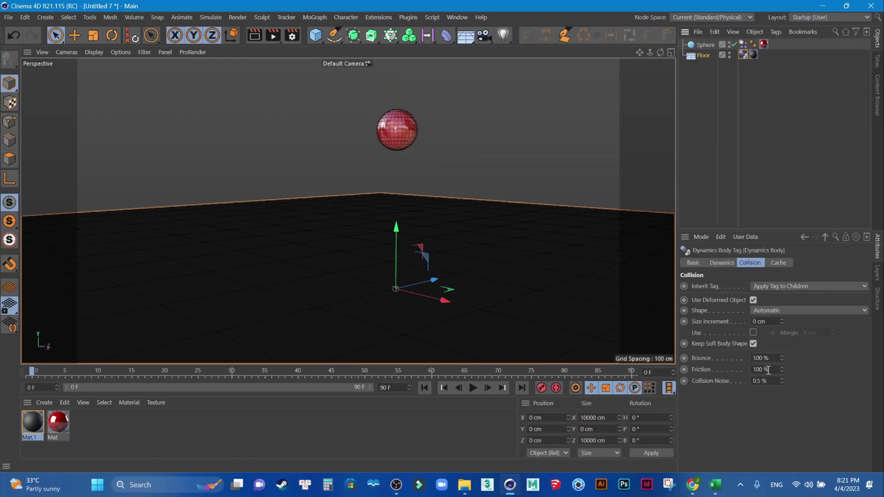
{"action": "left_click", "coordinate": [781, 308]}
{"action": "left_click", "coordinate": [781, 285]}
{"action": "left_click", "coordinate": [780, 284]}
{"action": "left_click", "coordinate": [721, 262]}
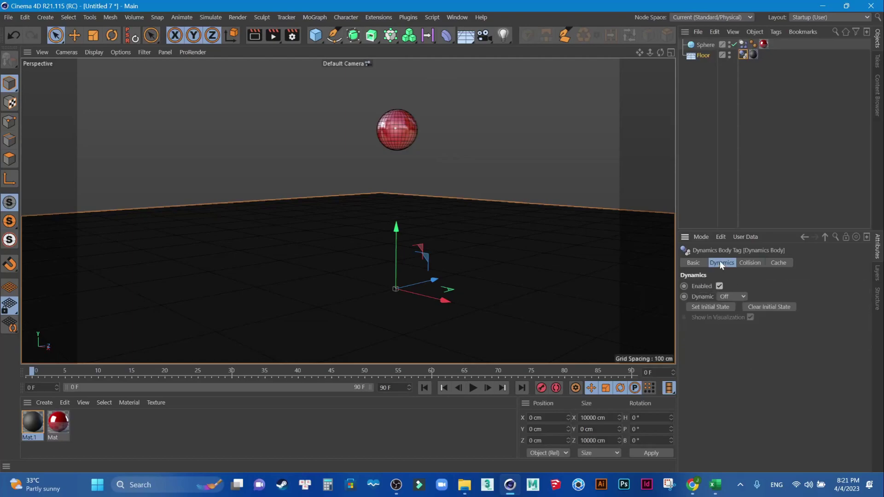
{"action": "left_click", "coordinate": [754, 261]}
{"action": "left_click", "coordinate": [775, 311]}
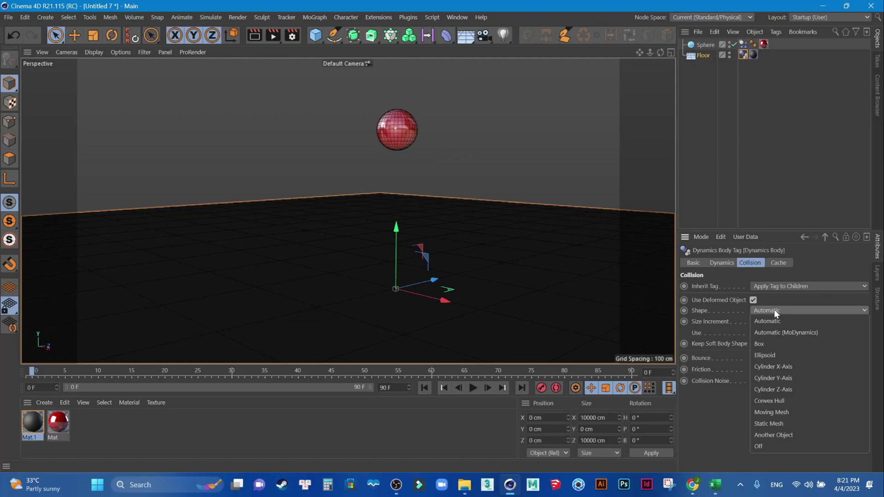
{"action": "left_click", "coordinate": [775, 310]}
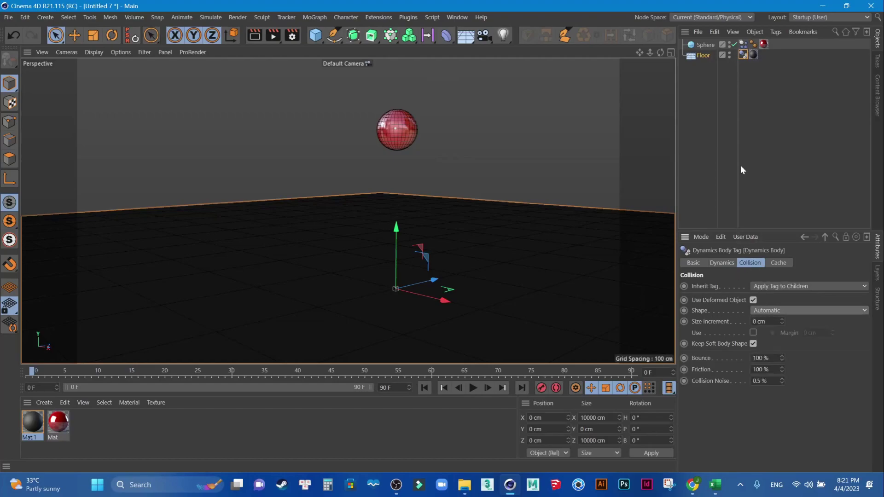
{"action": "left_click", "coordinate": [771, 311]}
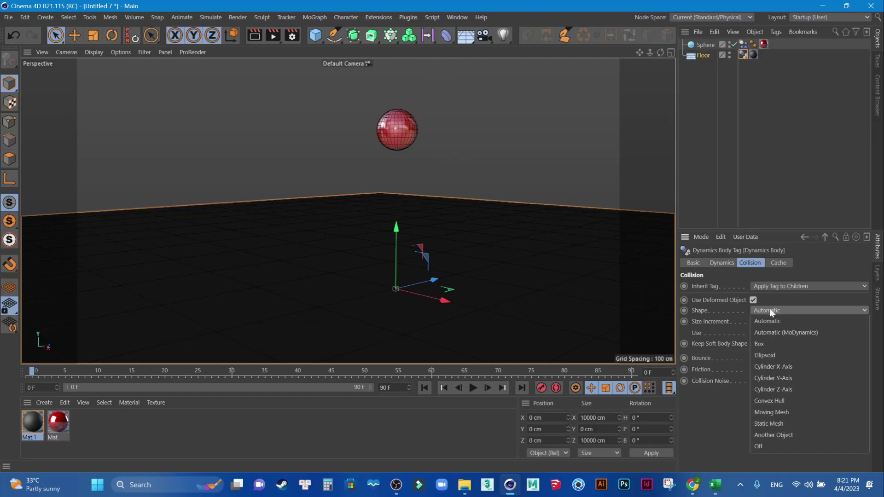
{"action": "left_click", "coordinate": [781, 423]}
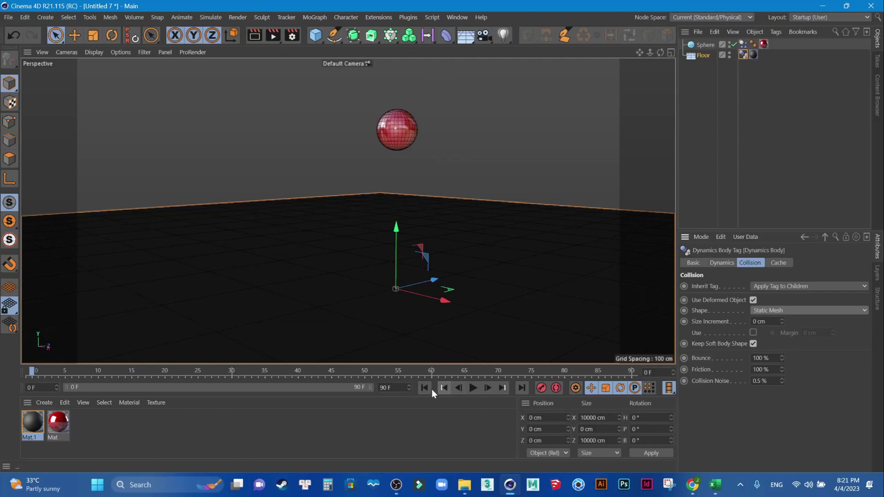
{"action": "left_click", "coordinate": [473, 388]}
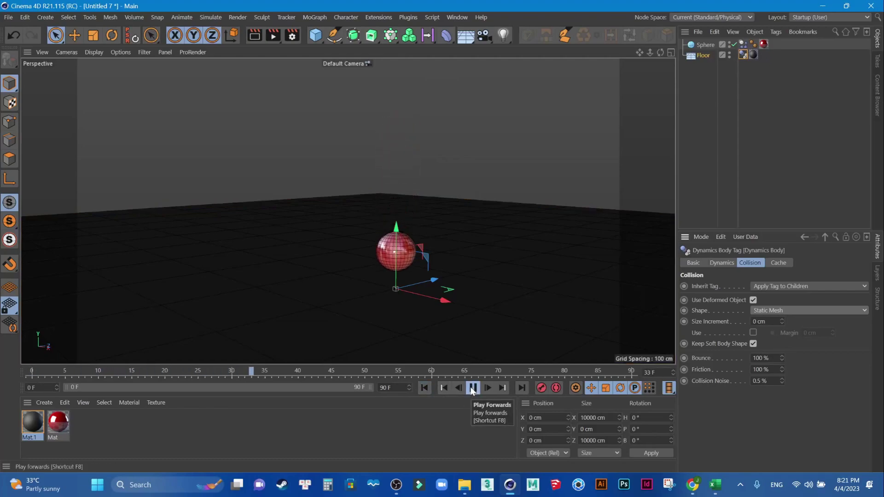
{"action": "left_click", "coordinate": [474, 388]}
{"action": "left_click", "coordinate": [426, 389]}
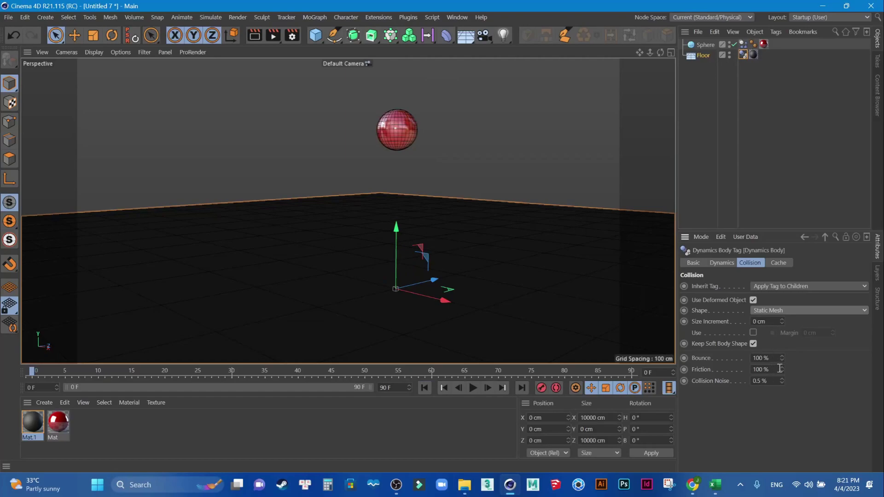
Try the Floor's Friction at 50% in a replay, then set it back to 100%.
{"action": "left_click_drag", "start_coordinate": [780, 369], "coordinate": [708, 382]}
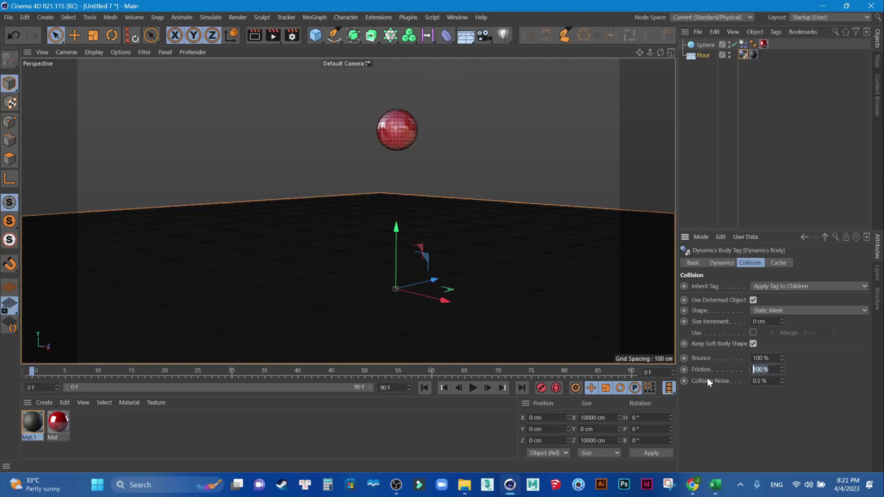
{"action": "type", "text": "50"}
{"action": "key", "text": "Return"}
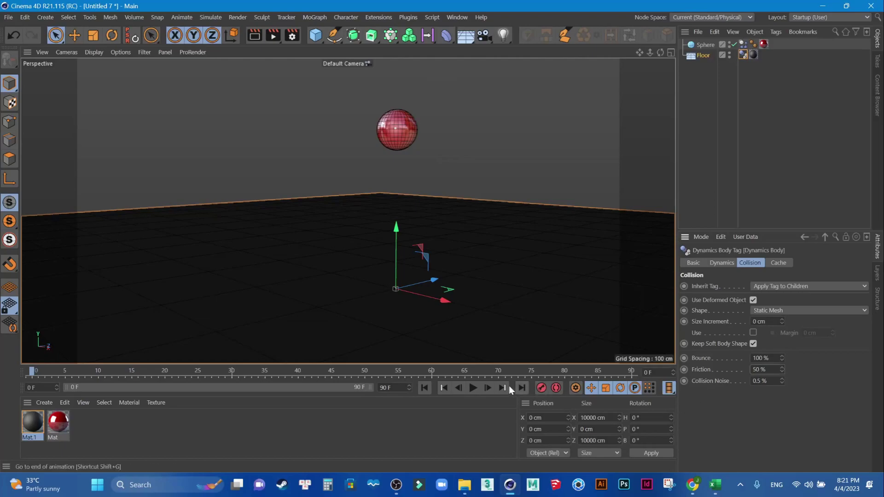
{"action": "left_click", "coordinate": [476, 389]}
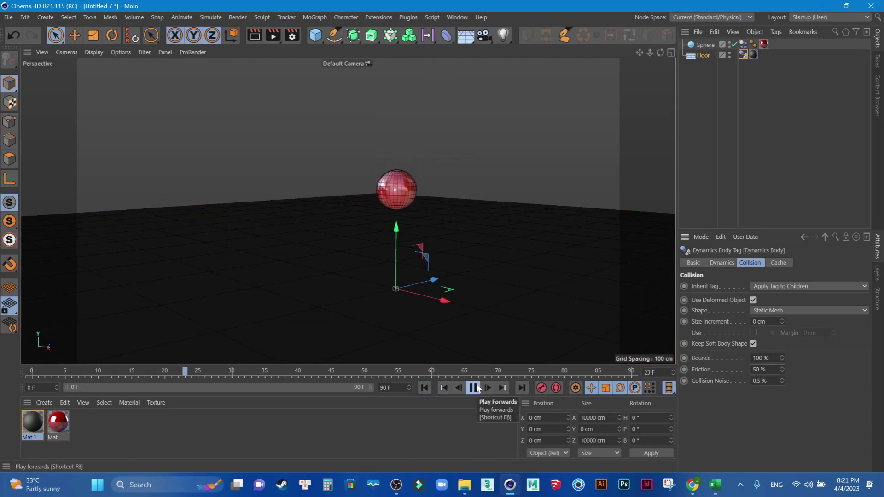
{"action": "left_click", "coordinate": [424, 388]}
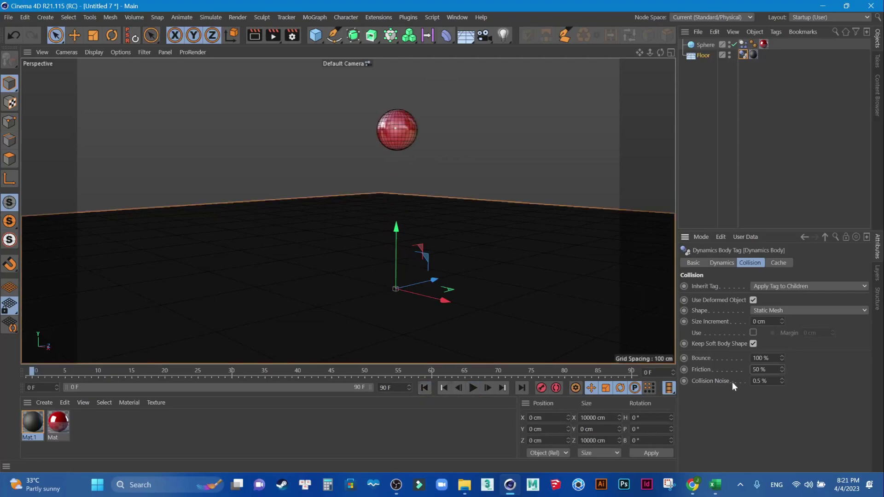
{"action": "left_click", "coordinate": [762, 369]}
{"action": "type", "text": "100"}
{"action": "left_click", "coordinate": [743, 43]}
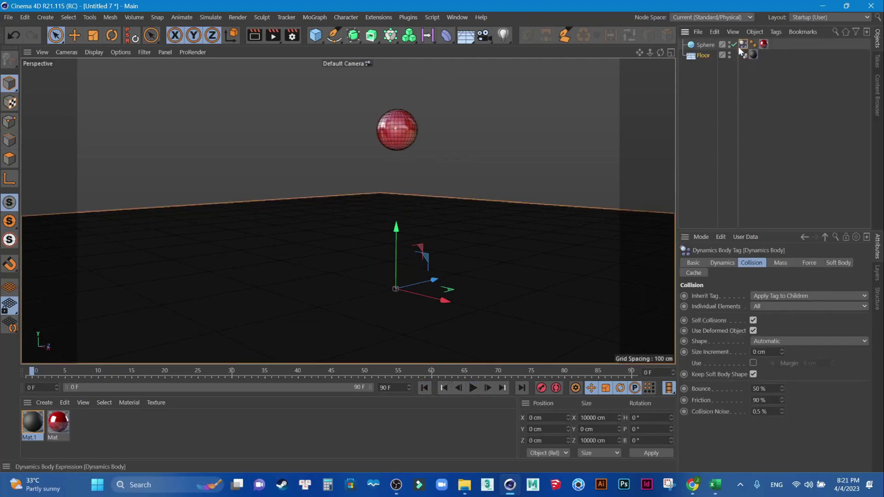
Switch the sphere to Custom Mass 50, then play the drop and rewind to frame 0.
{"action": "left_click", "coordinate": [782, 263]}
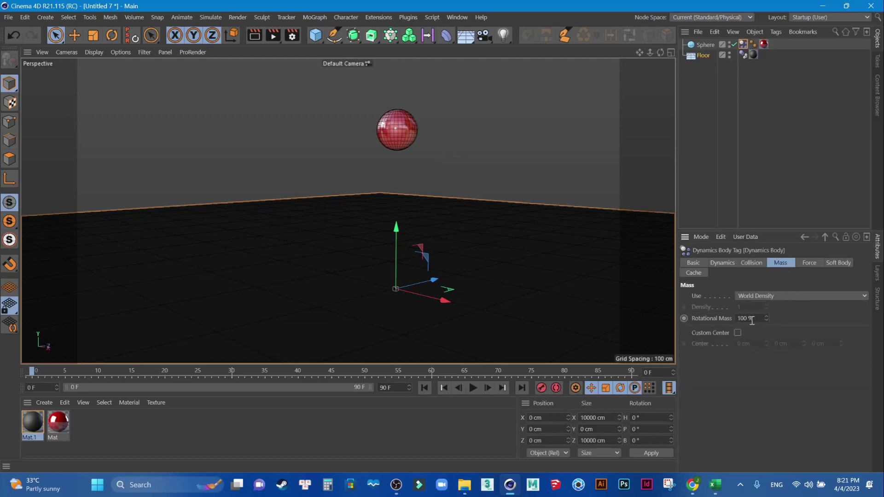
{"action": "left_click", "coordinate": [811, 265]}
{"action": "left_click", "coordinate": [781, 295]}
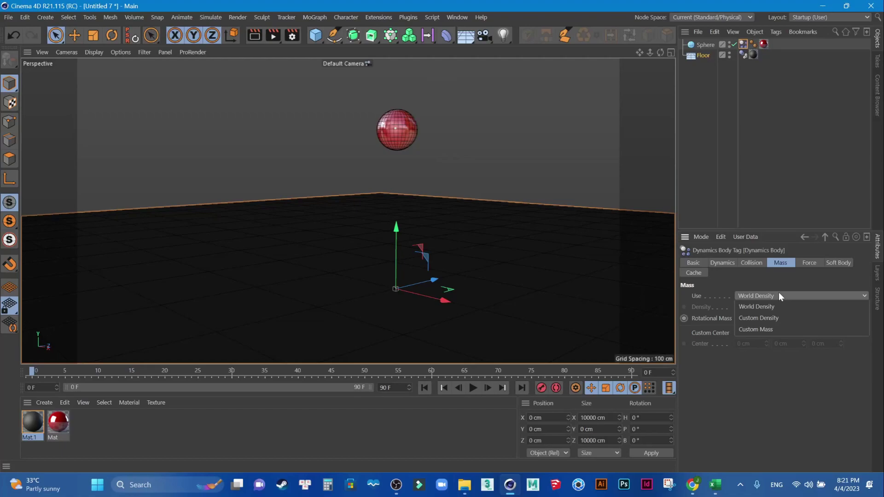
{"action": "left_click", "coordinate": [785, 329]}
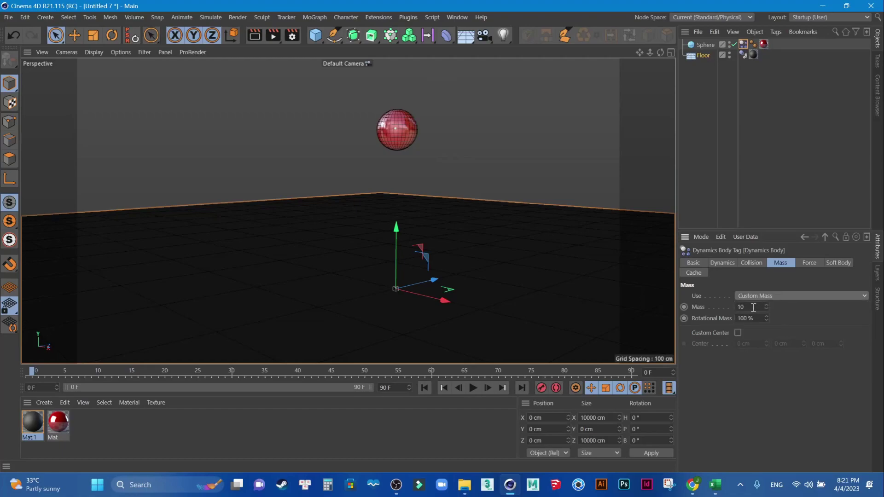
{"action": "key", "text": "BackSpace"}
{"action": "key", "text": "BackSpace"}
{"action": "type", "text": "50"}
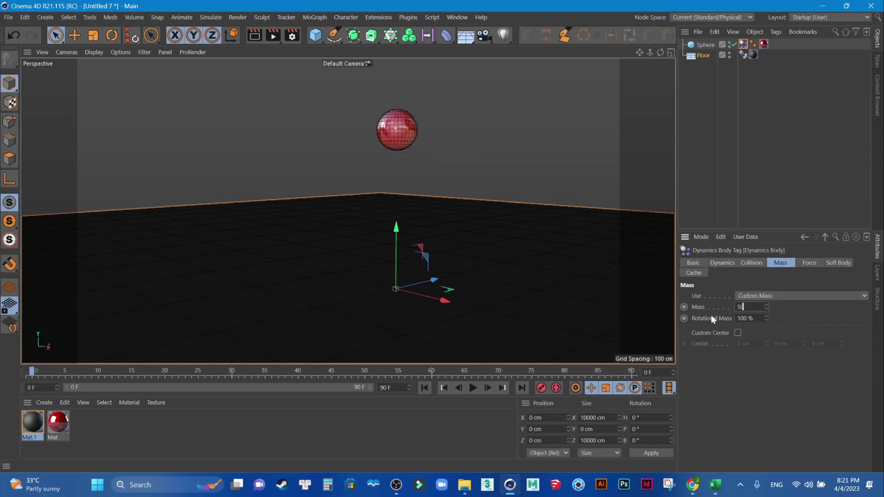
{"action": "left_click", "coordinate": [473, 391]}
{"action": "left_click", "coordinate": [472, 391]}
{"action": "left_click", "coordinate": [423, 390]}
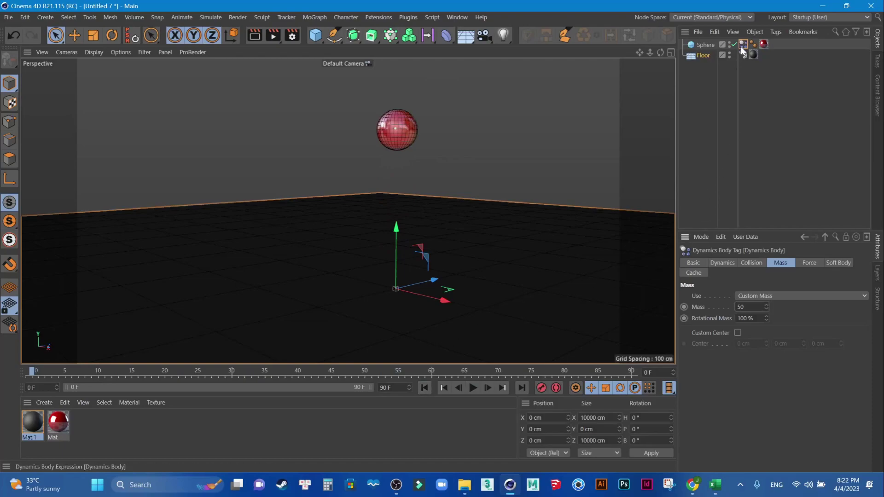
Set the sphere's collision shape to Moving Mesh, comparing against the floor's collision settings.
{"action": "left_click", "coordinate": [751, 264]}
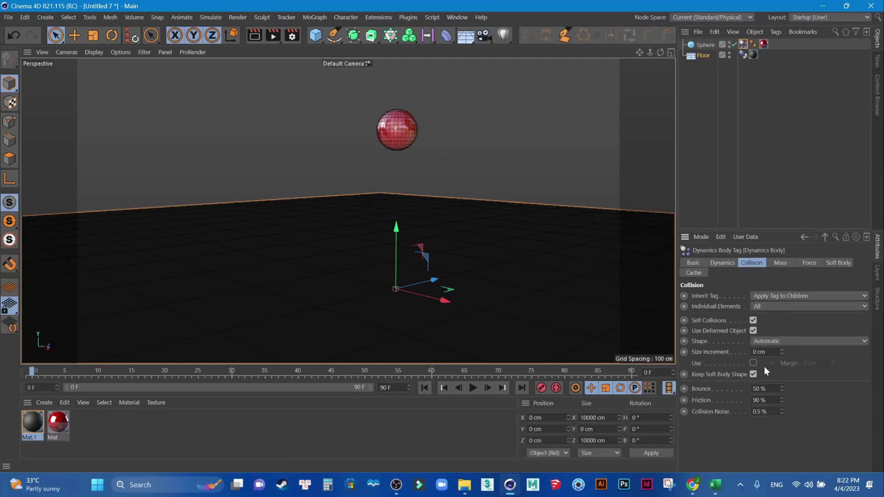
{"action": "left_click", "coordinate": [766, 339]}
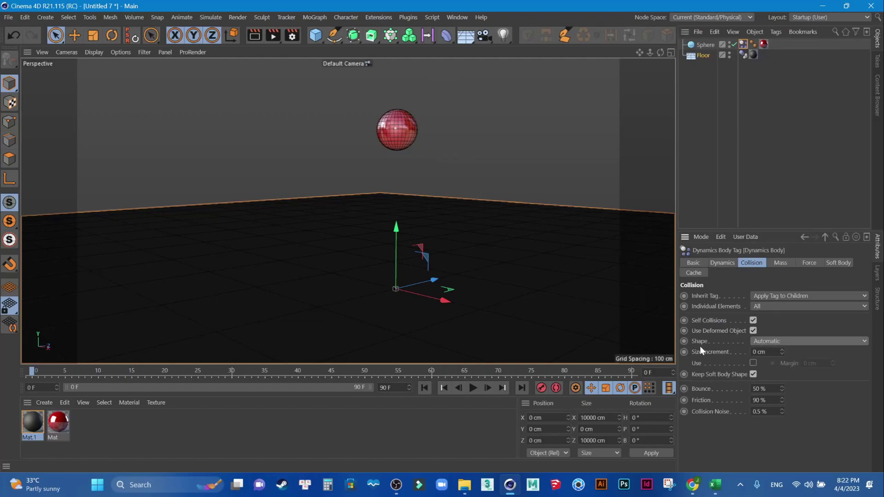
{"action": "left_click", "coordinate": [744, 55]}
{"action": "left_click", "coordinate": [773, 312]}
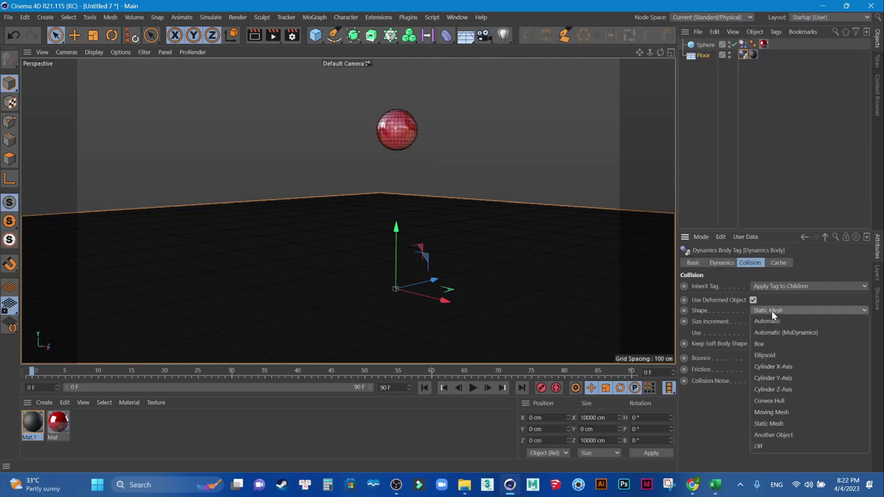
{"action": "left_click", "coordinate": [772, 311]}
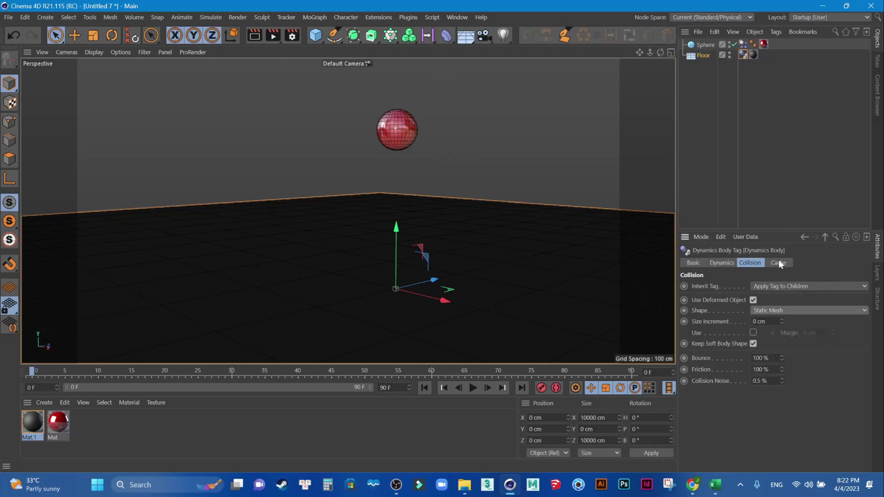
{"action": "left_click", "coordinate": [743, 43]}
{"action": "left_click", "coordinate": [767, 342]}
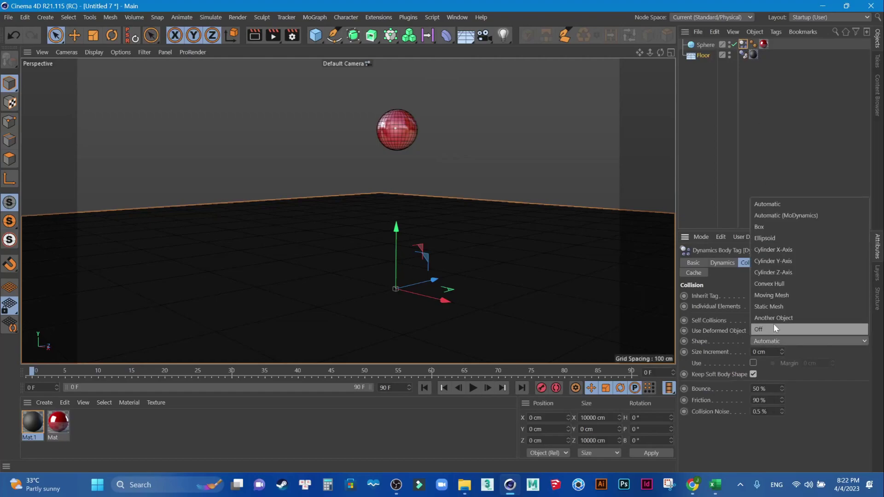
{"action": "left_click", "coordinate": [764, 297]}
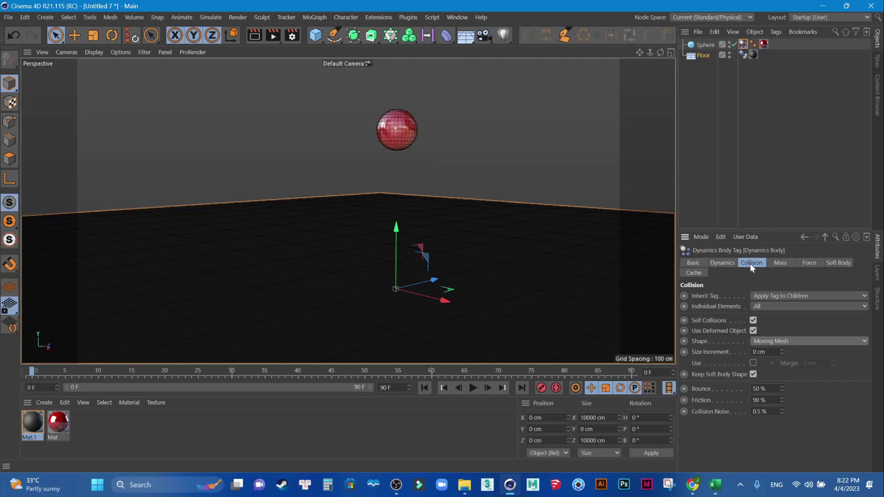
{"action": "left_click", "coordinate": [742, 55]}
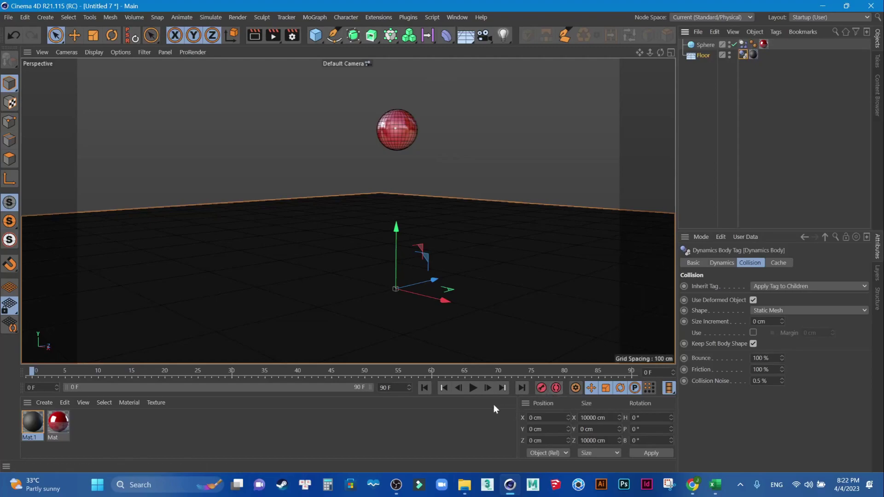
Test the Moving Mesh drop, then try the sphere's bounce at 120%.
{"action": "left_click", "coordinate": [474, 388]}
{"action": "left_click", "coordinate": [474, 389]}
{"action": "left_click", "coordinate": [424, 388]}
{"action": "left_click", "coordinate": [744, 44]}
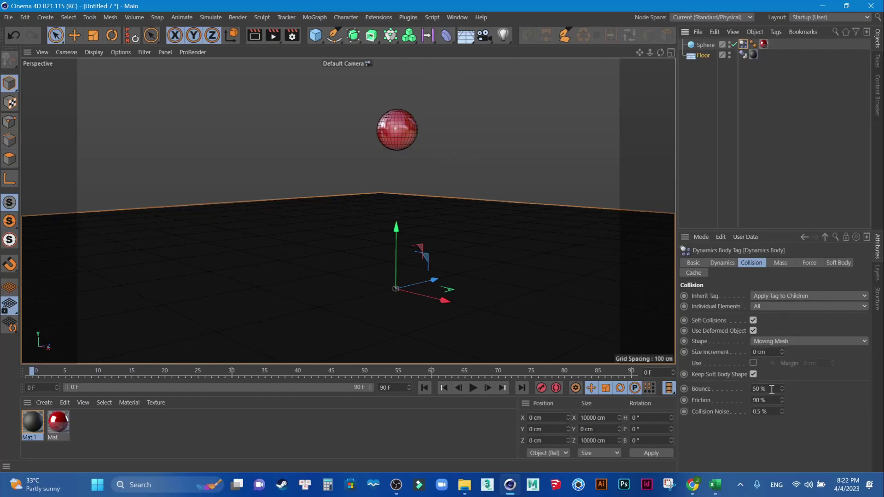
{"action": "left_click_drag", "start_coordinate": [772, 389], "coordinate": [724, 399]}
{"action": "type", "text": "120"}
{"action": "left_click", "coordinate": [474, 389]}
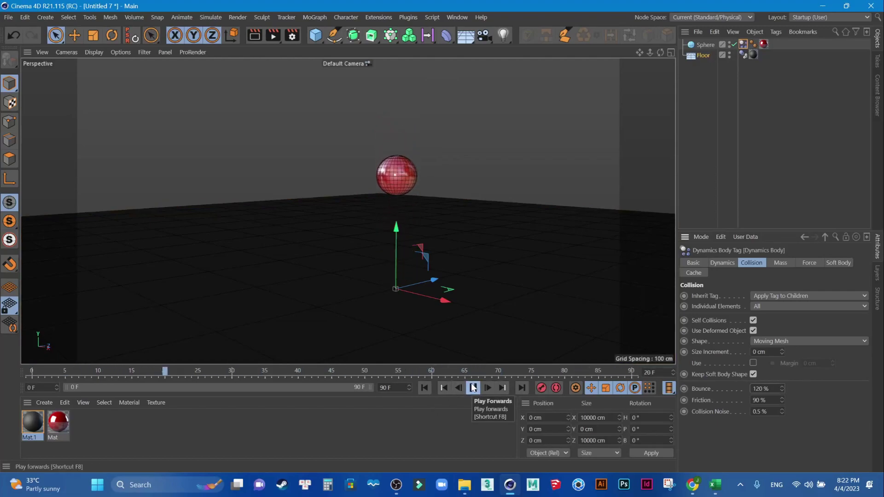
{"action": "left_click", "coordinate": [474, 389]}
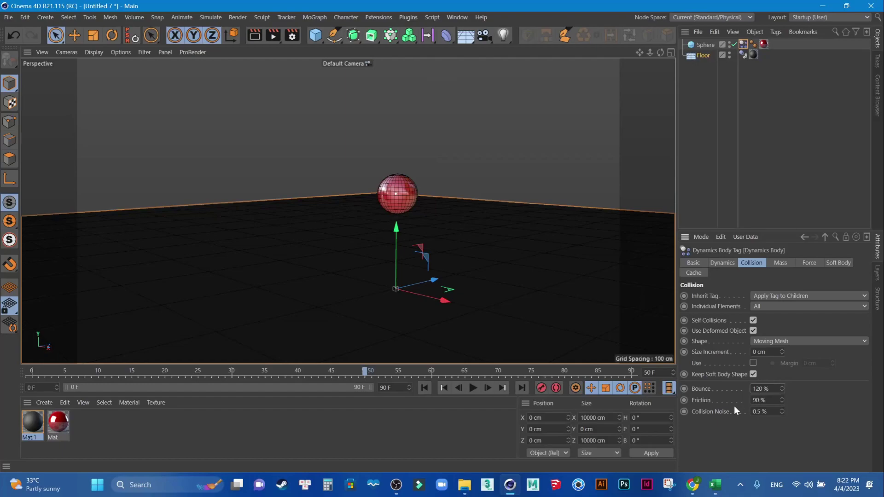
Set the sphere's bounce to 100%, replay the drop and rewind to frame 0.
{"action": "left_click", "coordinate": [773, 389]}
{"action": "type", "text": "100"}
{"action": "key", "text": "Return"}
{"action": "left_click", "coordinate": [424, 388]}
{"action": "left_click", "coordinate": [473, 391]}
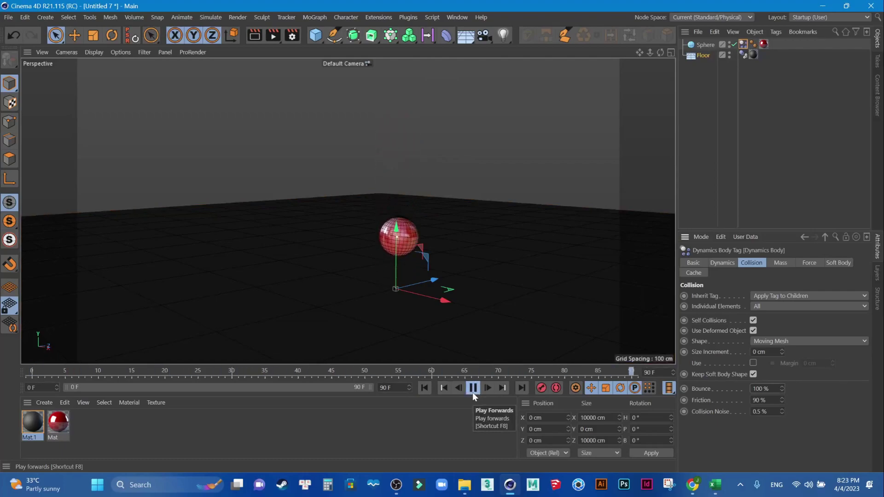
{"action": "left_click", "coordinate": [473, 387]}
{"action": "left_click", "coordinate": [424, 387]}
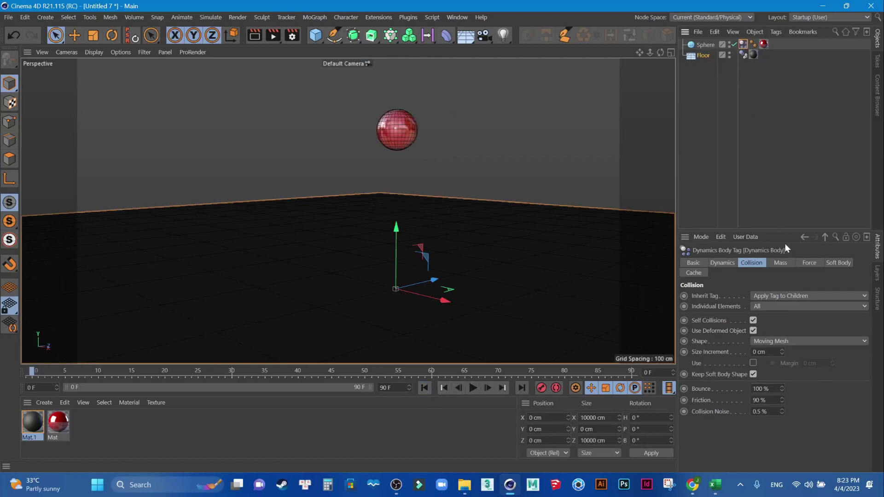
Set the sphere's mass to 100 with Custom Mass kept, then test the fall.
{"action": "left_click", "coordinate": [781, 264]}
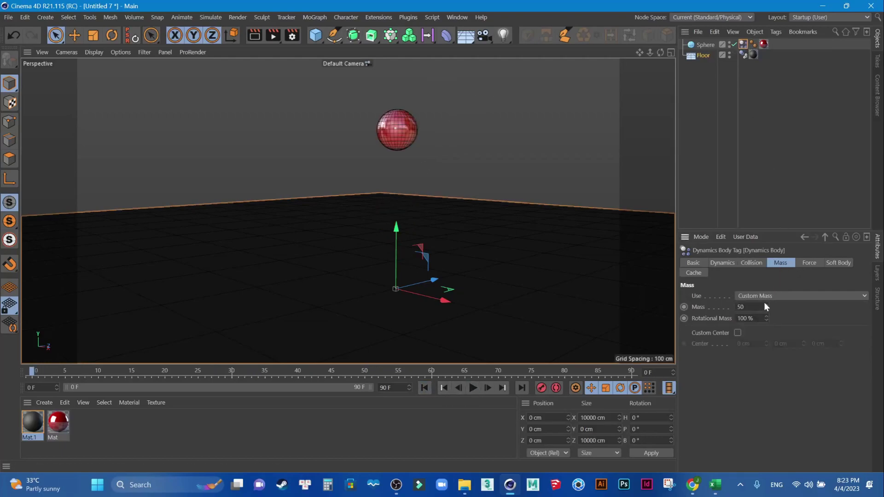
{"action": "left_click", "coordinate": [754, 307]}
{"action": "type", "text": "100"}
{"action": "key", "text": "Return"}
{"action": "left_click", "coordinate": [751, 295]}
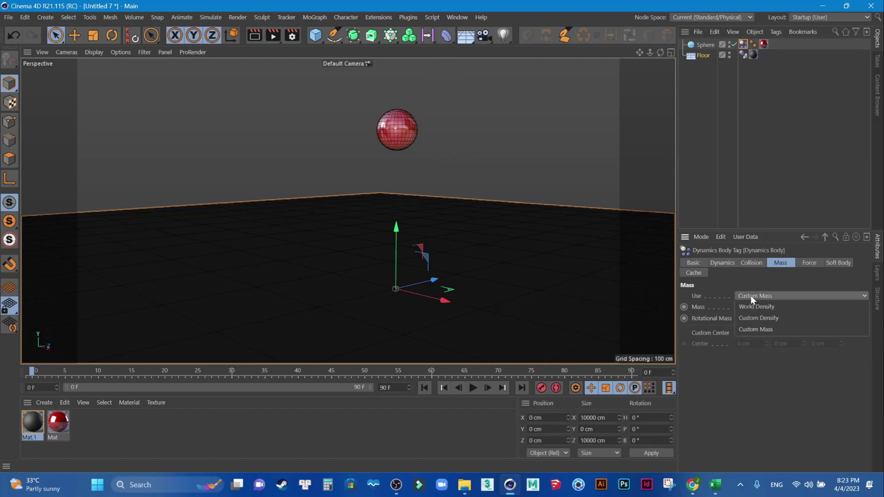
{"action": "left_click", "coordinate": [777, 330]}
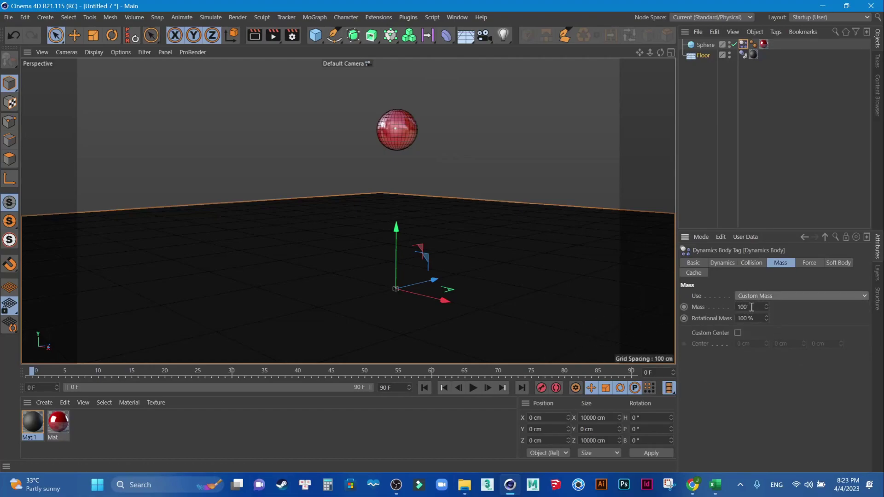
{"action": "left_click", "coordinate": [474, 390]}
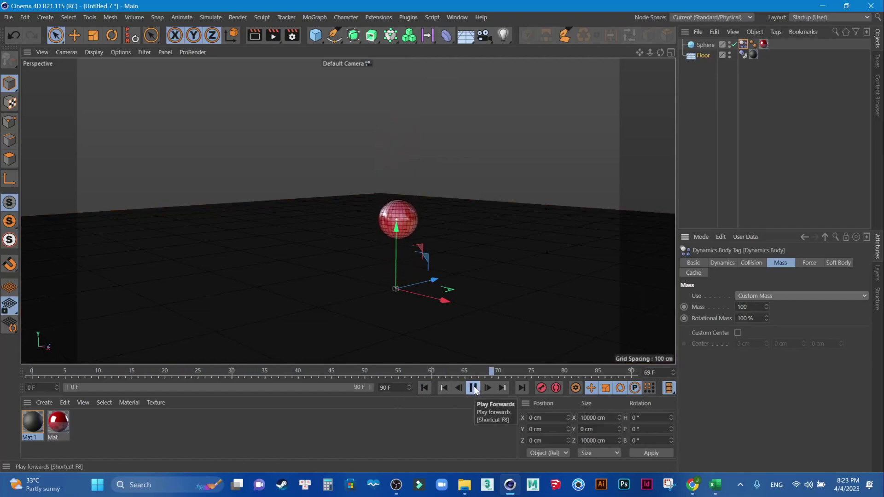
{"action": "left_click", "coordinate": [474, 389]}
{"action": "left_click", "coordinate": [425, 388]}
Raise the sphere's mass to 250, replay the drop and rewind to frame 0.
{"action": "double_click", "coordinate": [748, 306]}
{"action": "type", "text": "250"}
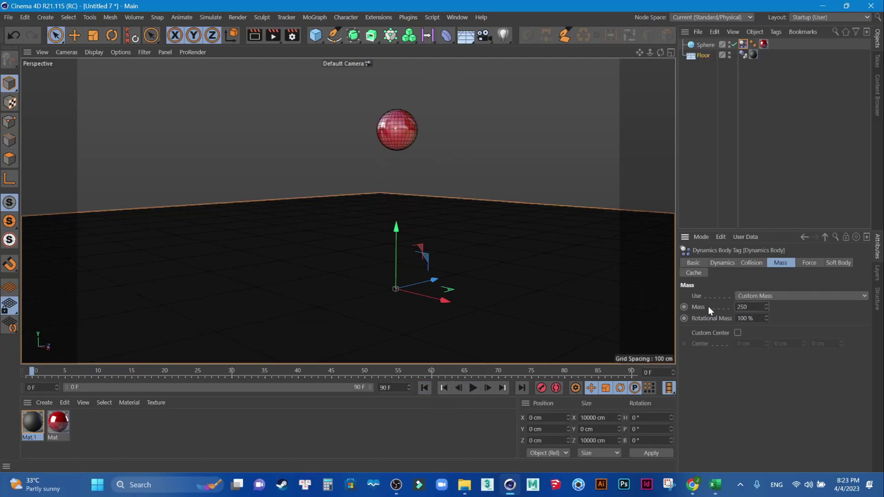
{"action": "left_click", "coordinate": [474, 389]}
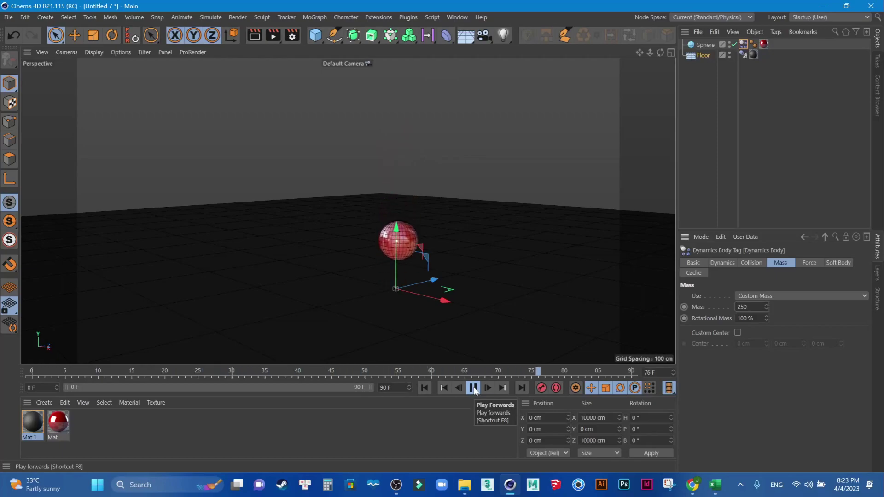
{"action": "left_click", "coordinate": [473, 388]}
{"action": "left_click", "coordinate": [425, 389]}
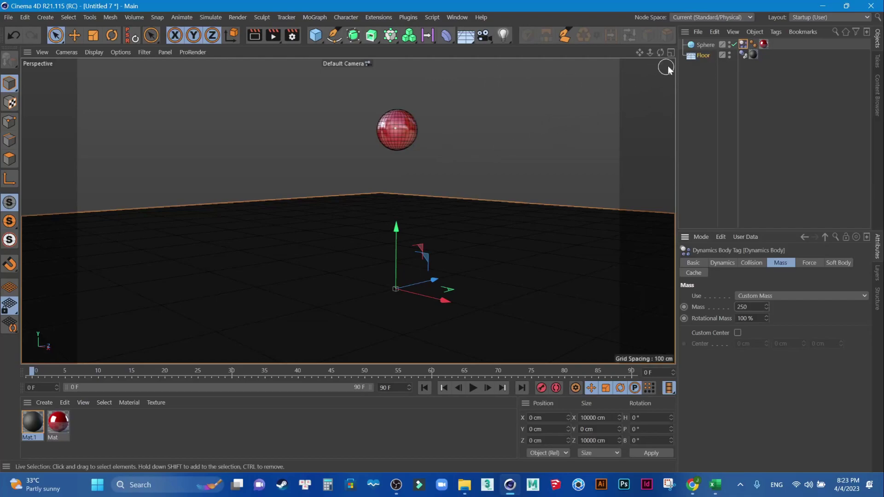
{"action": "left_click", "coordinate": [315, 17]}
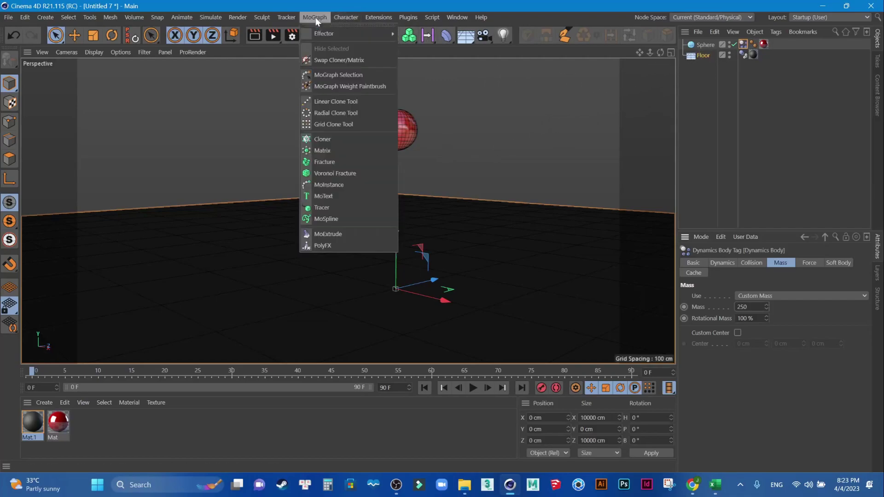
Add a Voronoi Fracture from the MoGraph menu and make the Sphere its child.
{"action": "left_click", "coordinate": [338, 174]}
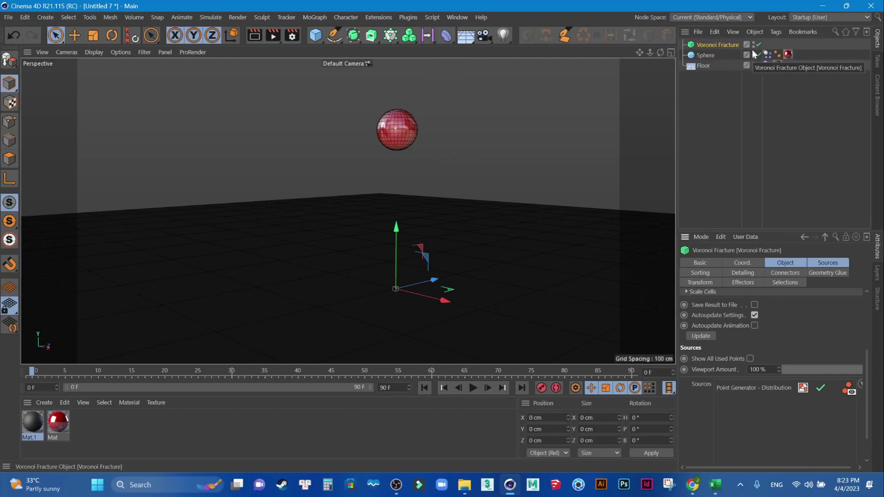
{"action": "left_click", "coordinate": [711, 56]}
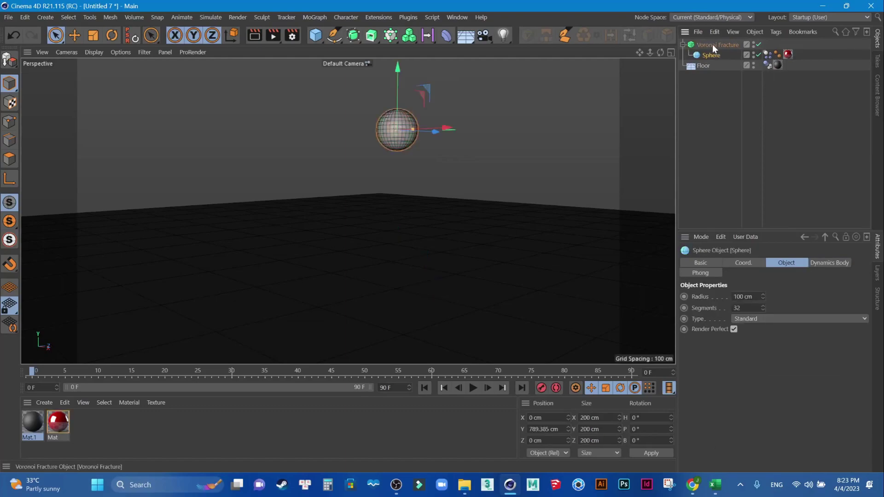
{"action": "left_click_drag", "start_coordinate": [714, 45], "coordinate": [713, 45]}
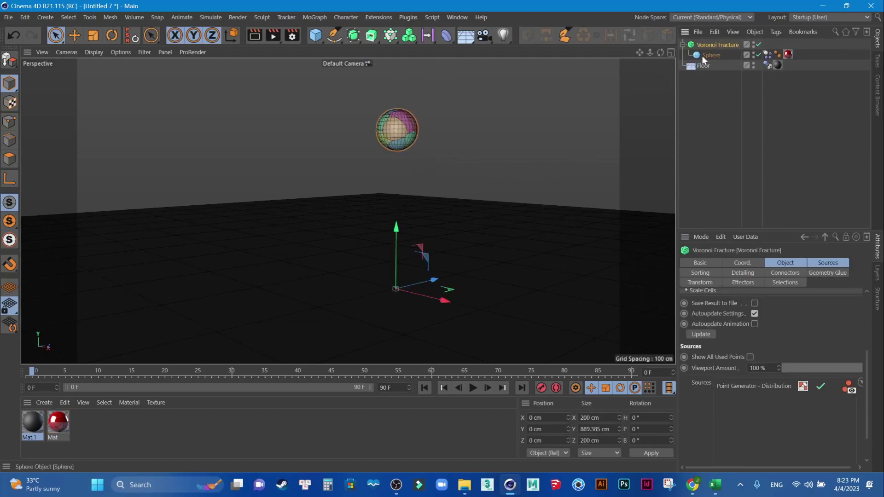
{"action": "scroll", "coordinate": [373, 125], "scroll_direction": "up", "scroll_amount": 2}
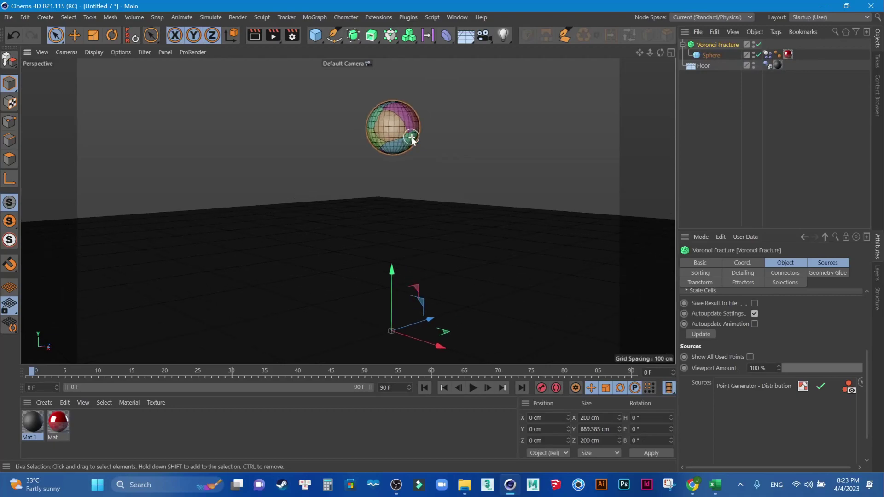
{"action": "scroll", "coordinate": [415, 140], "scroll_direction": "up", "scroll_amount": 2}
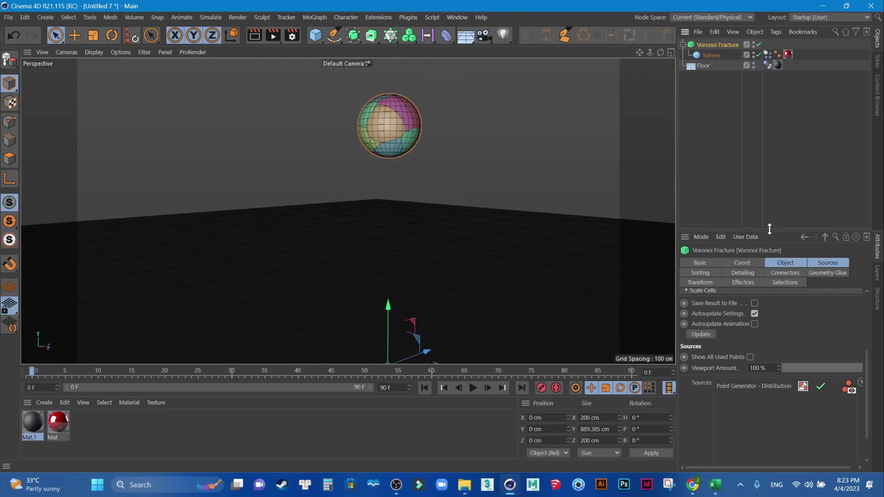
{"action": "left_click", "coordinate": [825, 263]}
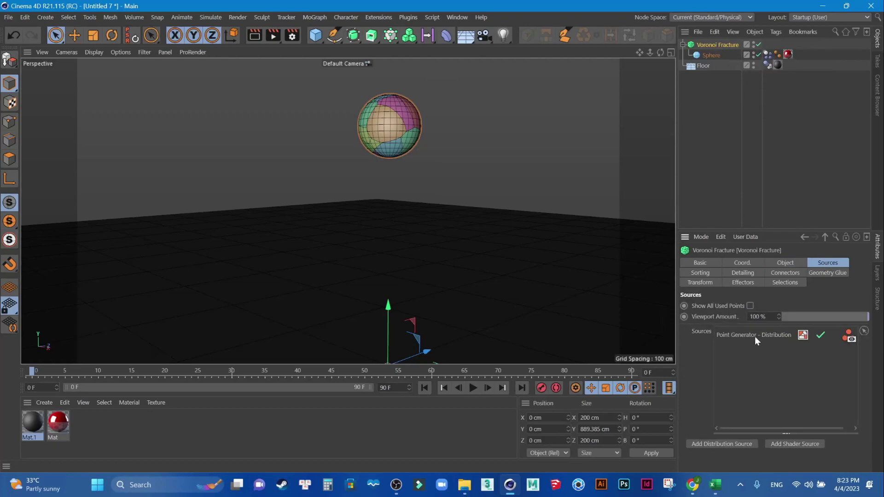
Set the Point Generator - Distribution source to 50 points and seed 12386.
{"action": "left_click", "coordinate": [731, 335]}
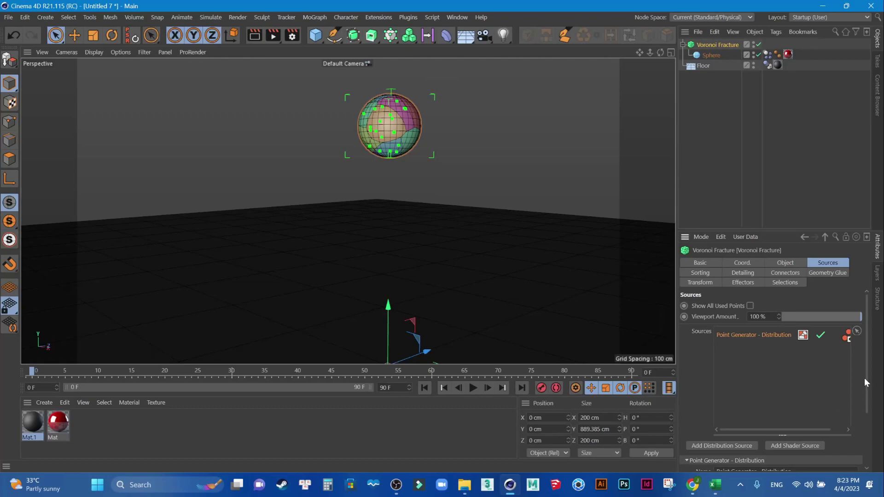
{"action": "scroll", "coordinate": [868, 387], "scroll_direction": "down", "scroll_amount": 1}
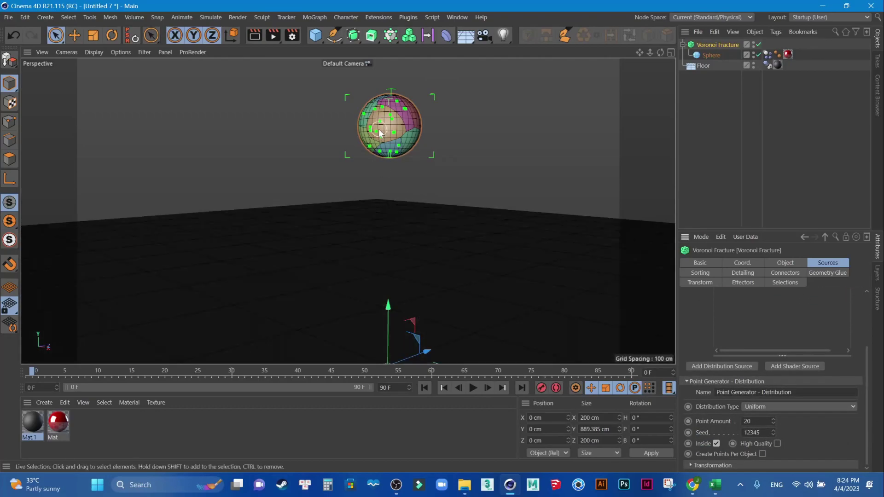
{"action": "scroll", "coordinate": [378, 126], "scroll_direction": "up", "scroll_amount": 2}
{"action": "scroll", "coordinate": [378, 125], "scroll_direction": "up", "scroll_amount": 3}
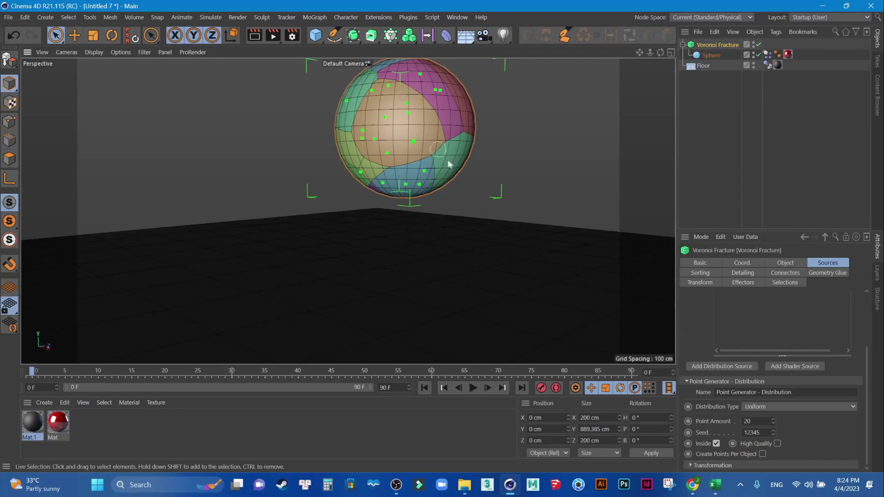
{"action": "left_click_drag", "start_coordinate": [743, 421], "coordinate": [719, 421]}
{"action": "type", "text": "0"}
{"action": "key", "text": "Return"}
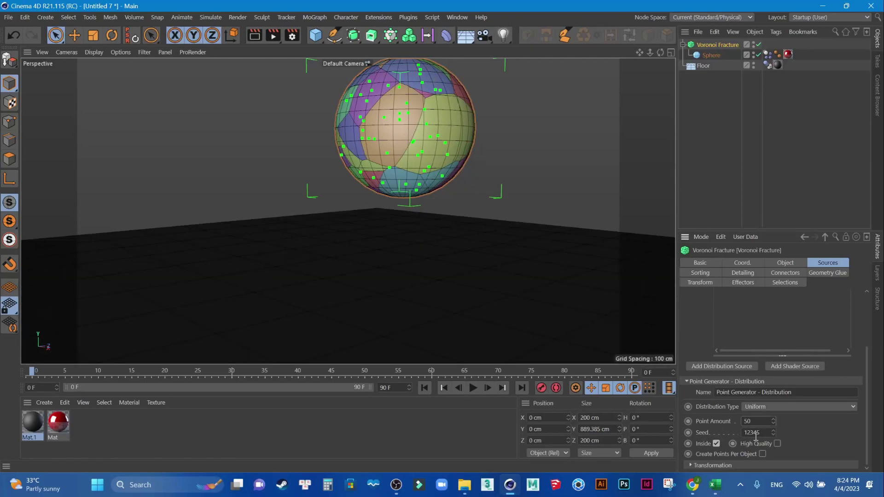
{"action": "left_click_drag", "start_coordinate": [774, 432], "coordinate": [774, 422]}
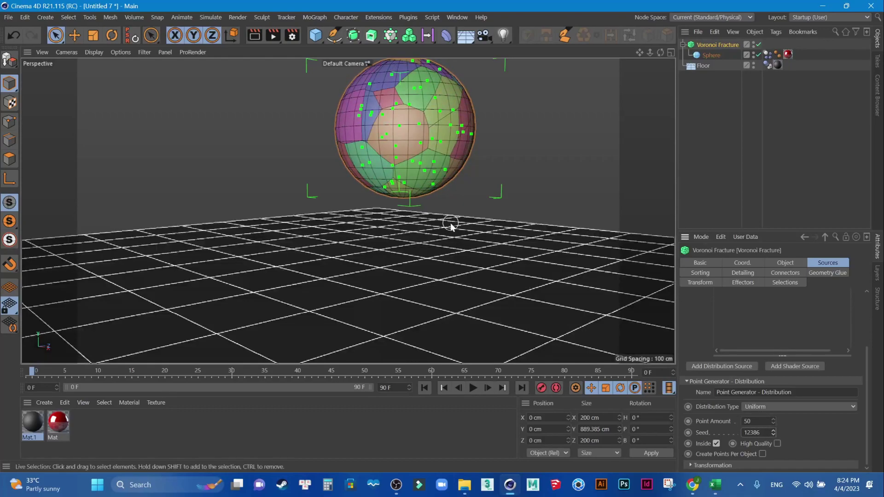
Play the fractured sphere's drop, then rewind to frame 0.
{"action": "scroll", "coordinate": [553, 207], "scroll_direction": "down", "scroll_amount": 5}
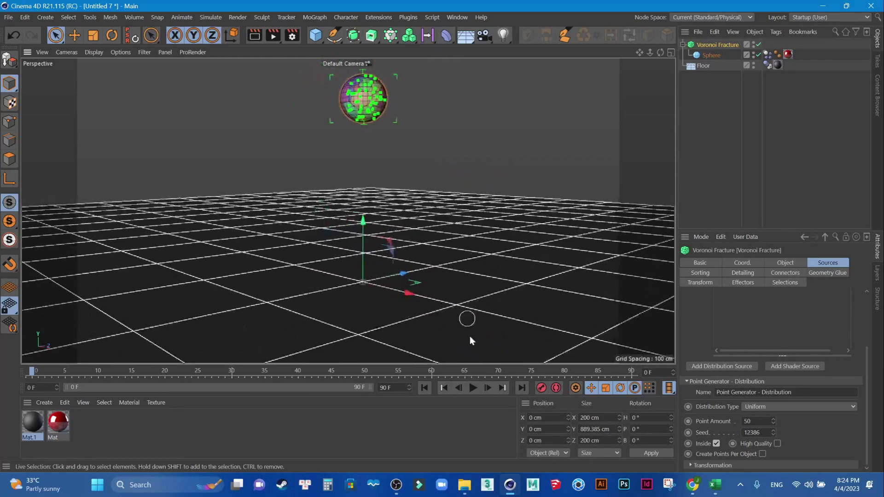
{"action": "left_click", "coordinate": [473, 388]}
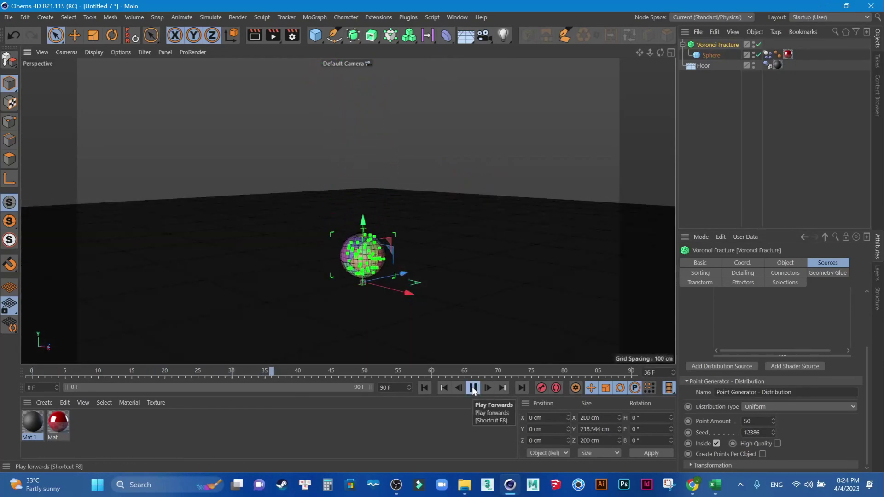
{"action": "left_click", "coordinate": [473, 388]}
{"action": "left_click", "coordinate": [424, 389]}
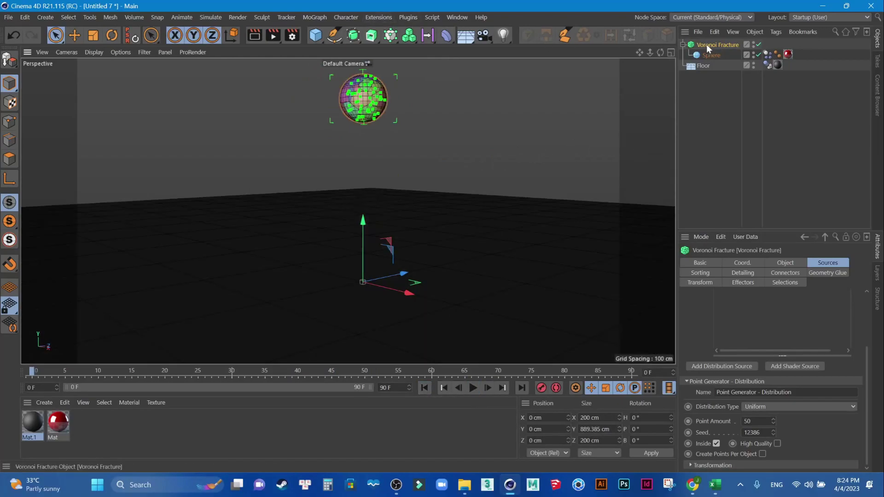
{"action": "left_click", "coordinate": [305, 18]}
{"action": "mouse_move", "coordinate": [324, 34]}
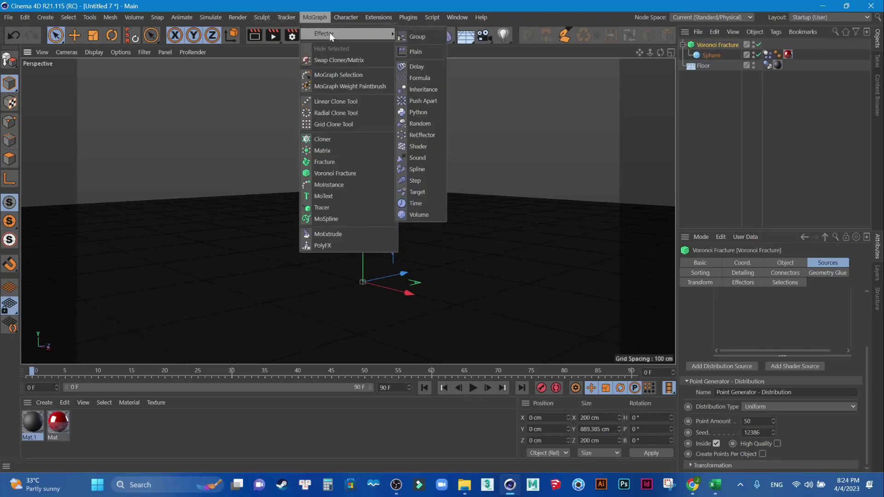
{"action": "left_click", "coordinate": [420, 124]}
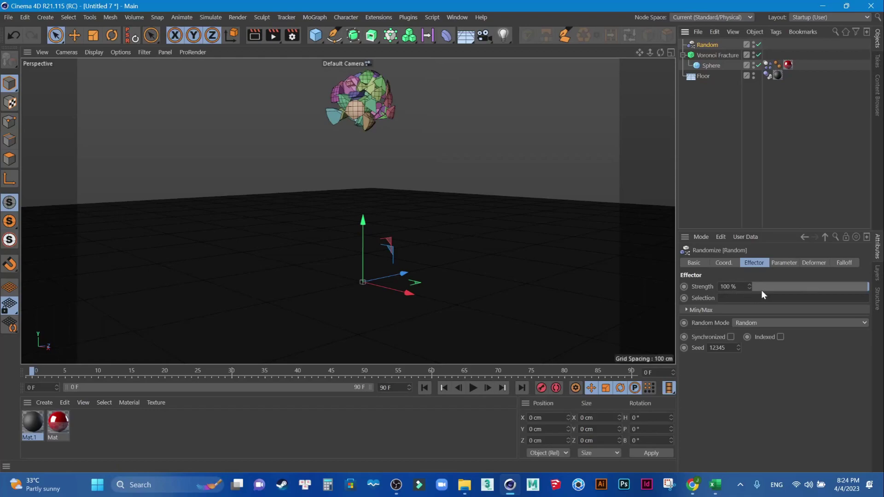
{"action": "mouse_move", "coordinate": [865, 287]}
{"action": "left_mouse_down"}
{"action": "mouse_move", "coordinate": [712, 284]}
{"action": "mouse_move", "coordinate": [662, 295]}
{"action": "left_mouse_up"}
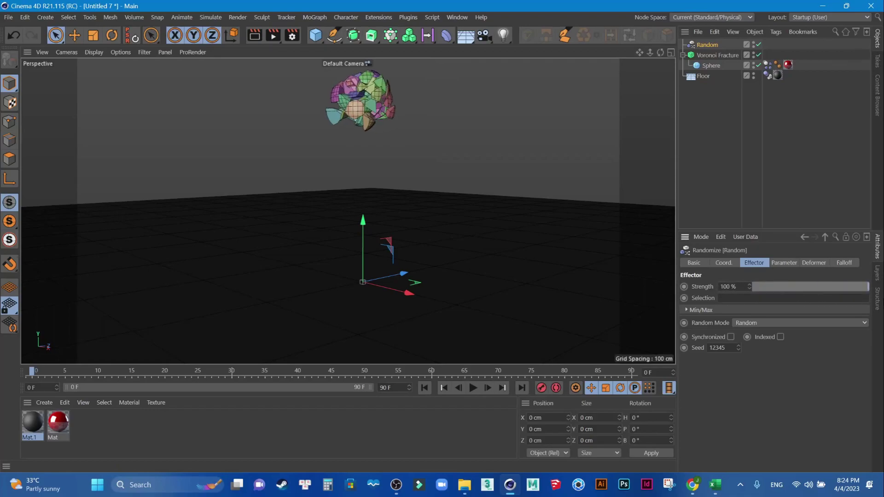
{"action": "left_click_drag", "start_coordinate": [662, 298], "coordinate": [653, 297]}
{"action": "left_click", "coordinate": [717, 56]}
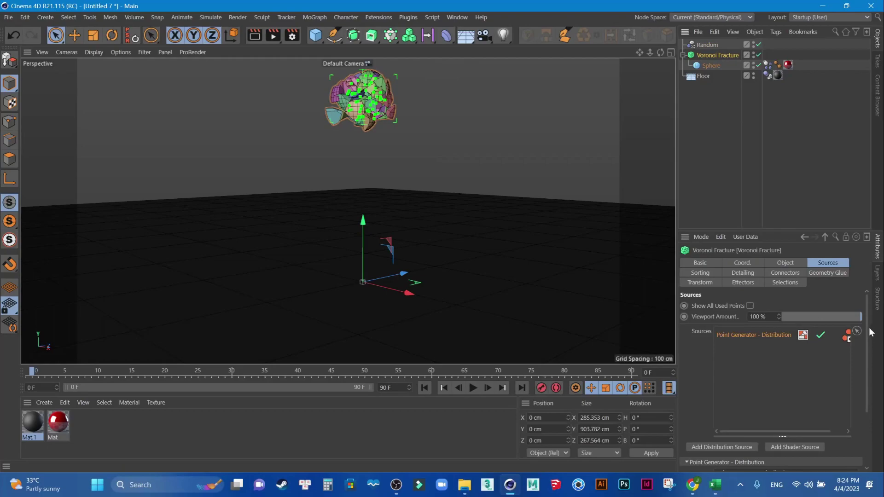
{"action": "scroll", "coordinate": [871, 332], "scroll_direction": "down", "scroll_amount": 3}
{"action": "left_click", "coordinate": [471, 388]}
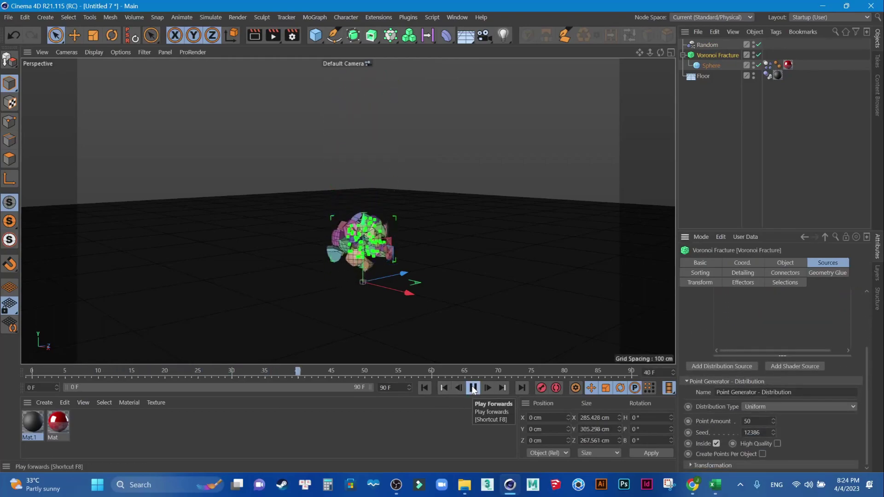
{"action": "left_click", "coordinate": [424, 389]}
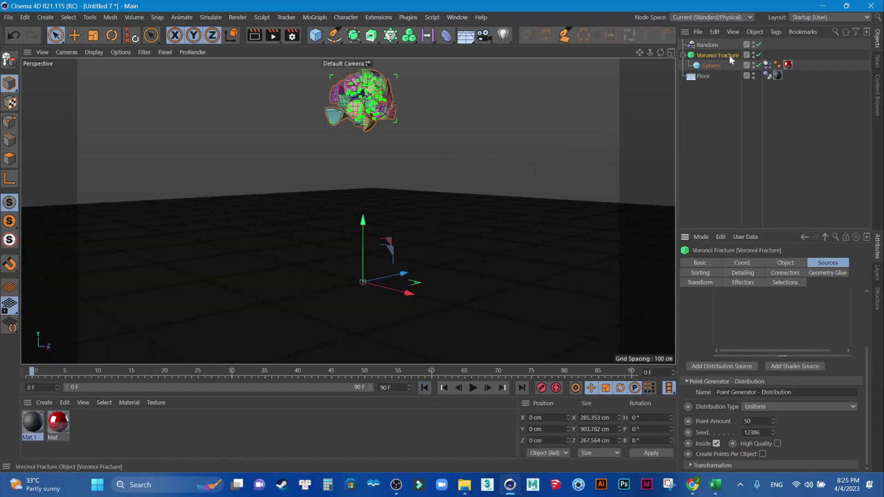
{"action": "left_click", "coordinate": [768, 63]}
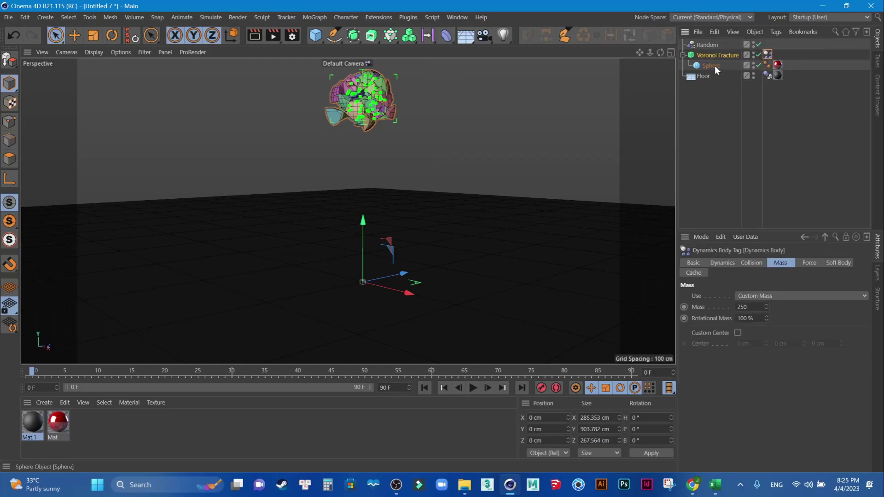
{"action": "left_click", "coordinate": [474, 387]}
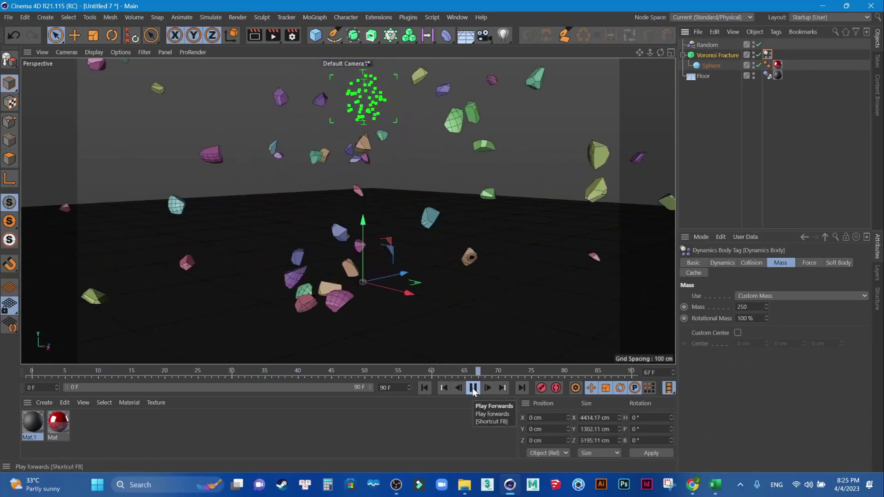
{"action": "left_click", "coordinate": [473, 388]}
{"action": "left_click", "coordinate": [424, 388]}
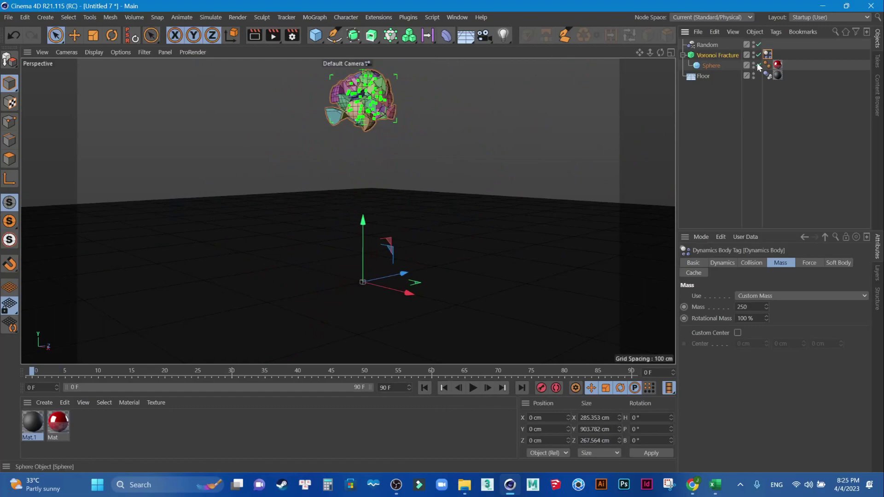
{"action": "left_click", "coordinate": [711, 45]}
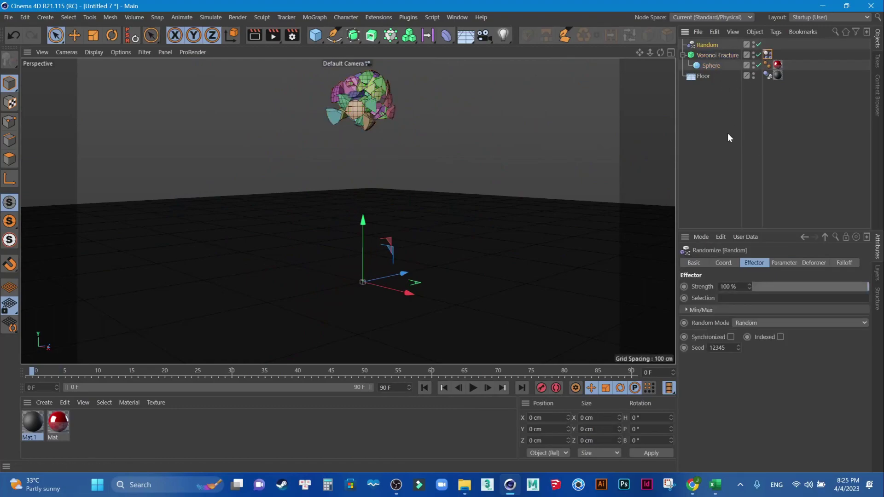
{"action": "key", "text": "Delete"}
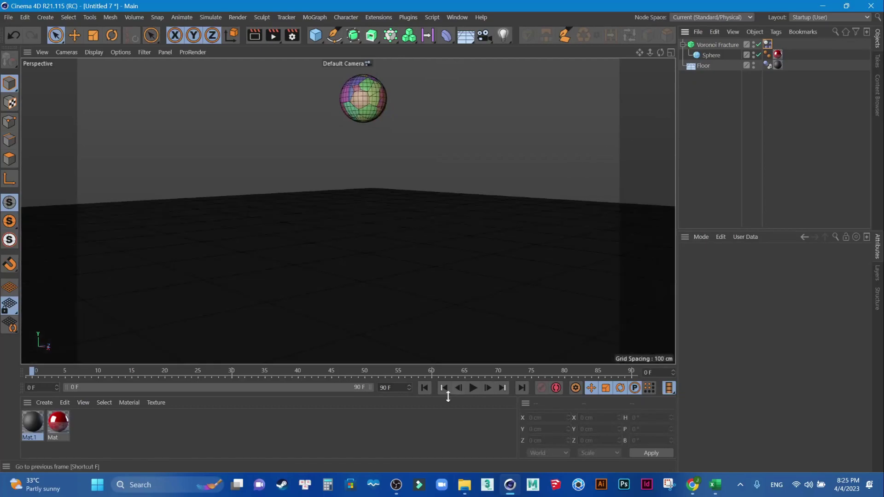
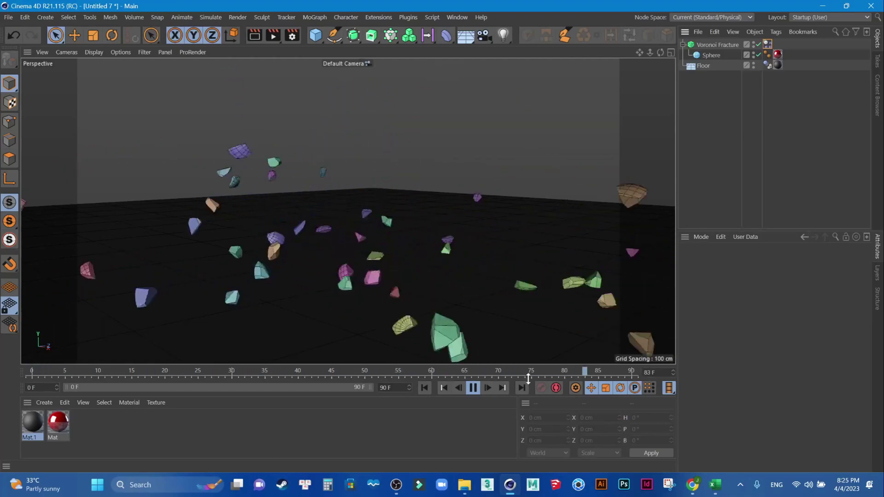
Rewind to frame 0 and bring up the Voronoi Fracture's Dynamics Body tag settings.
{"action": "left_click", "coordinate": [449, 387]}
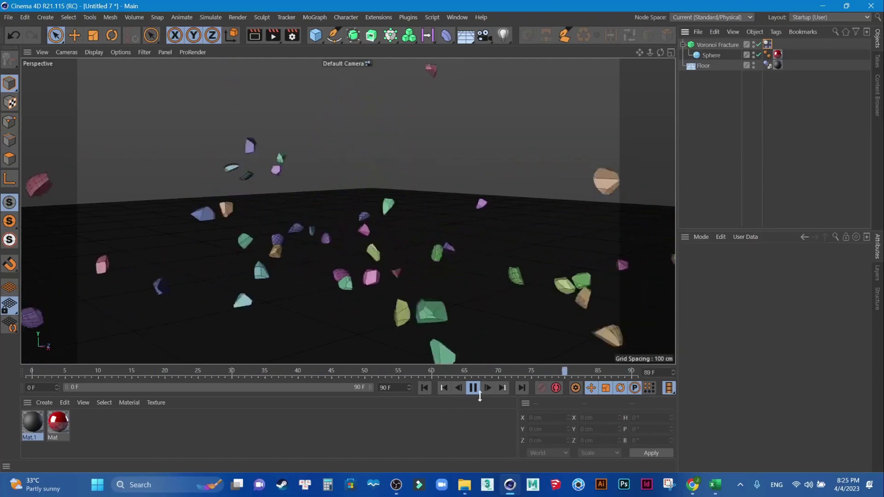
{"action": "left_click", "coordinate": [473, 388]}
{"action": "left_click", "coordinate": [421, 389]}
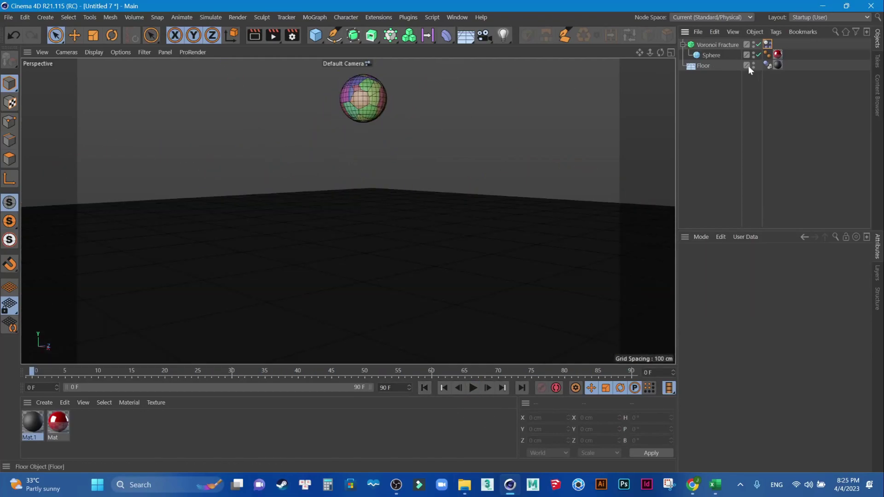
{"action": "left_click", "coordinate": [768, 45]}
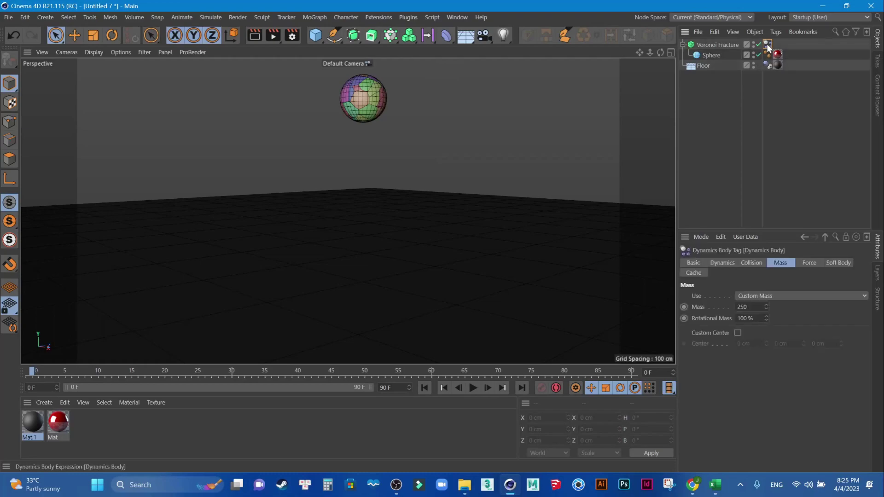
{"action": "left_click", "coordinate": [752, 264]}
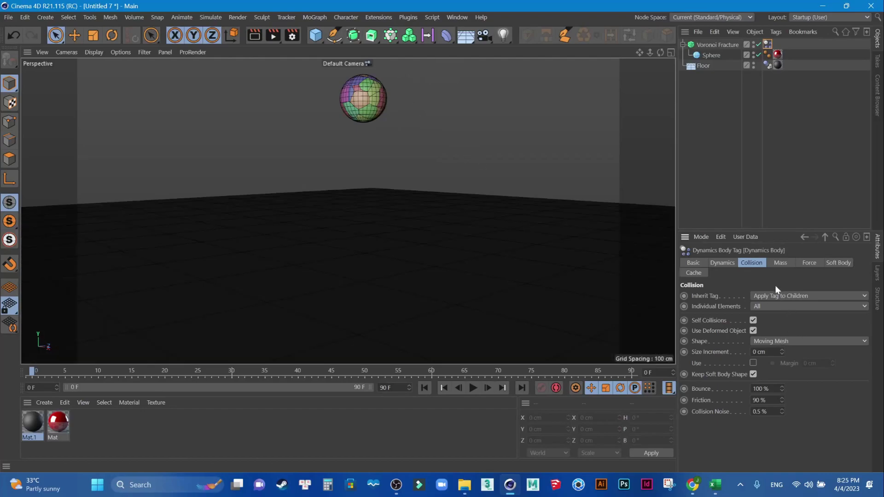
{"action": "left_click", "coordinate": [724, 263]}
Set the Dynamics Body Trigger to On Collision.
{"action": "left_click", "coordinate": [788, 342]}
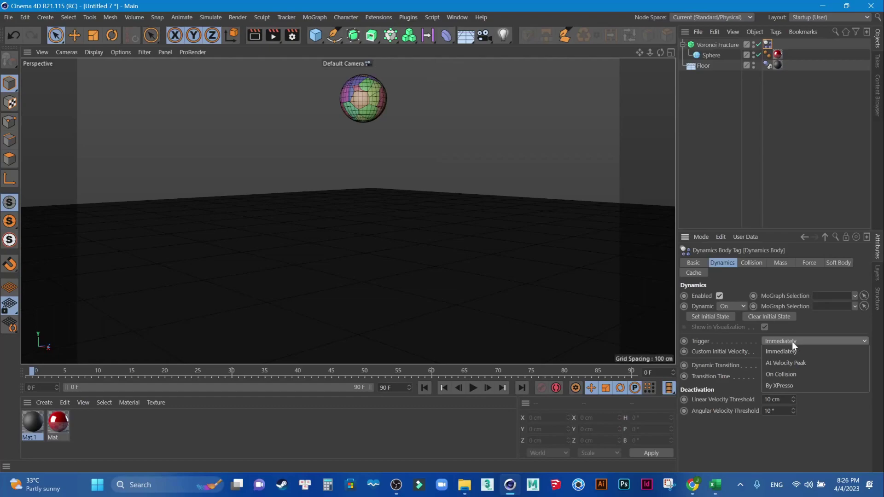
{"action": "left_click", "coordinate": [795, 374]}
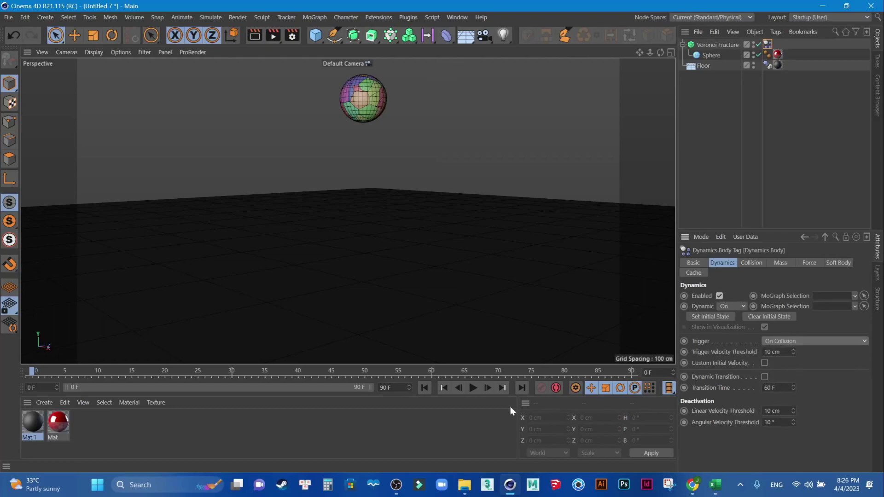
{"action": "left_click", "coordinate": [791, 344]}
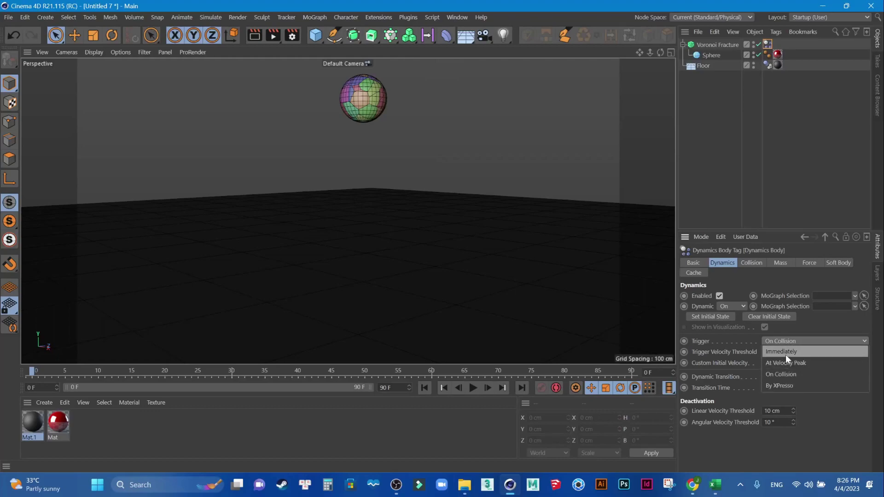
{"action": "left_click", "coordinate": [786, 355]}
{"action": "left_click", "coordinate": [795, 338]}
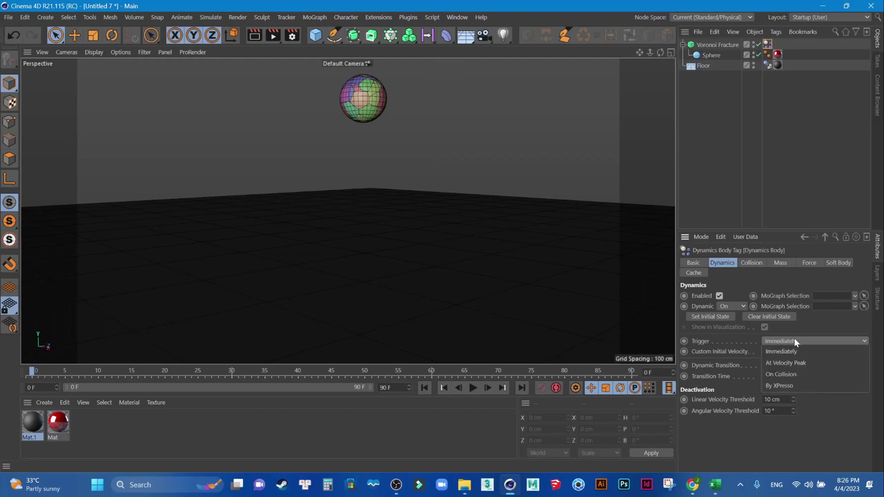
{"action": "left_click", "coordinate": [784, 375]}
Play the simulation to test the trigger, rewind to frame 0, and select the Voronoi Fracture.
{"action": "left_click", "coordinate": [473, 387]}
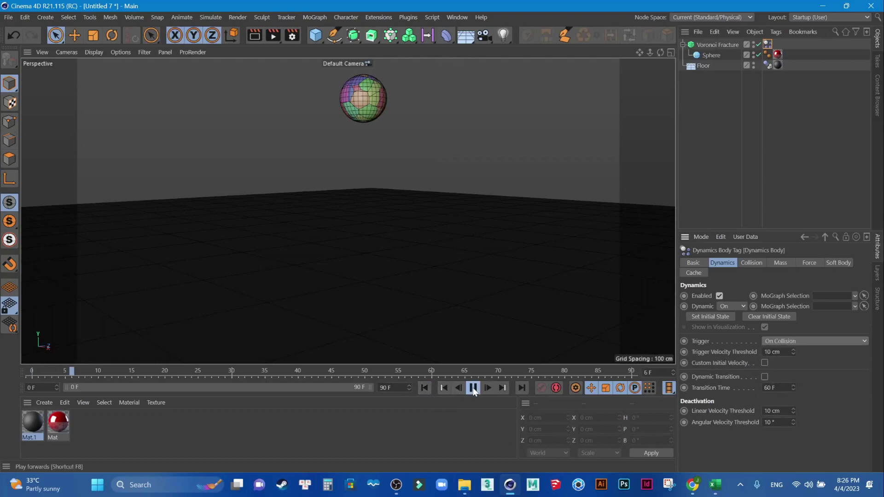
{"action": "left_click", "coordinate": [424, 388]}
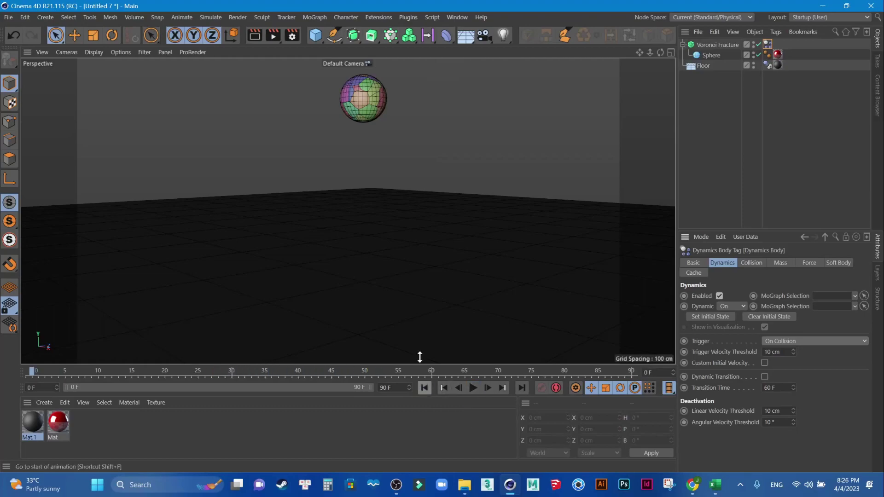
{"action": "left_click", "coordinate": [720, 46]}
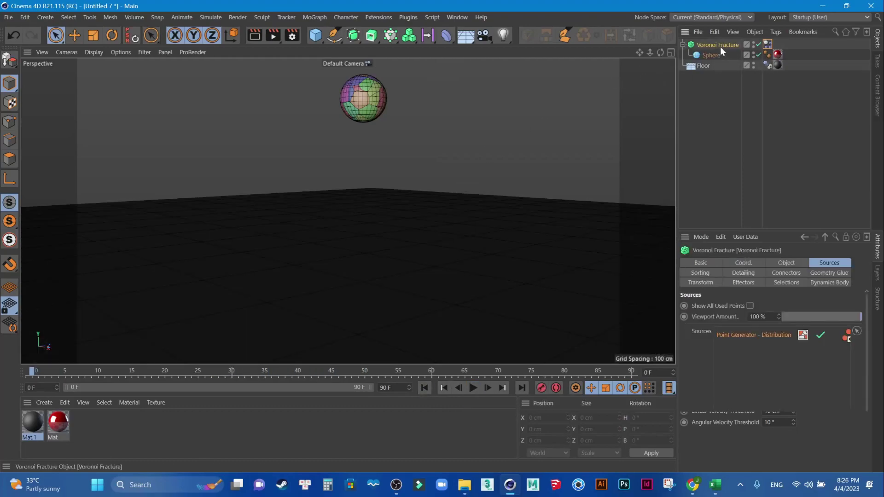
Set the fracture's Dynamics Body Inherit Tag to Apply Tag to Children.
{"action": "left_click", "coordinate": [768, 65]}
{"action": "left_click", "coordinate": [749, 262]}
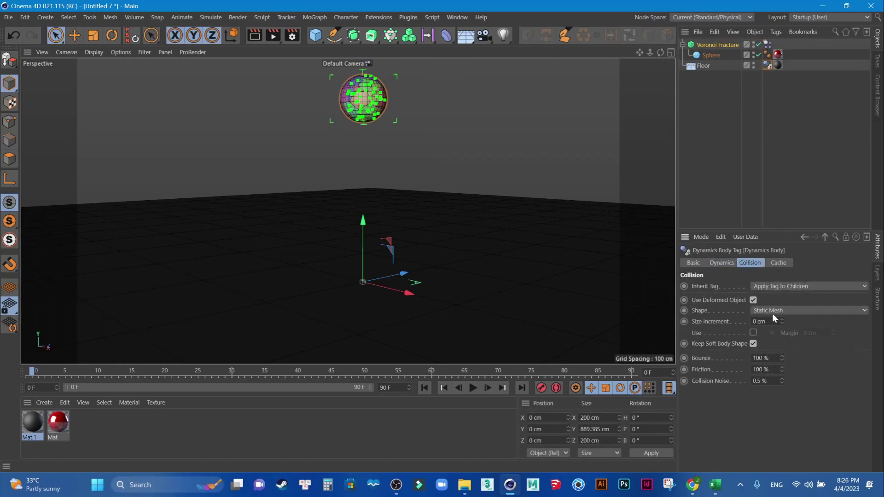
{"action": "left_click", "coordinate": [722, 263]}
{"action": "left_click", "coordinate": [768, 45]}
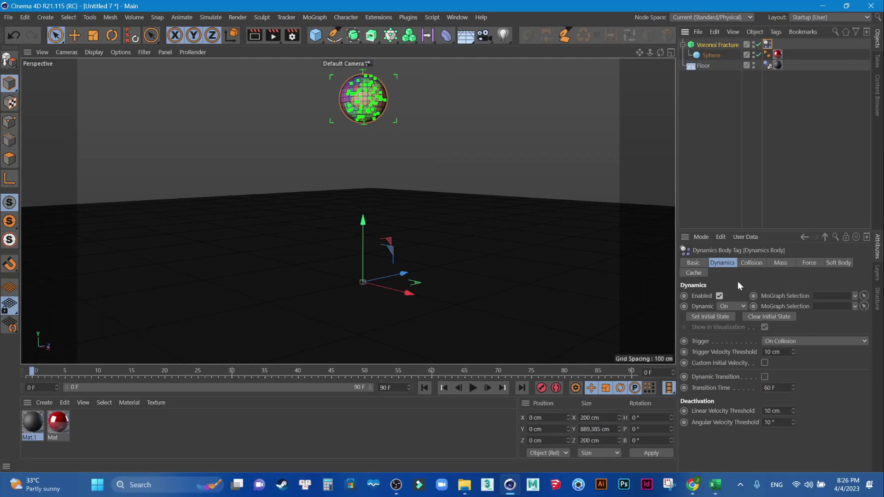
{"action": "left_click", "coordinate": [752, 262]}
{"action": "left_click", "coordinate": [772, 297]}
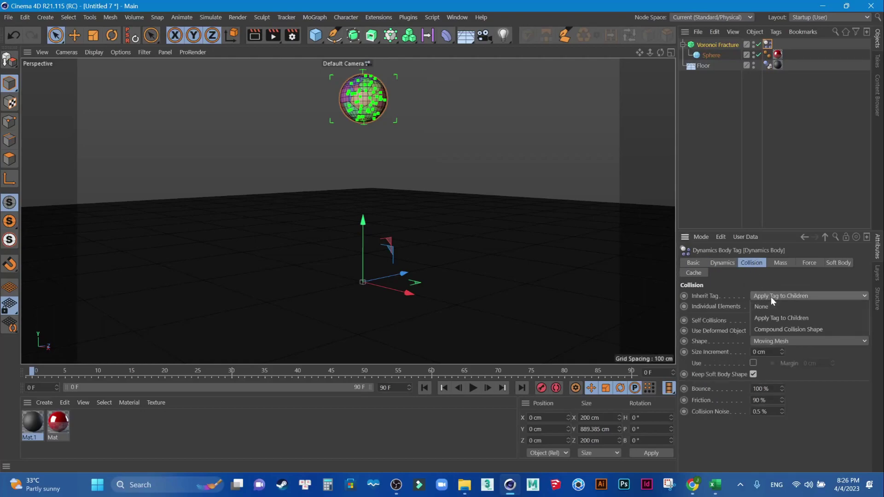
{"action": "left_click", "coordinate": [782, 321]}
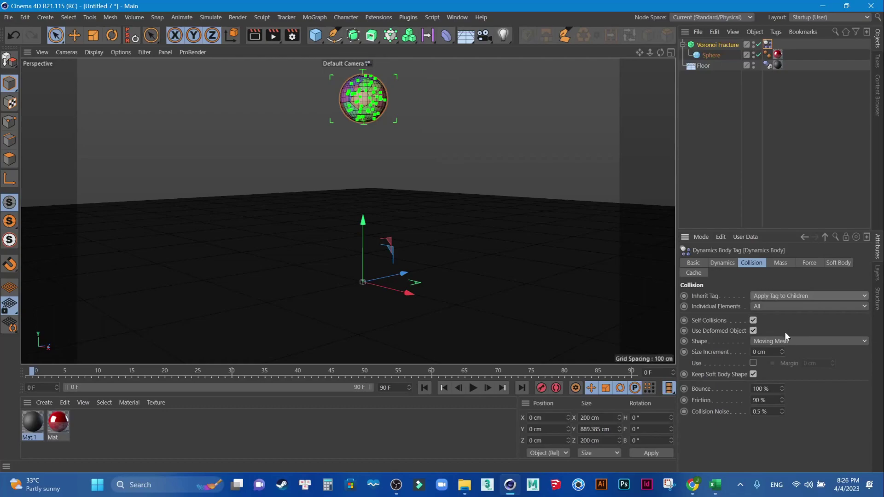
Preview the simulation and try the Velocity Peak trigger, rewinding to frame 0.
{"action": "left_click", "coordinate": [723, 263]}
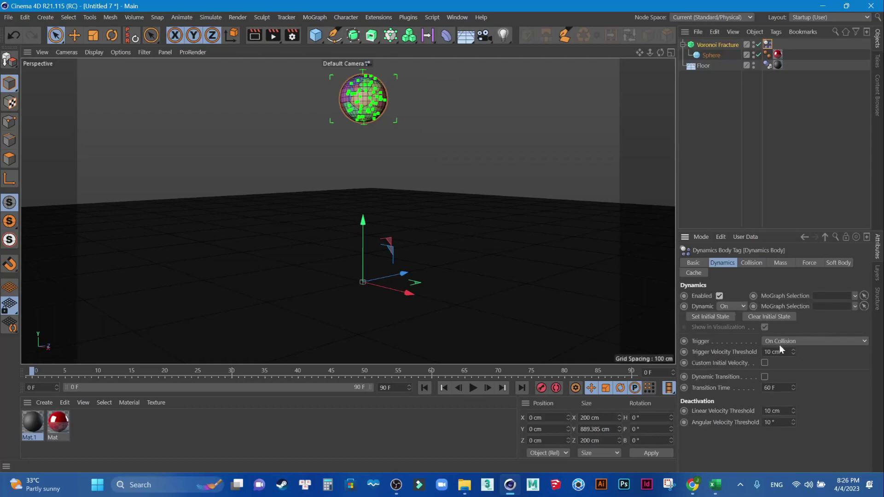
{"action": "left_click", "coordinate": [474, 389]}
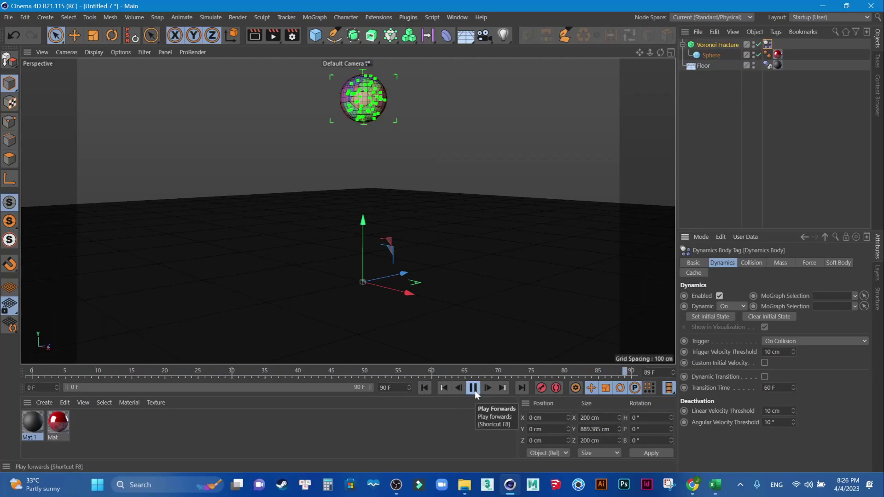
{"action": "left_click", "coordinate": [473, 389]}
{"action": "left_click", "coordinate": [424, 388]}
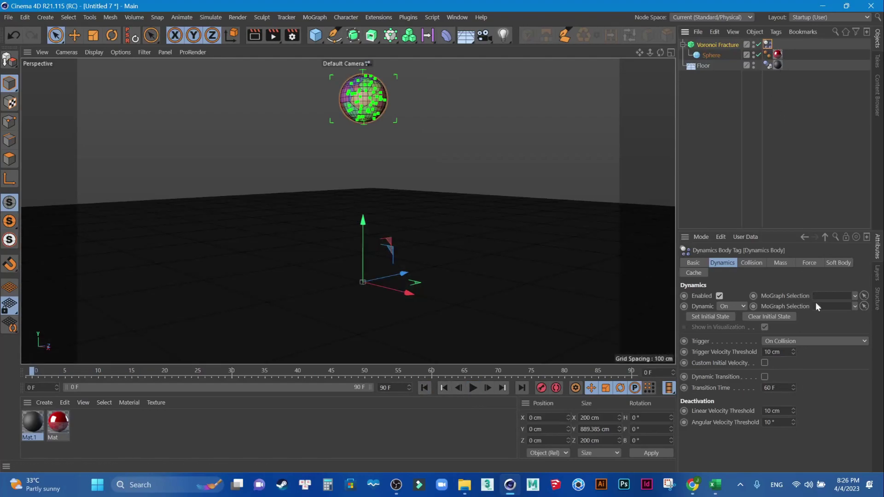
{"action": "left_click", "coordinate": [788, 341]}
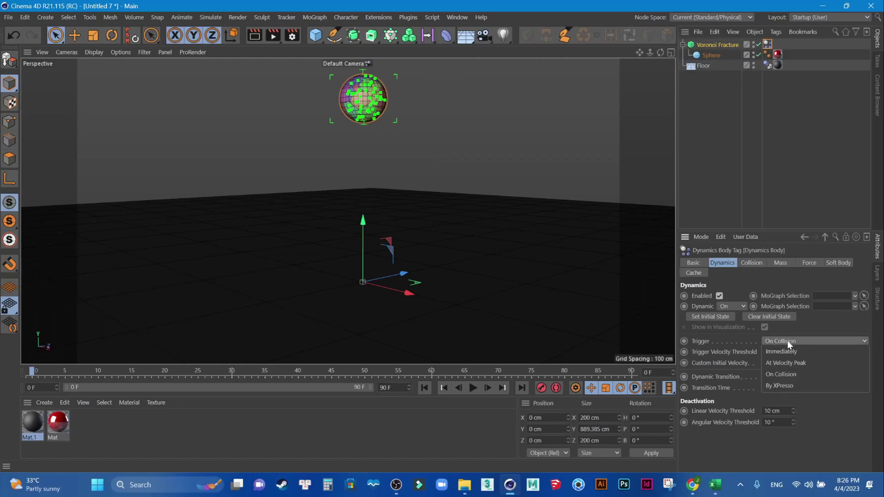
{"action": "left_click", "coordinate": [799, 362]}
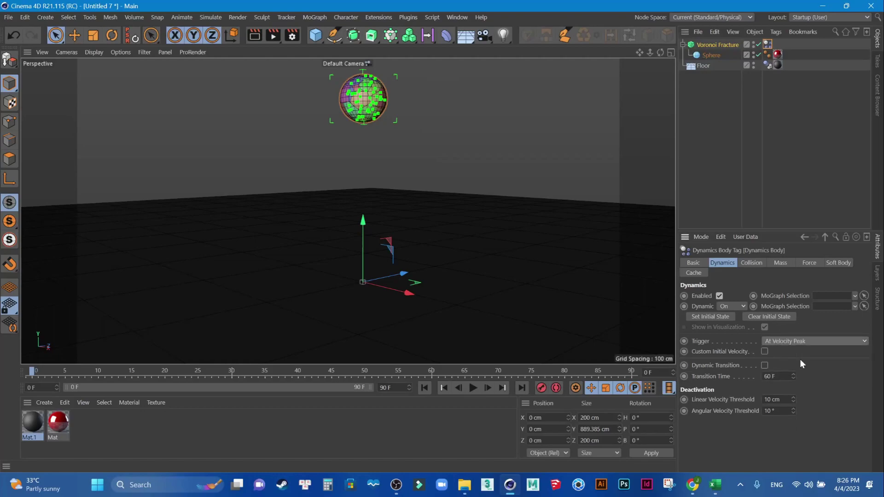
{"action": "left_click", "coordinate": [473, 388]}
{"action": "left_click", "coordinate": [425, 388]}
Set Trigger to Immediately, watch the sphere shatter, and rewind to frame 0.
{"action": "left_click", "coordinate": [786, 343]}
{"action": "left_click", "coordinate": [784, 354]}
{"action": "left_click", "coordinate": [474, 389]}
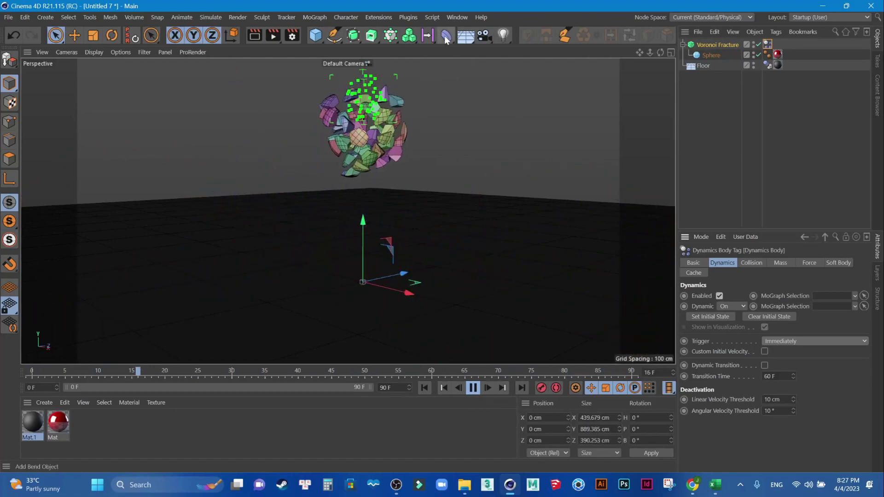
{"action": "left_click", "coordinate": [473, 387]}
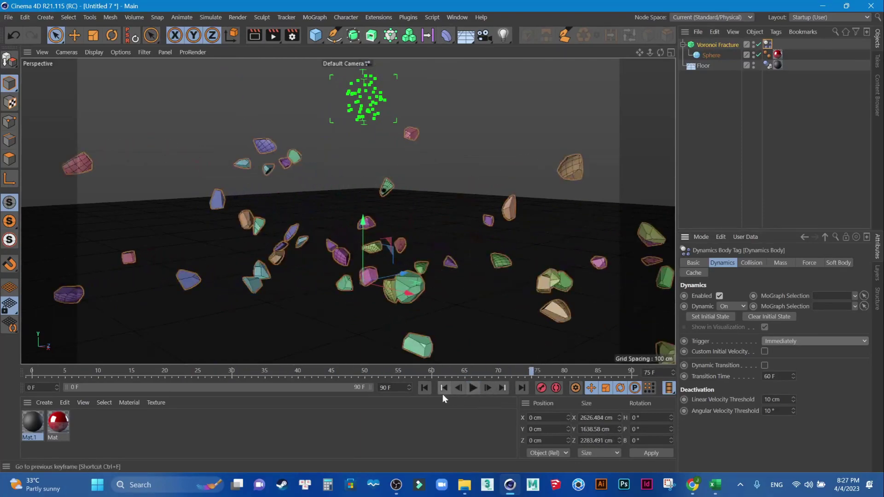
{"action": "left_click", "coordinate": [425, 388]}
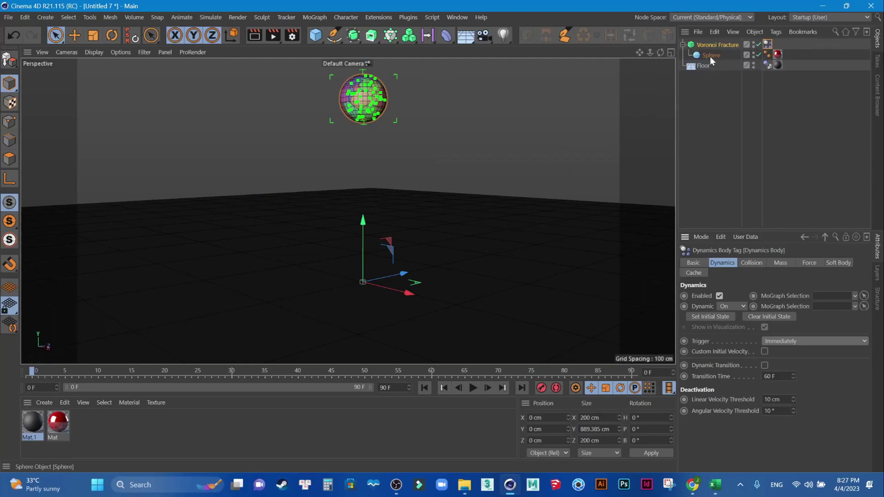
Delete the Sphere and both Dynamics Body tags, leaving the Voronoi Fracture selected.
{"action": "left_click_drag", "start_coordinate": [717, 56], "coordinate": [709, 106]}
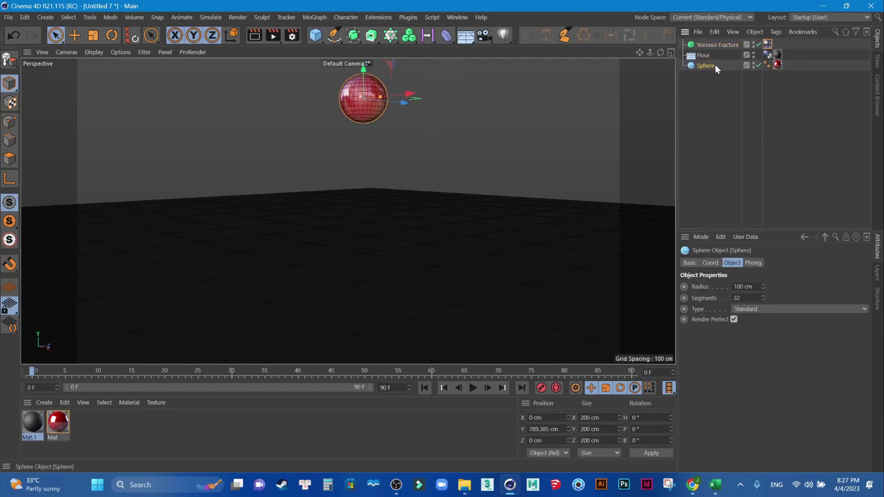
{"action": "key", "text": "Delete"}
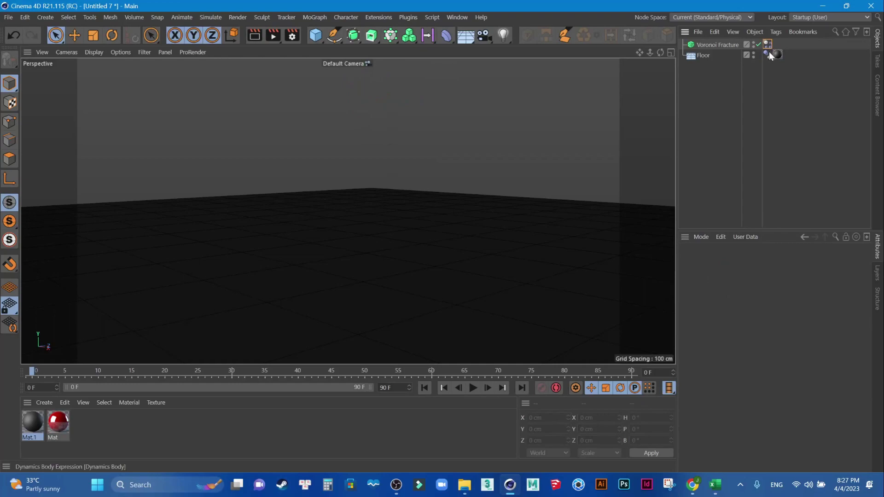
{"action": "left_click", "coordinate": [769, 54]}
{"action": "left_click", "coordinate": [767, 44], "text": "ctrl"}
{"action": "key", "text": "Delete"}
{"action": "left_click", "coordinate": [709, 45]}
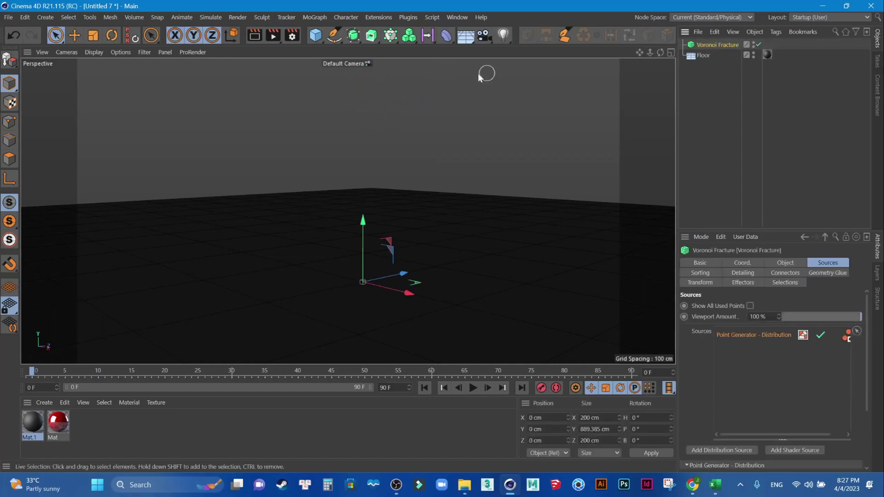
Add a MoText object reading 'Text' and orbit to a lower frontal view.
{"action": "left_click", "coordinate": [313, 16]}
{"action": "left_click", "coordinate": [327, 195]}
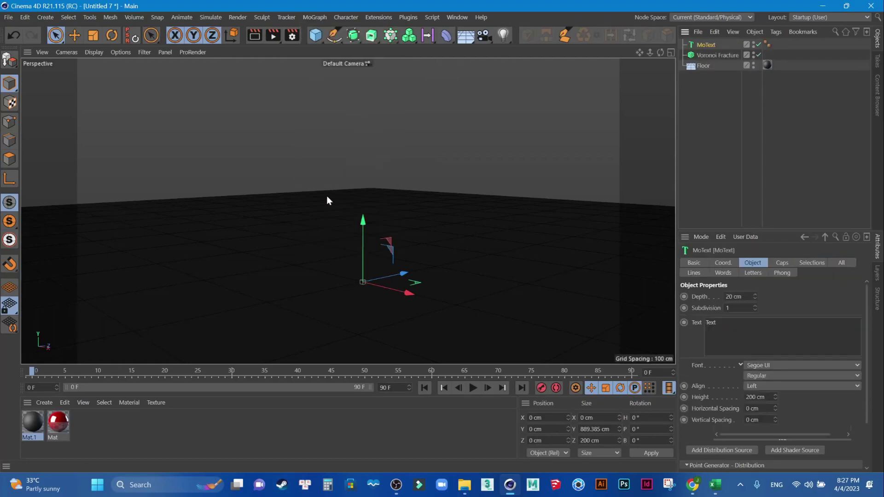
{"action": "scroll", "coordinate": [366, 283], "scroll_direction": "up", "scroll_amount": 2}
{"action": "scroll", "coordinate": [365, 286], "scroll_direction": "up", "scroll_amount": 2}
{"action": "mouse_move", "coordinate": [365, 283]}
{"action": "left_mouse_down", "text": "alt"}
{"action": "mouse_move", "coordinate": [395, 282]}
{"action": "mouse_move", "coordinate": [345, 273]}
{"action": "mouse_move", "coordinate": [439, 278]}
{"action": "mouse_move", "coordinate": [484, 256]}
{"action": "mouse_move", "coordinate": [388, 254]}
{"action": "mouse_move", "coordinate": [412, 246]}
{"action": "left_mouse_up", "text": "alt"}
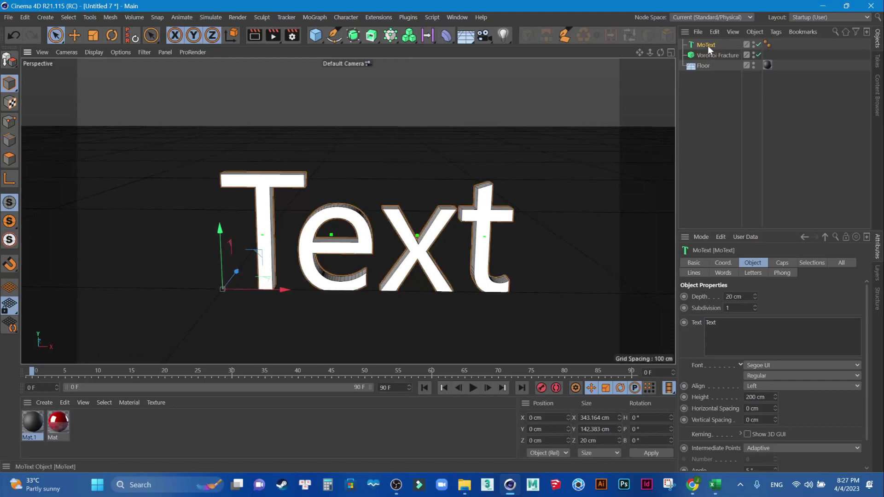
Nest the MoText under the Voronoi Fracture and bring up the MoGraph Effector list.
{"action": "left_click_drag", "start_coordinate": [709, 46], "coordinate": [711, 53]}
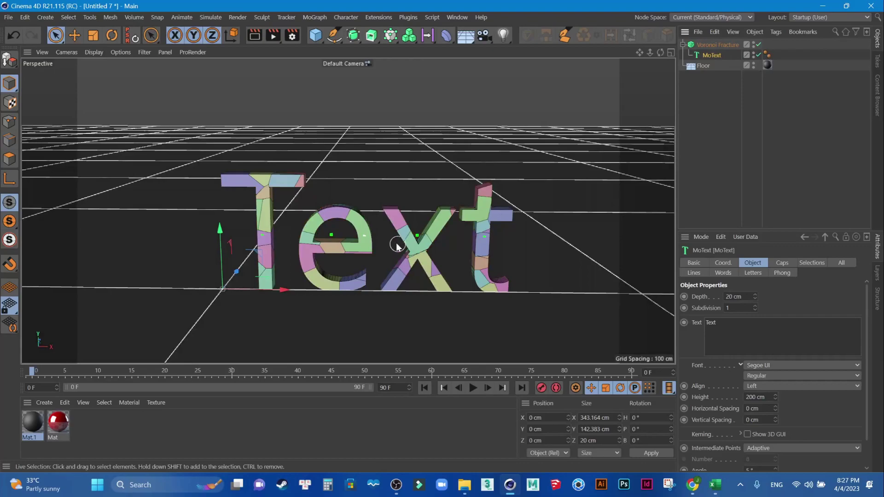
{"action": "left_click", "coordinate": [714, 46]}
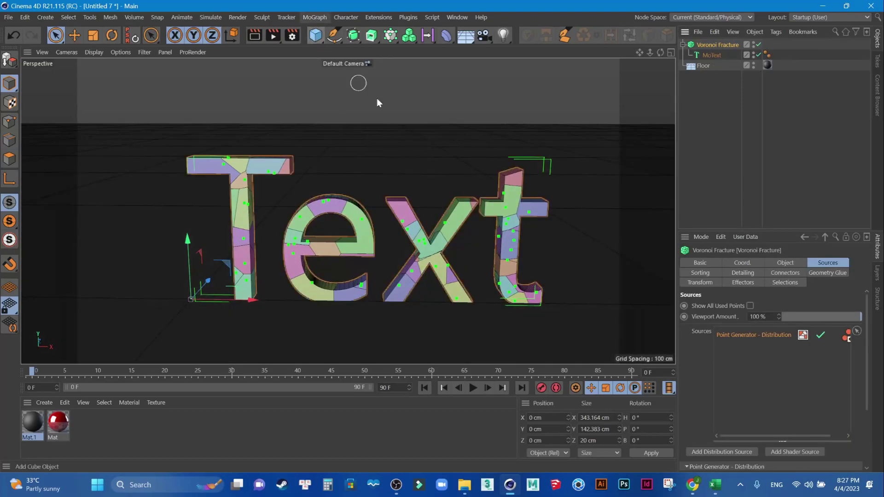
{"action": "left_click_drag", "start_coordinate": [468, 236], "coordinate": [350, 194], "text": "alt"}
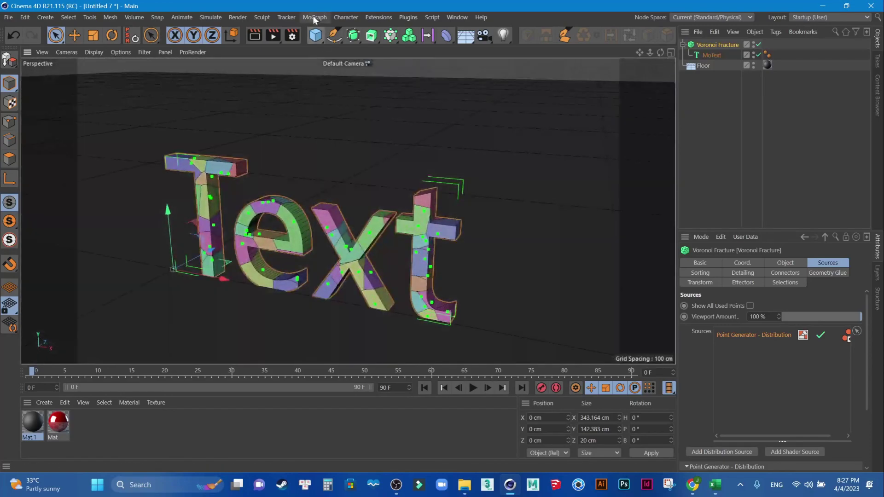
{"action": "left_click", "coordinate": [315, 18]}
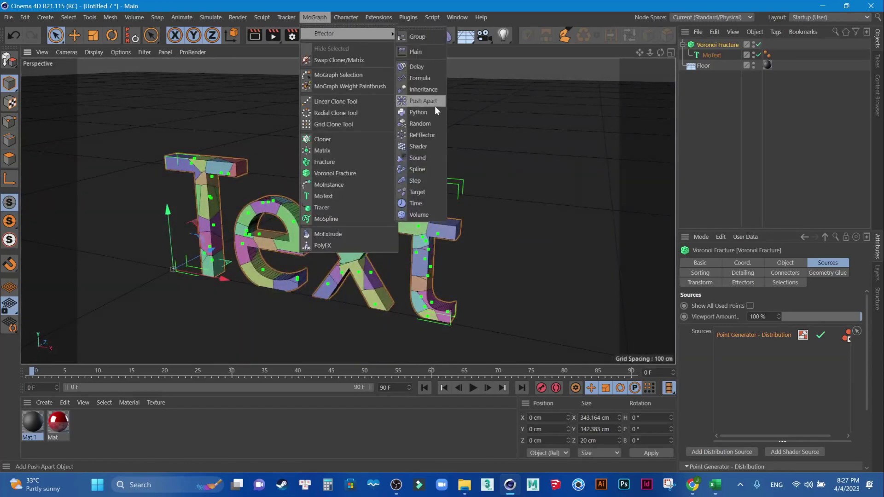
Add a Random effector, keyframing Strength 0% at frame 0 and 100% at frame 45.
{"action": "left_click", "coordinate": [427, 123]}
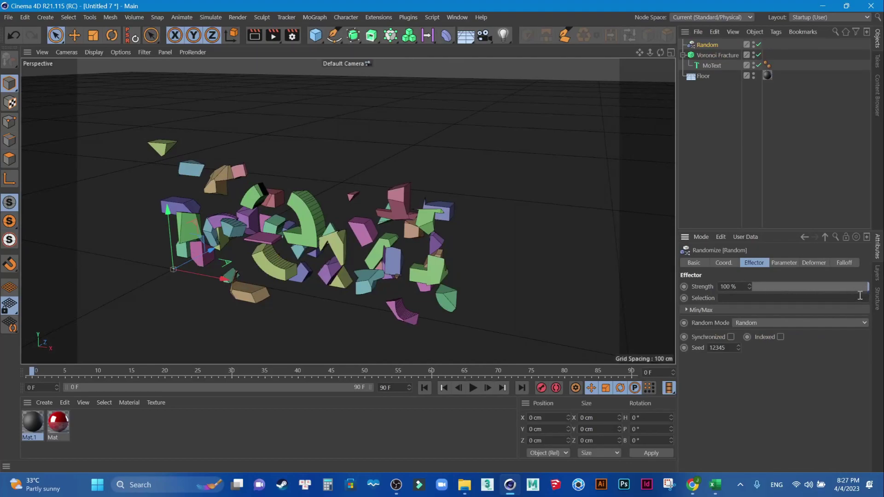
{"action": "left_click_drag", "start_coordinate": [867, 289], "coordinate": [752, 286]}
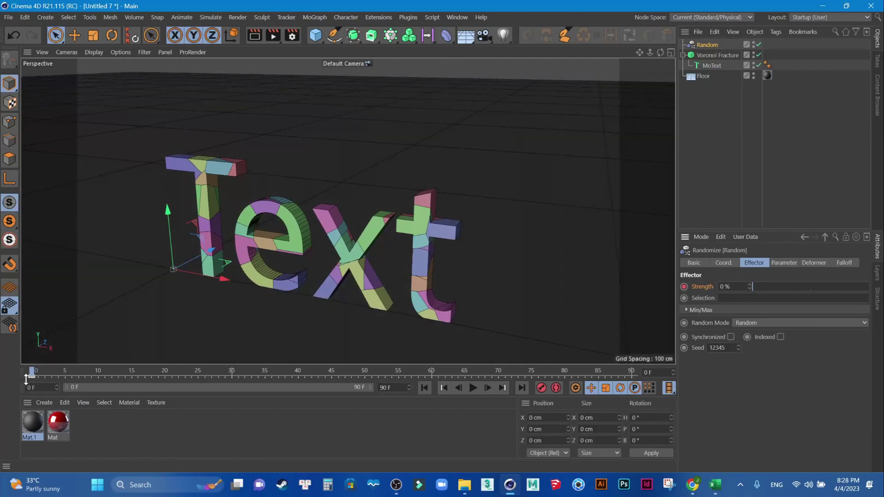
{"action": "left_click_drag", "start_coordinate": [31, 371], "coordinate": [154, 379]}
{"action": "left_click", "coordinate": [331, 375]}
{"action": "left_click", "coordinate": [756, 287]}
{"action": "left_click_drag", "start_coordinate": [754, 287], "coordinate": [851, 291]}
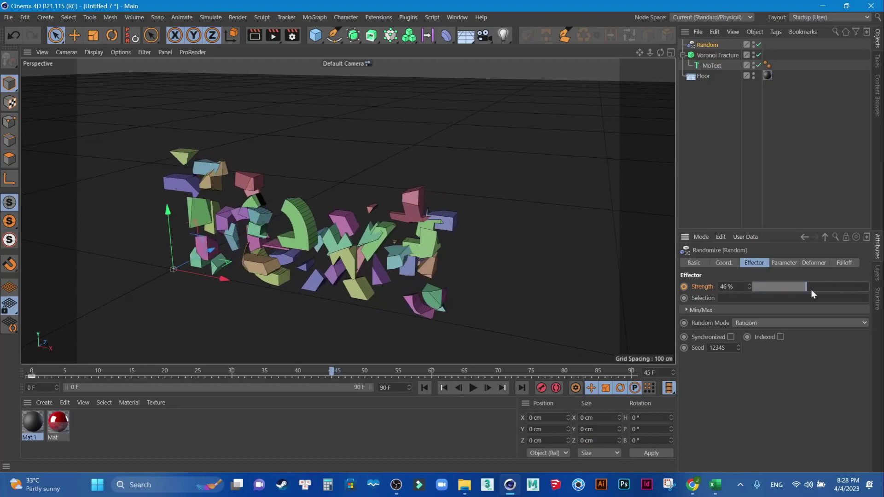
{"action": "left_click", "coordinate": [684, 287], "text": "ctrl"}
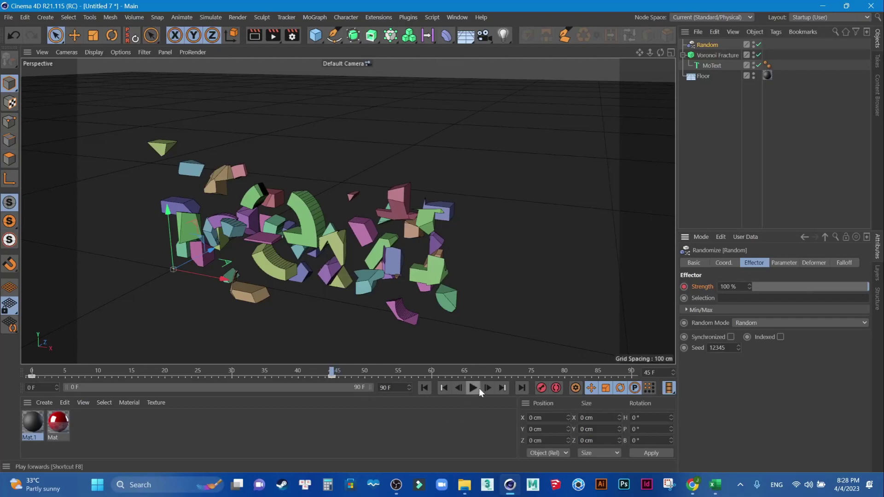
Keyframe Strength back to 0% at frame 90, preview the scatter, and rewind.
{"action": "left_click", "coordinate": [485, 389]}
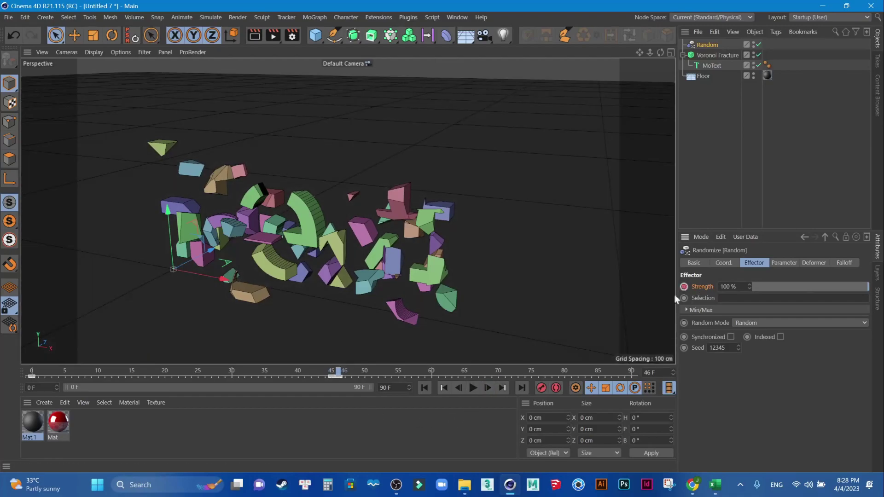
{"action": "left_click_drag", "start_coordinate": [340, 371], "coordinate": [623, 375]}
{"action": "left_click_drag", "start_coordinate": [865, 288], "coordinate": [751, 290]}
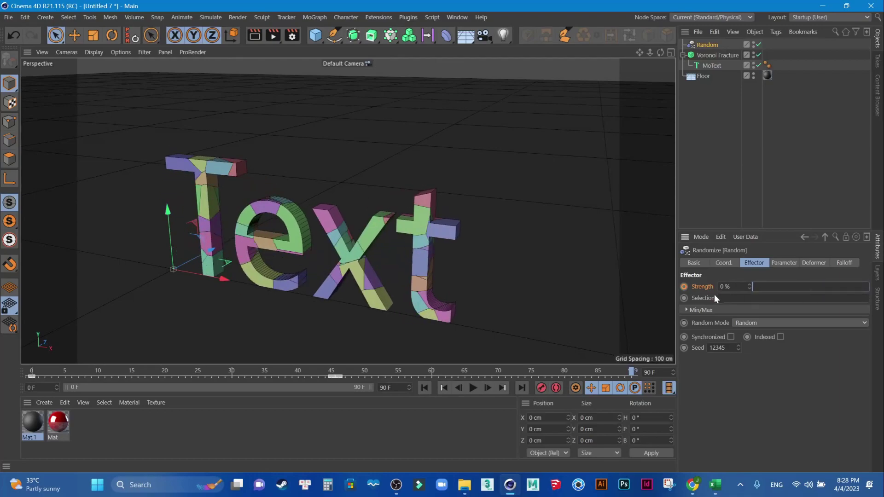
{"action": "scroll", "coordinate": [672, 313], "scroll_direction": "up", "scroll_amount": 3}
{"action": "left_click", "coordinate": [423, 387]}
{"action": "left_click", "coordinate": [473, 388]}
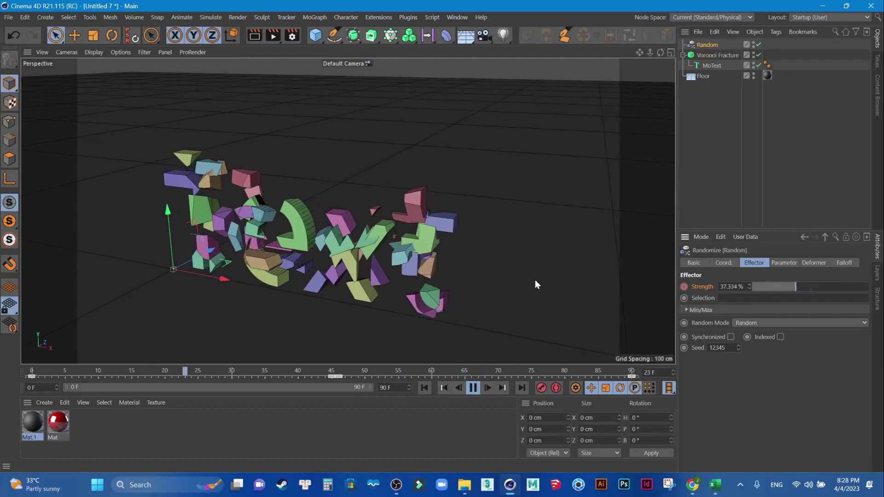
{"action": "left_click", "coordinate": [473, 388]}
{"action": "left_click", "coordinate": [425, 388]}
{"action": "left_click", "coordinate": [712, 56]}
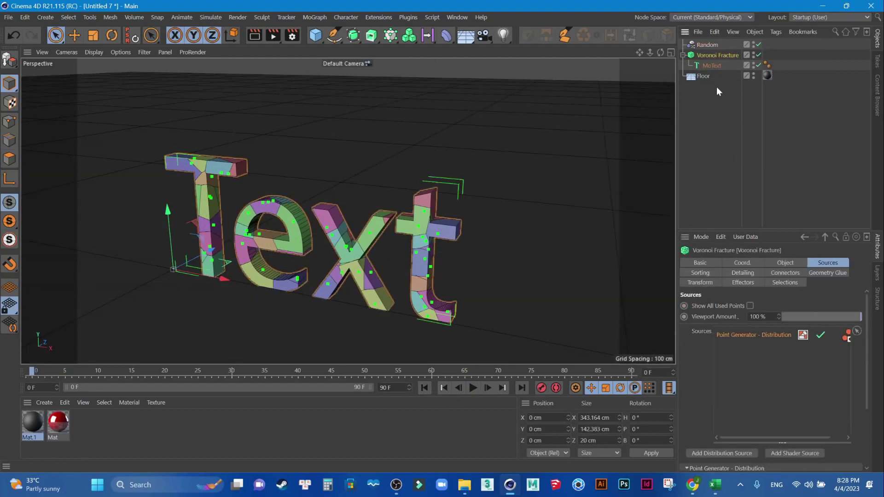
Review the Voronoi Fracture's Effectors list showing the linked Random effector.
{"action": "left_click", "coordinate": [315, 18]}
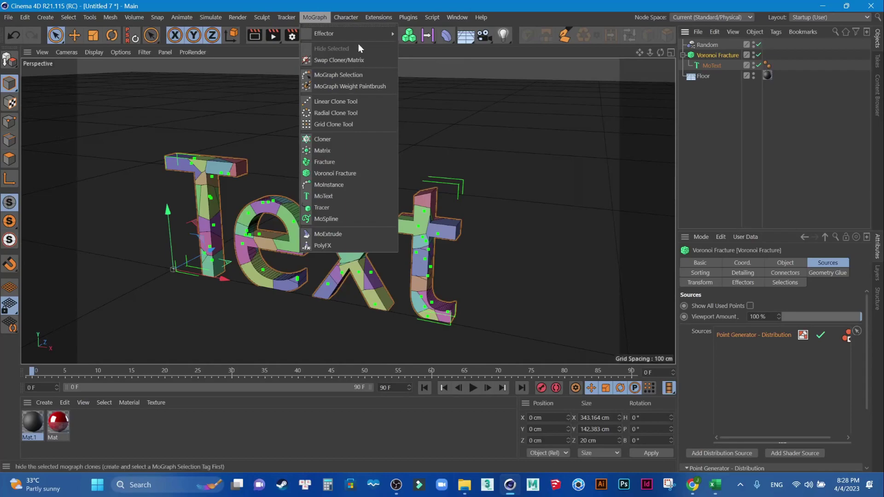
{"action": "left_click", "coordinate": [376, 24]}
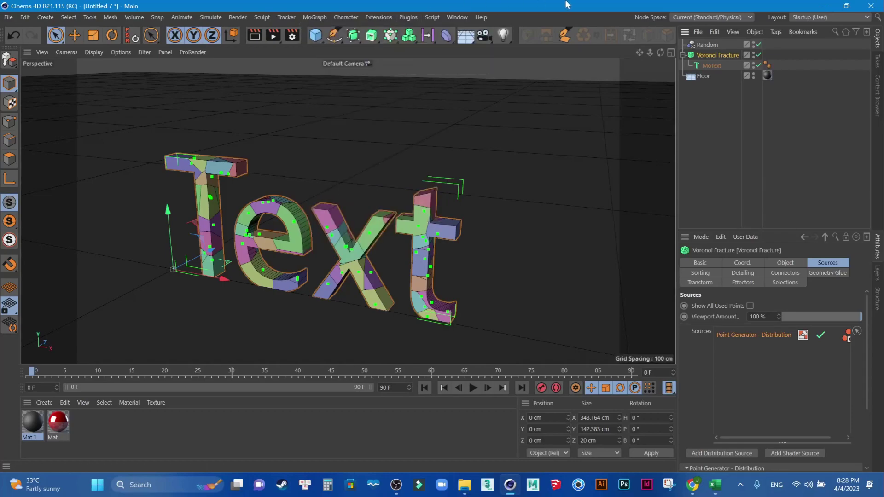
{"action": "left_click", "coordinate": [746, 283]}
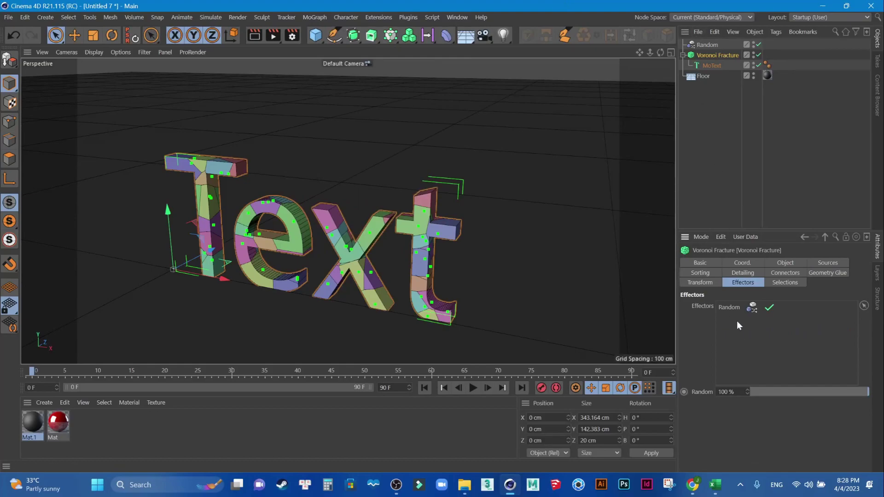
{"action": "left_click_drag", "start_coordinate": [868, 392], "coordinate": [868, 392]}
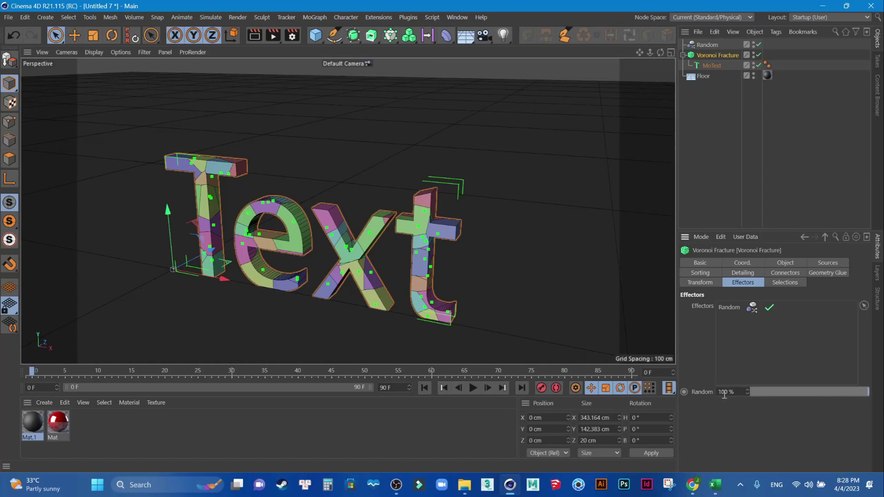
Change the Random effector Seed to 12417 and orbit to face the Text head-on.
{"action": "left_click", "coordinate": [708, 45]}
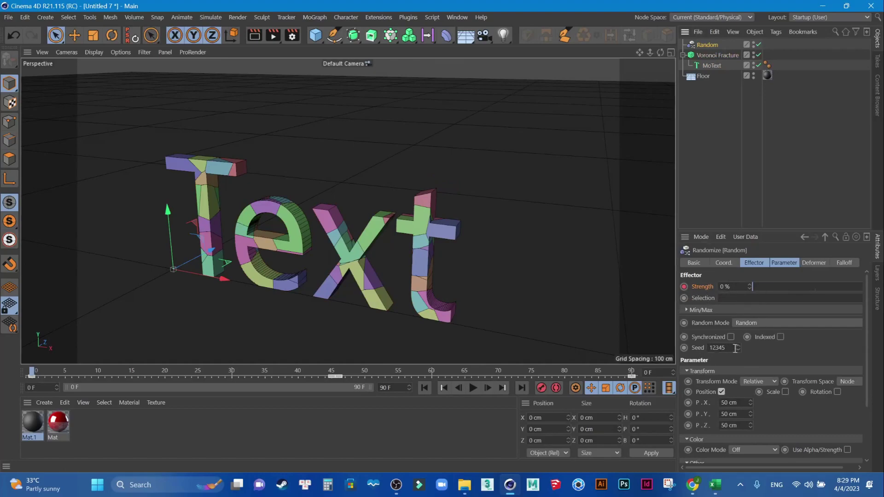
{"action": "left_click_drag", "start_coordinate": [739, 346], "coordinate": [739, 332]}
{"action": "mouse_move", "coordinate": [753, 287]}
{"action": "left_mouse_down"}
{"action": "mouse_move", "coordinate": [871, 288]}
{"action": "mouse_move", "coordinate": [694, 291]}
{"action": "left_mouse_up"}
{"action": "scroll", "coordinate": [441, 270], "scroll_direction": "up", "scroll_amount": 5}
{"action": "mouse_move", "coordinate": [441, 270]}
{"action": "left_mouse_down", "text": "alt"}
{"action": "mouse_move", "coordinate": [426, 267]}
{"action": "mouse_move", "coordinate": [432, 240]}
{"action": "mouse_move", "coordinate": [437, 269]}
{"action": "left_mouse_up", "text": "alt"}
{"action": "scroll", "coordinate": [438, 269], "scroll_direction": "down", "scroll_amount": 2}
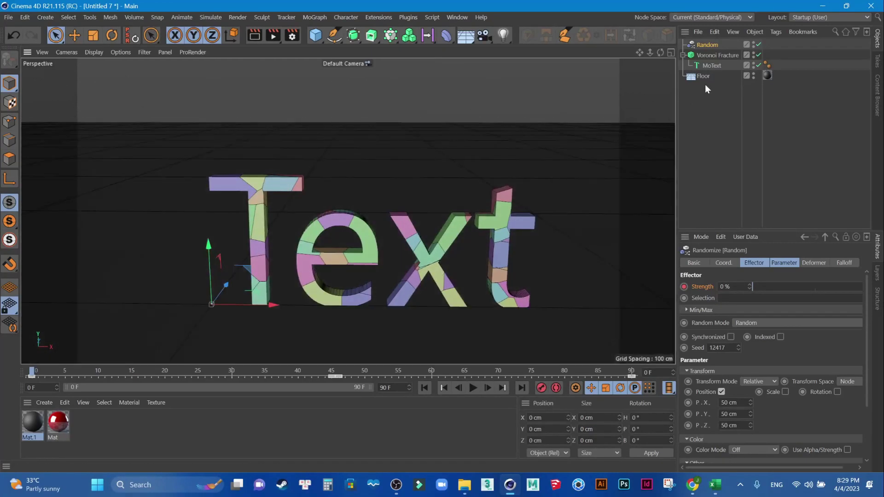
Show the Voronoi Fracture's Sources list with the 50-point Point Generator.
{"action": "left_click", "coordinate": [712, 55]}
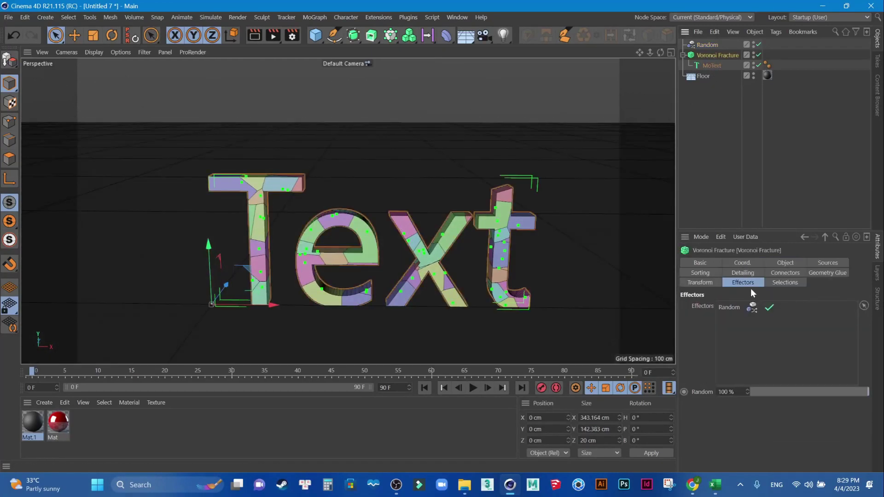
{"action": "left_click", "coordinate": [820, 263]}
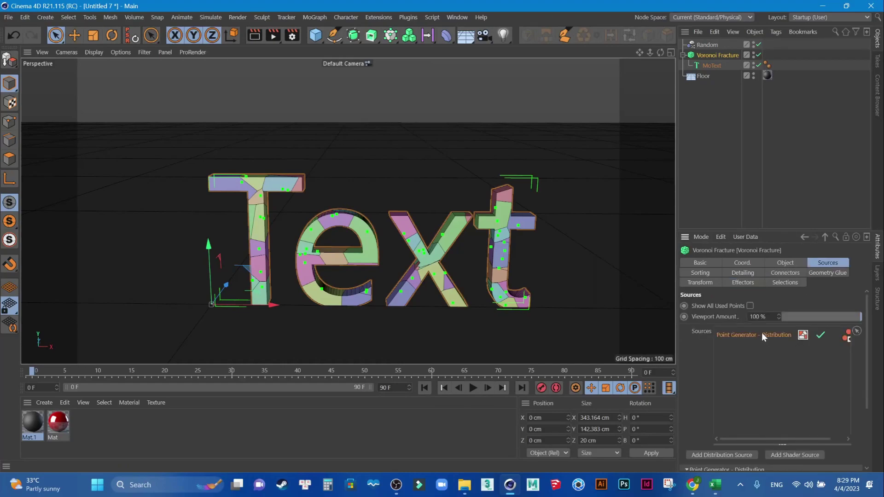
{"action": "scroll", "coordinate": [866, 355], "scroll_direction": "down", "scroll_amount": 3}
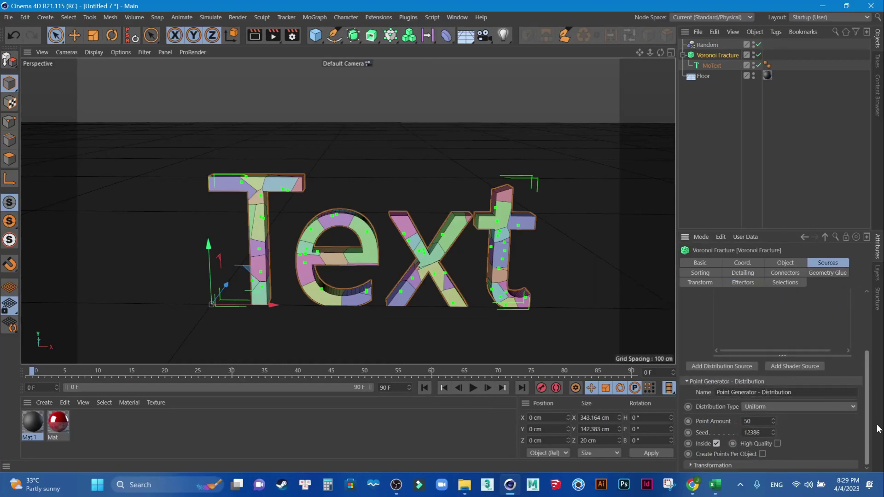
{"action": "scroll", "coordinate": [867, 394], "scroll_direction": "up", "scroll_amount": 3}
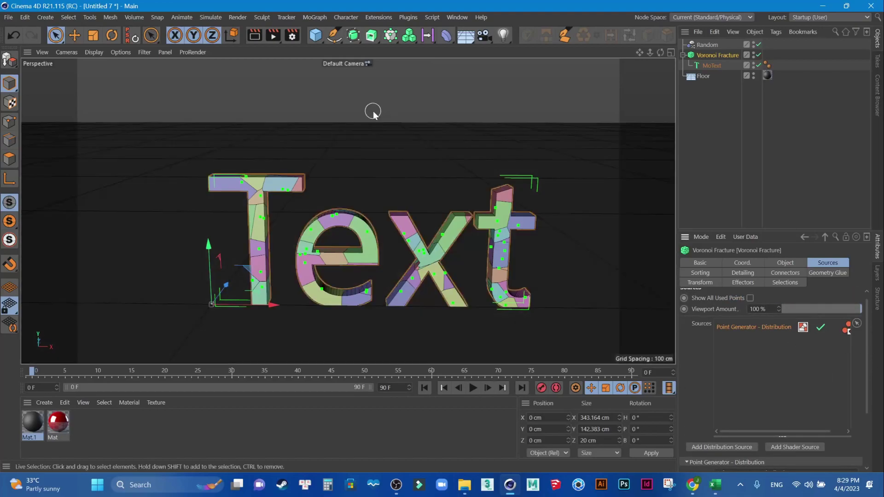
Draw a two-point horizontal spline across the Text in the Front view.
{"action": "left_click", "coordinate": [334, 35]}
{"action": "middle_click", "coordinate": [405, 194]}
{"action": "middle_click", "coordinate": [463, 278]}
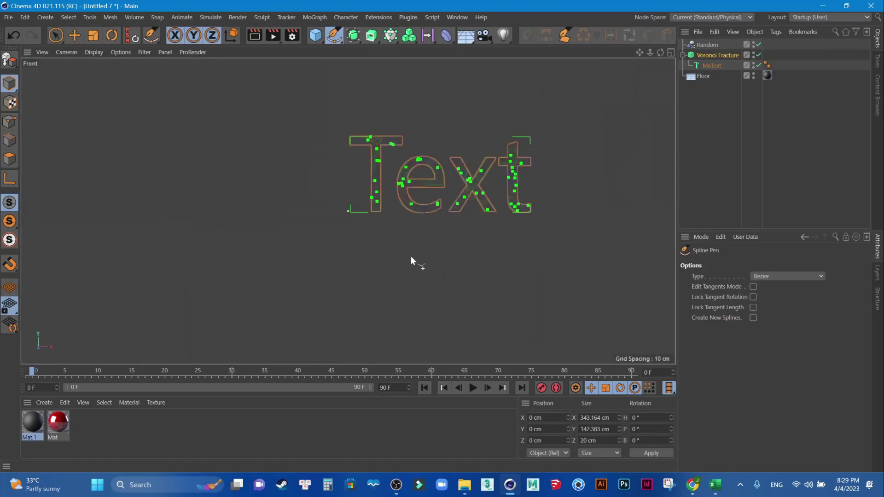
{"action": "left_click", "coordinate": [253, 177]}
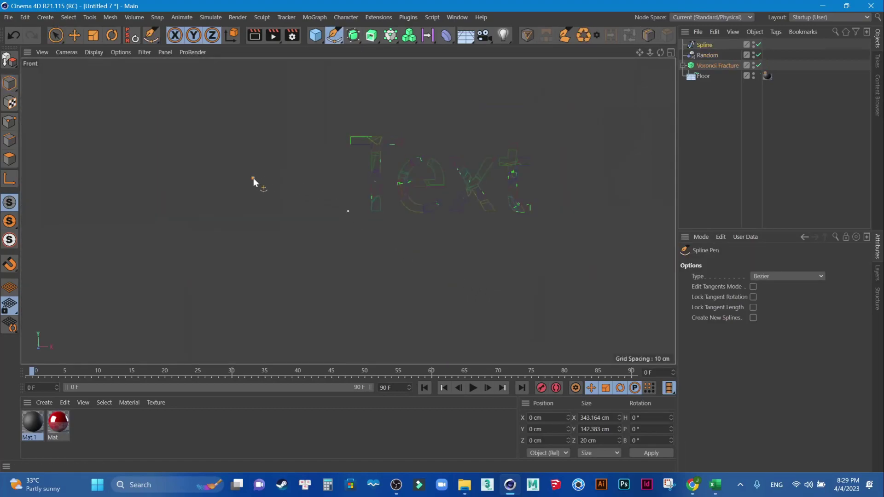
{"action": "left_click", "coordinate": [630, 178]}
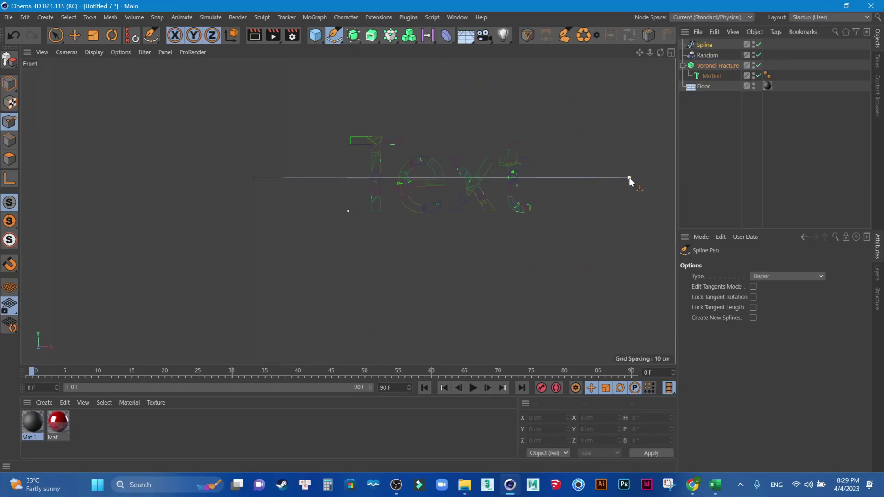
{"action": "left_click", "coordinate": [56, 35]}
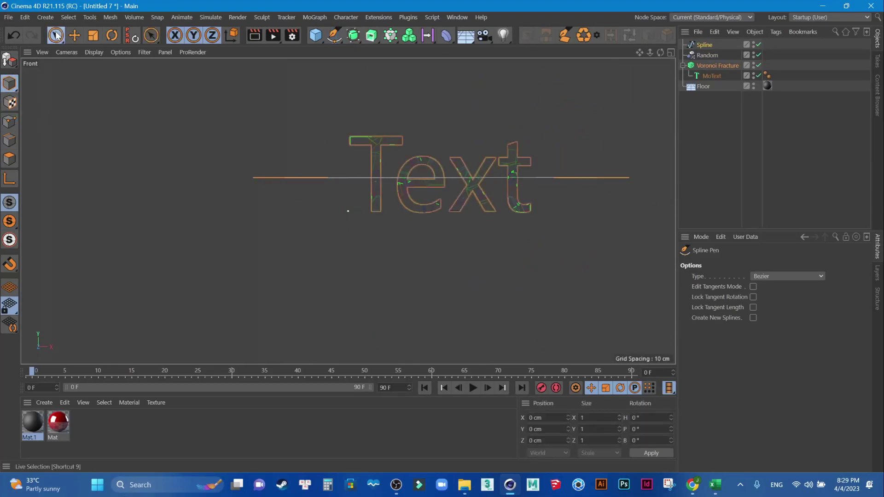
{"action": "middle_click", "coordinate": [299, 170]}
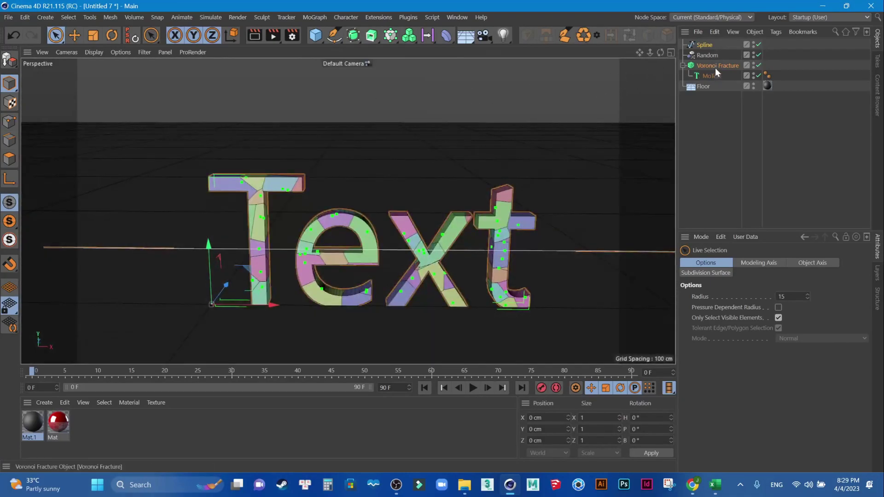
Add the Spline to the Voronoi Fracture Sources and disable the Point Generator source.
{"action": "left_click", "coordinate": [715, 67]}
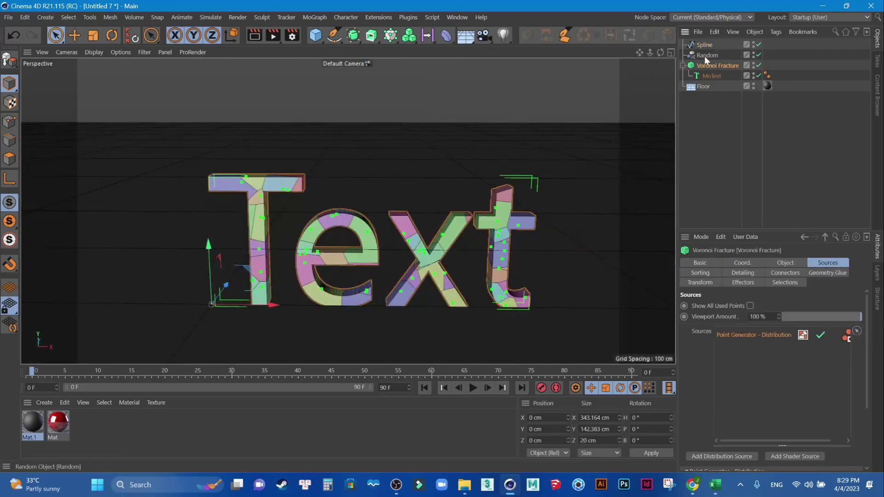
{"action": "left_click_drag", "start_coordinate": [704, 45], "coordinate": [758, 362]}
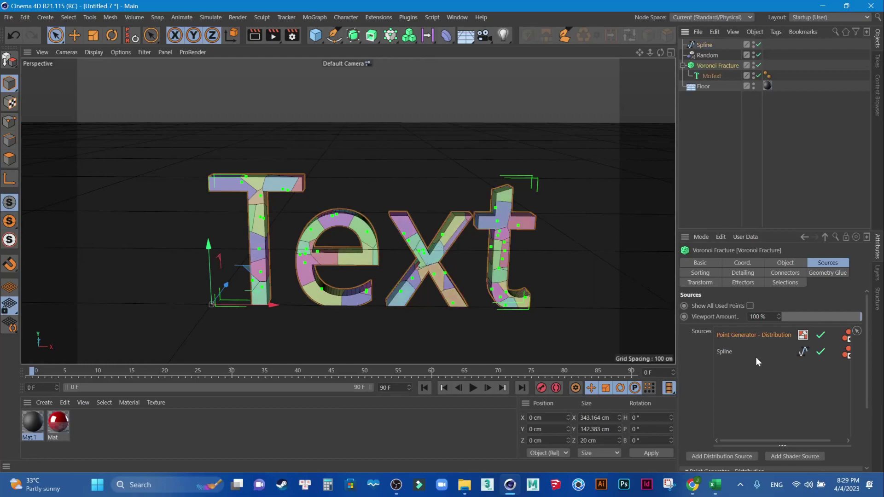
{"action": "left_click", "coordinate": [821, 335]}
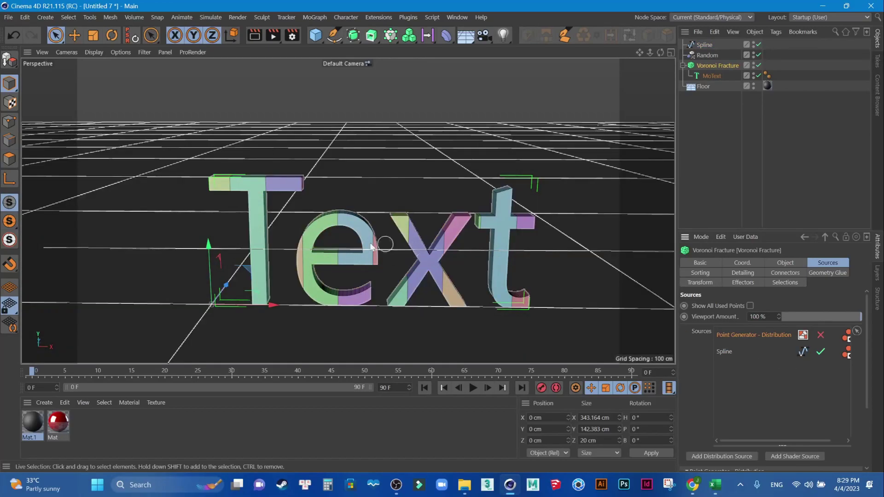
{"action": "left_click", "coordinate": [704, 43]}
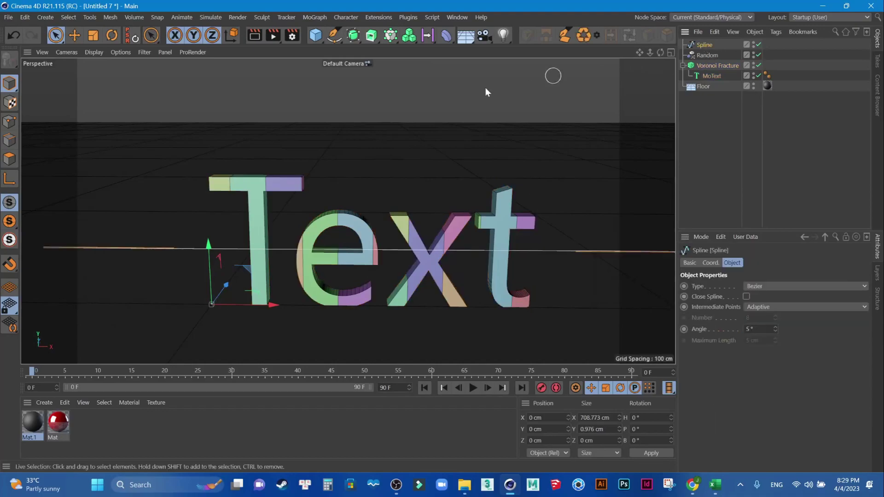
Tilt the spline diagonally across the Text and select the Random effector.
{"action": "left_click", "coordinate": [112, 35]}
{"action": "left_click_drag", "start_coordinate": [242, 295], "coordinate": [203, 269]}
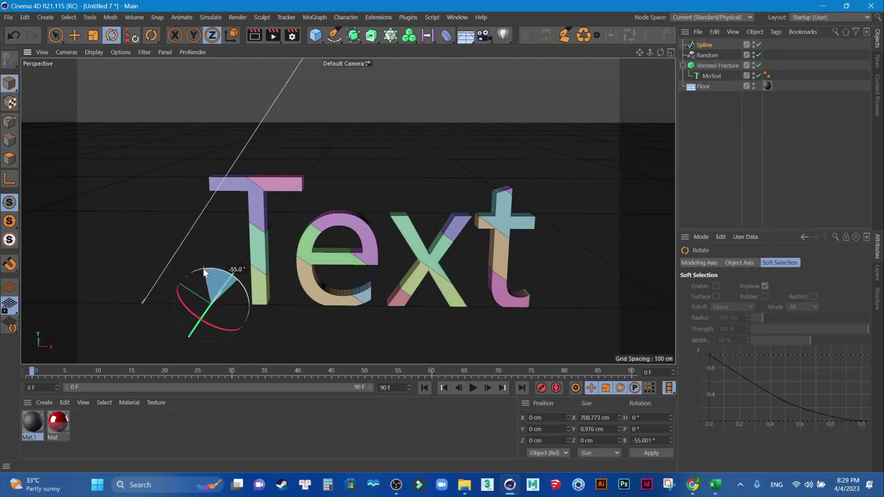
{"action": "left_click", "coordinate": [55, 35]}
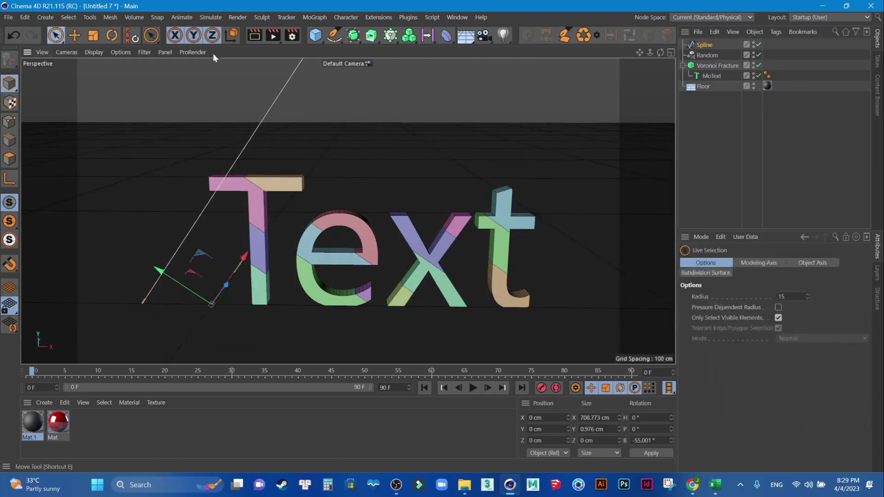
{"action": "left_click", "coordinate": [708, 54]}
{"action": "left_click_drag", "start_coordinate": [567, 272], "coordinate": [501, 286], "text": "alt"}
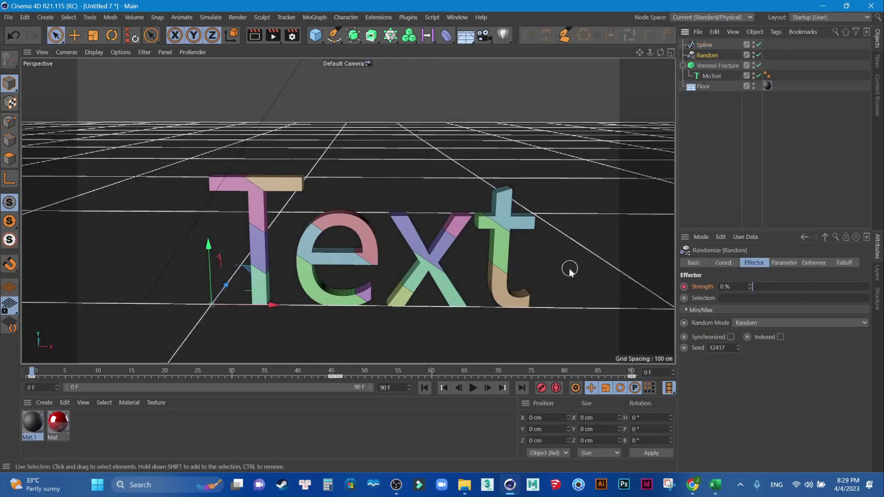
Drag Random Strength to 100% to preview the scatter, then back to 0%.
{"action": "mouse_move", "coordinate": [753, 287]}
{"action": "left_mouse_down"}
{"action": "mouse_move", "coordinate": [870, 273]}
{"action": "mouse_move", "coordinate": [754, 281]}
{"action": "mouse_move", "coordinate": [811, 274]}
{"action": "left_mouse_up"}
{"action": "mouse_move", "coordinate": [663, 270]}
{"action": "left_mouse_down", "text": "alt"}
{"action": "mouse_move", "coordinate": [584, 255]}
{"action": "mouse_move", "coordinate": [541, 269]}
{"action": "mouse_move", "coordinate": [493, 143]}
{"action": "left_mouse_up", "text": "alt"}
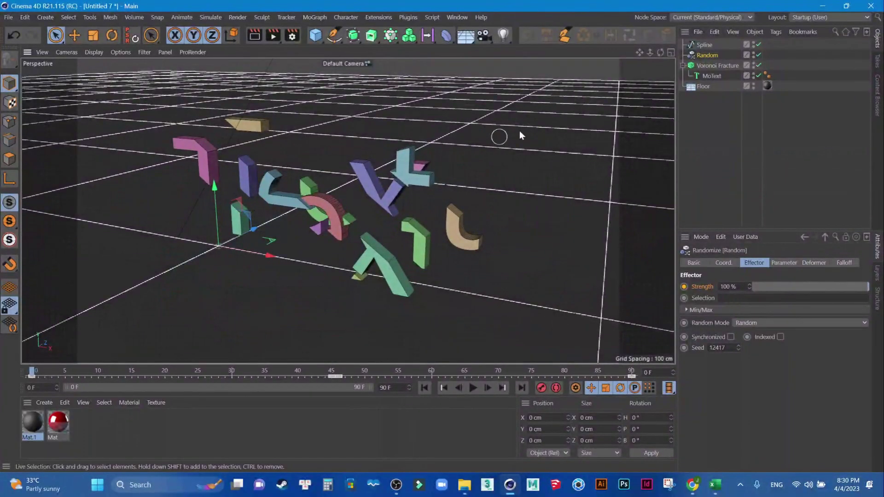
{"action": "mouse_move", "coordinate": [871, 286]}
{"action": "left_mouse_down"}
{"action": "mouse_move", "coordinate": [756, 285]}
{"action": "mouse_move", "coordinate": [880, 296]}
{"action": "mouse_move", "coordinate": [738, 293]}
{"action": "left_mouse_up"}
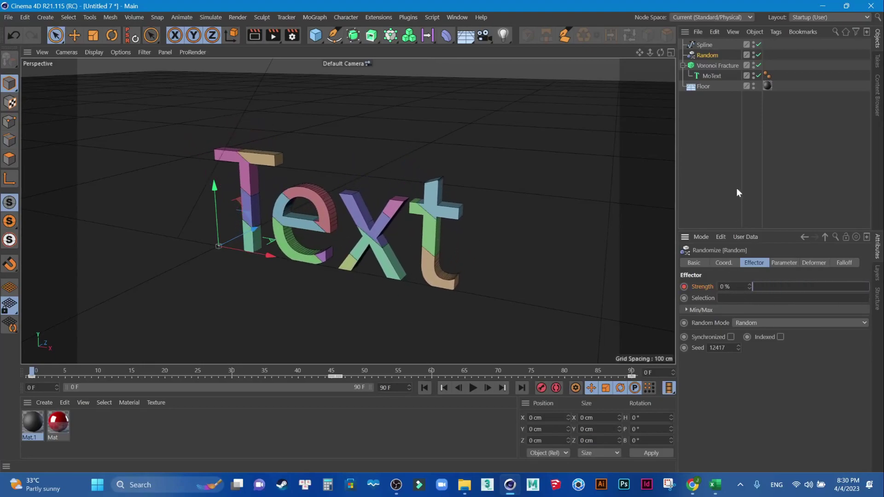
{"action": "left_click", "coordinate": [717, 66]}
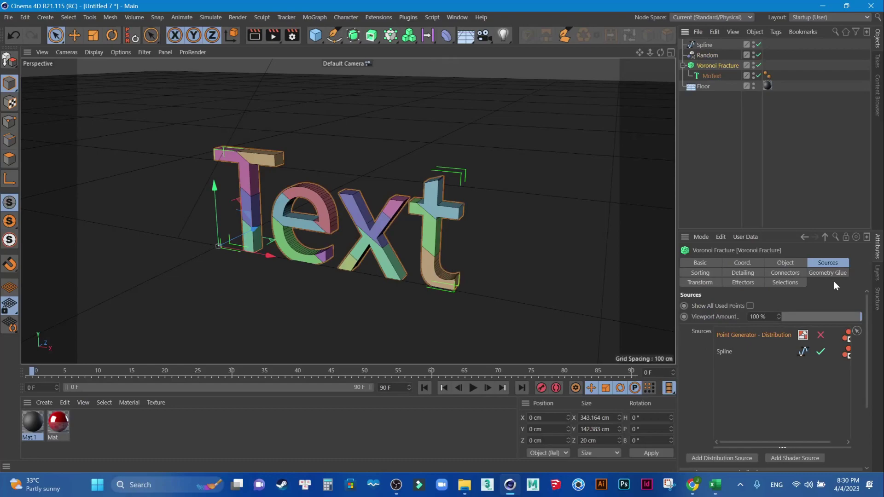
Check the Spline fracture source, then drag the Mat material onto the Voronoi Fracture.
{"action": "left_click", "coordinate": [726, 353]}
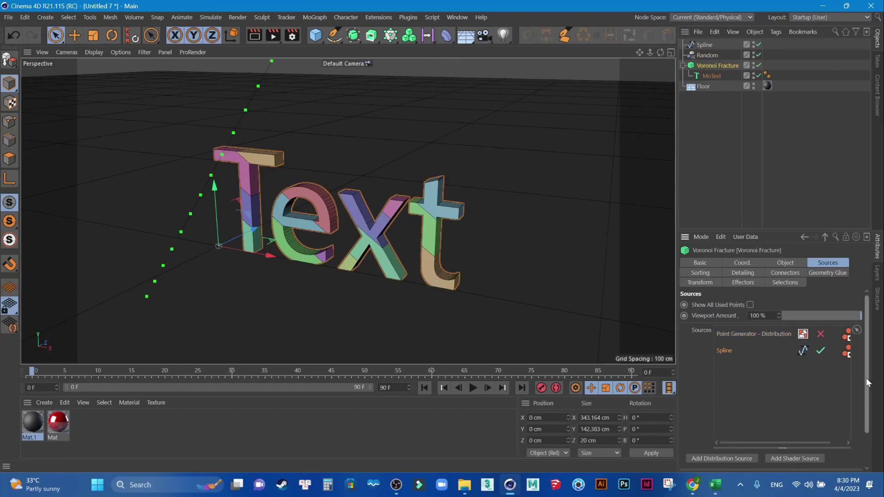
{"action": "scroll", "coordinate": [866, 378], "scroll_direction": "down", "scroll_amount": 2}
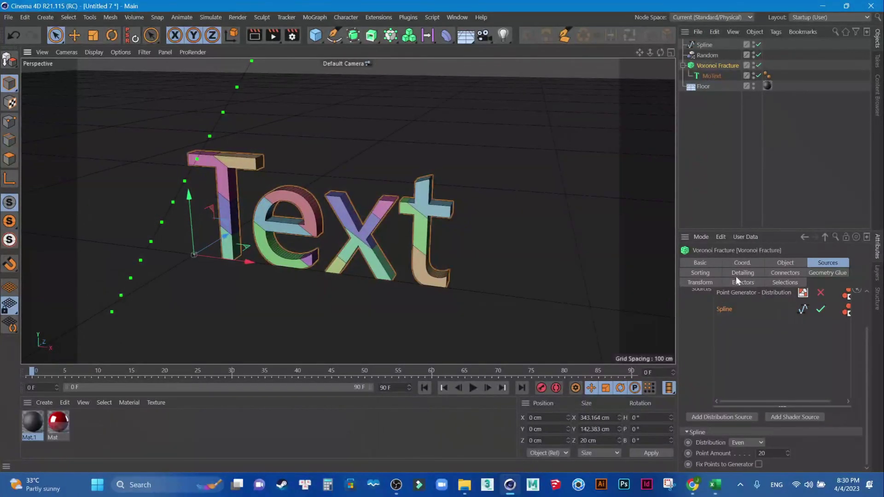
{"action": "scroll", "coordinate": [463, 264], "scroll_direction": "up", "scroll_amount": 3}
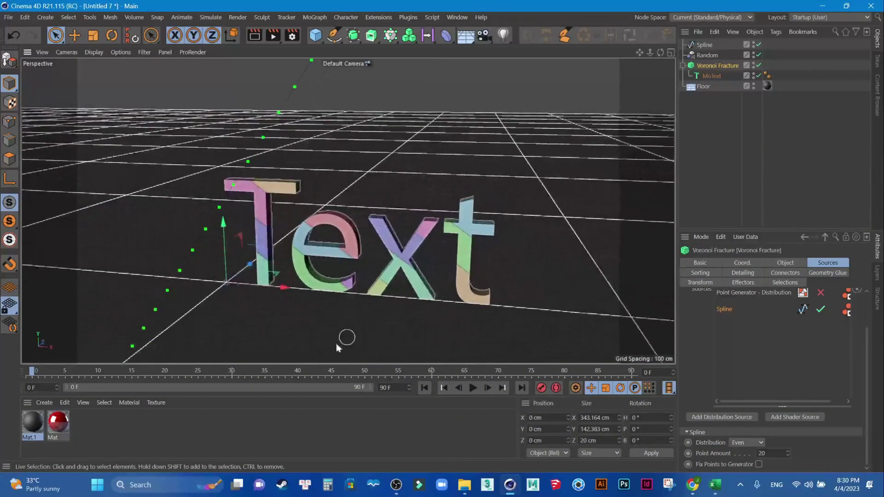
{"action": "left_click_drag", "start_coordinate": [51, 424], "coordinate": [647, 105]}
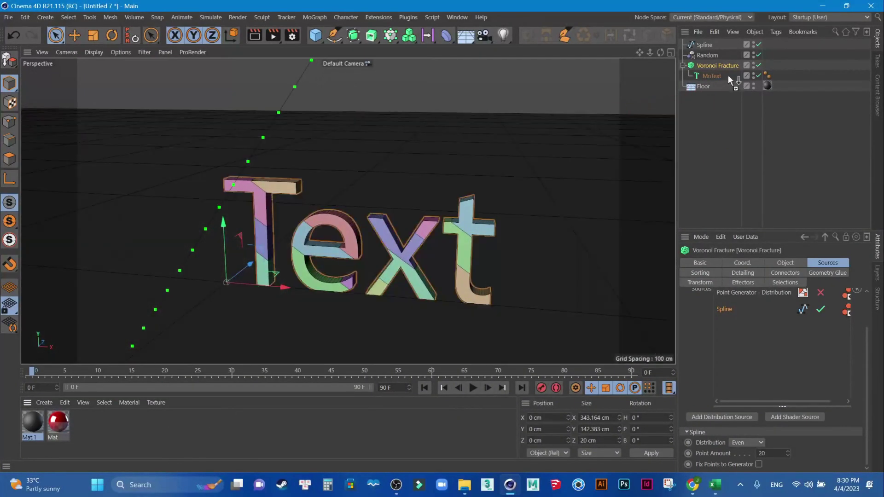
{"action": "left_click_drag", "start_coordinate": [728, 76], "coordinate": [725, 66]}
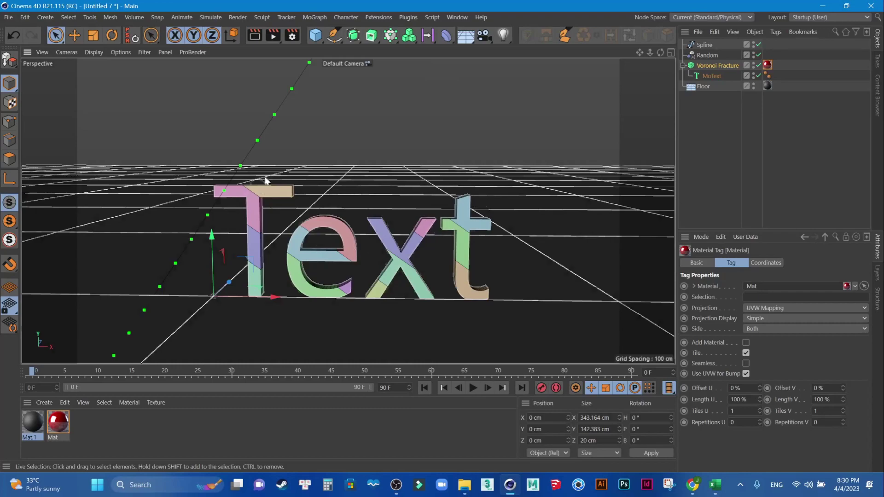
{"action": "key", "text": "ctrl+r"}
{"action": "key", "text": "ctrl+r"}
{"action": "left_click", "coordinate": [474, 389]}
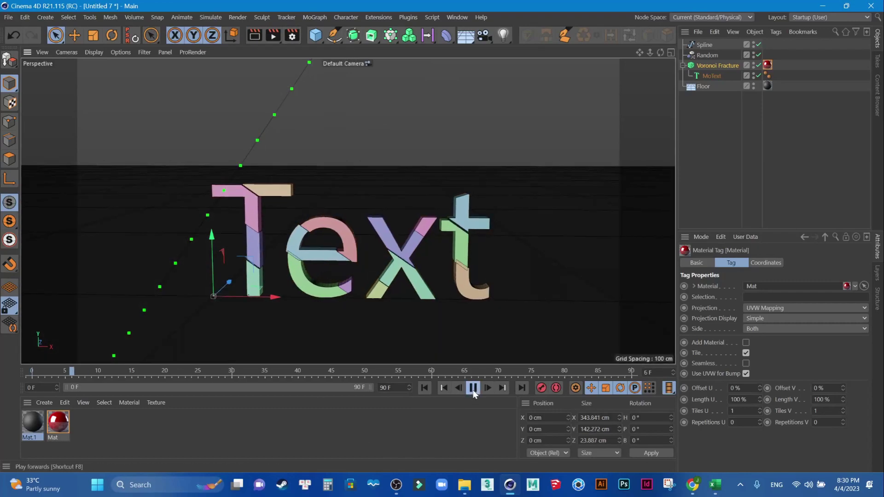
{"action": "mouse_move", "coordinate": [545, 260]}
{"action": "left_mouse_down", "text": "alt"}
{"action": "mouse_move", "coordinate": [499, 283]}
{"action": "mouse_move", "coordinate": [456, 280]}
{"action": "mouse_move", "coordinate": [470, 262]}
{"action": "mouse_move", "coordinate": [405, 290]}
{"action": "mouse_move", "coordinate": [498, 266]}
{"action": "mouse_move", "coordinate": [500, 278]}
{"action": "mouse_move", "coordinate": [484, 277]}
{"action": "left_mouse_up", "text": "alt"}
{"action": "left_click", "coordinate": [425, 388]}
{"action": "left_click", "coordinate": [472, 388]}
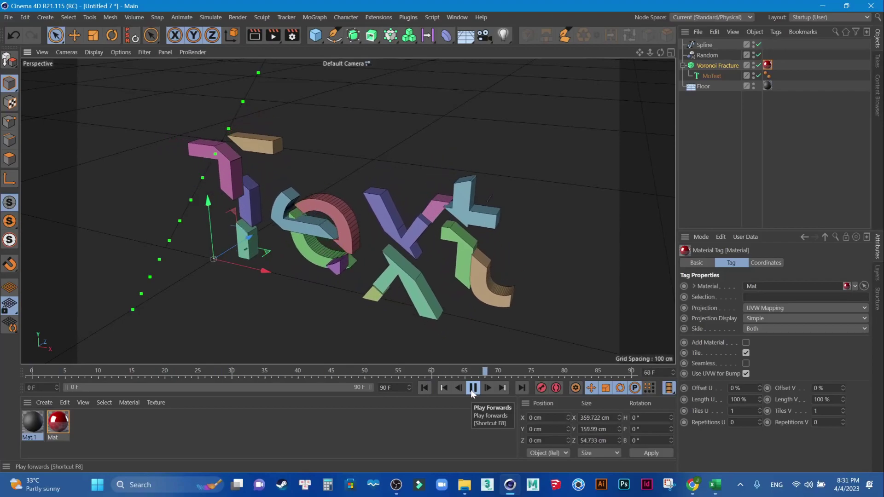
{"action": "left_click", "coordinate": [473, 388]}
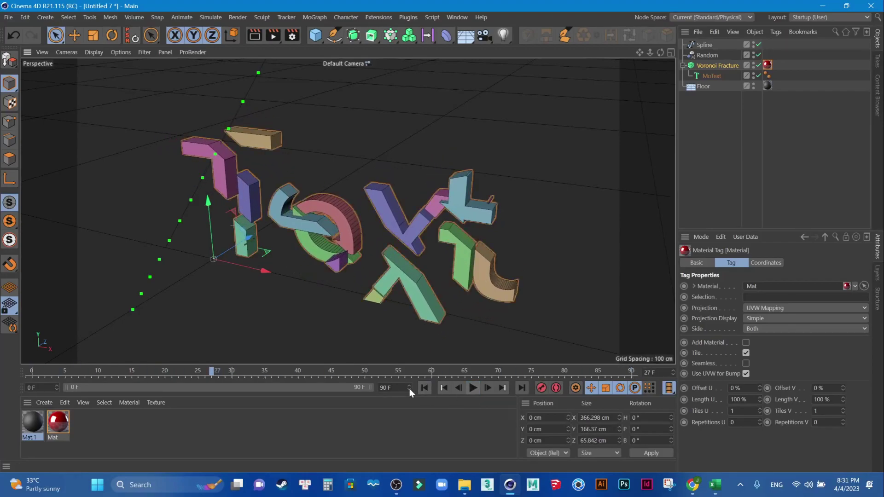
{"action": "left_click", "coordinate": [424, 388]}
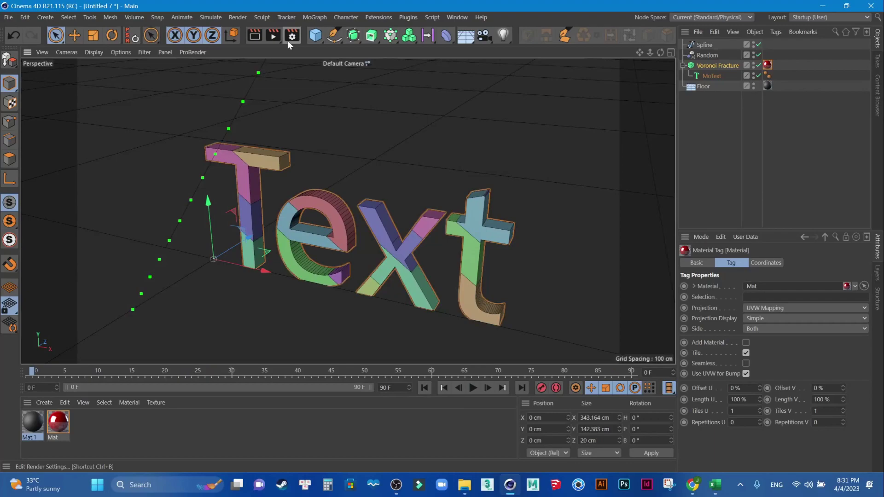
Add Global Illumination, Ambient Occlusion and Denoiser effects in Render Settings.
{"action": "left_click", "coordinate": [288, 41]}
{"action": "left_click", "coordinate": [318, 268]}
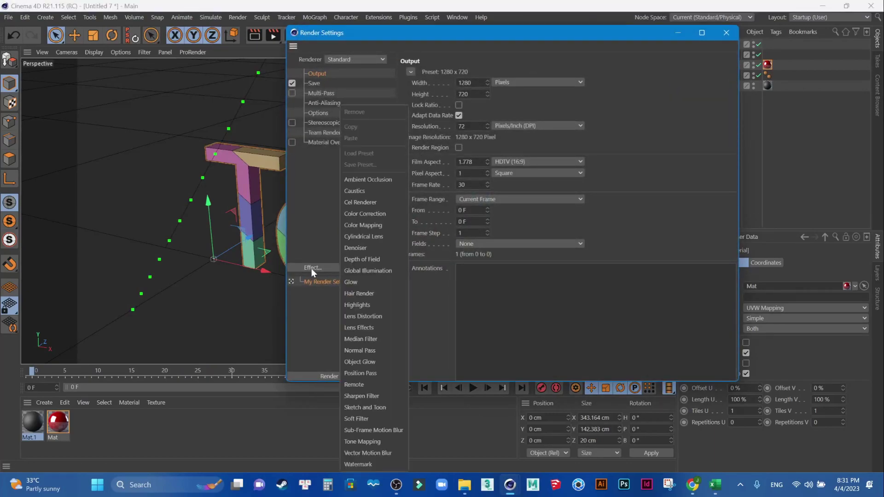
{"action": "left_click", "coordinate": [355, 270]}
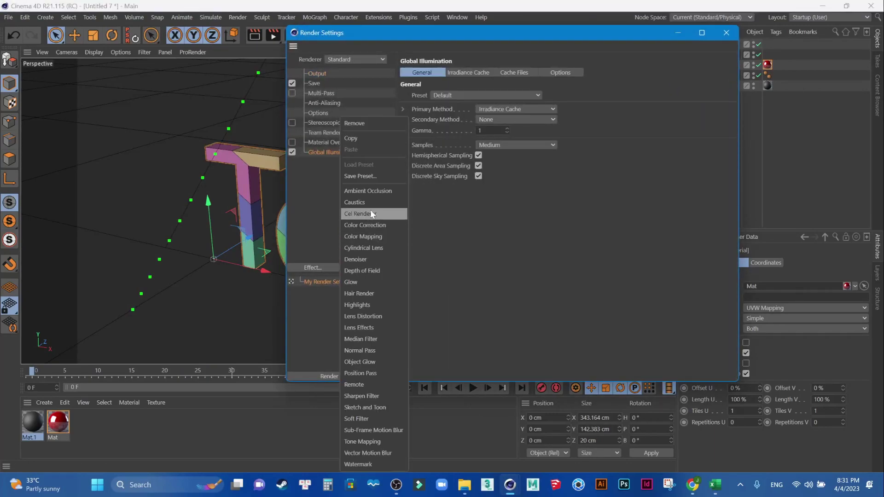
{"action": "left_click", "coordinate": [366, 191]}
{"action": "left_click", "coordinate": [328, 269]}
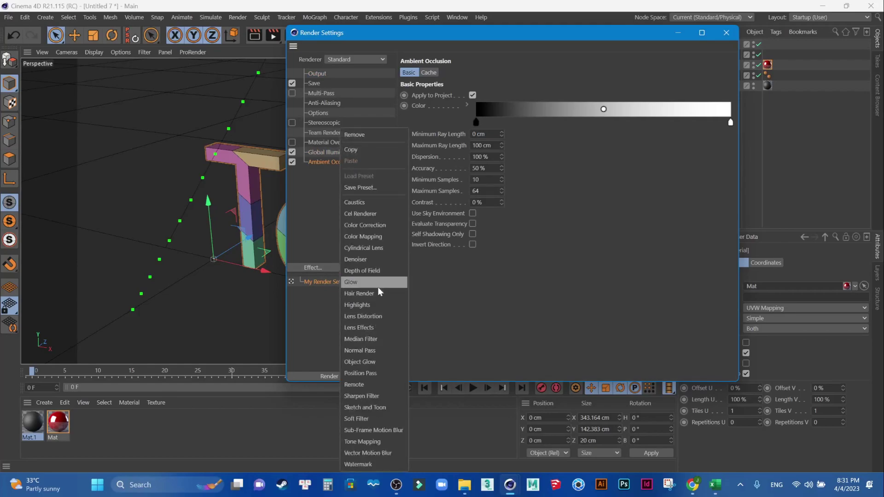
{"action": "left_click", "coordinate": [378, 262]}
{"action": "left_click", "coordinate": [378, 268]}
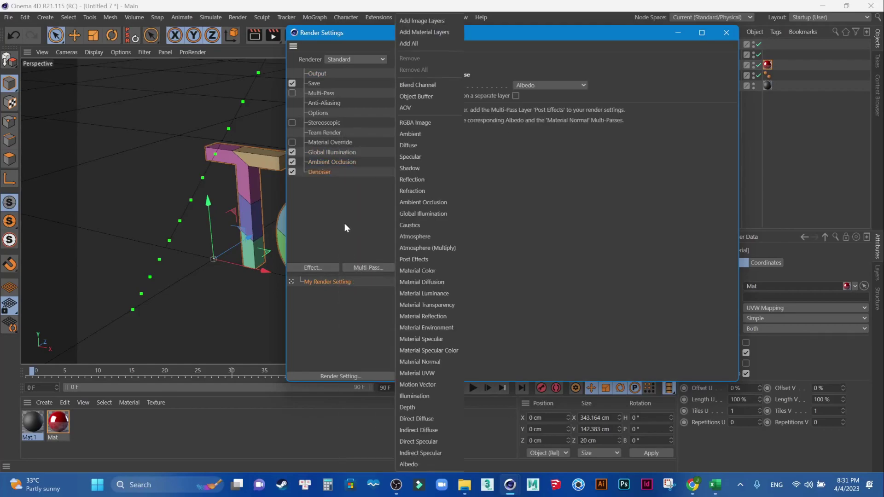
{"action": "left_click", "coordinate": [334, 200]}
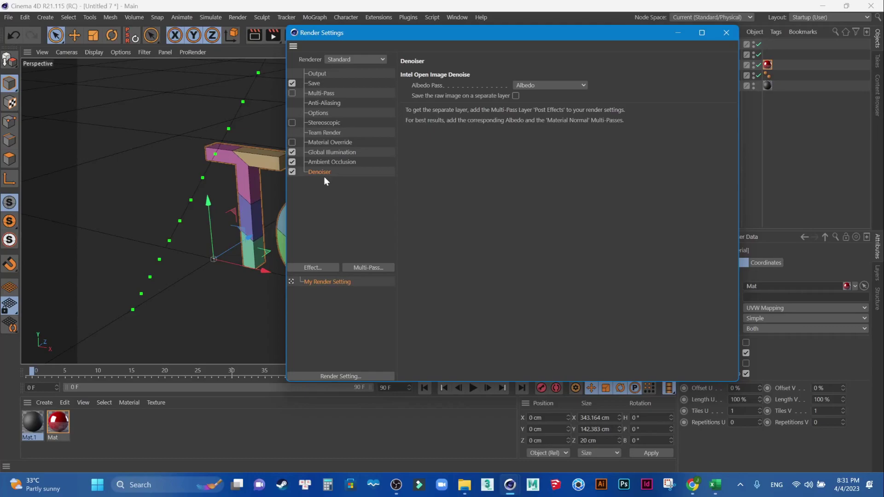
Set the Save format to PNG with Alpha Channel enabled.
{"action": "left_click", "coordinate": [317, 75]}
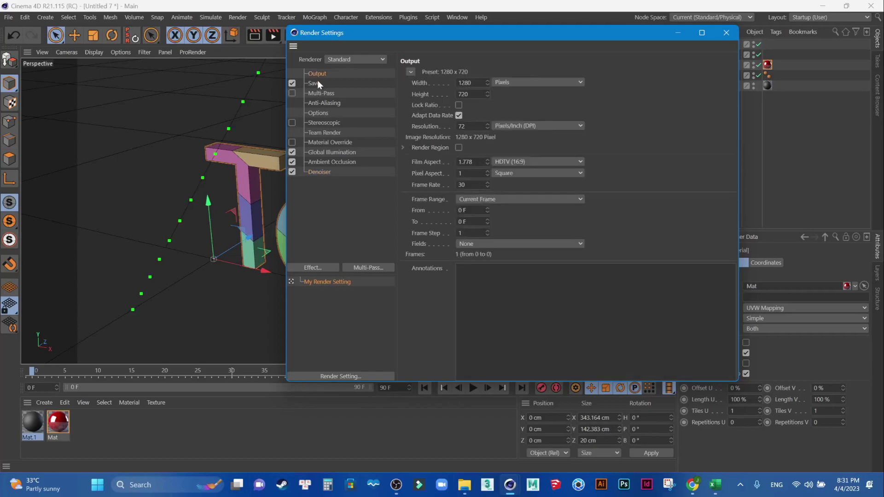
{"action": "left_click", "coordinate": [497, 104]}
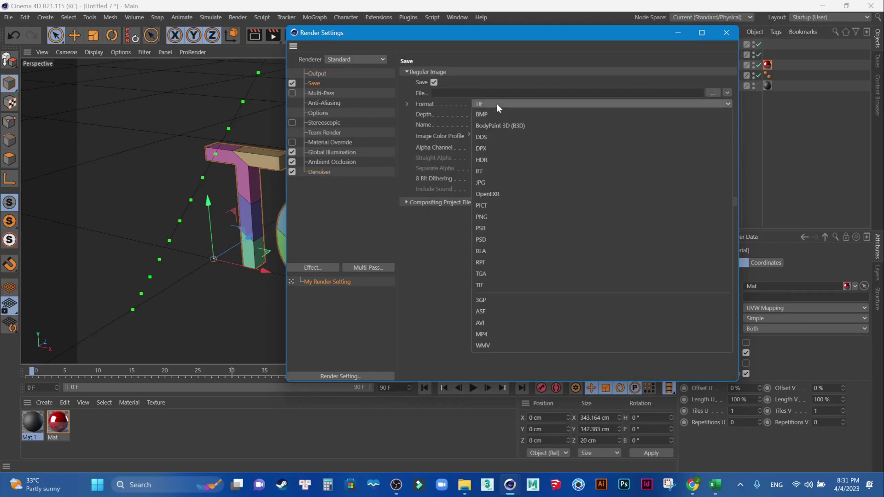
{"action": "left_click", "coordinate": [496, 216]}
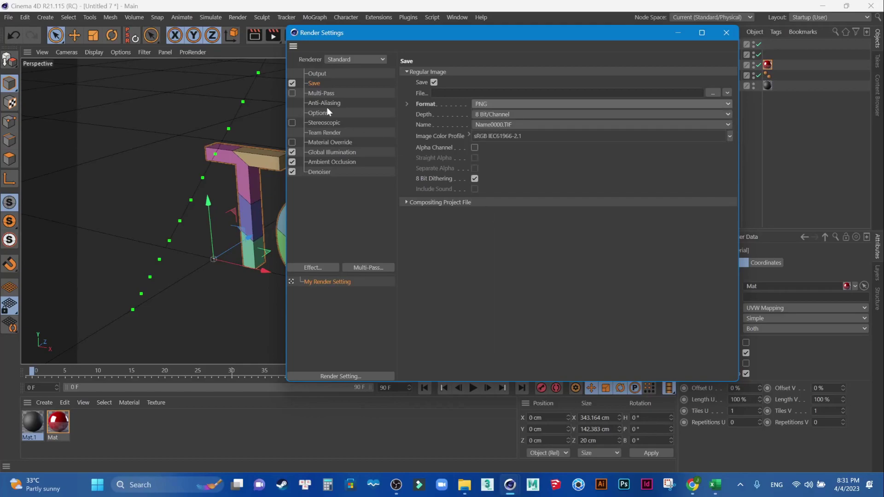
{"action": "left_click", "coordinate": [474, 147]}
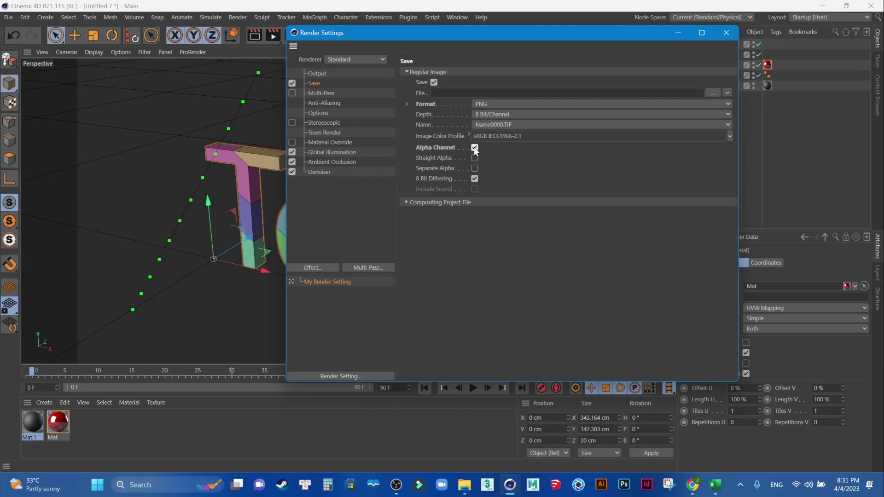
Set Frame Range to All Frames (0 to 90) and close Render Settings.
{"action": "left_click", "coordinate": [318, 74]}
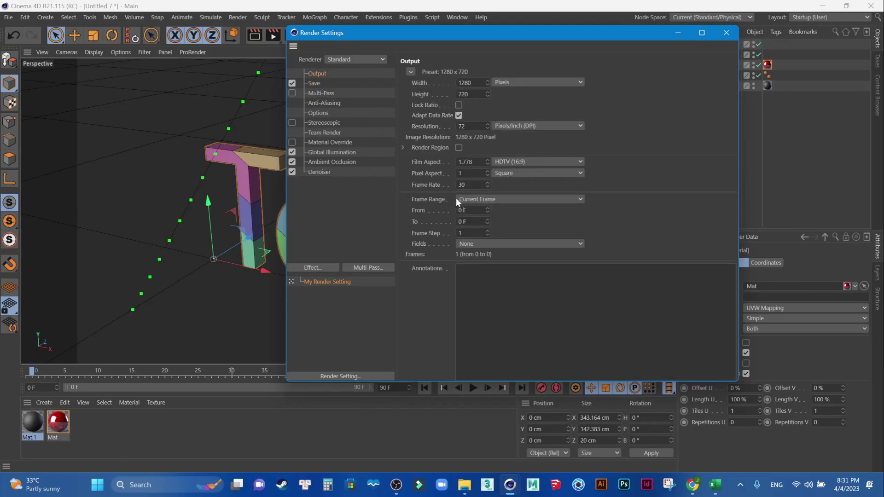
{"action": "left_click", "coordinate": [506, 200]}
{"action": "left_click", "coordinate": [506, 230]}
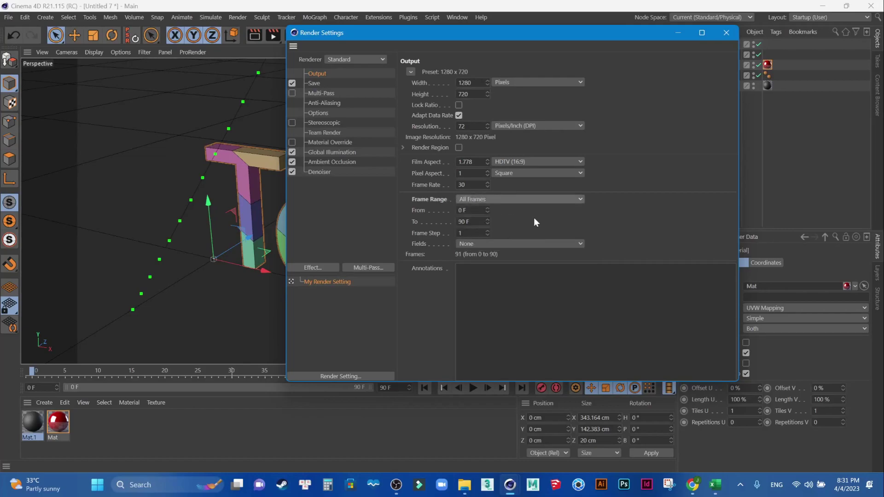
{"action": "left_click", "coordinate": [315, 83]}
{"action": "left_click", "coordinate": [719, 36]}
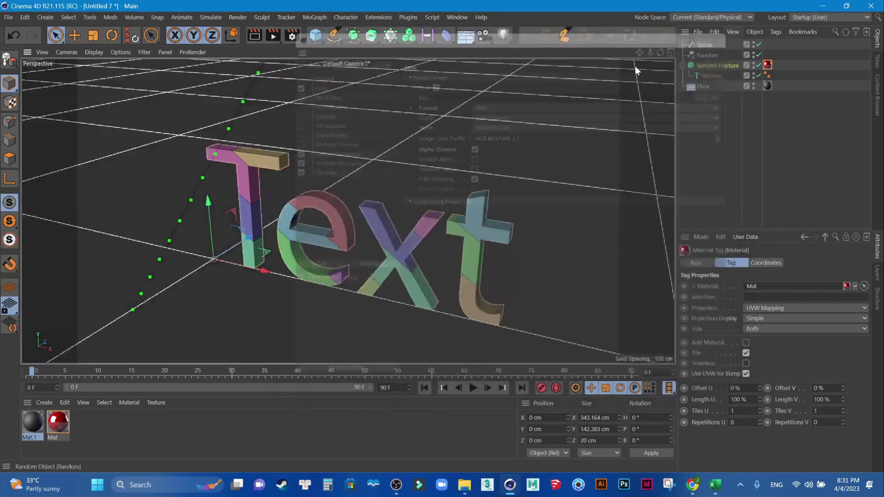
Go to frame 10, delete the Floor, and add a Sky object.
{"action": "left_click_drag", "start_coordinate": [33, 373], "coordinate": [97, 372]}
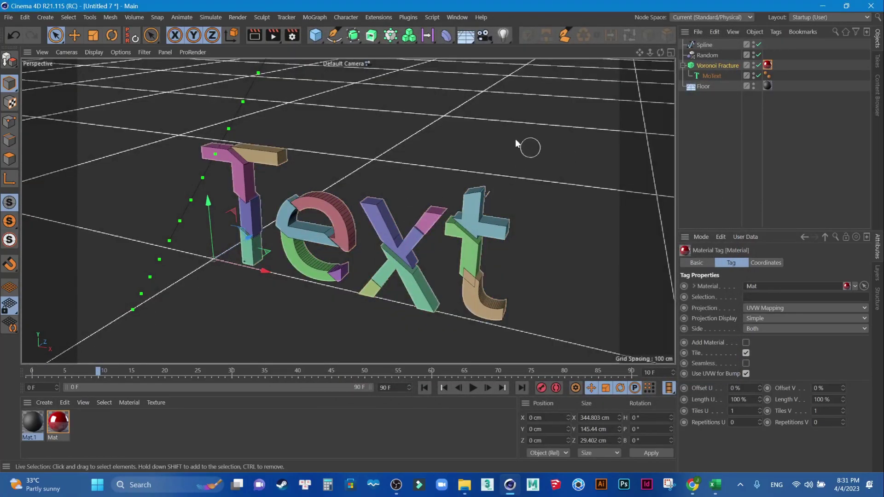
{"action": "left_click", "coordinate": [704, 87]}
{"action": "key", "text": "Delete"}
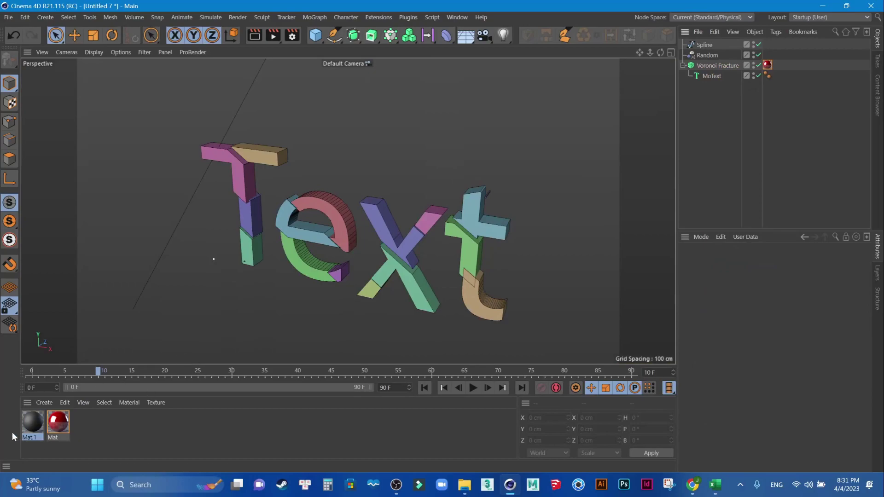
{"action": "left_click", "coordinate": [466, 35]}
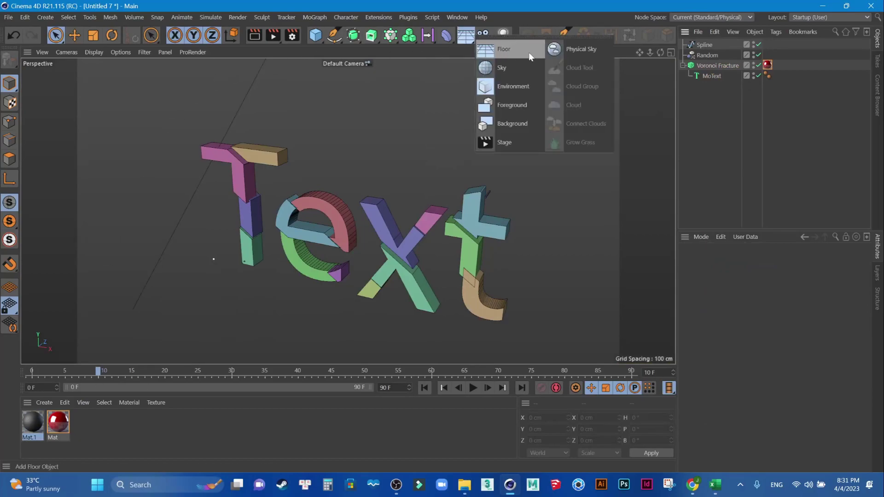
{"action": "left_click", "coordinate": [509, 62]}
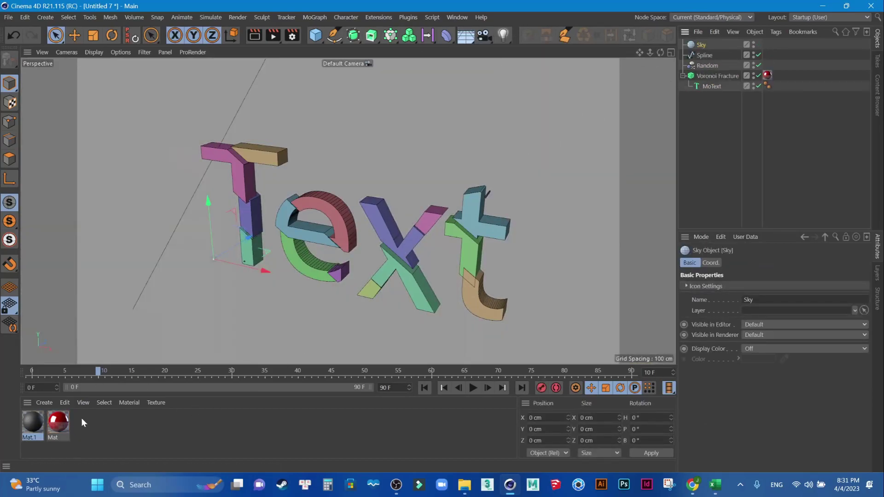
Disable Mat.1's Color and load green_sanctuary_2k.hdr as Luminance with 50% Blur Offset.
{"action": "double_click", "coordinate": [34, 420]}
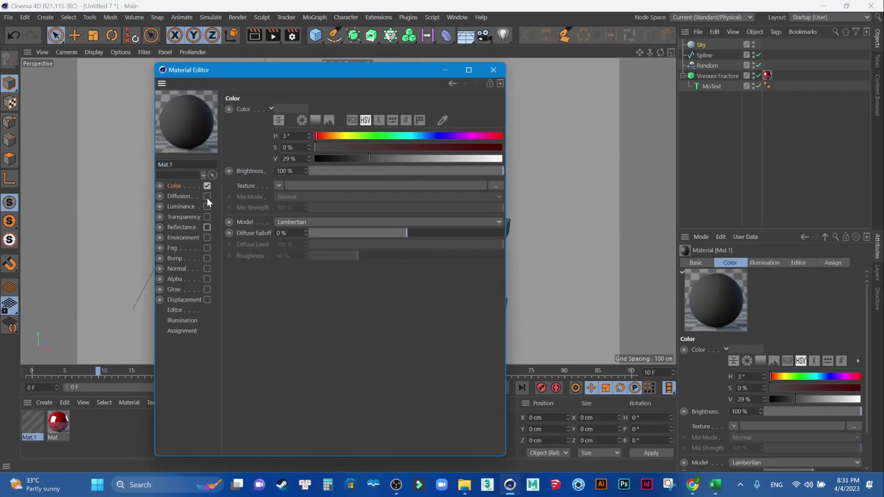
{"action": "left_click", "coordinate": [208, 186]}
{"action": "left_click", "coordinate": [180, 207]}
{"action": "left_click", "coordinate": [207, 206]}
{"action": "left_click", "coordinate": [330, 186]}
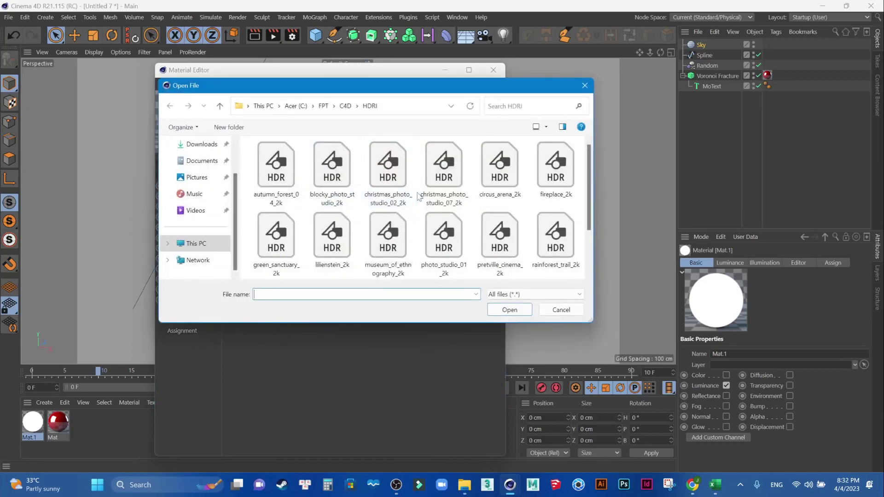
{"action": "left_click", "coordinate": [278, 244]}
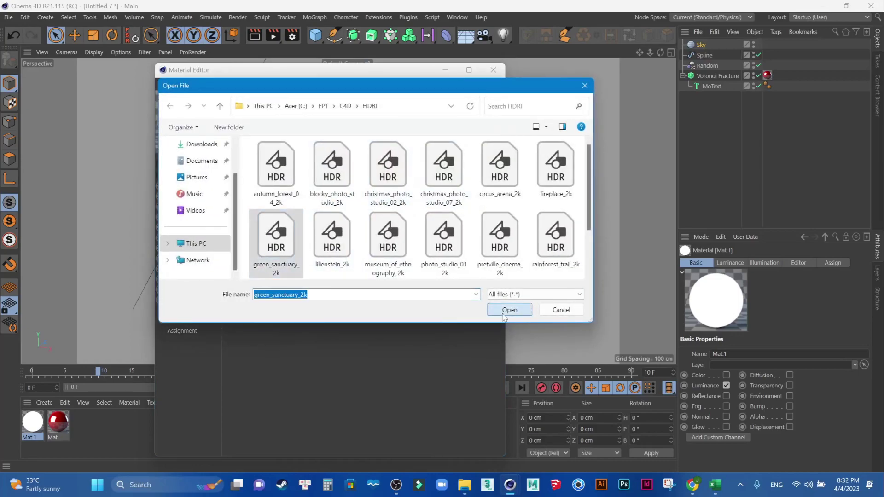
{"action": "left_click", "coordinate": [503, 315]}
{"action": "left_click", "coordinate": [516, 291]}
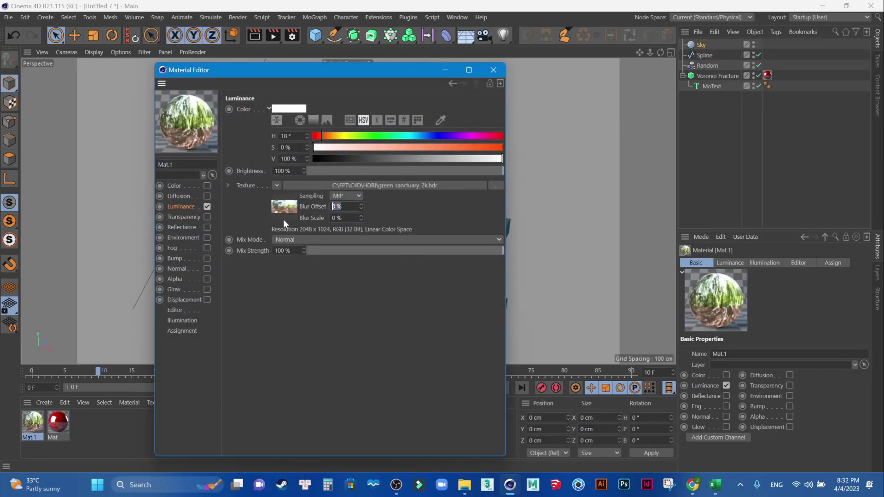
{"action": "type", "text": "50"}
{"action": "key", "text": "Return"}
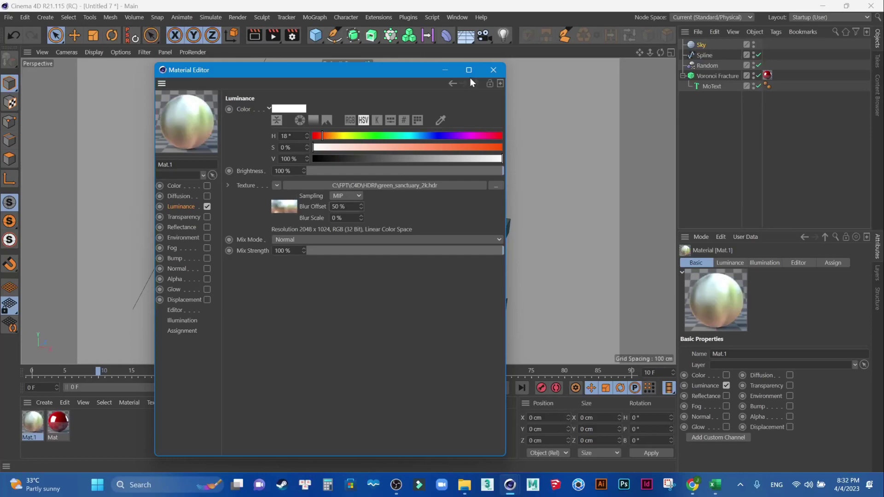
Apply Mat.1 to the Sky object and render the view.
{"action": "left_click", "coordinate": [489, 70]}
{"action": "left_click_drag", "start_coordinate": [33, 422], "coordinate": [704, 46]}
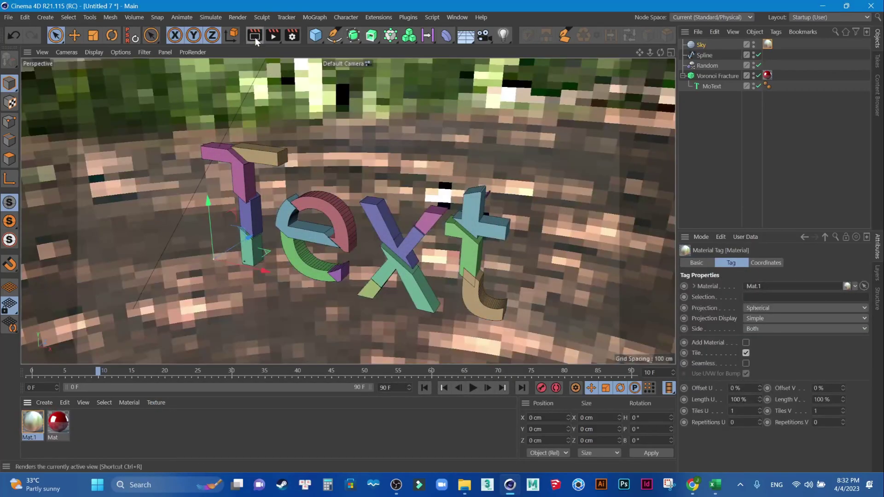
{"action": "left_click", "coordinate": [256, 38]}
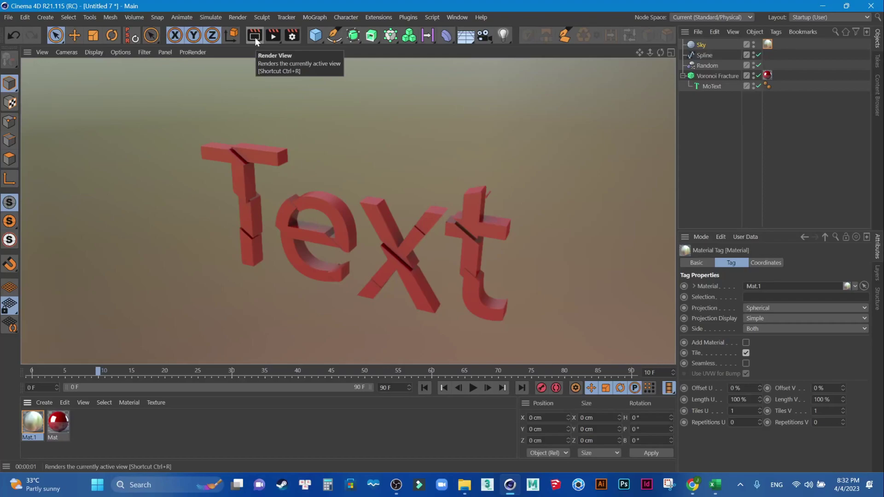
{"action": "left_click", "coordinate": [292, 38]}
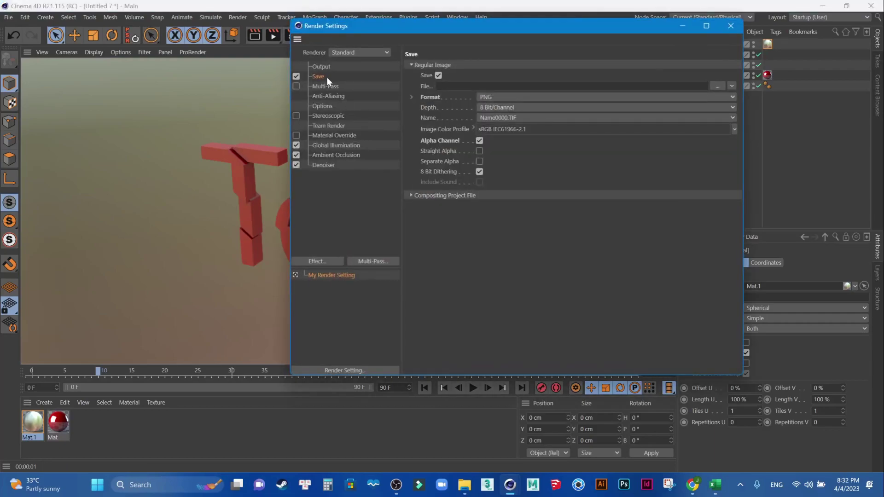
{"action": "left_click", "coordinate": [325, 68]}
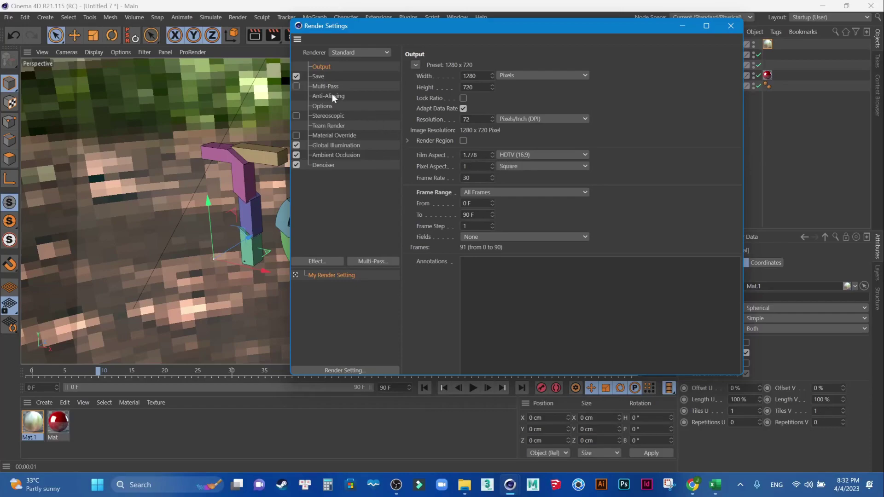
{"action": "left_click", "coordinate": [323, 76]}
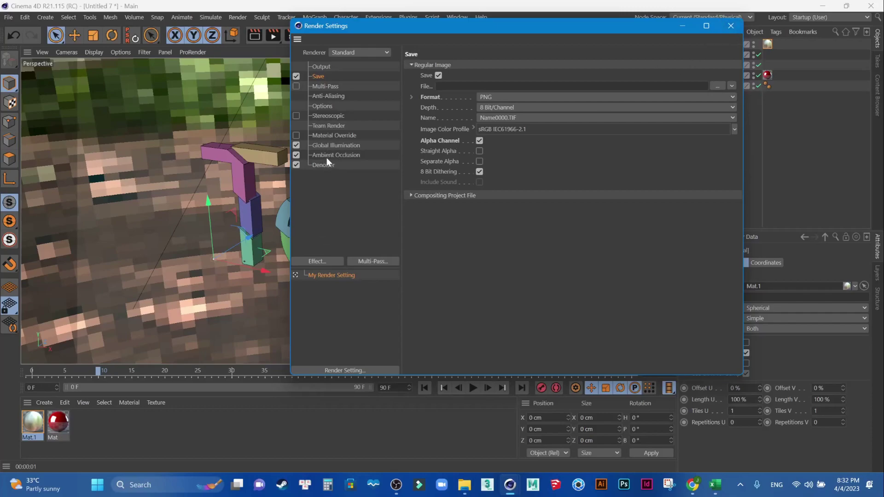
{"action": "left_click", "coordinate": [731, 25]}
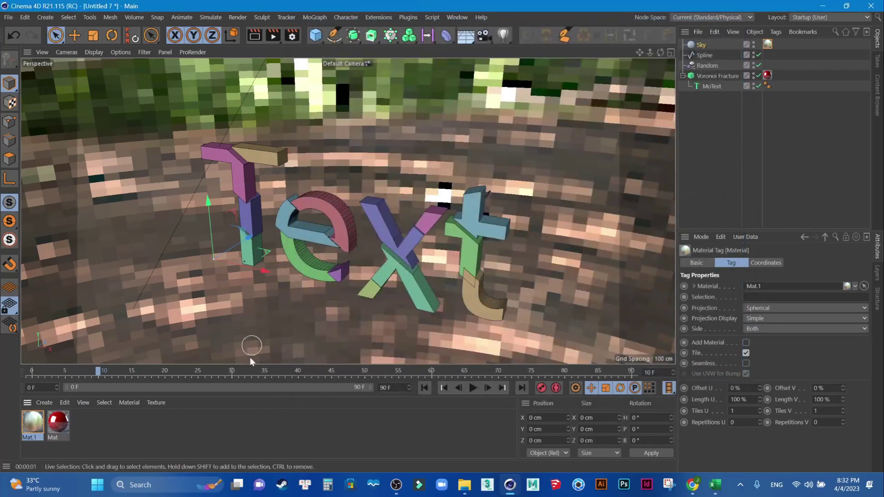
{"action": "mouse_move", "coordinate": [100, 370]}
{"action": "left_mouse_down"}
{"action": "mouse_move", "coordinate": [478, 357]}
{"action": "mouse_move", "coordinate": [416, 360]}
{"action": "left_mouse_up"}
{"action": "left_click", "coordinate": [255, 35]}
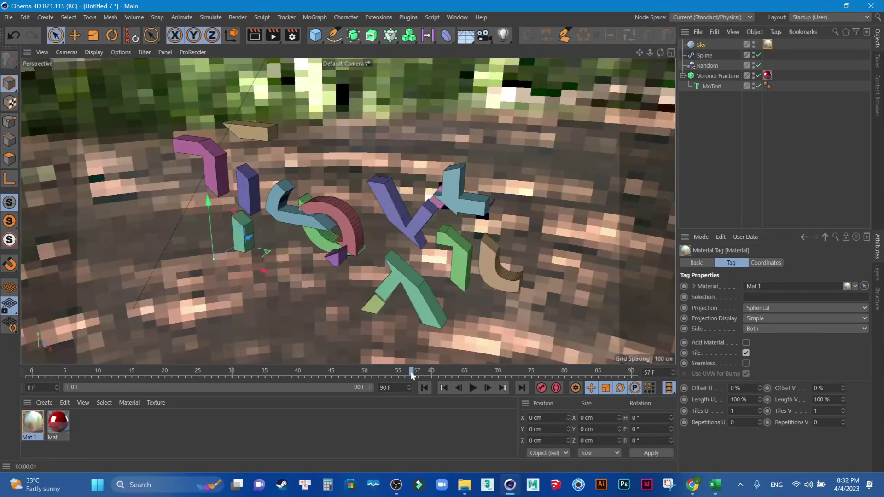
{"action": "left_click_drag", "start_coordinate": [413, 375], "coordinate": [33, 371]}
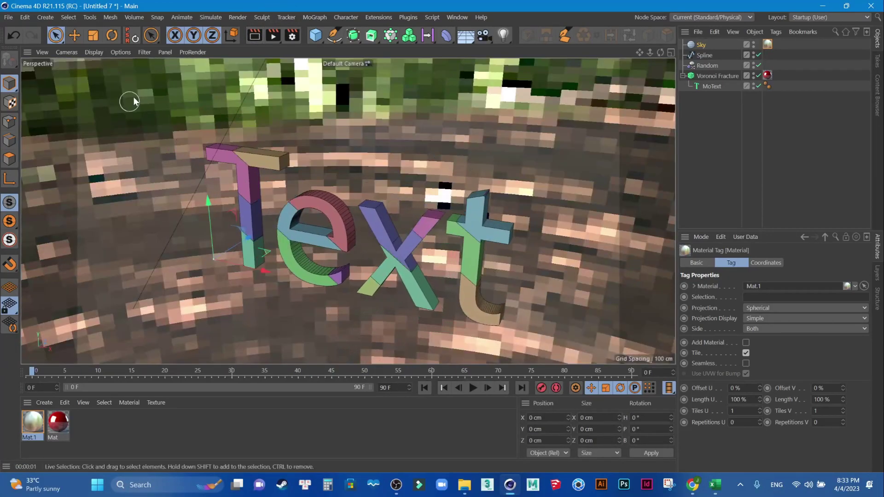
Render the 91-frame animation to the Picture Viewer without a file name, checking frames 1 and 5.
{"action": "left_click", "coordinate": [278, 35]}
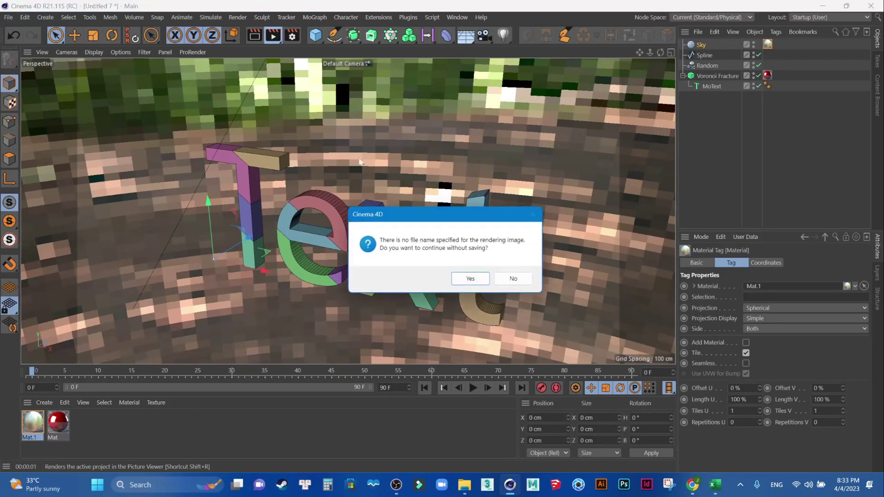
{"action": "left_click", "coordinate": [467, 279]}
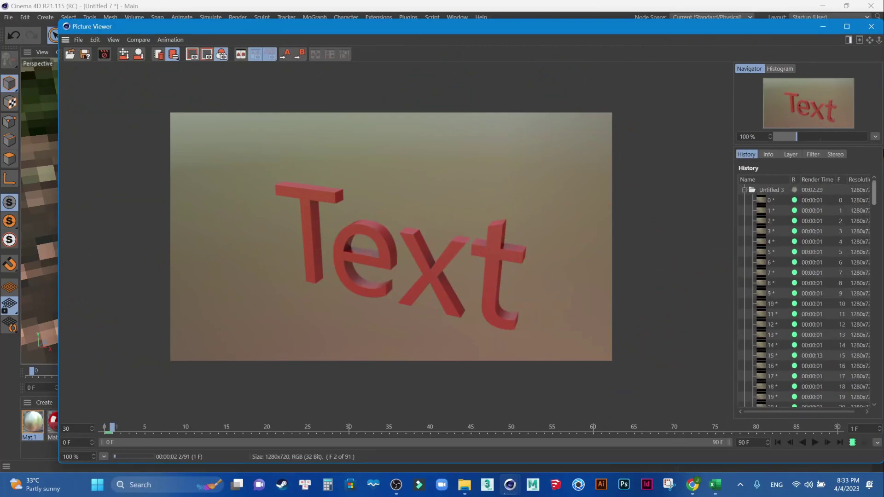
{"action": "left_click", "coordinate": [745, 190]}
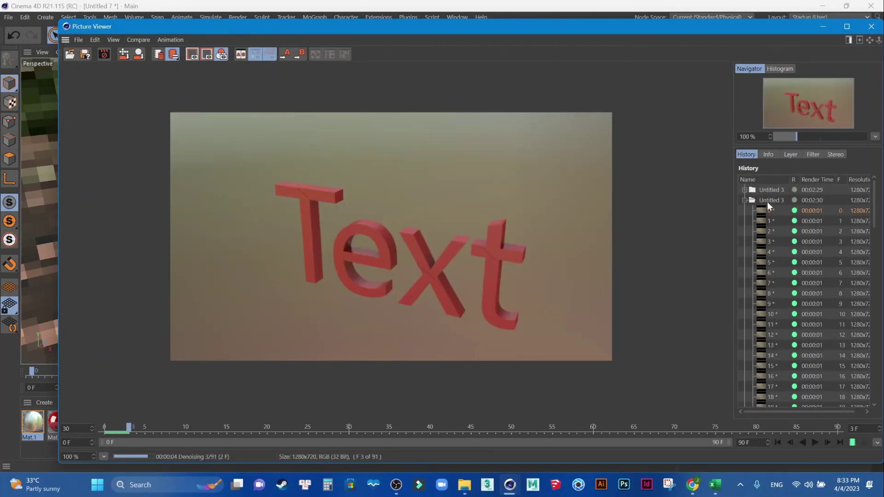
{"action": "left_click", "coordinate": [744, 200]}
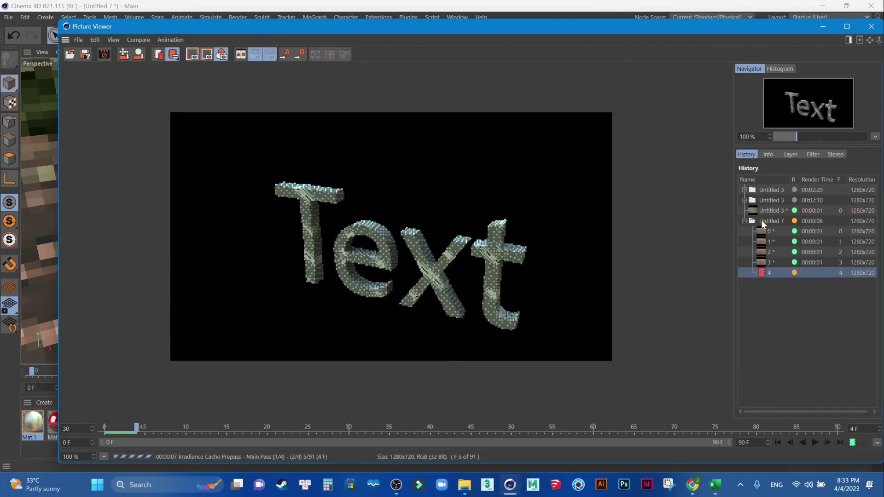
{"action": "left_click", "coordinate": [769, 221]}
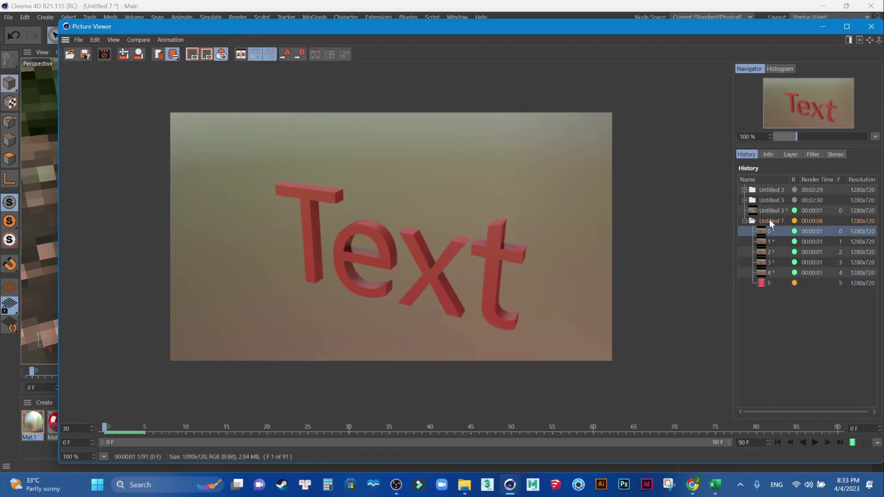
{"action": "left_click", "coordinate": [808, 285]}
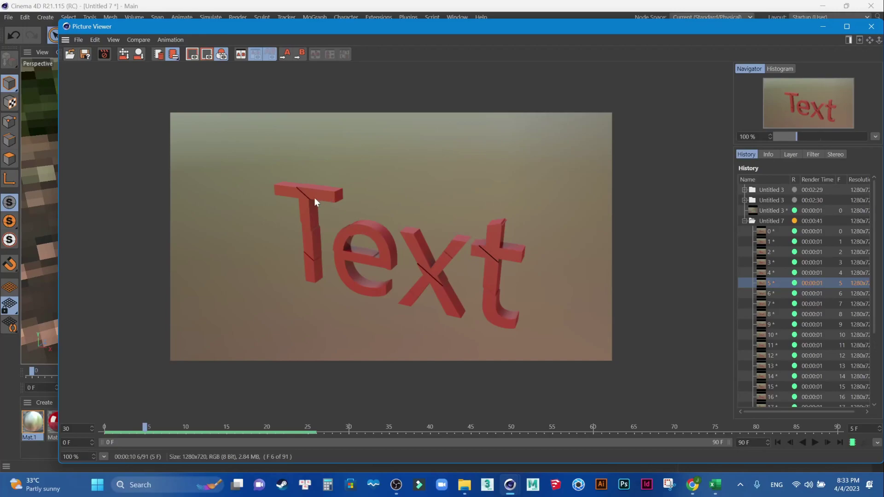
Review rendered frames 27, 29 and 39 in the Picture Viewer History list.
{"action": "left_click_drag", "start_coordinate": [877, 307], "coordinate": [878, 403]}
{"action": "left_click", "coordinate": [807, 402]}
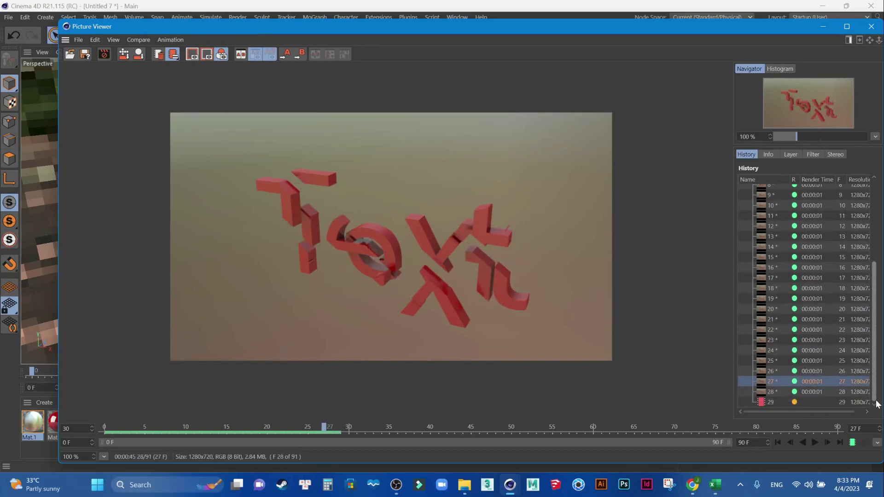
{"action": "left_click", "coordinate": [808, 391]}
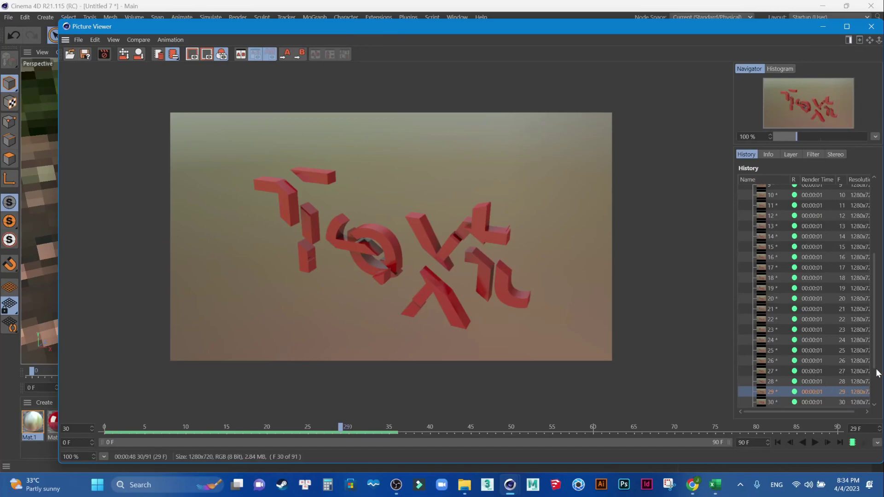
{"action": "left_click_drag", "start_coordinate": [876, 361], "coordinate": [876, 401]}
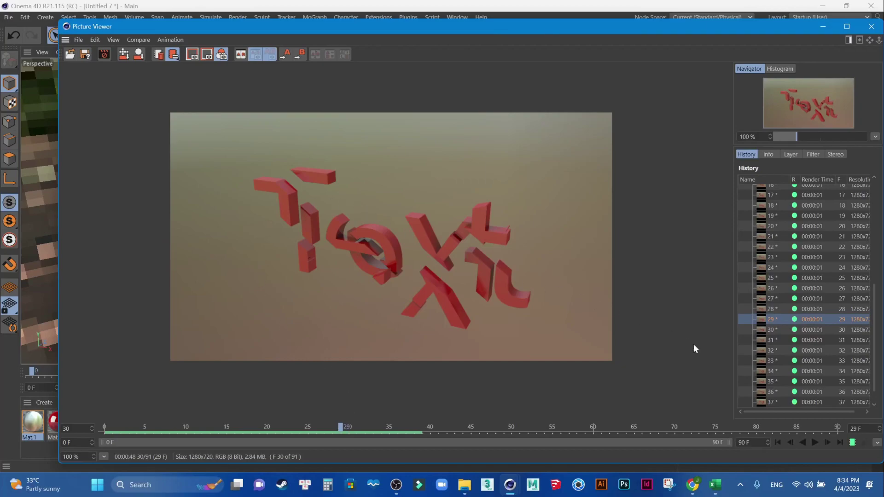
{"action": "left_click_drag", "start_coordinate": [877, 383], "coordinate": [879, 413]}
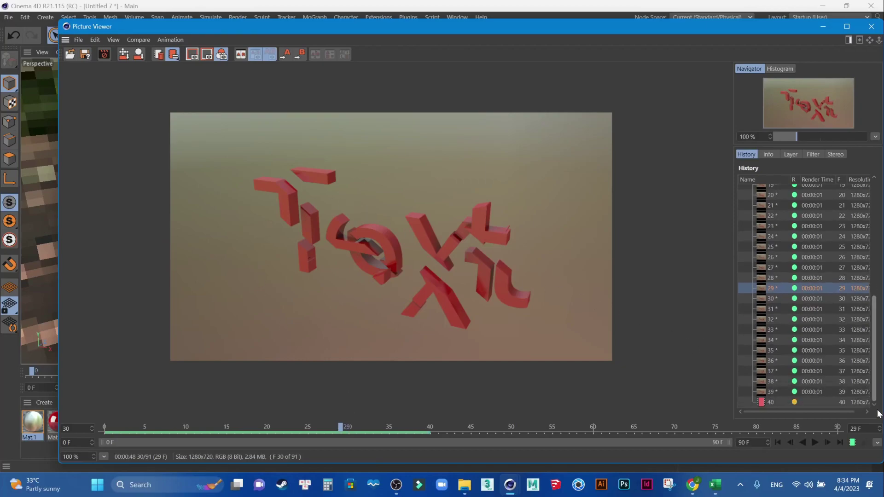
{"action": "left_click", "coordinate": [815, 392]}
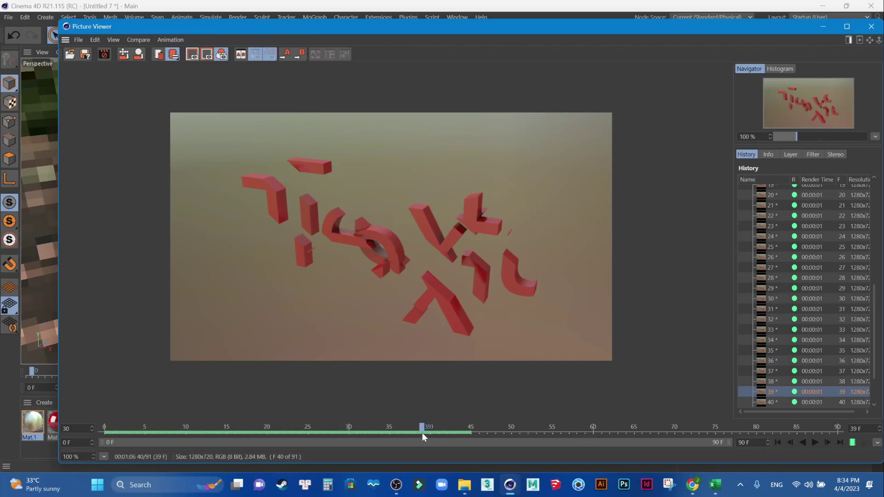
Scrub the Picture Viewer timeline through frames 10–49 while rendering finishes at frame 90.
{"action": "scroll", "coordinate": [877, 376], "scroll_direction": "down", "scroll_amount": 2}
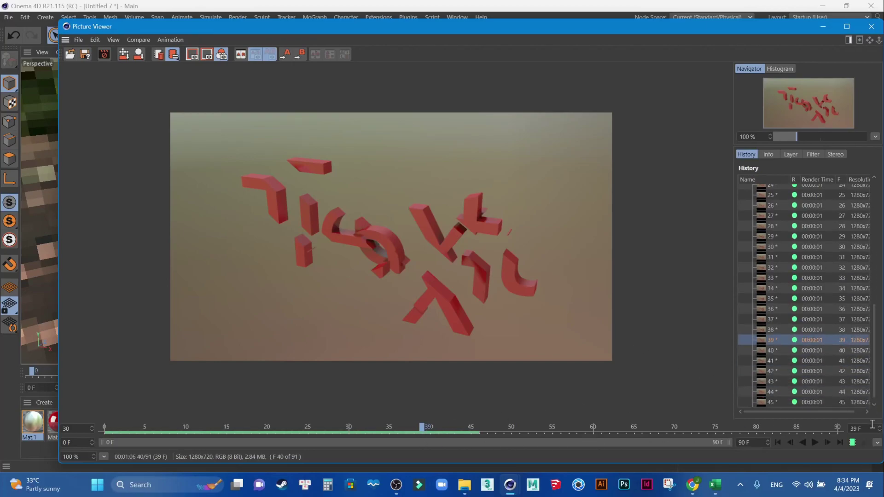
{"action": "scroll", "coordinate": [876, 387], "scroll_direction": "down", "scroll_amount": 1}
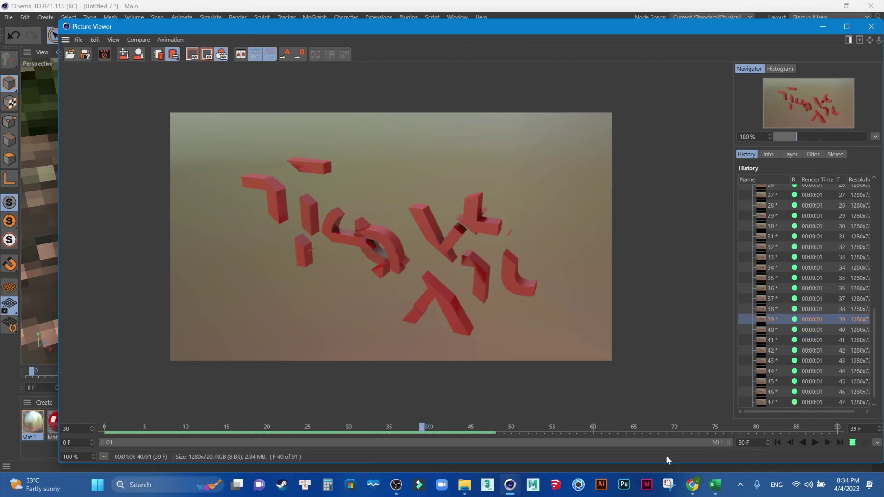
{"action": "mouse_move", "coordinate": [422, 428]}
{"action": "left_mouse_down"}
{"action": "mouse_move", "coordinate": [501, 437]}
{"action": "mouse_move", "coordinate": [139, 432]}
{"action": "mouse_move", "coordinate": [154, 433]}
{"action": "left_mouse_up"}
{"action": "mouse_move", "coordinate": [216, 434]}
{"action": "left_mouse_down"}
{"action": "mouse_move", "coordinate": [487, 429]}
{"action": "mouse_move", "coordinate": [107, 430]}
{"action": "mouse_move", "coordinate": [365, 428]}
{"action": "mouse_move", "coordinate": [100, 411]}
{"action": "mouse_move", "coordinate": [186, 432]}
{"action": "mouse_move", "coordinate": [527, 430]}
{"action": "mouse_move", "coordinate": [109, 432]}
{"action": "left_mouse_up"}
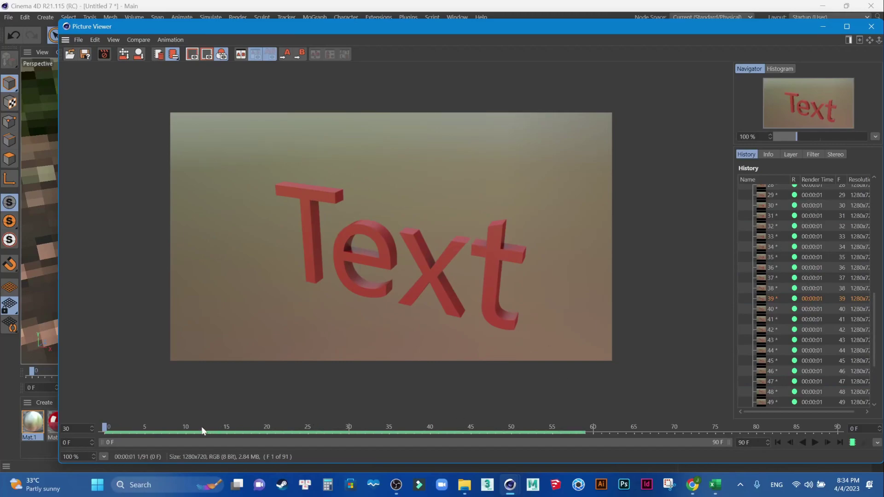
{"action": "mouse_move", "coordinate": [105, 426]}
{"action": "left_mouse_down"}
{"action": "mouse_move", "coordinate": [520, 411]}
{"action": "mouse_move", "coordinate": [93, 418]}
{"action": "left_mouse_up"}
{"action": "left_click_drag", "start_coordinate": [876, 340], "coordinate": [877, 389]}
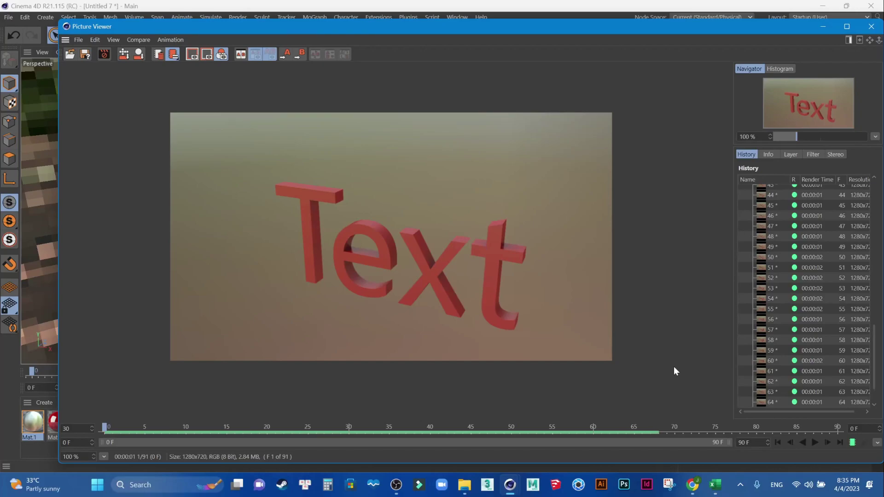
{"action": "left_click_drag", "start_coordinate": [877, 349], "coordinate": [875, 214]}
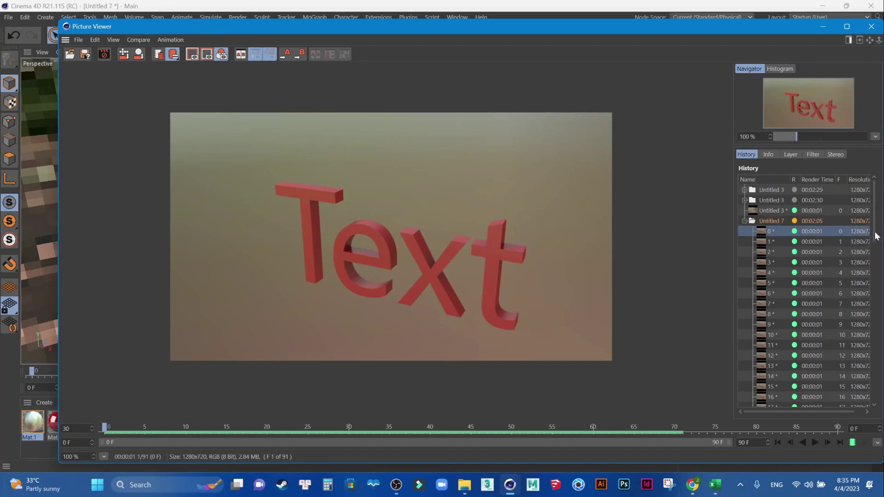
{"action": "left_click_drag", "start_coordinate": [877, 236], "coordinate": [877, 397]}
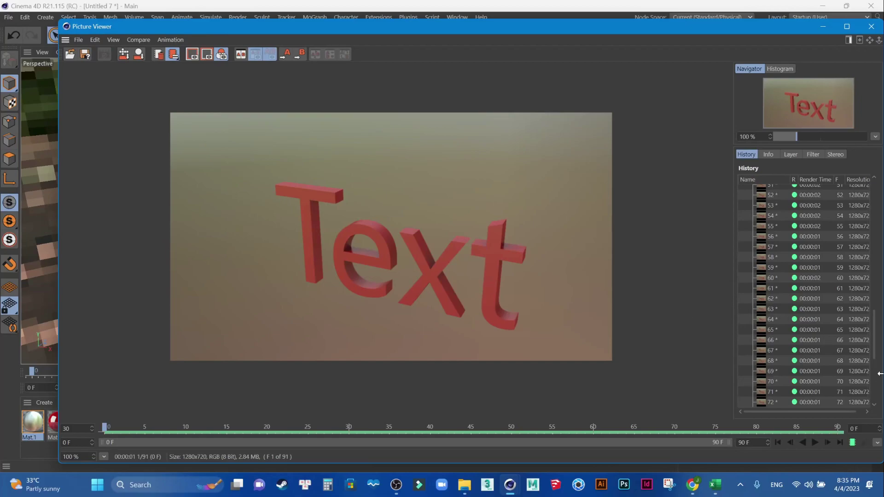
{"action": "left_click_drag", "start_coordinate": [875, 351], "coordinate": [875, 394]}
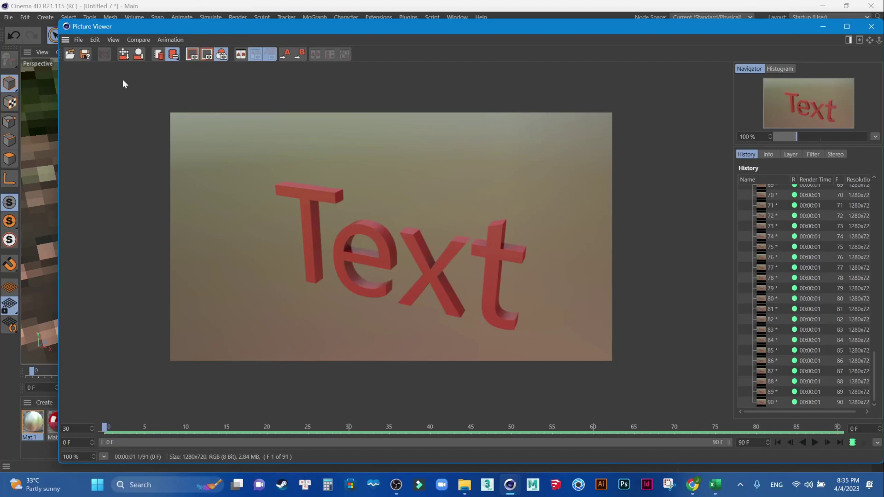
Set the Picture Viewer save options to Animation in PNG format.
{"action": "left_click", "coordinate": [81, 40]}
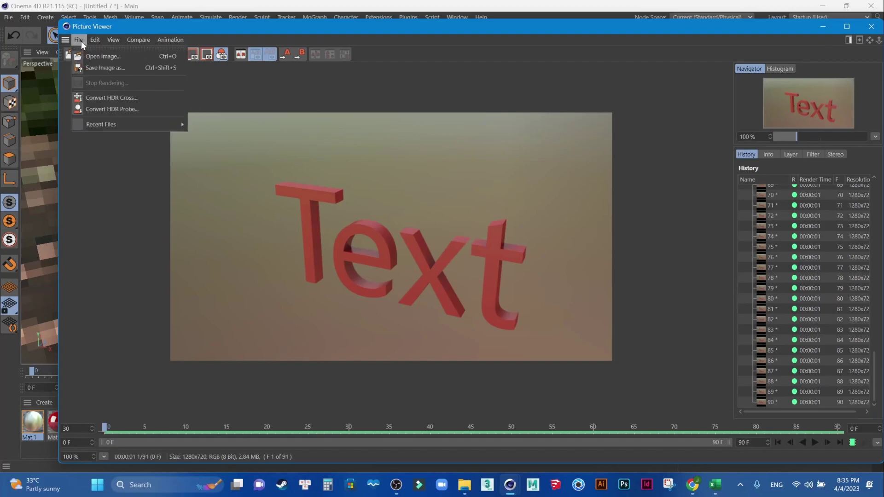
{"action": "left_click", "coordinate": [96, 67]}
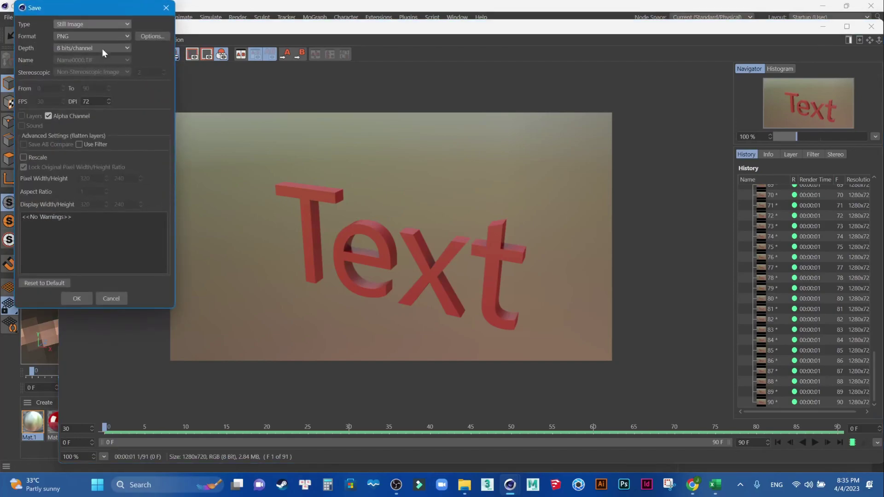
{"action": "left_click_drag", "start_coordinate": [95, 10], "coordinate": [611, 68]}
{"action": "left_click", "coordinate": [598, 83]}
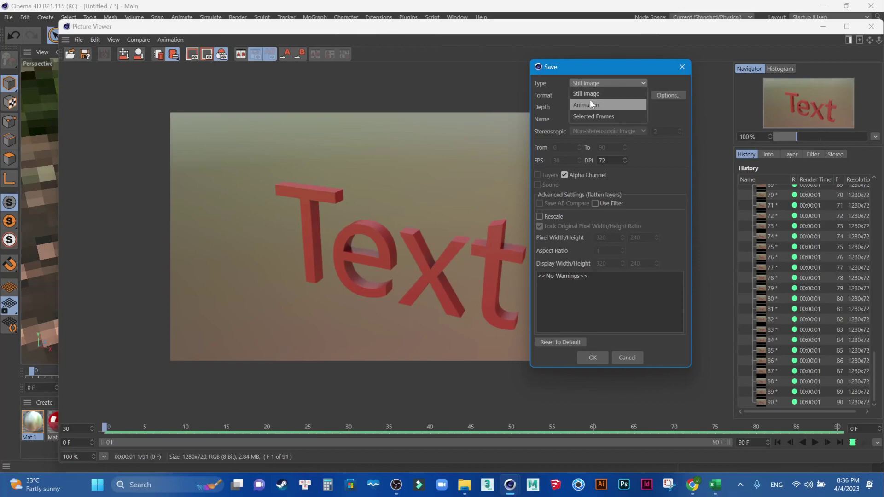
{"action": "left_click", "coordinate": [591, 101]}
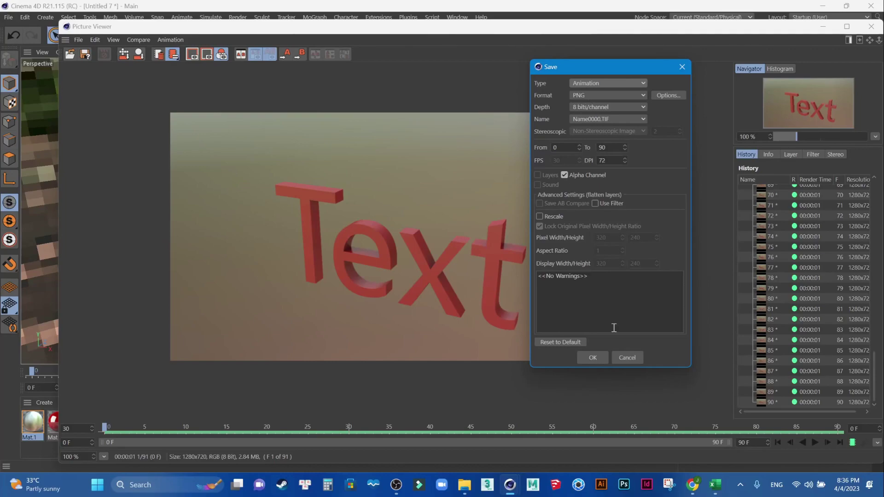
{"action": "left_click", "coordinate": [595, 358]}
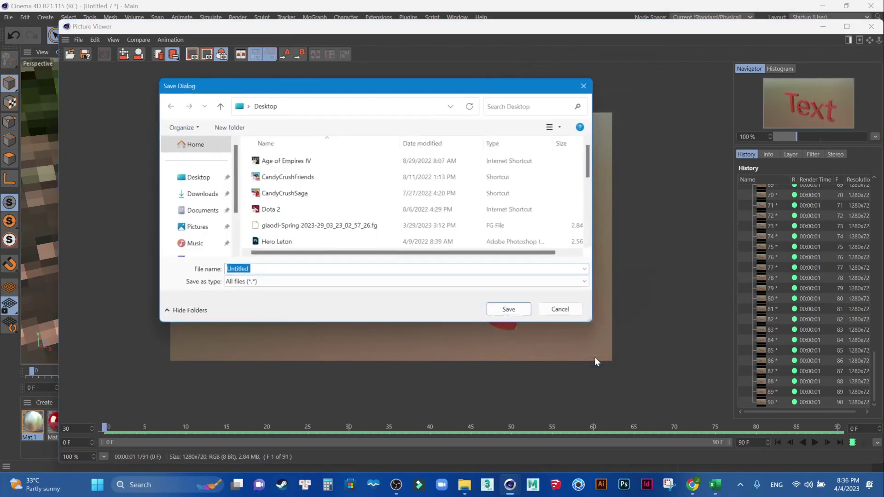
Save the PNG sequence into C:\FPT\C4D\RENDER\PNG Transperency\New folder.
{"action": "scroll", "coordinate": [208, 226], "scroll_direction": "down", "scroll_amount": 3}
{"action": "left_click", "coordinate": [207, 225]}
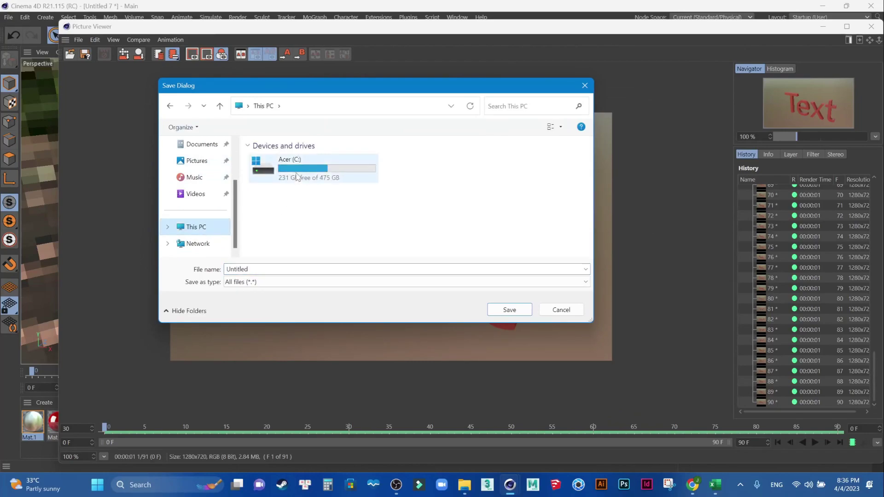
{"action": "double_click", "coordinate": [276, 162]}
{"action": "double_click", "coordinate": [295, 225]}
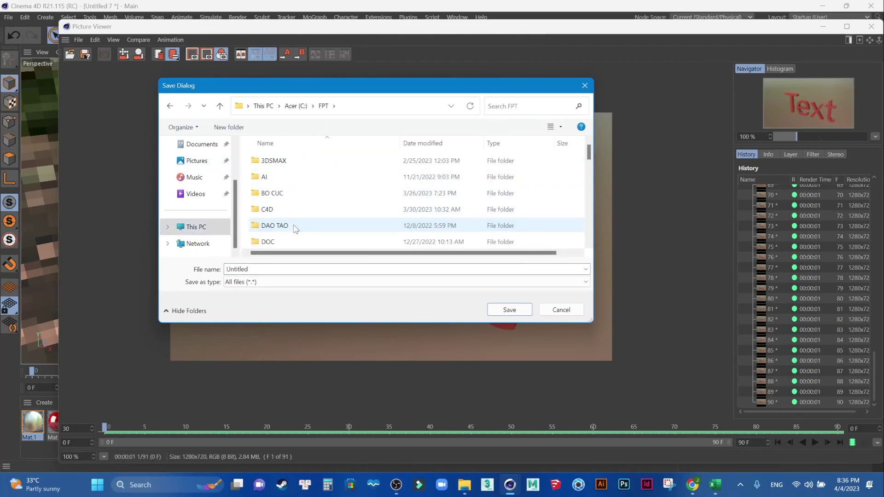
{"action": "double_click", "coordinate": [297, 209]}
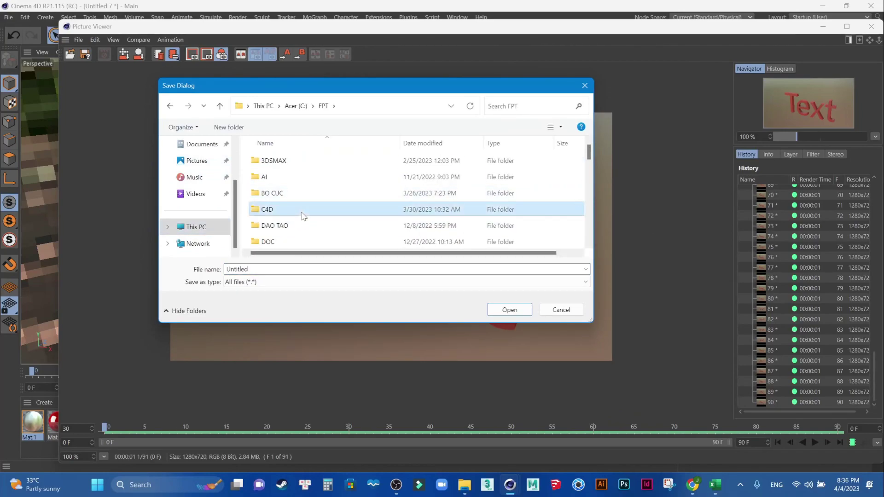
{"action": "scroll", "coordinate": [297, 216], "scroll_direction": "down", "scroll_amount": 3}
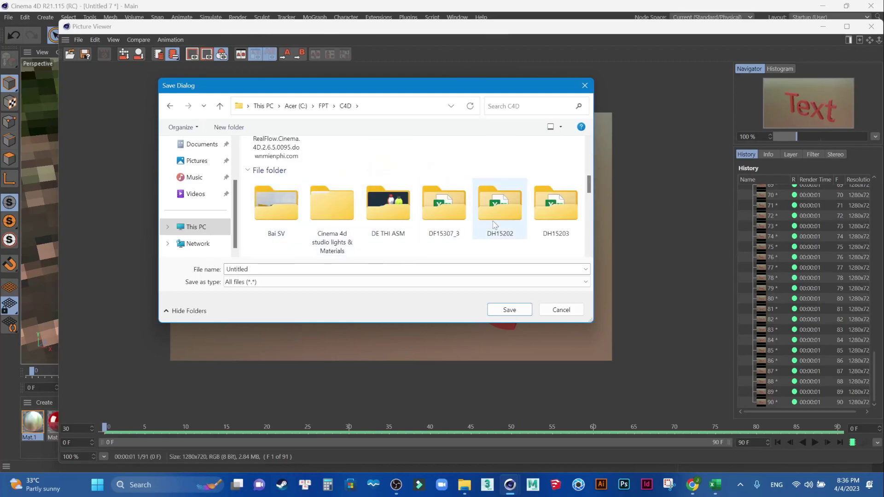
{"action": "scroll", "coordinate": [442, 226], "scroll_direction": "down", "scroll_amount": 2}
{"action": "scroll", "coordinate": [431, 239], "scroll_direction": "down", "scroll_amount": 2}
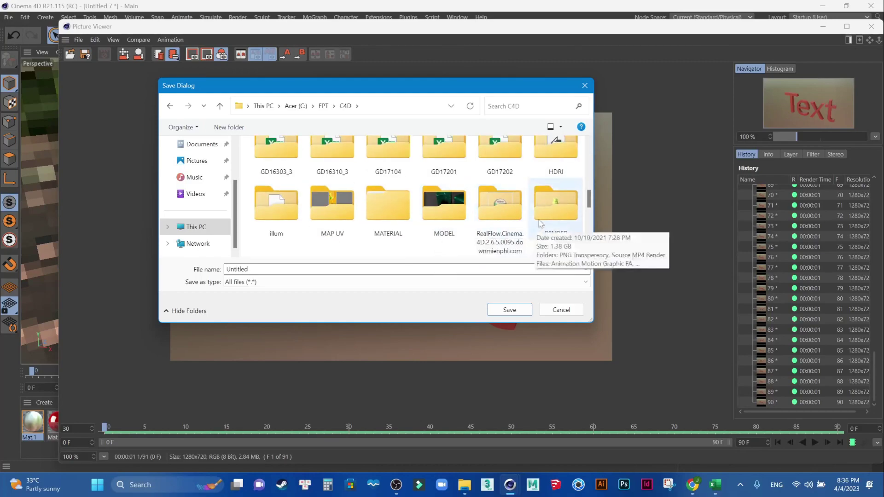
{"action": "double_click", "coordinate": [432, 219]}
{"action": "double_click", "coordinate": [293, 184]}
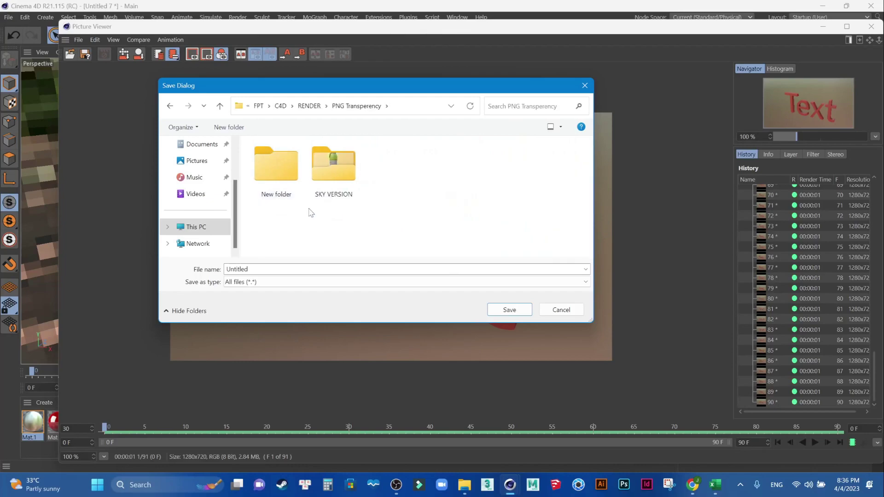
{"action": "double_click", "coordinate": [286, 182]}
{"action": "left_click", "coordinate": [505, 310]}
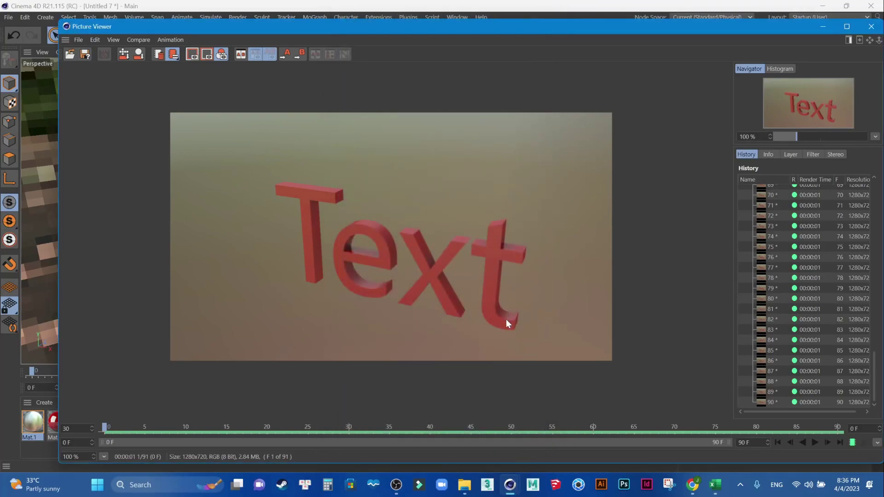
Return File Explorer to the C4D folder and launch Photoshop from the taskbar.
{"action": "mouse_move", "coordinate": [464, 485]}
{"action": "left_click", "coordinate": [450, 452]}
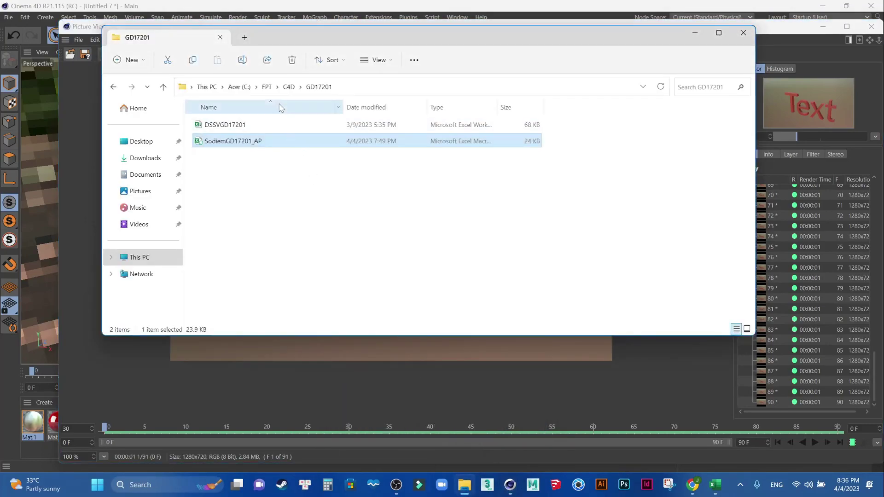
{"action": "left_click", "coordinate": [290, 87]}
{"action": "scroll", "coordinate": [245, 191], "scroll_direction": "up", "scroll_amount": 3}
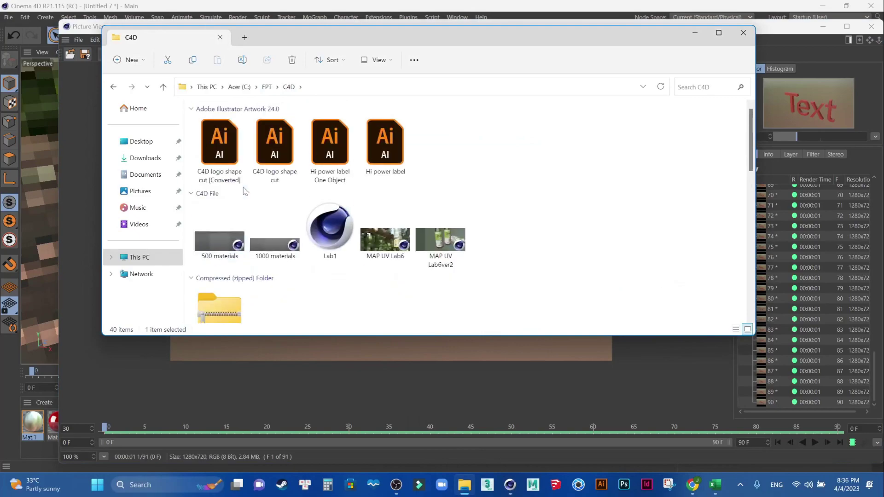
{"action": "scroll", "coordinate": [237, 209], "scroll_direction": "down", "scroll_amount": 3}
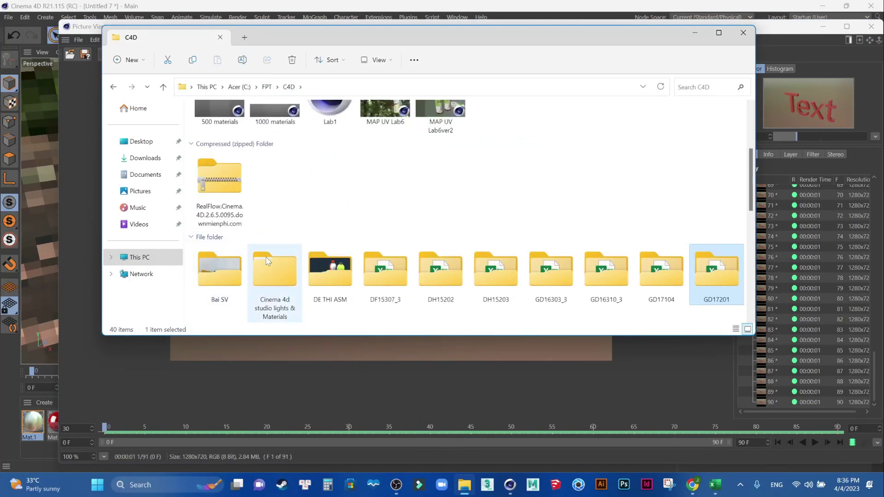
{"action": "left_click", "coordinate": [624, 485]}
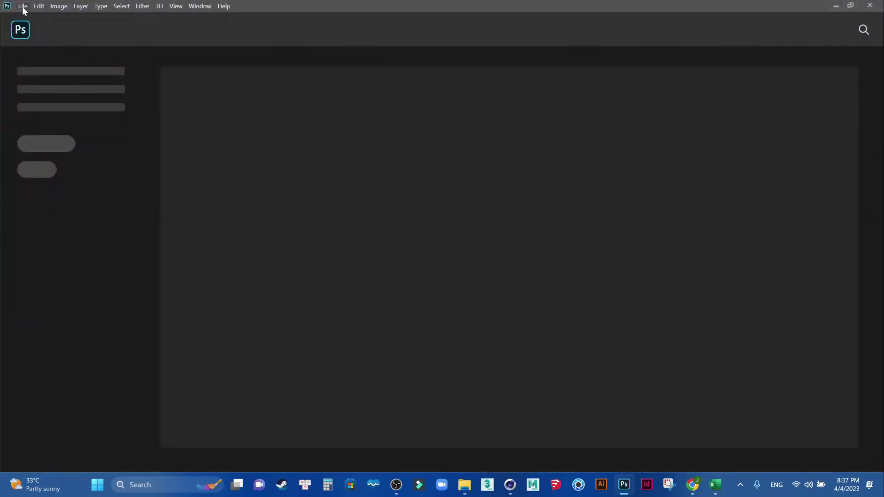
Open Untitled 0000 from PNG Transperency > New folder as a 30 fps image sequence.
{"action": "left_click", "coordinate": [23, 6]}
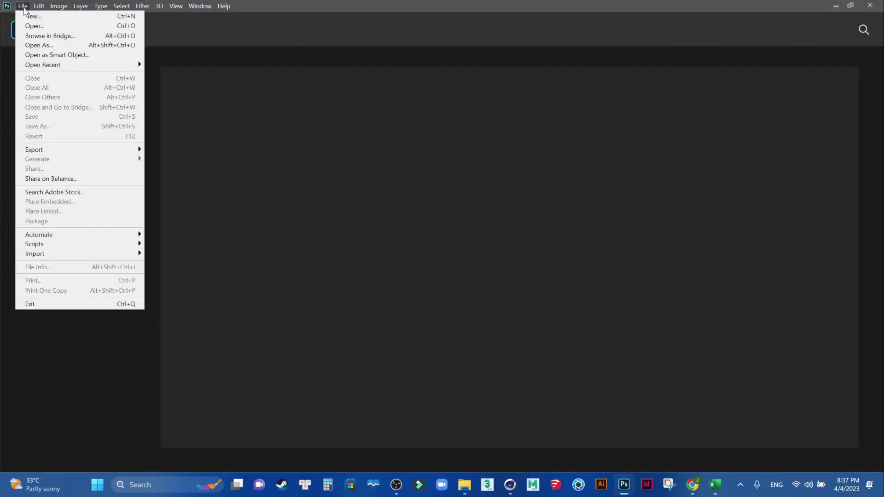
{"action": "left_click", "coordinate": [28, 24]}
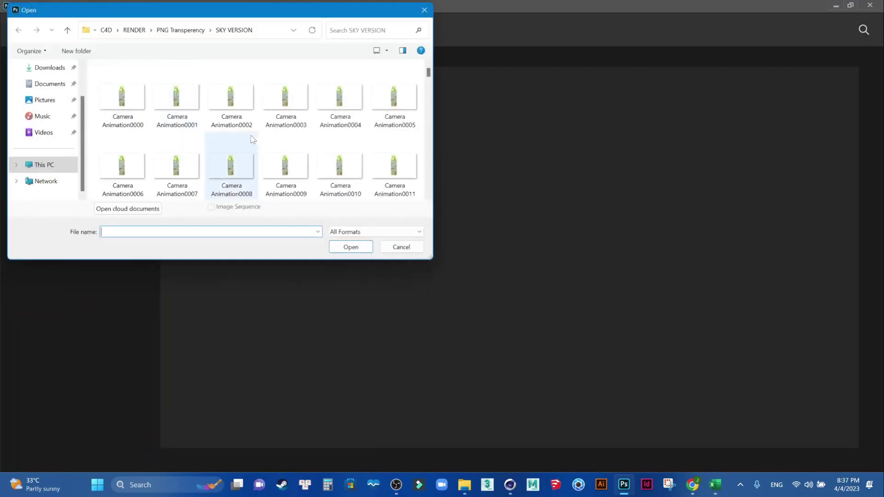
{"action": "left_click", "coordinate": [180, 28]}
{"action": "double_click", "coordinate": [120, 90]}
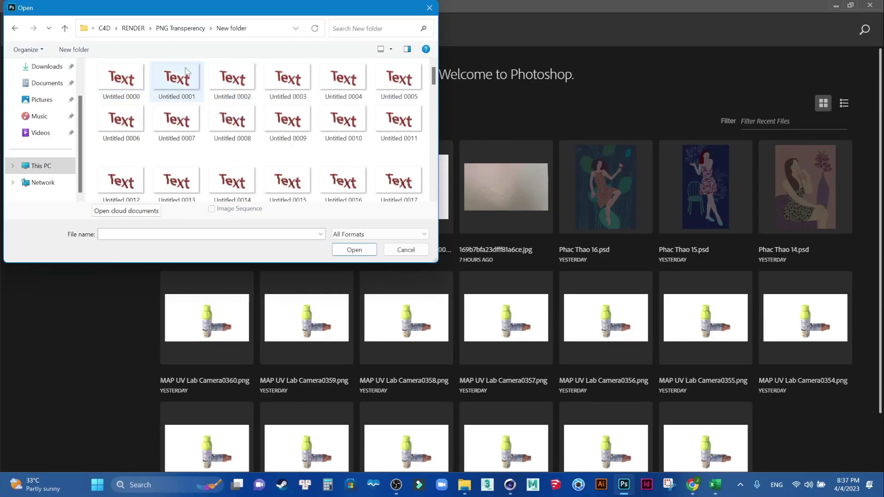
{"action": "left_click", "coordinate": [125, 84]}
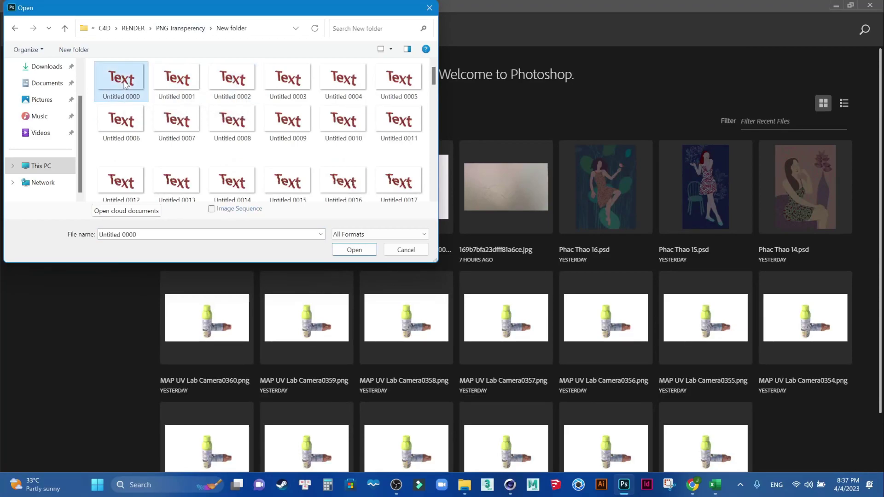
{"action": "left_click", "coordinate": [212, 210]}
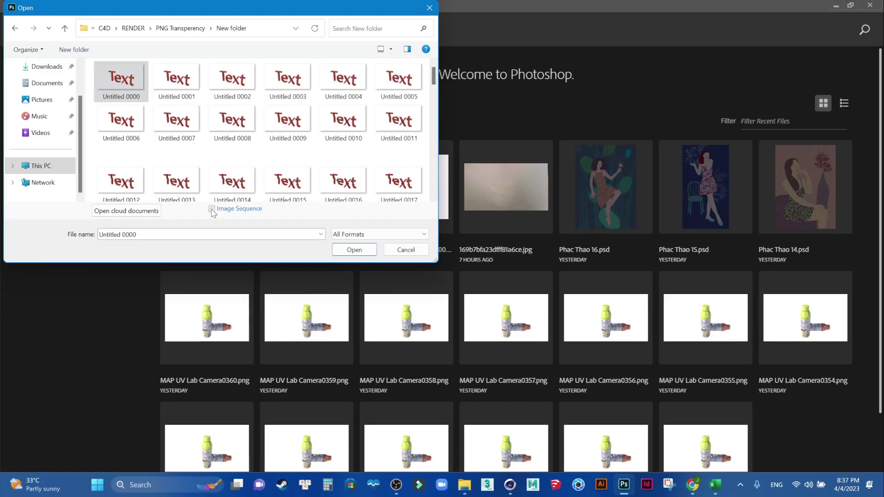
{"action": "left_click", "coordinate": [354, 250]}
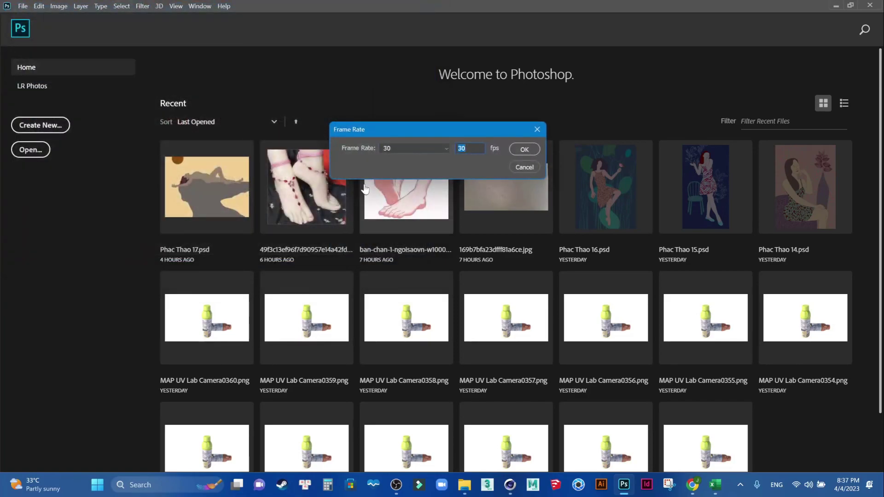
{"action": "left_click", "coordinate": [524, 149]}
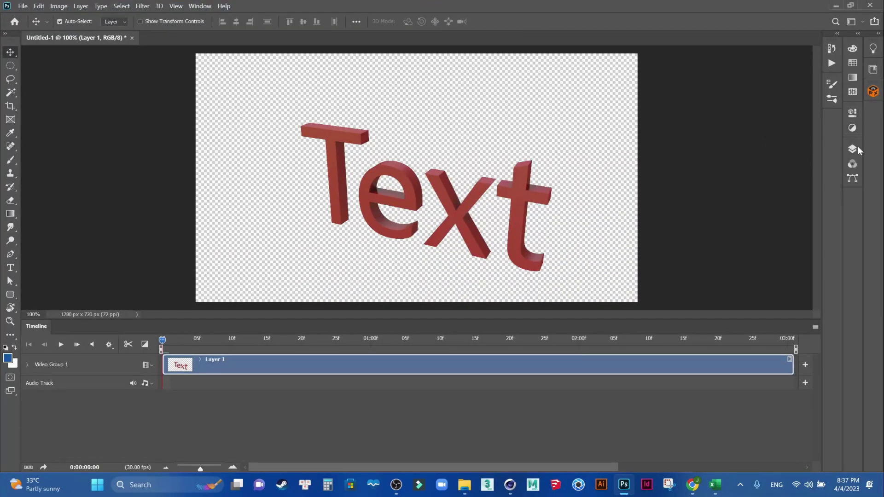
Play the Text animation in the Timeline, then rewind to frame 0 with Layers showing.
{"action": "left_click", "coordinate": [853, 149]}
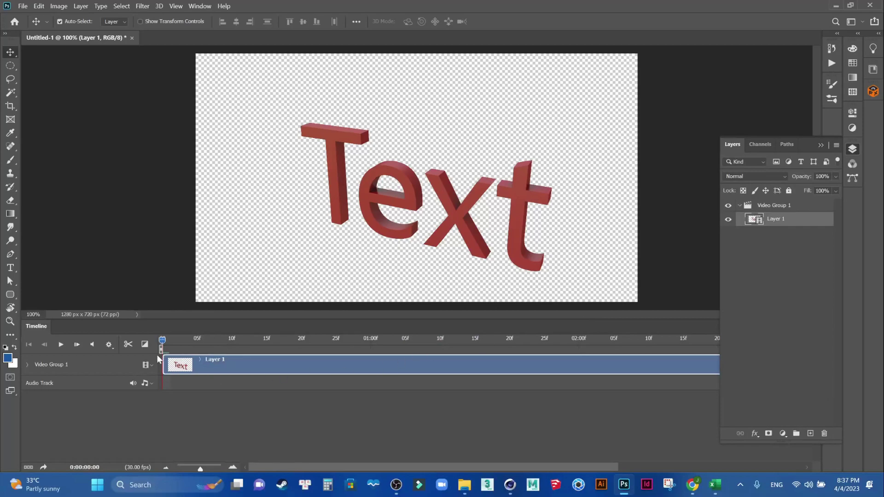
{"action": "left_click", "coordinate": [61, 345]}
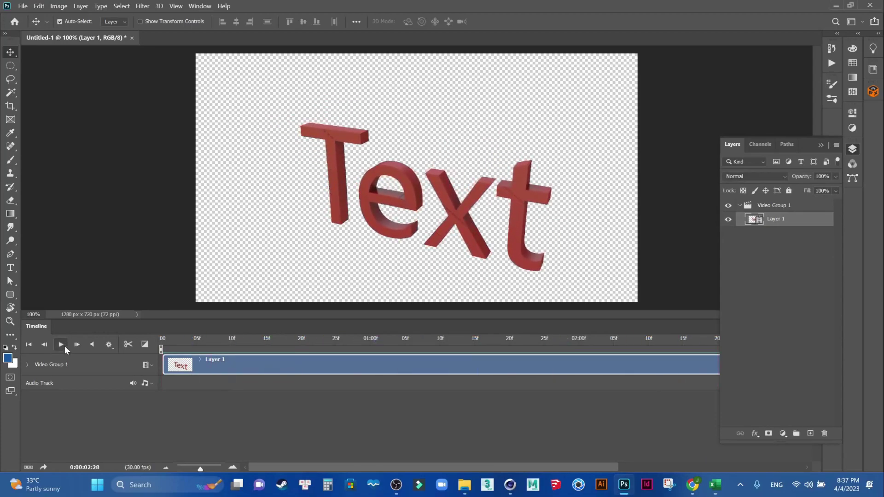
{"action": "left_click", "coordinate": [822, 145]}
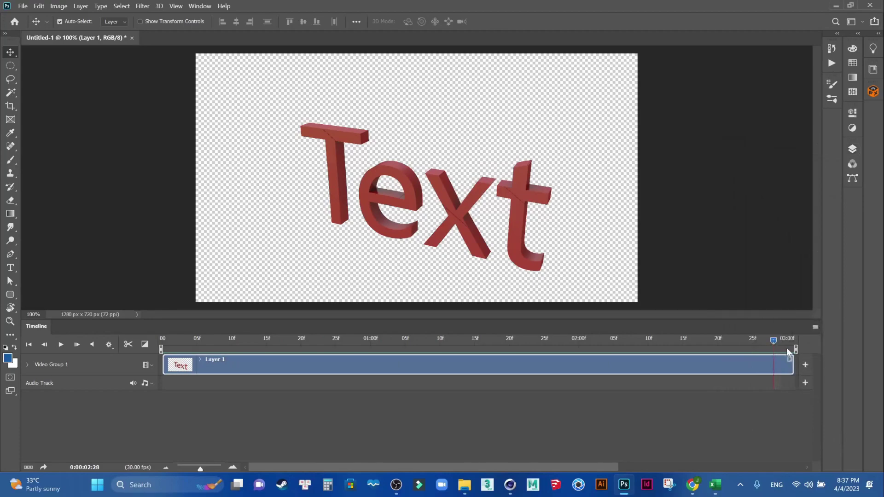
{"action": "left_click_drag", "start_coordinate": [773, 340], "coordinate": [162, 340]}
{"action": "left_click", "coordinate": [842, 154]}
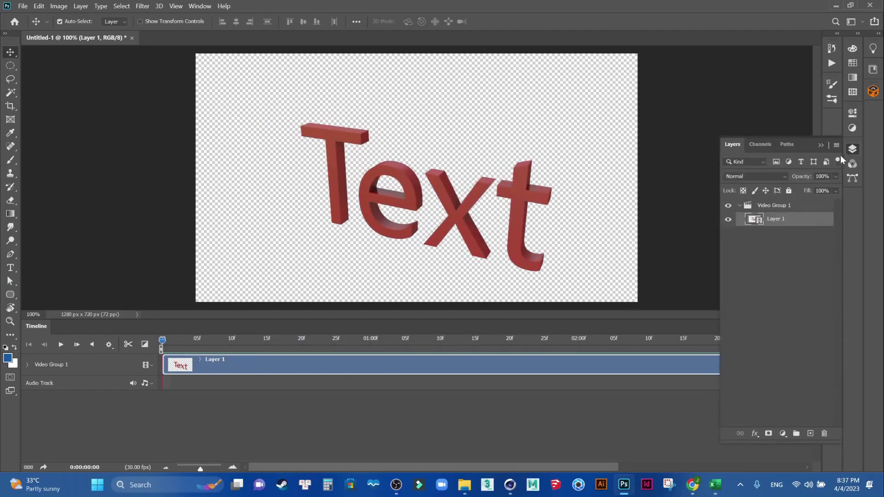
Add a new empty Layer 2 beneath Video Group 1.
{"action": "left_click", "coordinate": [811, 433]}
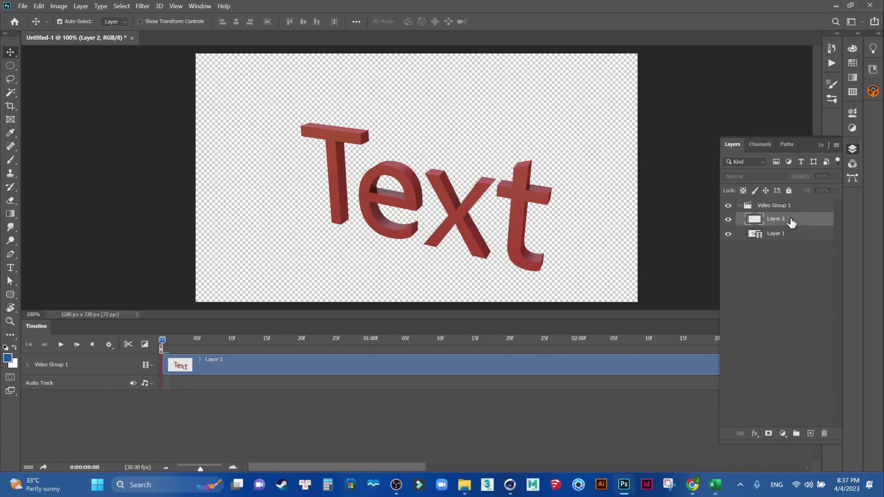
{"action": "left_click_drag", "start_coordinate": [802, 242], "coordinate": [789, 261]}
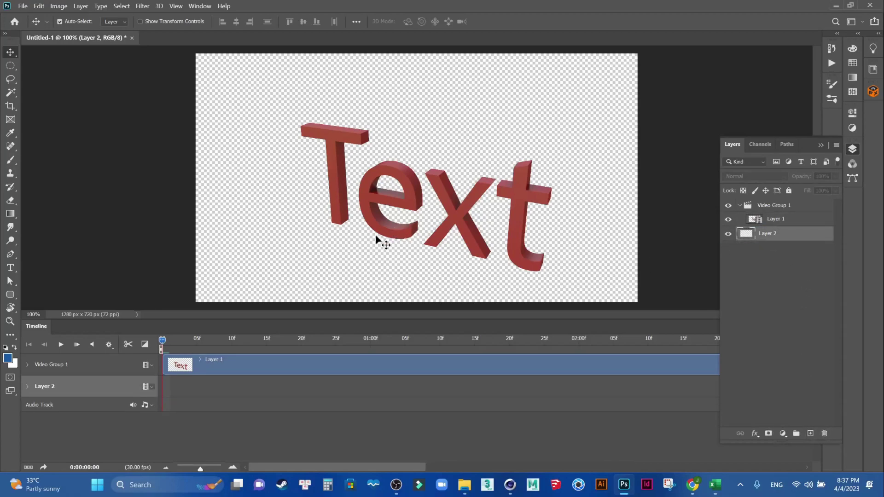
{"action": "left_click", "coordinate": [11, 213]}
{"action": "left_click", "coordinate": [82, 26]}
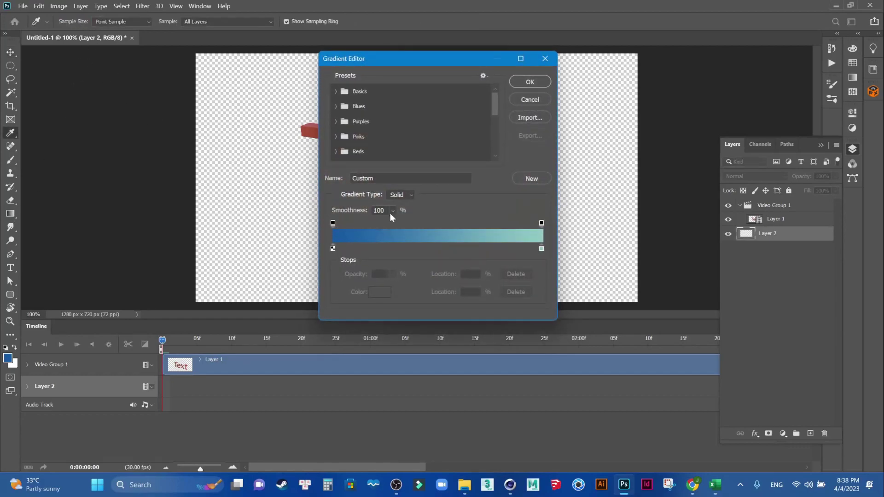
Set the gradient's left colour stop to a dark red.
{"action": "left_click", "coordinate": [333, 249]}
{"action": "left_click", "coordinate": [386, 294]}
{"action": "left_click", "coordinate": [637, 263]}
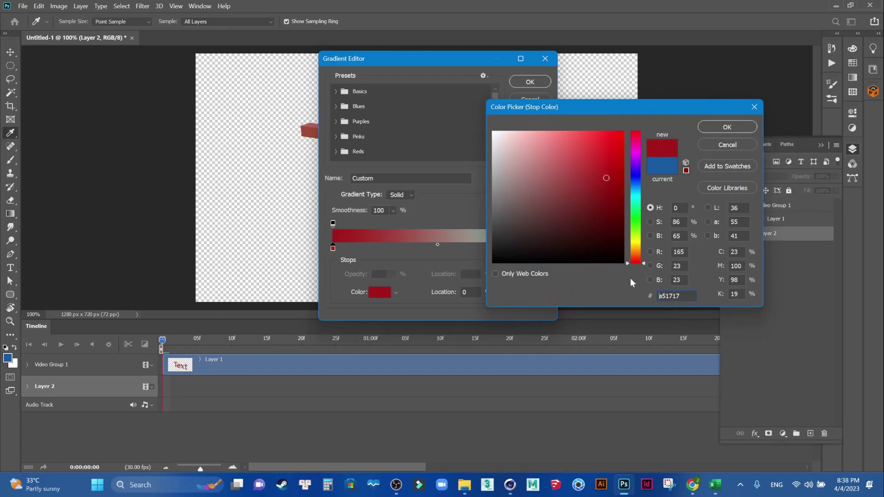
{"action": "left_click", "coordinate": [594, 189]}
{"action": "left_click", "coordinate": [582, 201]}
{"action": "left_click", "coordinate": [726, 127]}
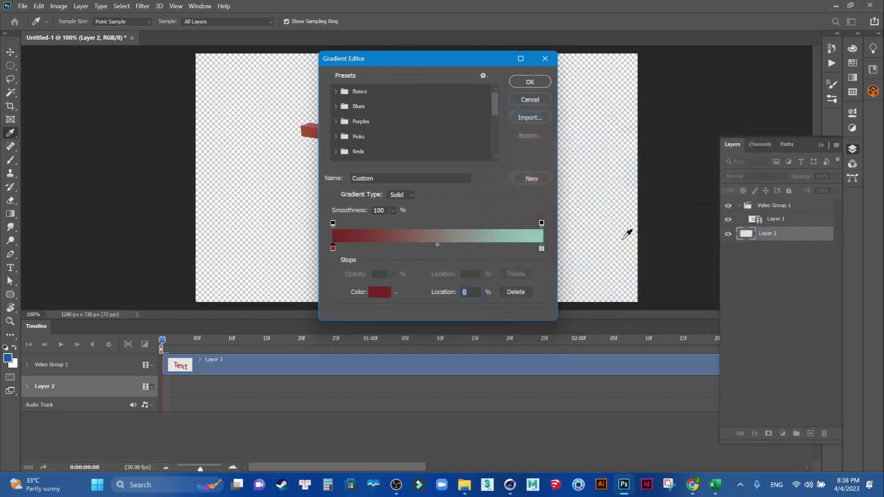
Set the gradient's right colour stop to peach #f3ae6b and confirm the gradient.
{"action": "left_click", "coordinate": [542, 249]}
{"action": "left_click", "coordinate": [380, 293]}
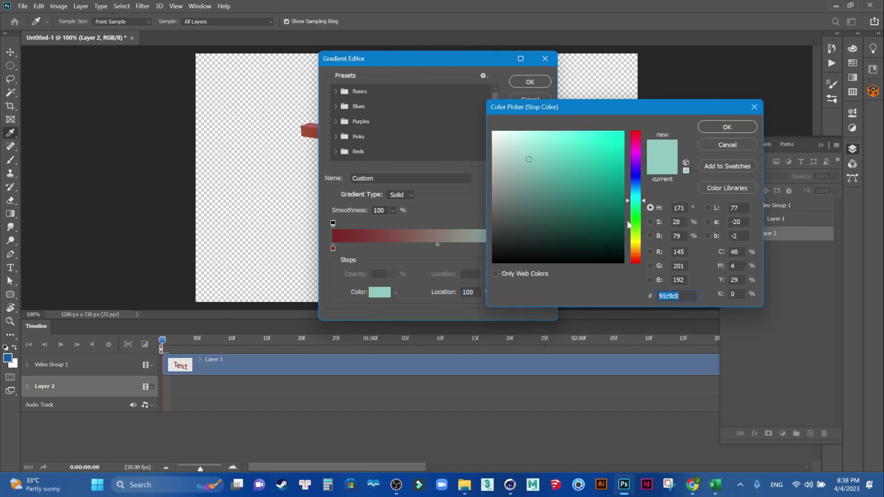
{"action": "left_click", "coordinate": [635, 263]}
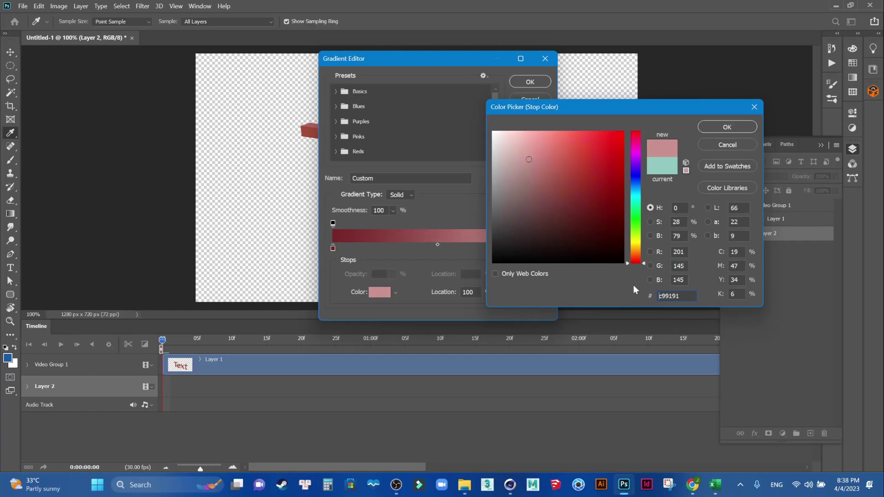
{"action": "left_click", "coordinate": [638, 256]}
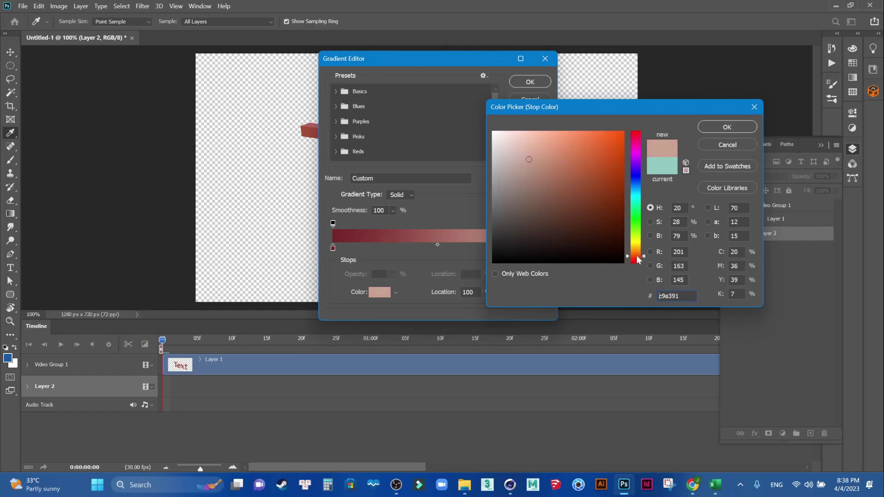
{"action": "mouse_move", "coordinate": [584, 158]}
{"action": "left_mouse_down"}
{"action": "mouse_move", "coordinate": [575, 132]}
{"action": "mouse_move", "coordinate": [556, 128]}
{"action": "mouse_move", "coordinate": [567, 138]}
{"action": "left_mouse_up"}
{"action": "left_click", "coordinate": [722, 127]}
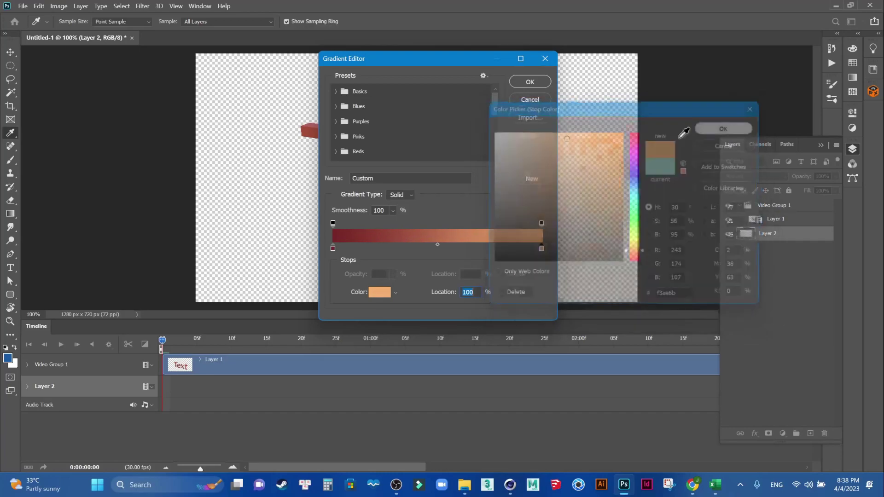
{"action": "left_click", "coordinate": [530, 82]}
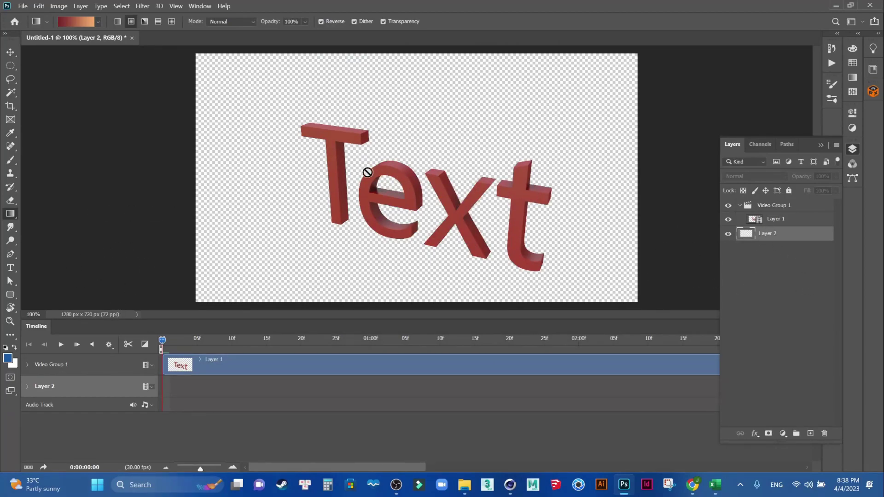
{"action": "left_click", "coordinate": [11, 54]}
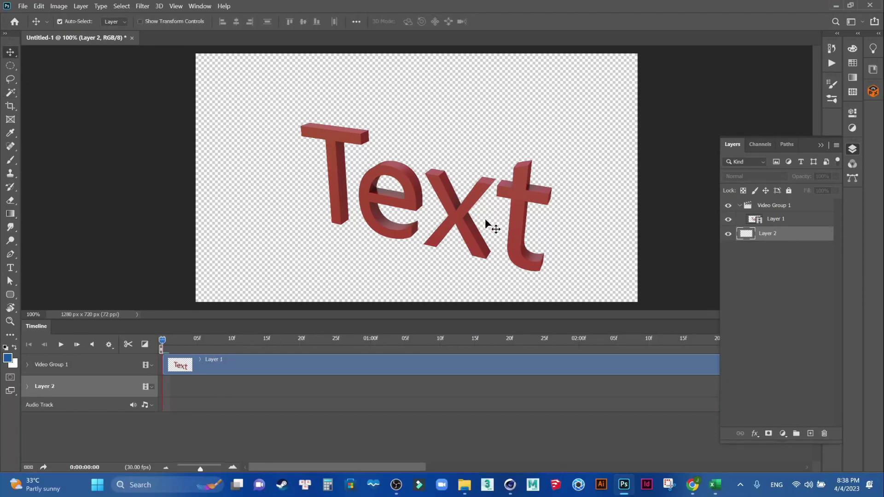
Fill Layer 2 and extend its clip across the whole timeline.
{"action": "key", "text": "alt+BackSpace"}
{"action": "left_click", "coordinate": [822, 145]}
{"action": "left_click_drag", "start_coordinate": [795, 388], "coordinate": [156, 403]}
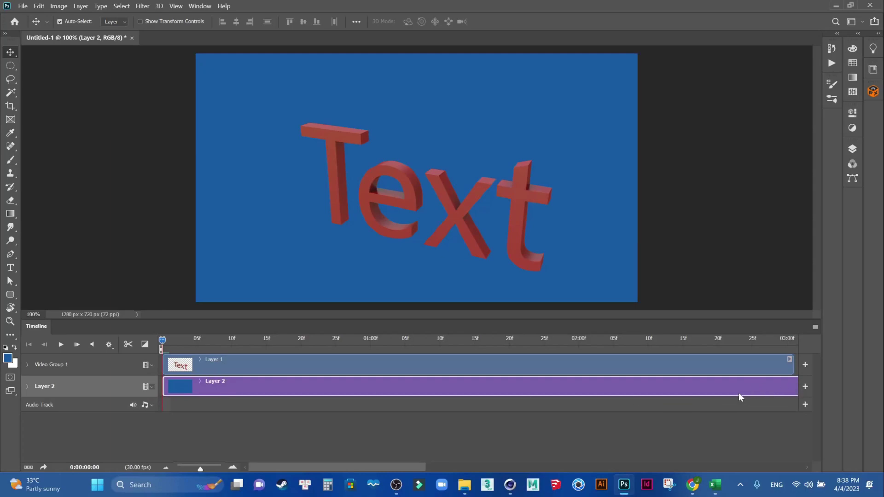
{"action": "left_click", "coordinate": [853, 150]}
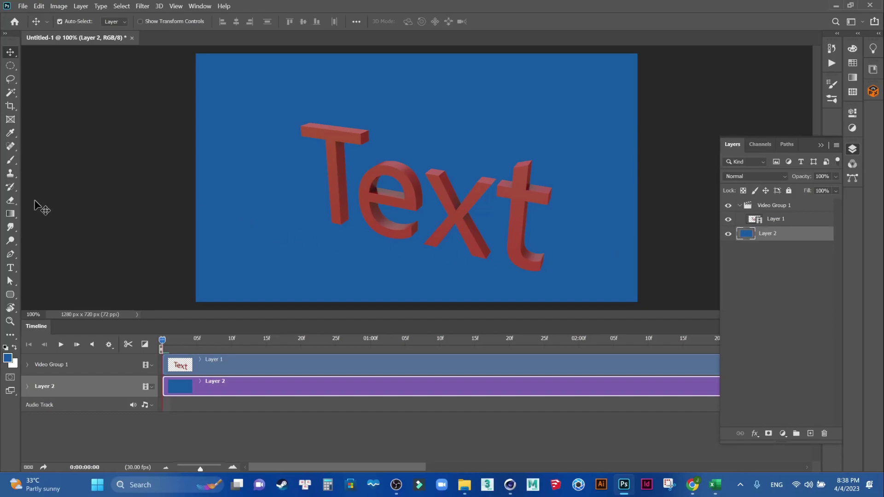
Draw a radial gradient from the canvas centre outward, peach centre fading to red edges.
{"action": "left_click", "coordinate": [10, 213]}
{"action": "left_click_drag", "start_coordinate": [417, 188], "coordinate": [694, 197]}
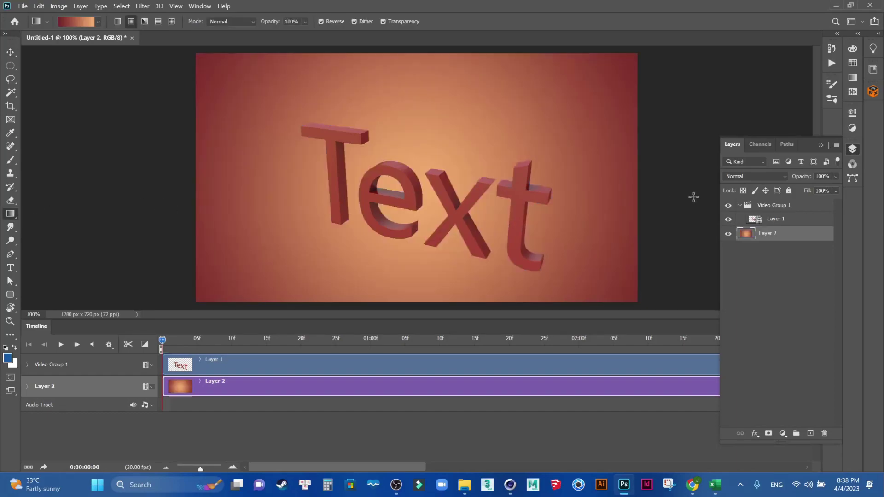
{"action": "left_click_drag", "start_coordinate": [404, 165], "coordinate": [692, 161]}
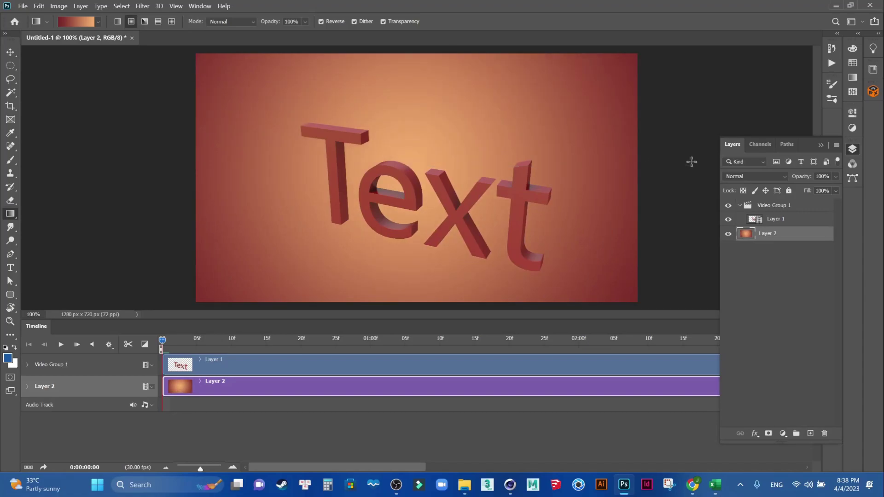
{"action": "left_click_drag", "start_coordinate": [412, 153], "coordinate": [707, 154]}
{"action": "left_click_drag", "start_coordinate": [439, 182], "coordinate": [629, 183]}
{"action": "left_click_drag", "start_coordinate": [413, 162], "coordinate": [809, 166]}
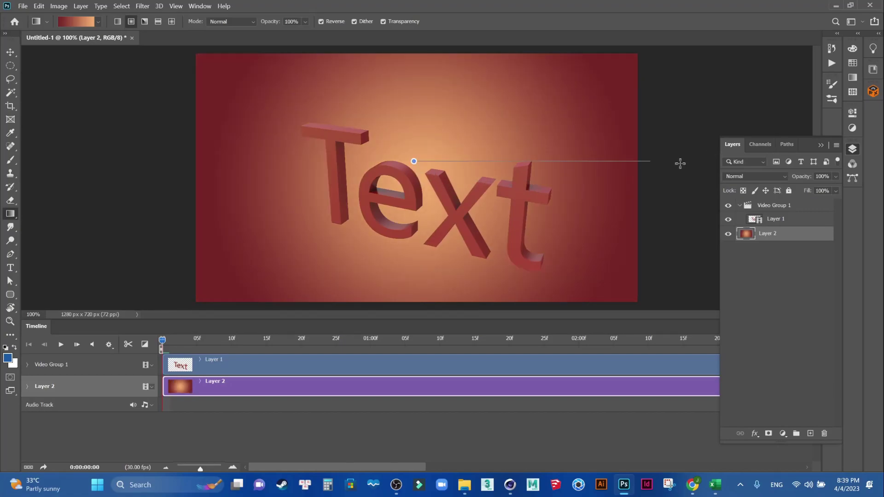
Trim Layer 2's gradient clip so it ends at 03:00f with the Text animation.
{"action": "left_click", "coordinate": [60, 345]}
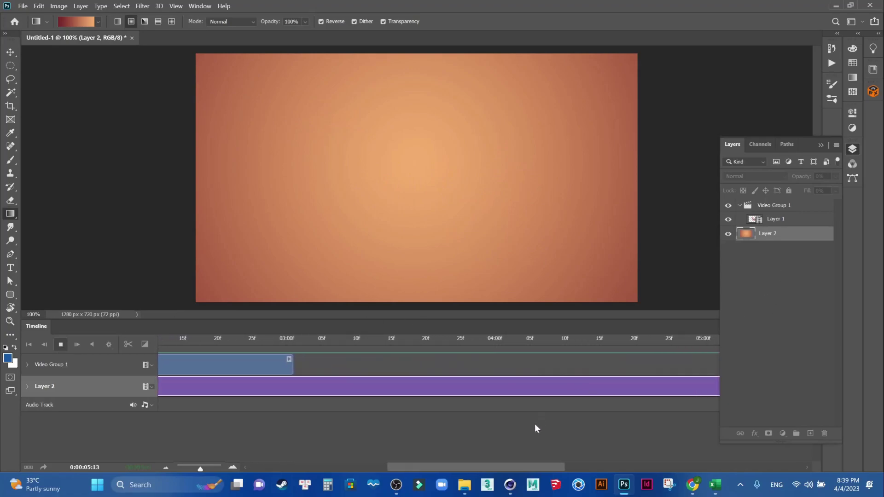
{"action": "left_click", "coordinate": [61, 345]}
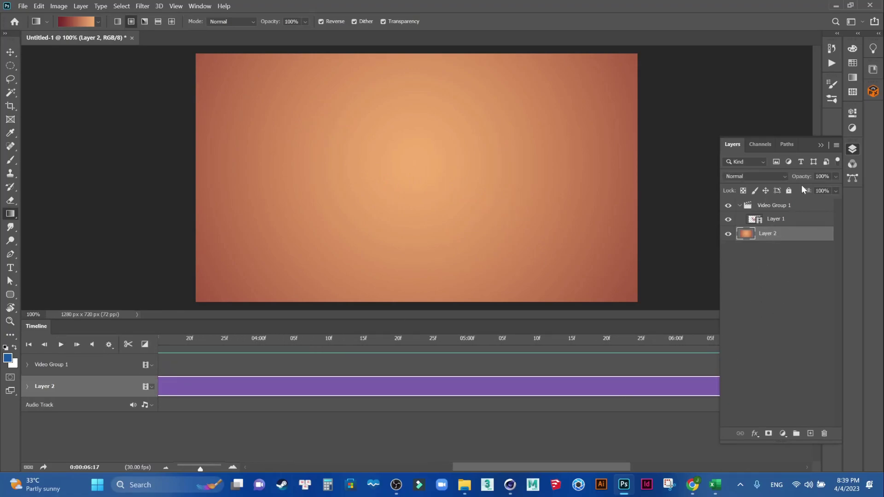
{"action": "left_click", "coordinate": [820, 146]}
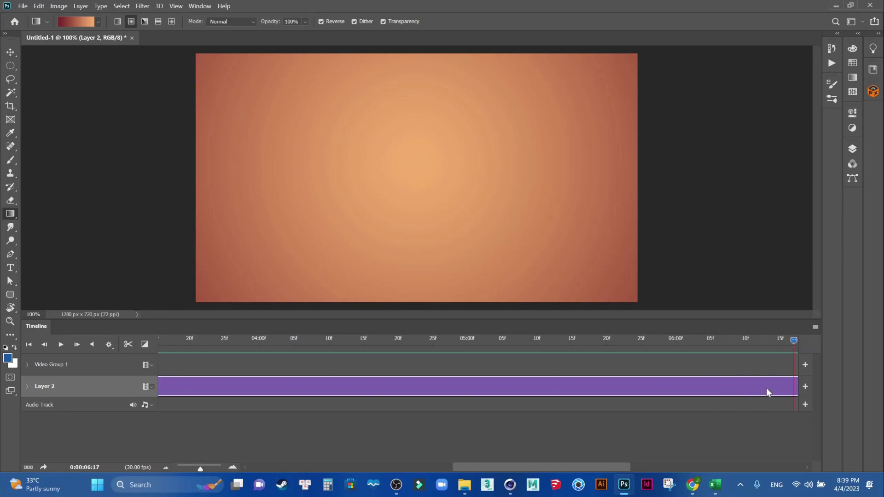
{"action": "left_click_drag", "start_coordinate": [449, 465], "coordinate": [225, 475]}
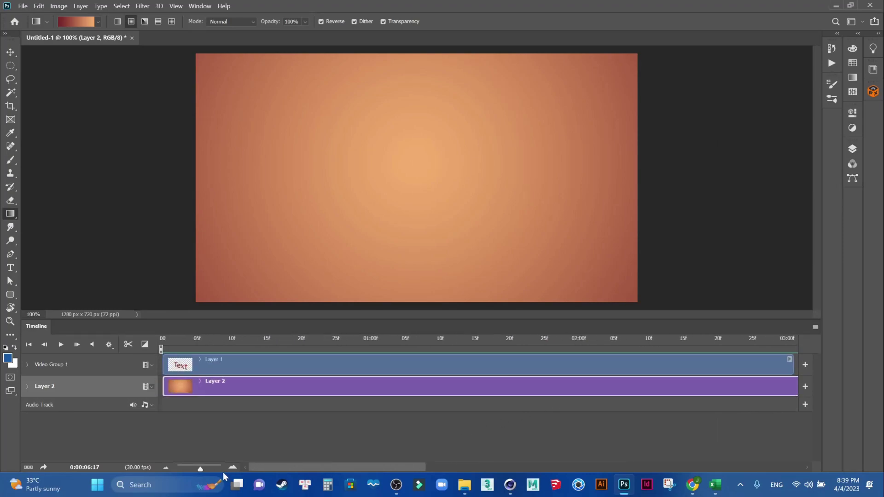
{"action": "left_click_drag", "start_coordinate": [248, 467], "coordinate": [662, 415]}
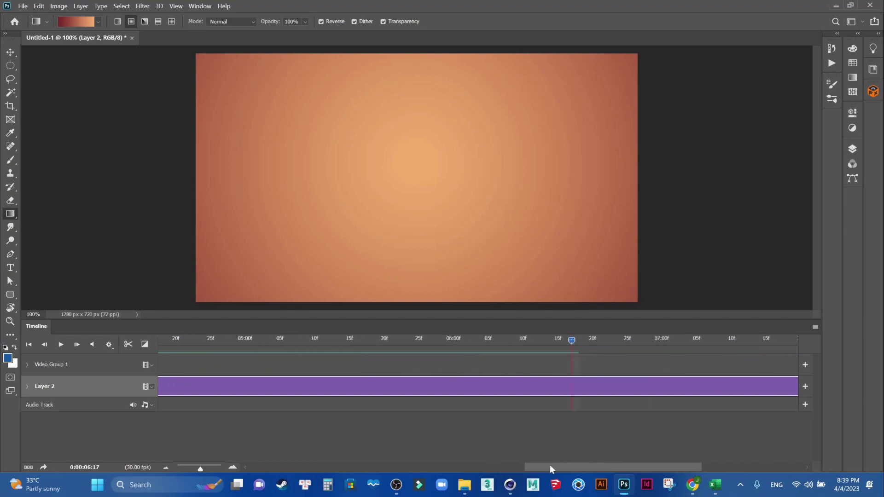
{"action": "left_click_drag", "start_coordinate": [742, 389], "coordinate": [435, 381]}
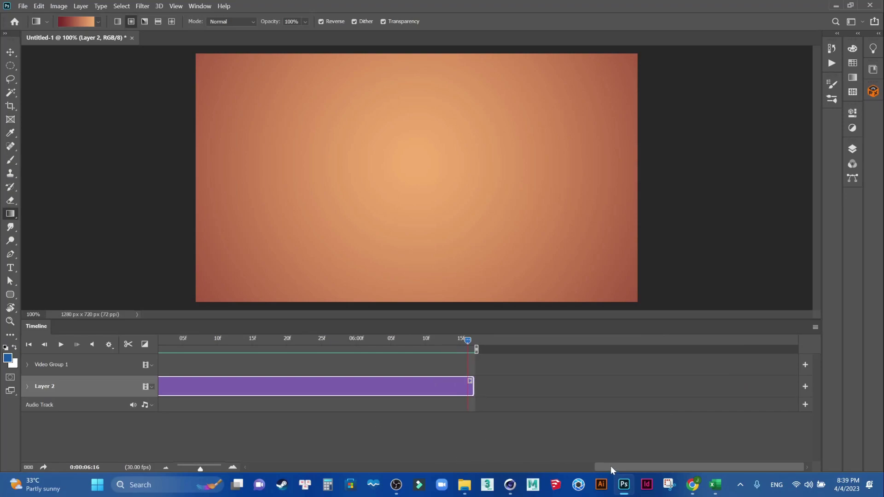
{"action": "left_click_drag", "start_coordinate": [610, 466], "coordinate": [541, 462]}
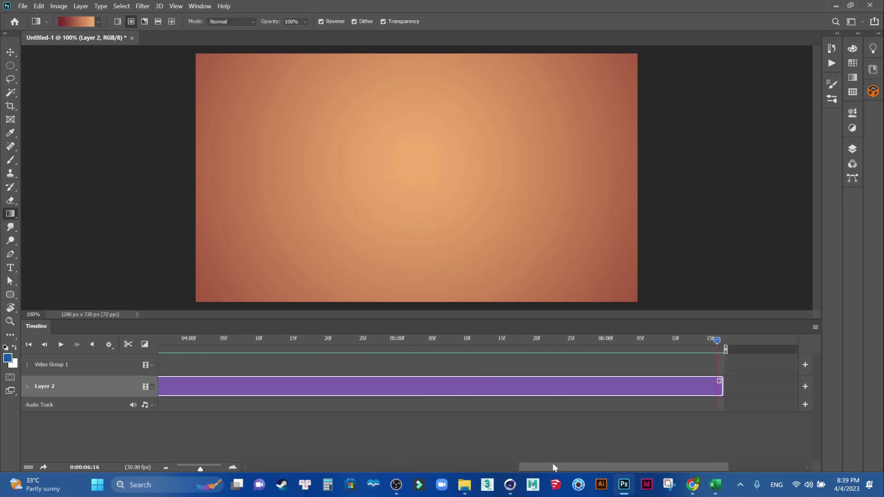
{"action": "left_click_drag", "start_coordinate": [542, 467], "coordinate": [579, 466]}
{"action": "left_click_drag", "start_coordinate": [522, 381], "coordinate": [227, 380]}
{"action": "left_click_drag", "start_coordinate": [544, 466], "coordinate": [460, 465]}
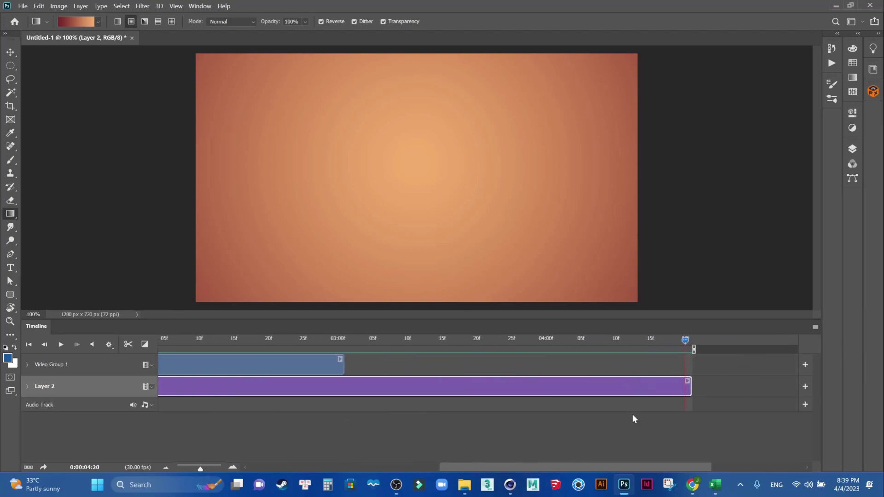
{"action": "left_click_drag", "start_coordinate": [690, 392], "coordinate": [344, 388]}
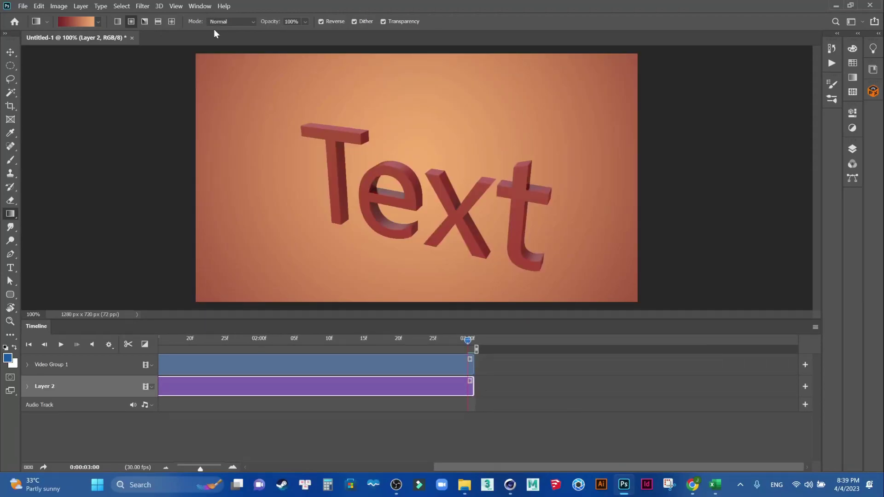
Preview the fracture over the gradient, then return the playhead to frame 0.
{"action": "left_click", "coordinate": [198, 6]}
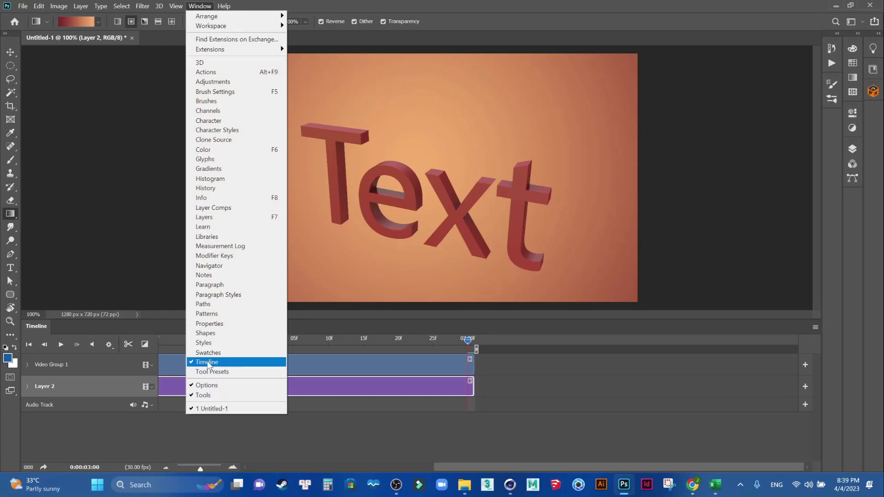
{"action": "left_click", "coordinate": [461, 468]}
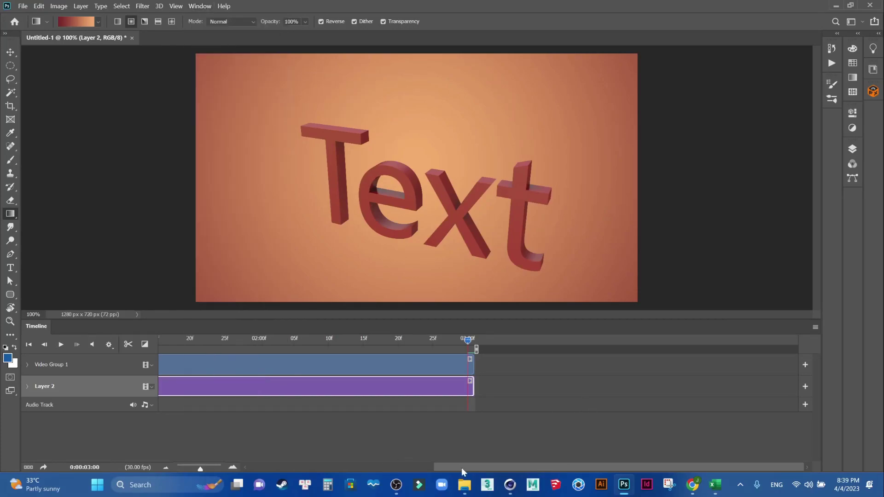
{"action": "left_click_drag", "start_coordinate": [461, 468], "coordinate": [178, 468]}
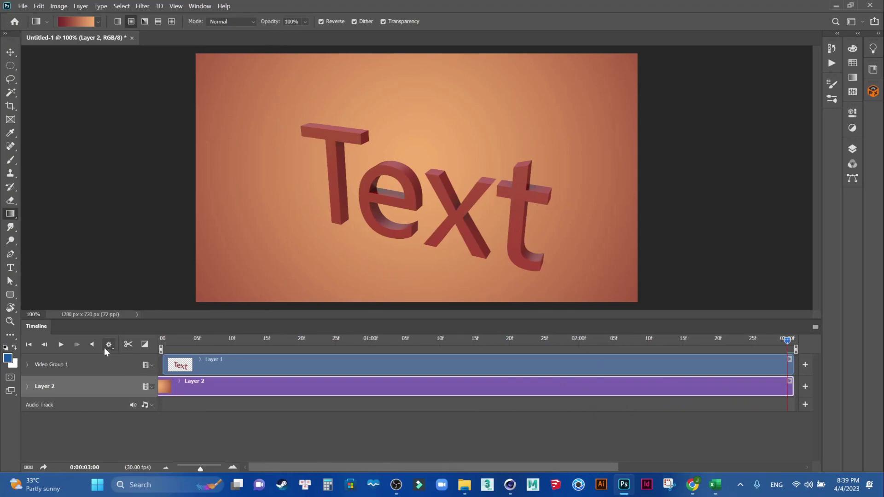
{"action": "left_click", "coordinate": [60, 346]}
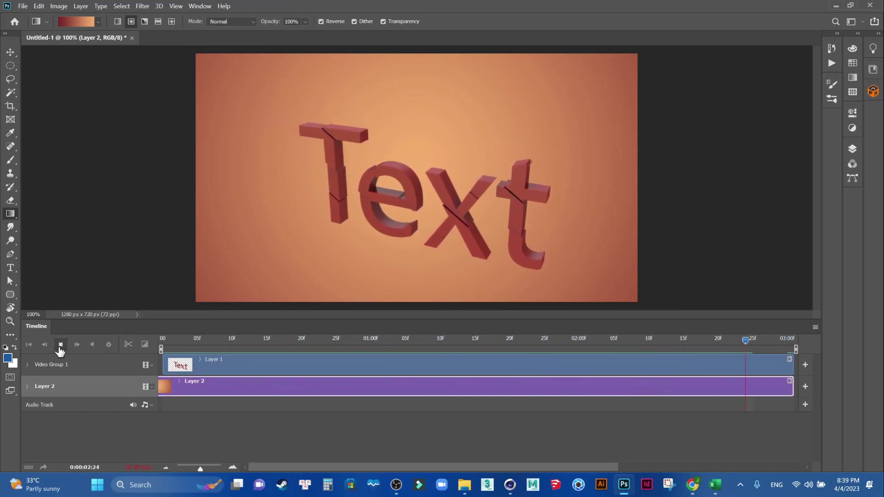
{"action": "left_click", "coordinate": [61, 345]}
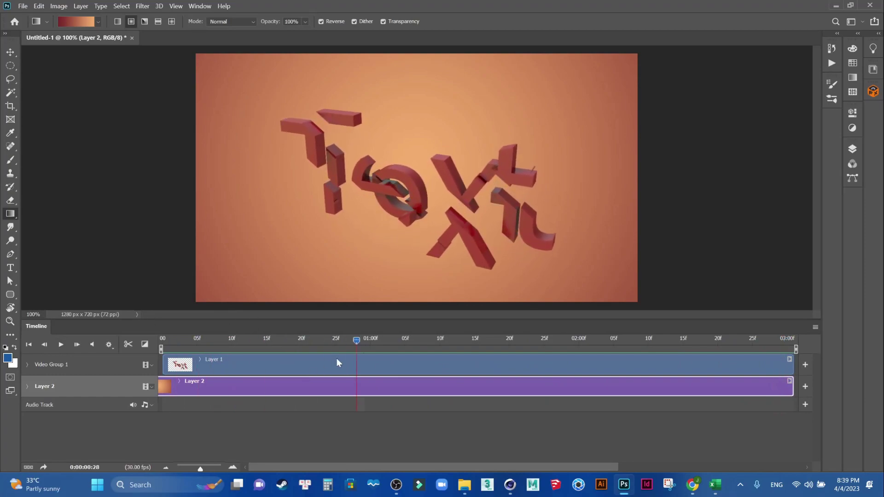
{"action": "left_click_drag", "start_coordinate": [357, 341], "coordinate": [162, 343]}
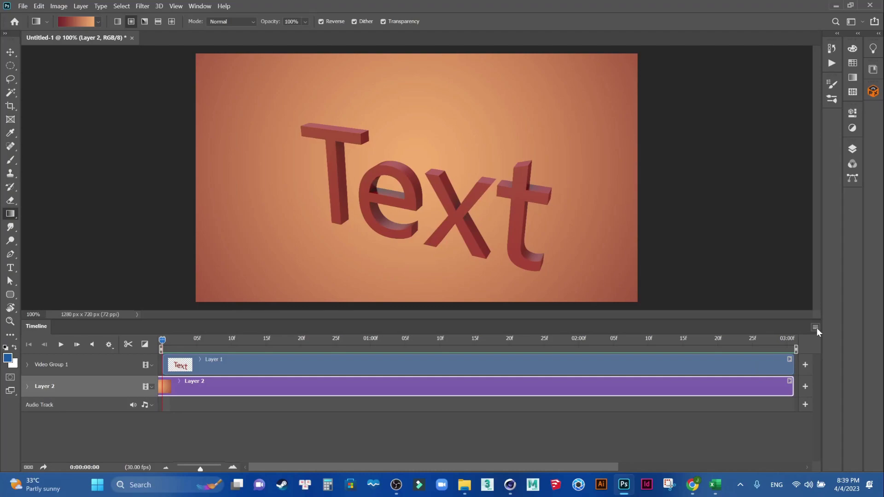
Dismiss the Timeline flyout menu, restore the Layers panel, and switch to Cinema 4D.
{"action": "left_click", "coordinate": [816, 327]}
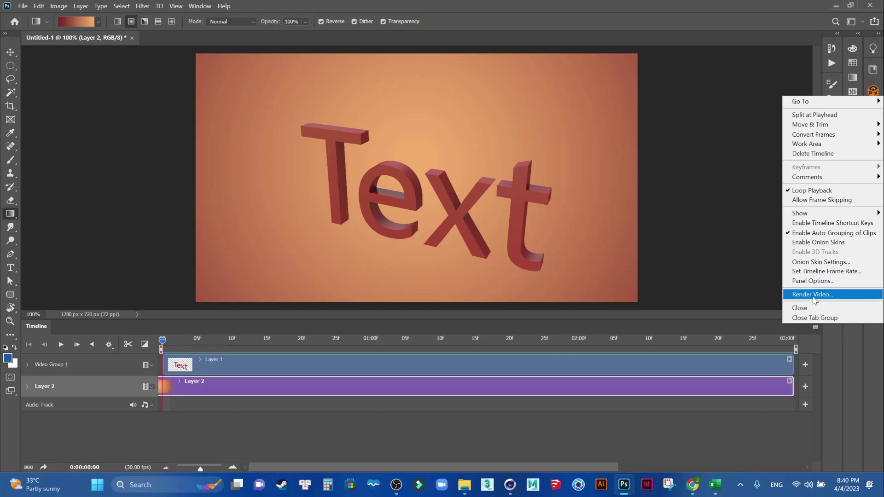
{"action": "left_click", "coordinate": [721, 220]}
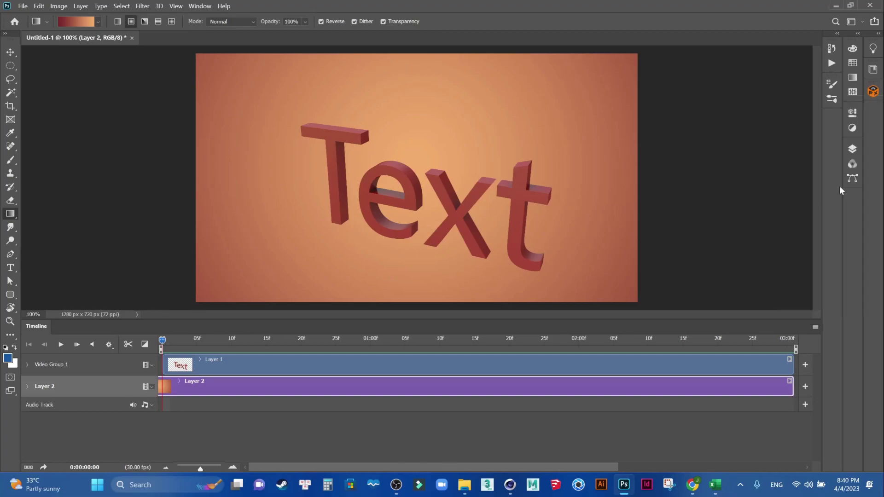
{"action": "left_click", "coordinate": [853, 149]}
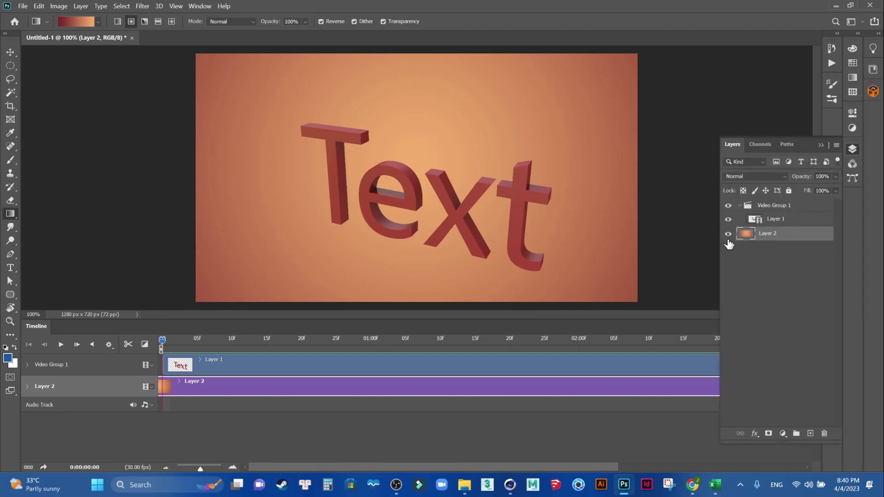
{"action": "left_click", "coordinate": [564, 436]}
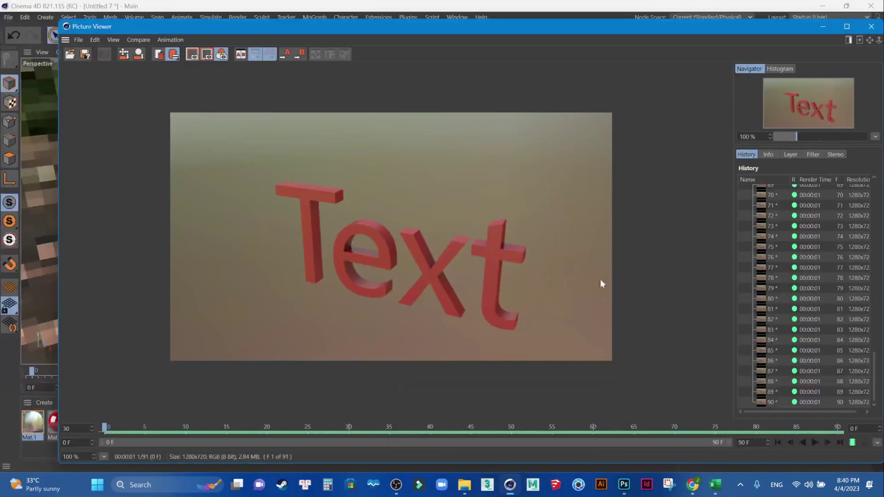
Minimize the Picture Viewer to return to the fractured Text scene and show the deformer list.
{"action": "left_click", "coordinate": [857, 22]}
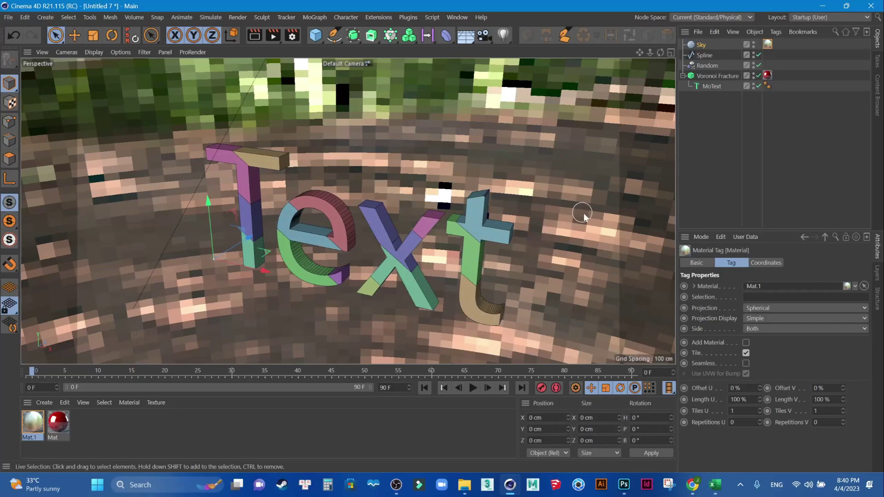
{"action": "left_click", "coordinate": [453, 42]}
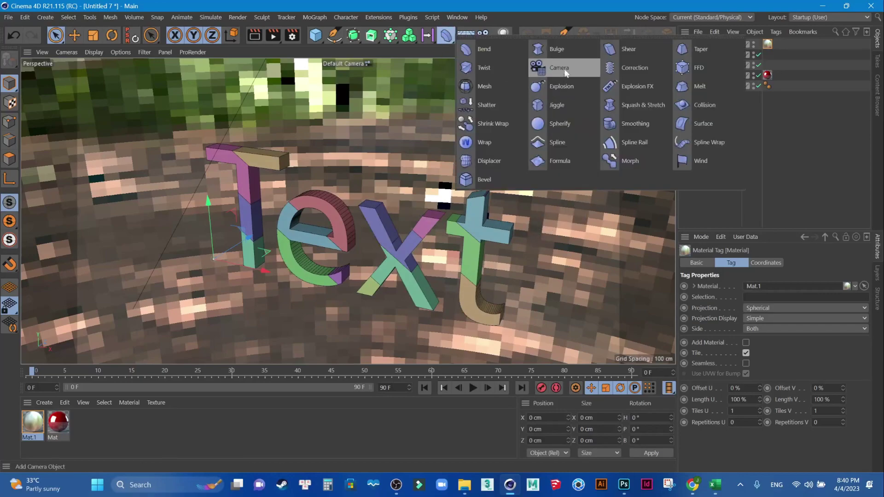